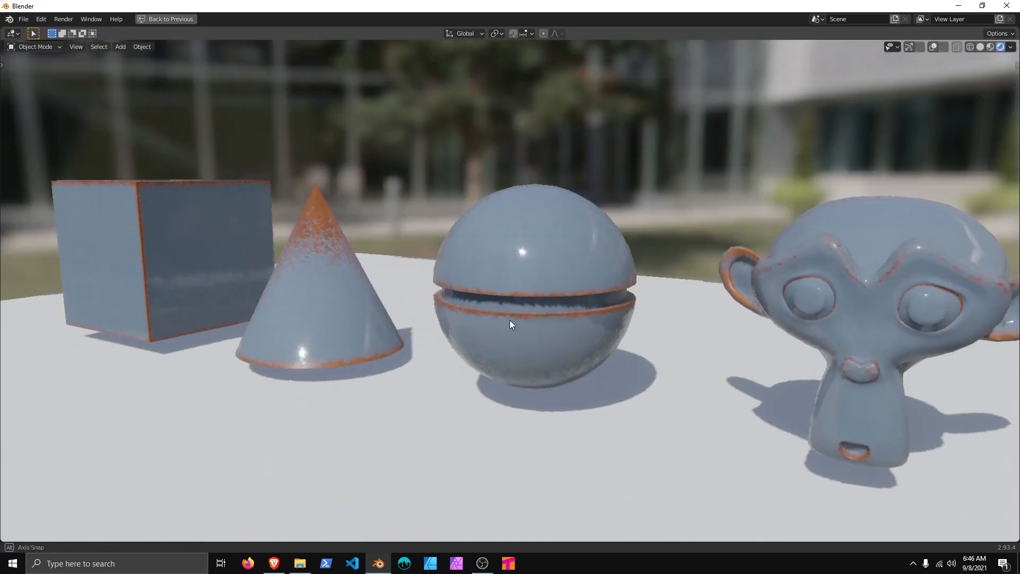
# Step: Restore the multi-editor workspace and set the AO_EdgeWear group's Distance to 0.280 while viewing the sample objects
pyautogui.moveTo(657, 307); pyautogui.dragTo(567, 311, button='middle')
pyautogui.hotkey('ctrl', 'space')
pyautogui.moveTo(432, 336); pyautogui.dragTo(208, 294, button='middle')
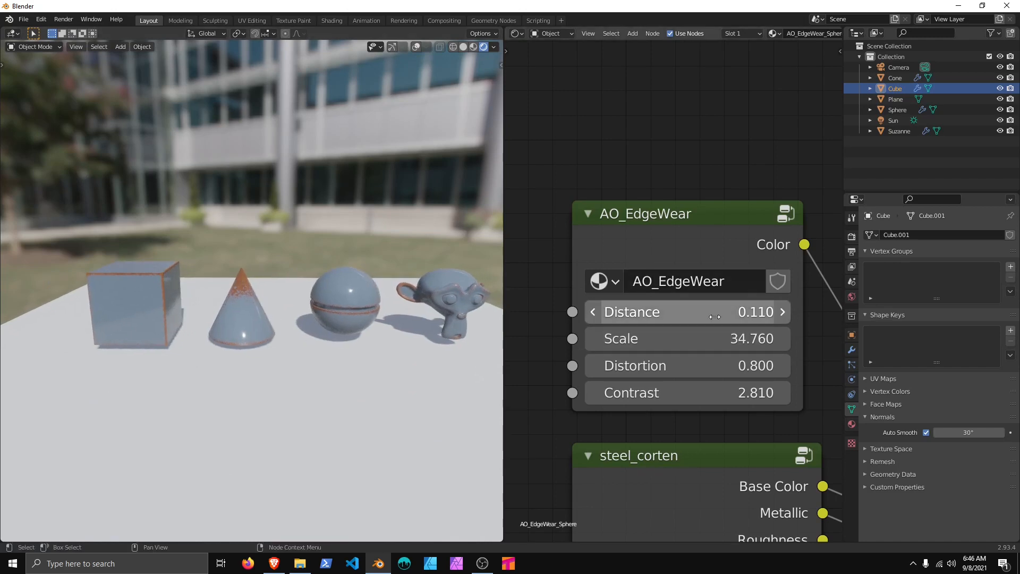
pyautogui.moveTo(687, 314); pyautogui.dragTo(738, 314)
pyautogui.moveTo(408, 351); pyautogui.dragTo(382, 297, button='middle')
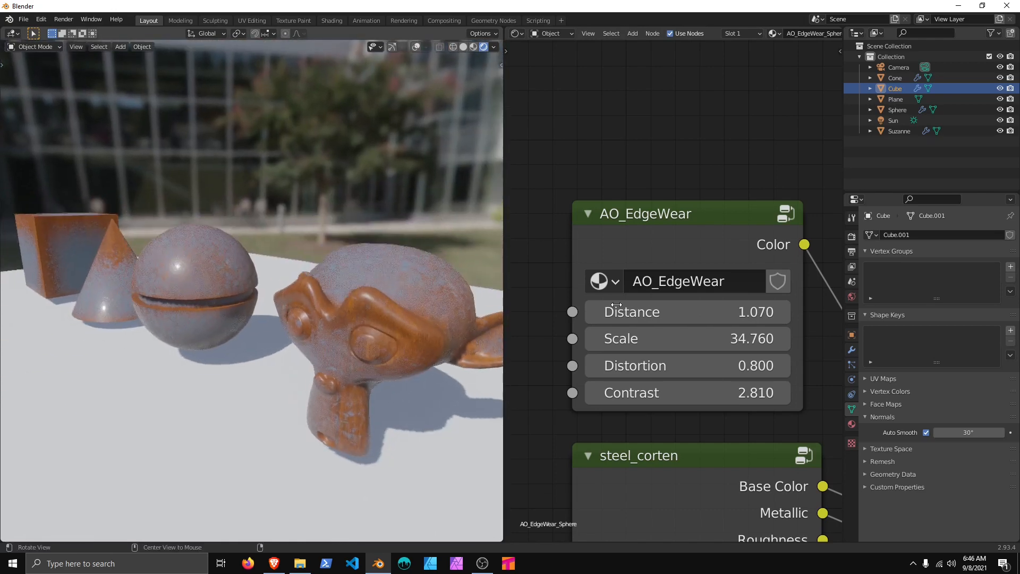
pyautogui.moveTo(687, 312); pyautogui.dragTo(643, 312)
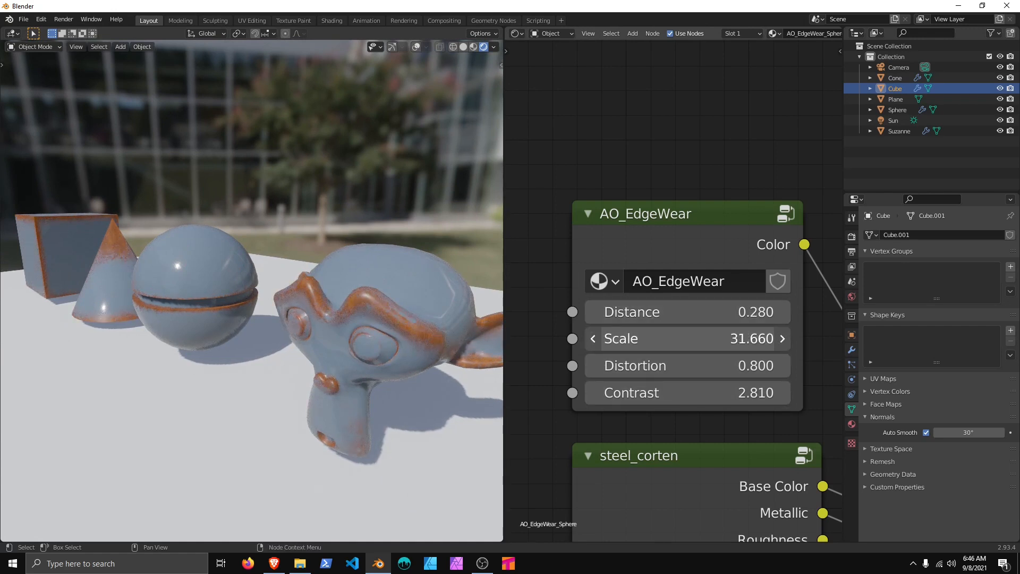
# Step: Lower the AO_EdgeWear group's Scale to 6.360 and inspect the wear pattern on the monkey head up close
pyautogui.moveTo(690, 338); pyautogui.dragTo(611, 338)
pyautogui.scroll(1, 447, 387)
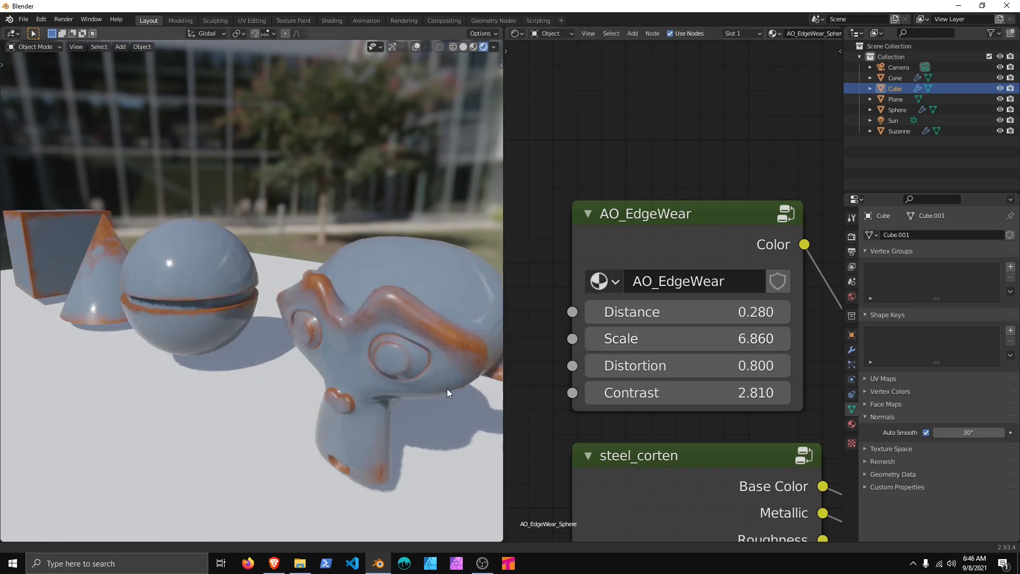
pyautogui.scroll(4, 447, 388)
pyautogui.scroll(-1, 407, 370)
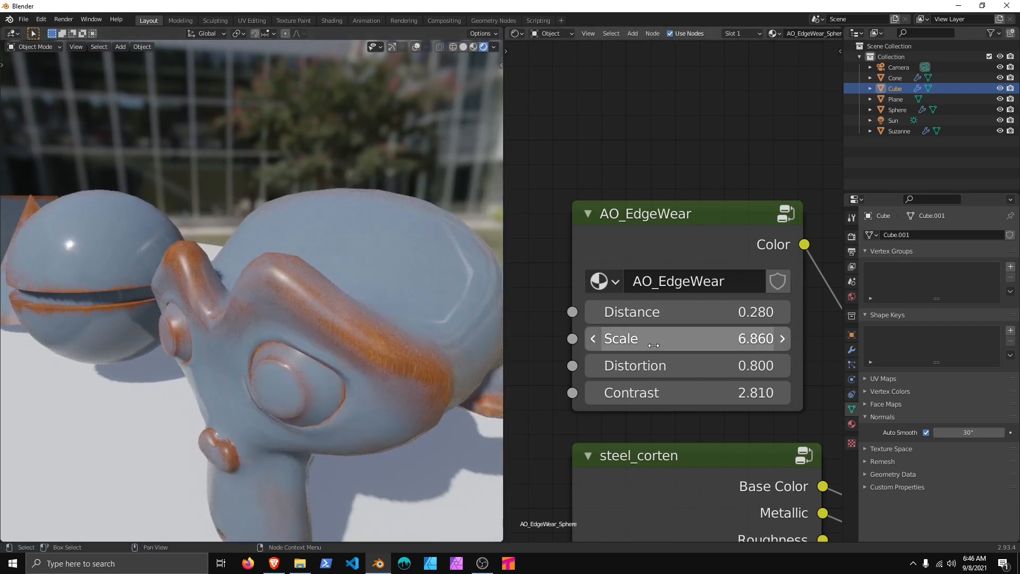
pyautogui.moveTo(653, 345)
pyautogui.mouseDown()
pyautogui.moveTo(839, 345)
pyautogui.moveTo(679, 345)
pyautogui.moveTo(717, 345)
pyautogui.moveTo(653, 365)
pyautogui.moveTo(732, 365)
pyautogui.moveTo(693, 366)
pyautogui.moveTo(620, 339)
pyautogui.moveTo(635, 338)
pyautogui.mouseUp()
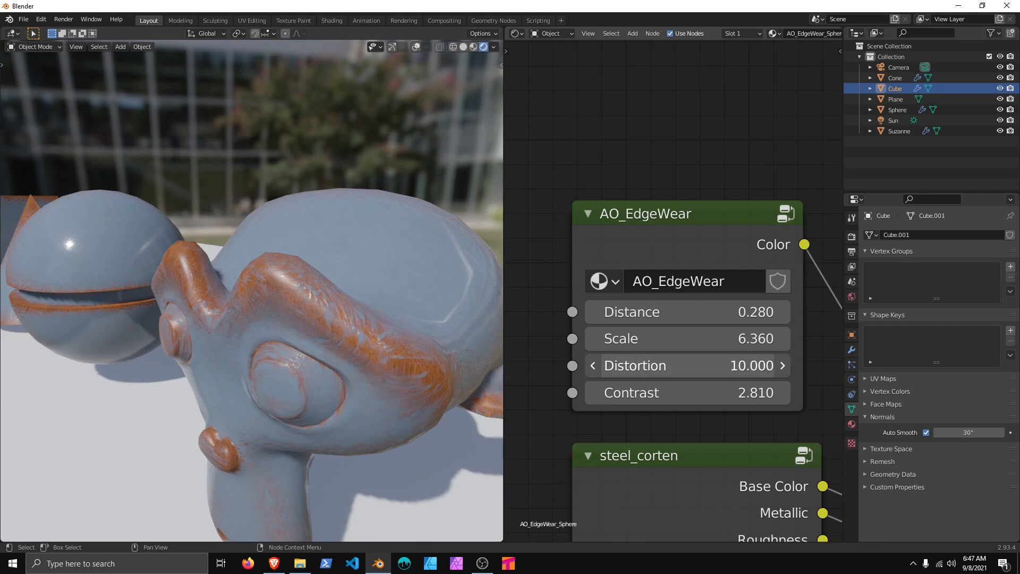
# Step: Set the AO_EdgeWear group's Scale to 16.860 and Distortion to 4.000, and try a Contrast of 22.410
pyautogui.moveTo(685, 366)
pyautogui.mouseDown()
pyautogui.moveTo(640, 365)
pyautogui.moveTo(701, 368)
pyautogui.moveTo(736, 338)
pyautogui.moveTo(754, 338)
pyautogui.mouseUp()
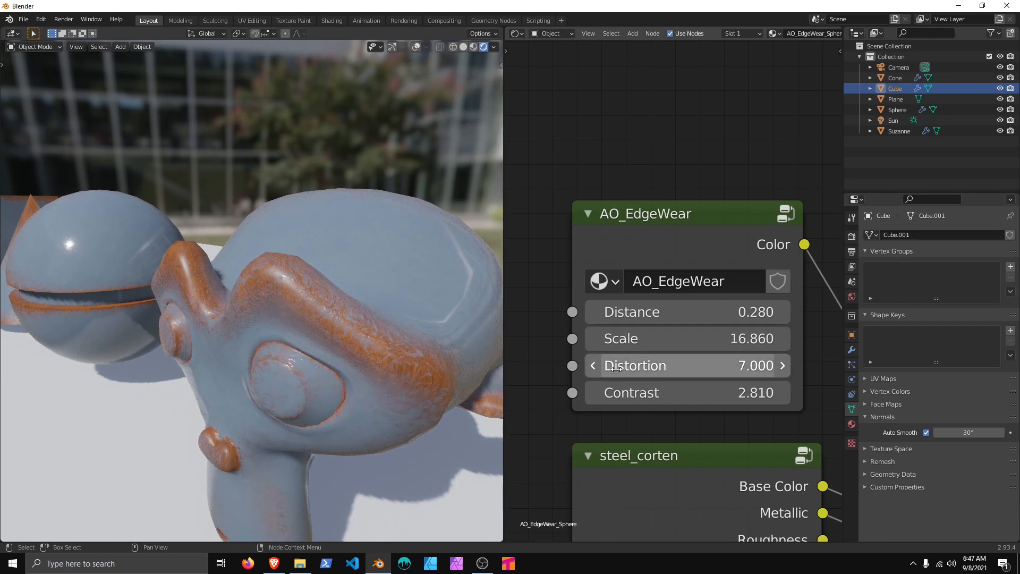
pyautogui.moveTo(646, 368); pyautogui.dragTo(712, 393)
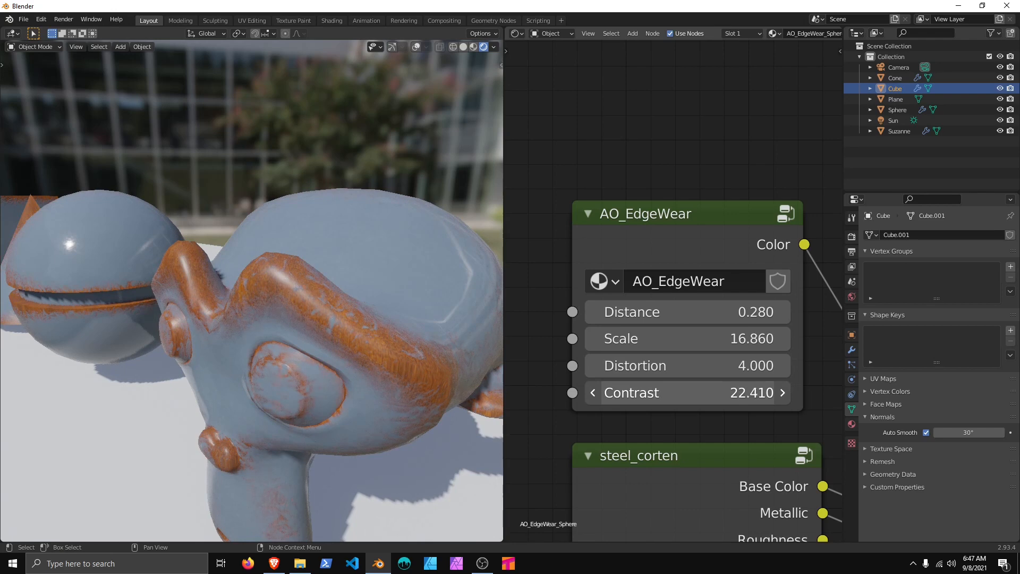
pyautogui.moveTo(712, 393); pyautogui.dragTo(667, 372)
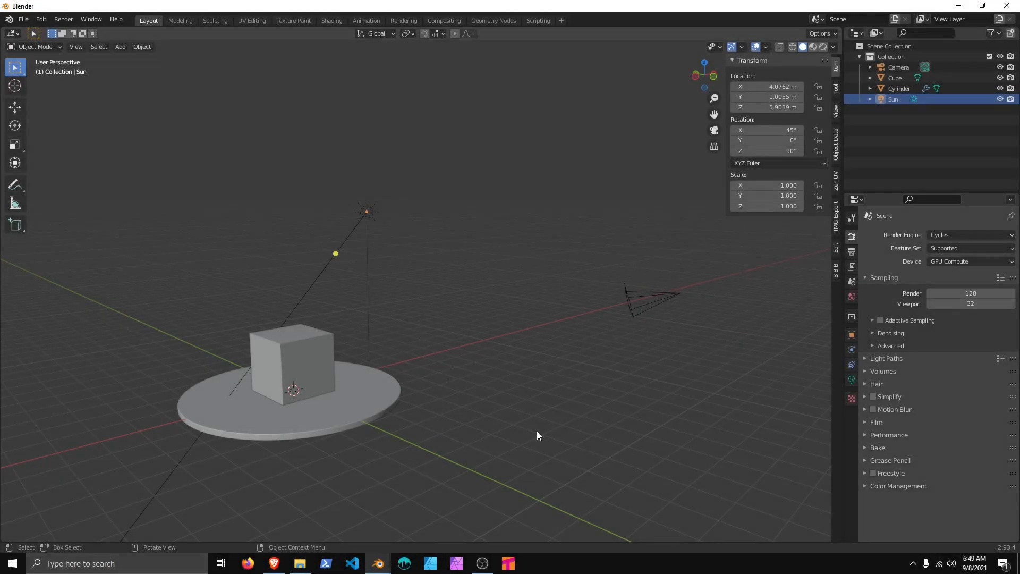
# Step: Switch the render engine to Eevee and check the Ambient Occlusion settings
pyautogui.click(938, 235)
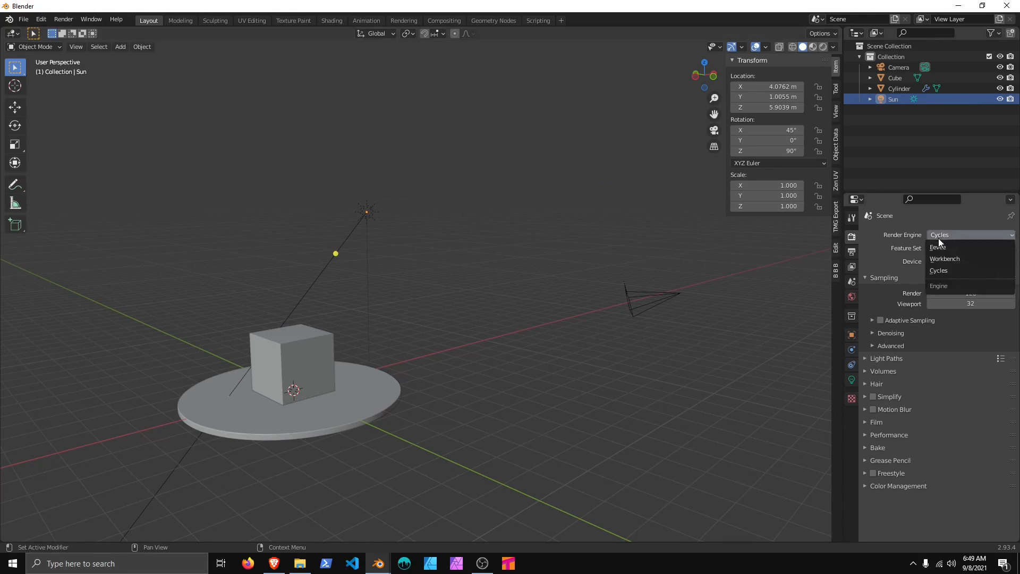
pyautogui.click(939, 238)
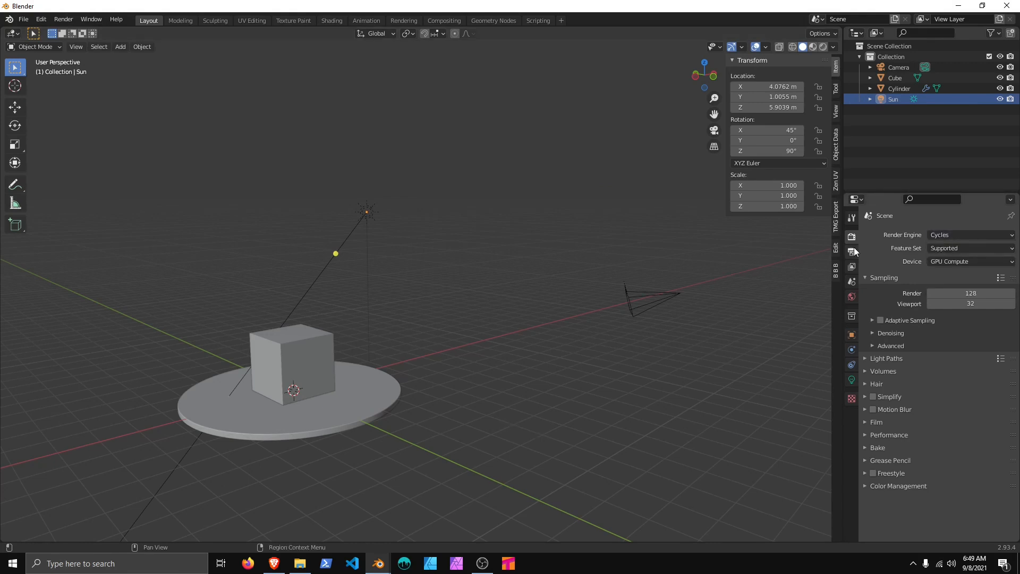
pyautogui.click(943, 236)
pyautogui.click(945, 248)
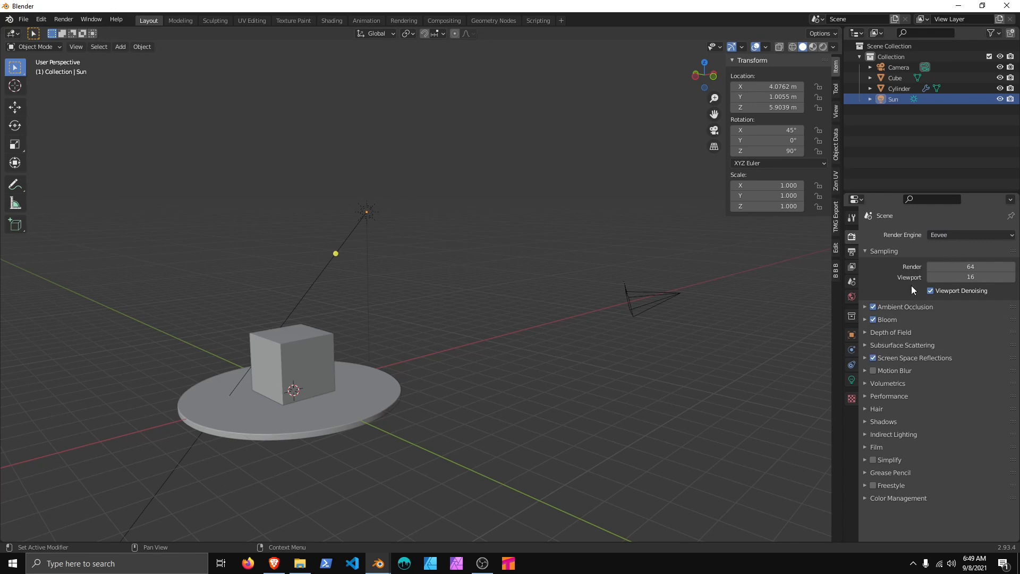
pyautogui.click(865, 308)
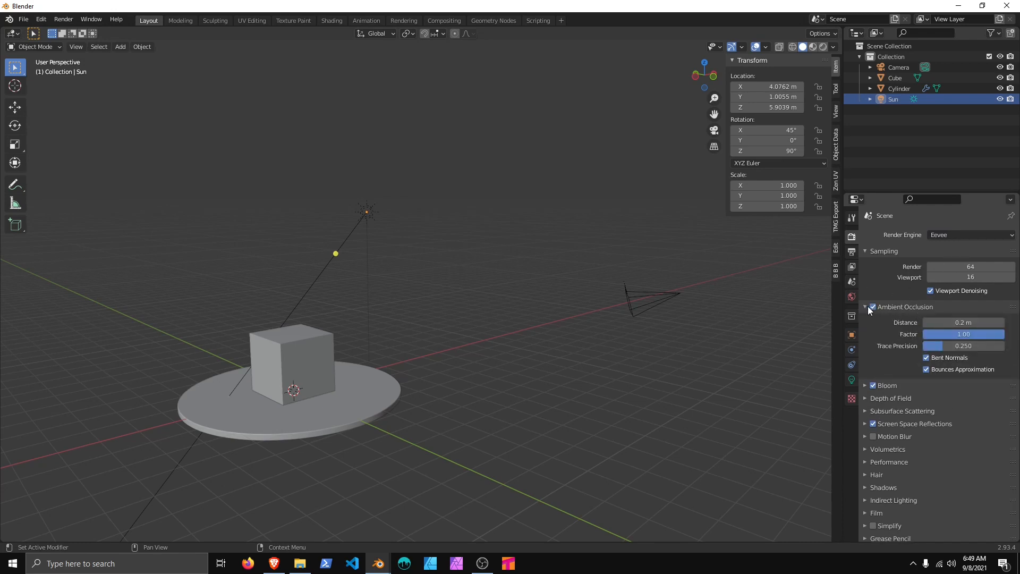
pyautogui.click(866, 307)
# Step: Delete the flat disc beneath the cube
pyautogui.moveTo(469, 368); pyautogui.dragTo(555, 346, button='middle')
pyautogui.click(555, 383)
pyautogui.press('Delete')
# Step: Select the cube and enable Auto Smooth for its mesh normals
pyautogui.scroll(5, 523, 374)
pyautogui.click(495, 331)
pyautogui.press('Tab')
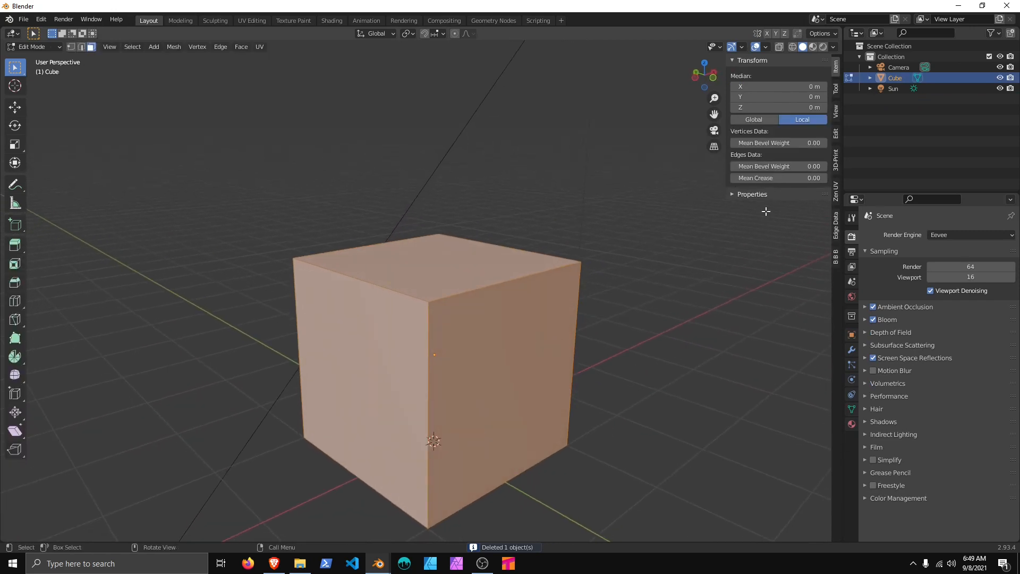
pyautogui.press('Tab')
pyautogui.click(851, 408)
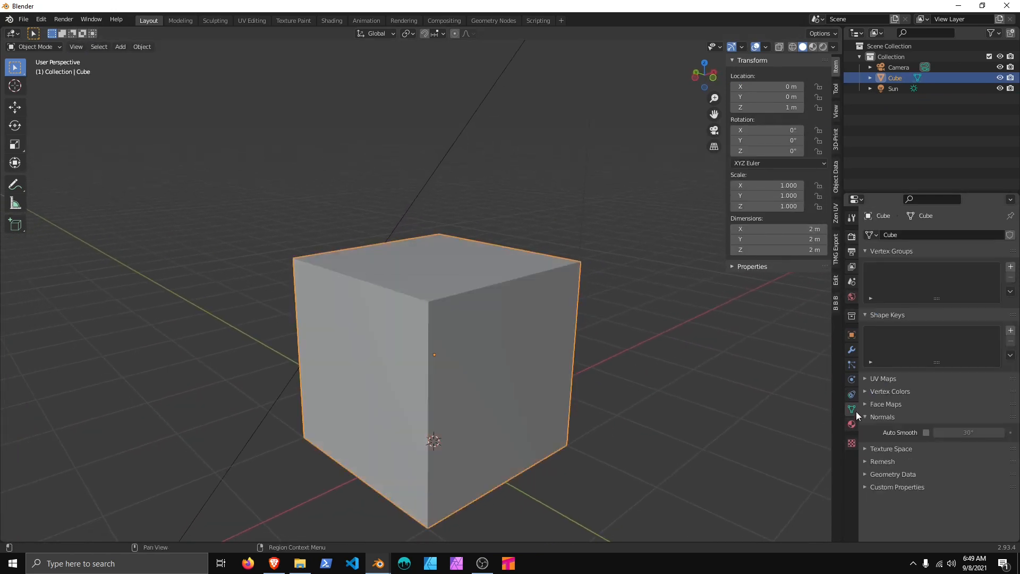
pyautogui.click(926, 431)
# Step: Add a Weighted Normal modifier to the cube with Keep Sharp enabled and the weighting mode set to Face Area And Angle
pyautogui.click(852, 349)
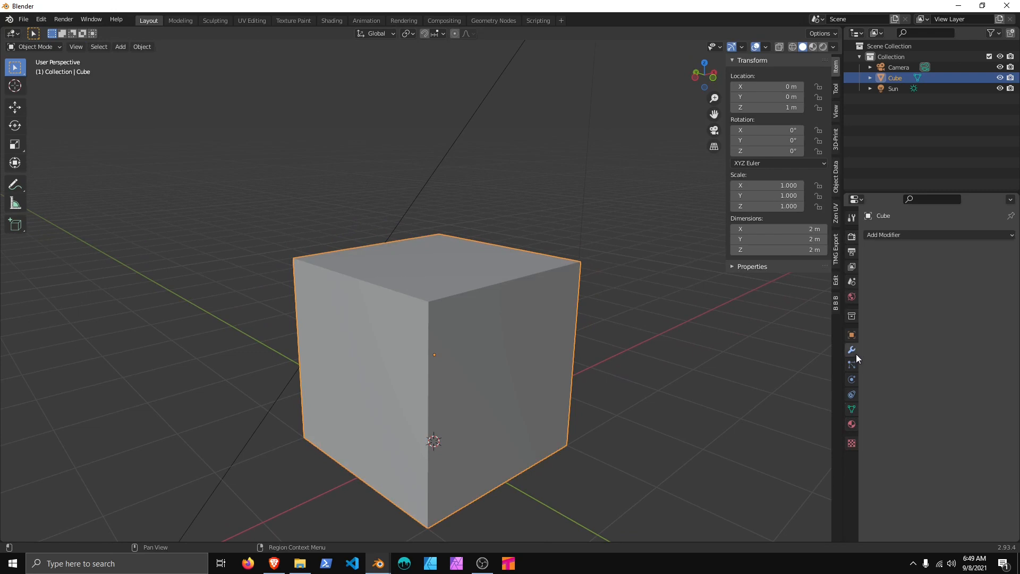
pyautogui.click(896, 233)
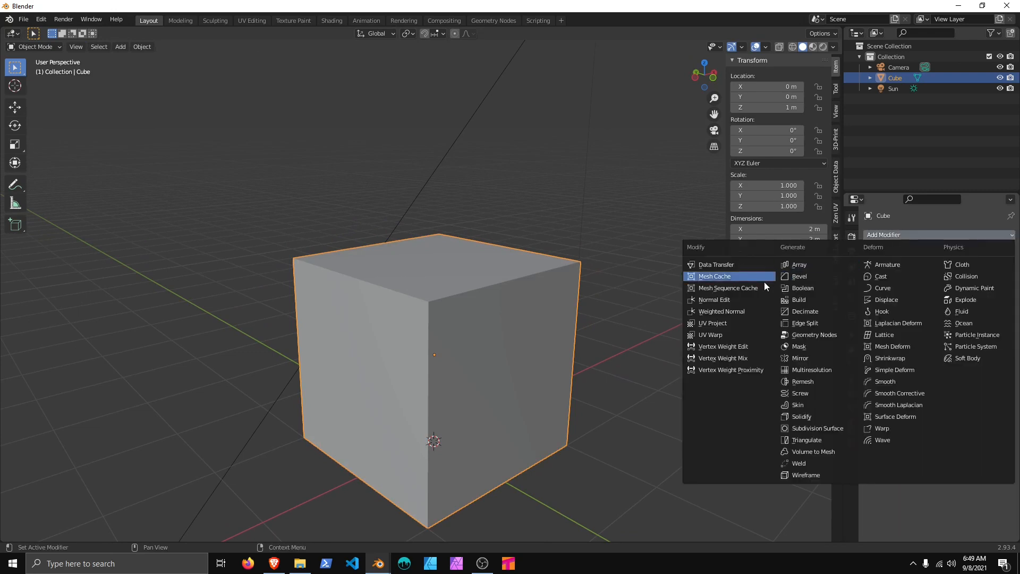
pyautogui.click(738, 311)
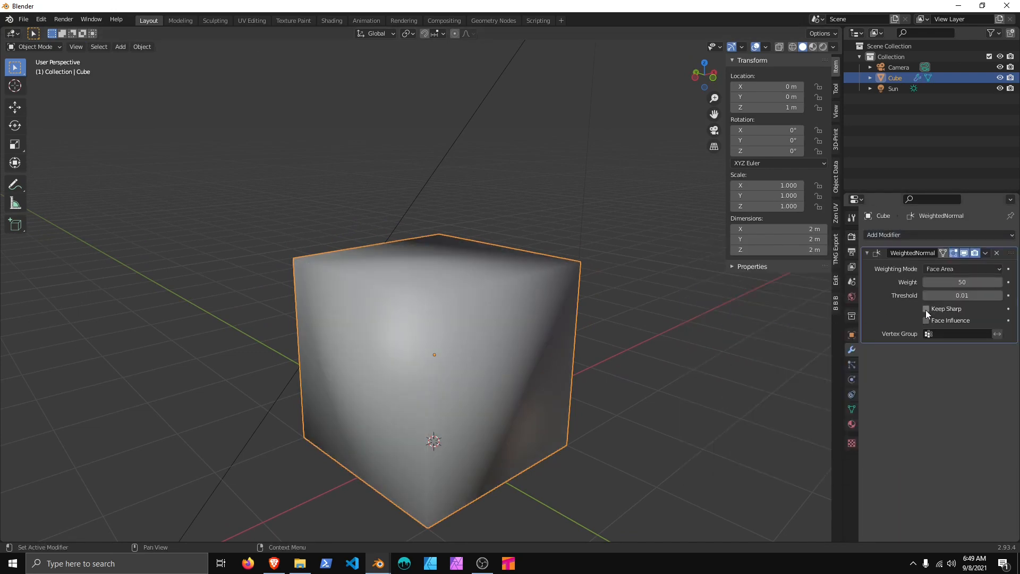
pyautogui.click(945, 268)
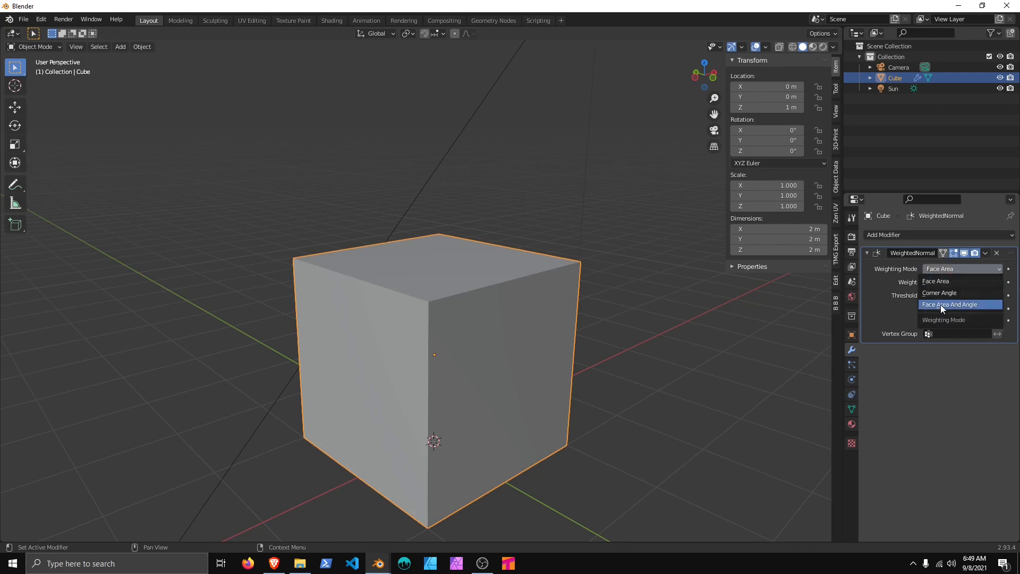
pyautogui.click(970, 305)
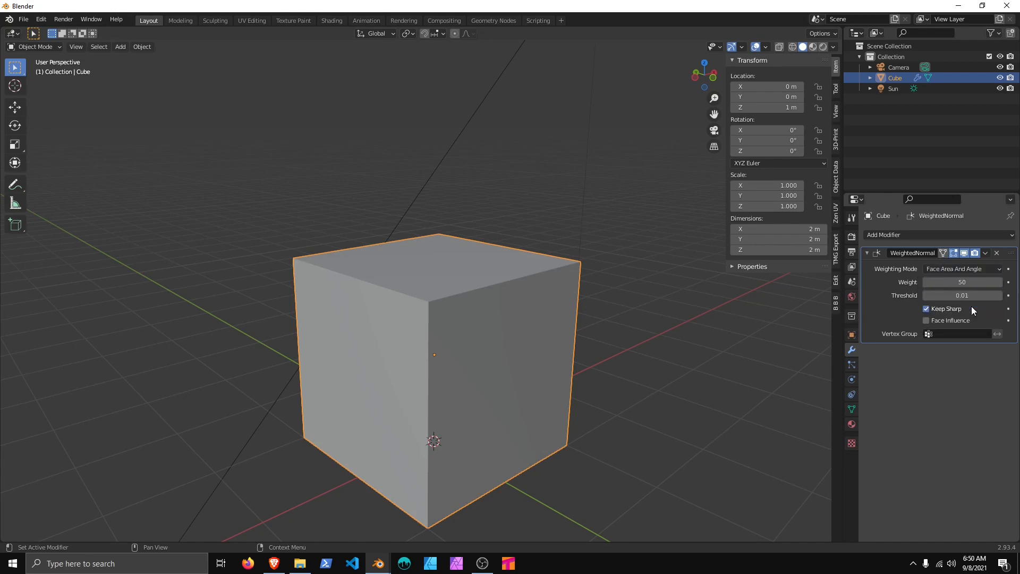
# Step: Hide the 3D viewport's sidebar and split the viewport vertically, making the new, wider area a Shader Editor
pyautogui.press('n')
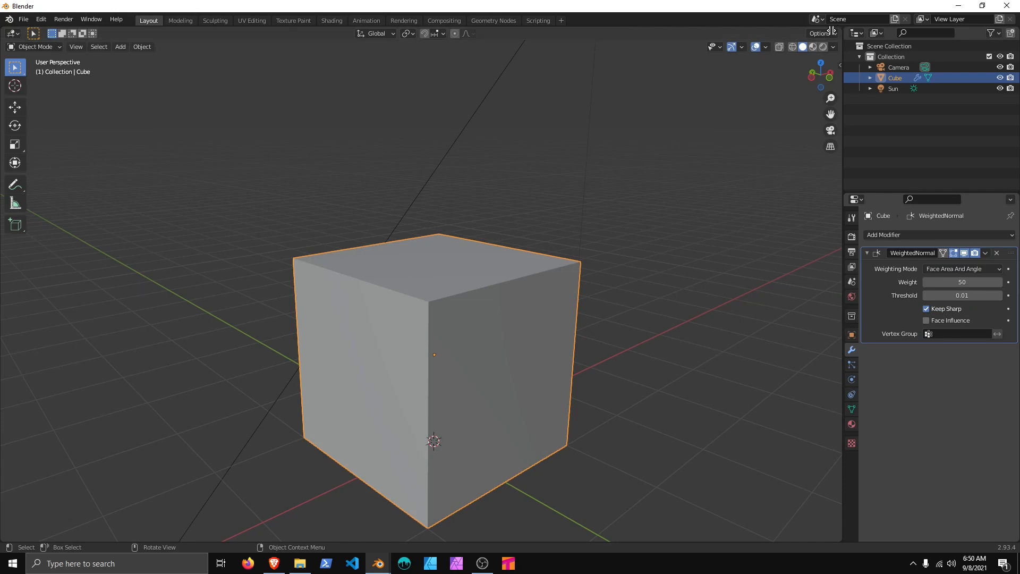
pyautogui.moveTo(831, 31); pyautogui.dragTo(537, 133)
pyautogui.click(549, 33)
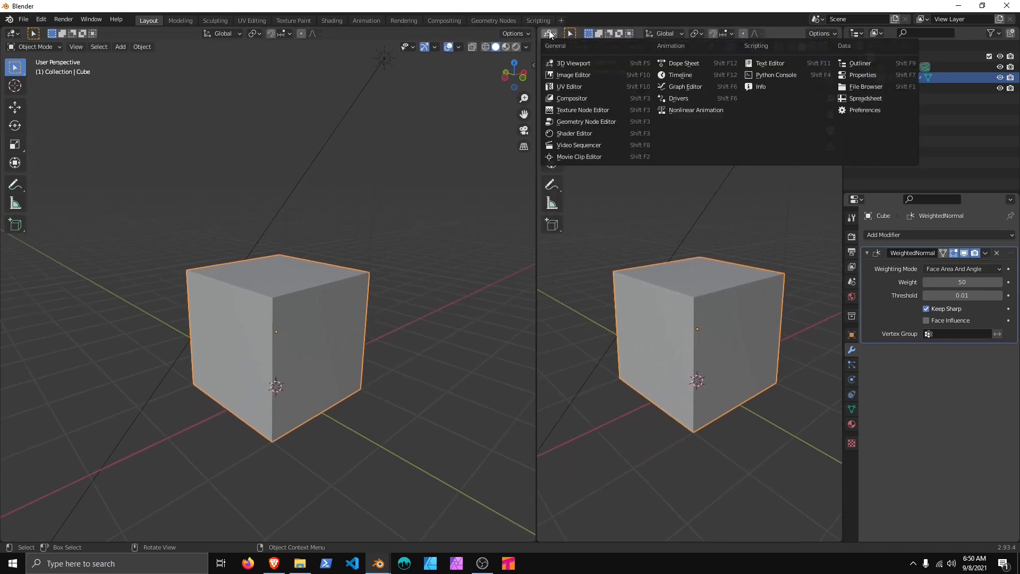
pyautogui.click(583, 135)
pyautogui.moveTo(536, 278); pyautogui.dragTo(396, 288)
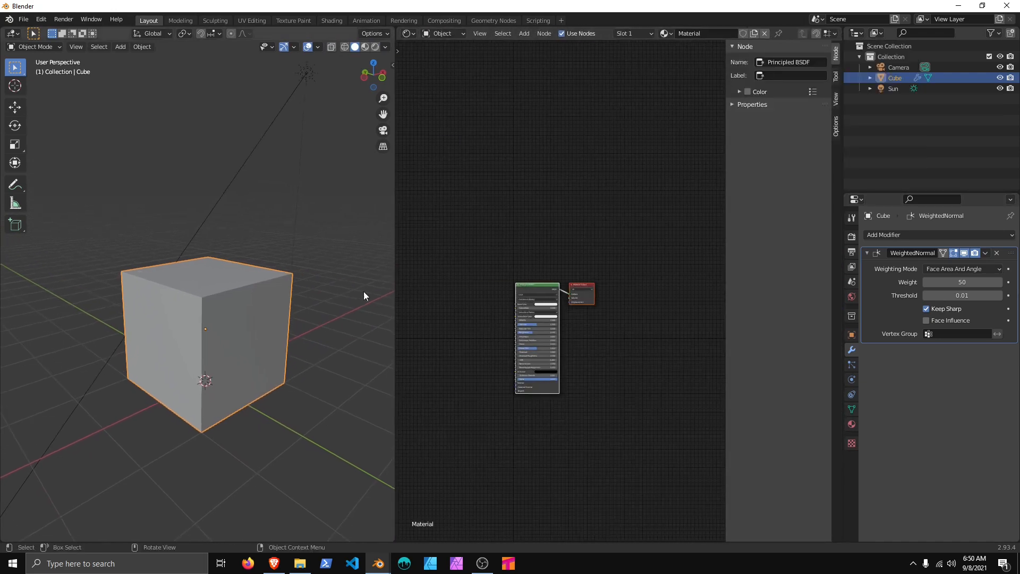
# Step: Hide the 3D viewport's toolbar, gizmos and overlays, and the Shader Editor's sidebar
pyautogui.keyDown('alt'); pyautogui.keyDown('shift'); pyautogui.moveTo(256, 365); pyautogui.dragTo(276, 281); pyautogui.keyUp('shift'); pyautogui.keyUp('alt')
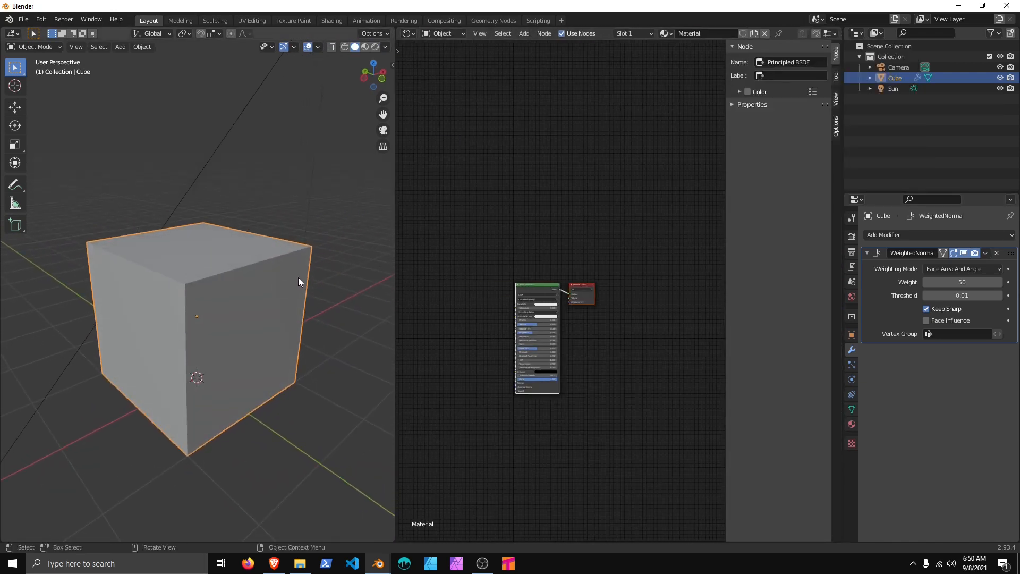
pyautogui.press('t')
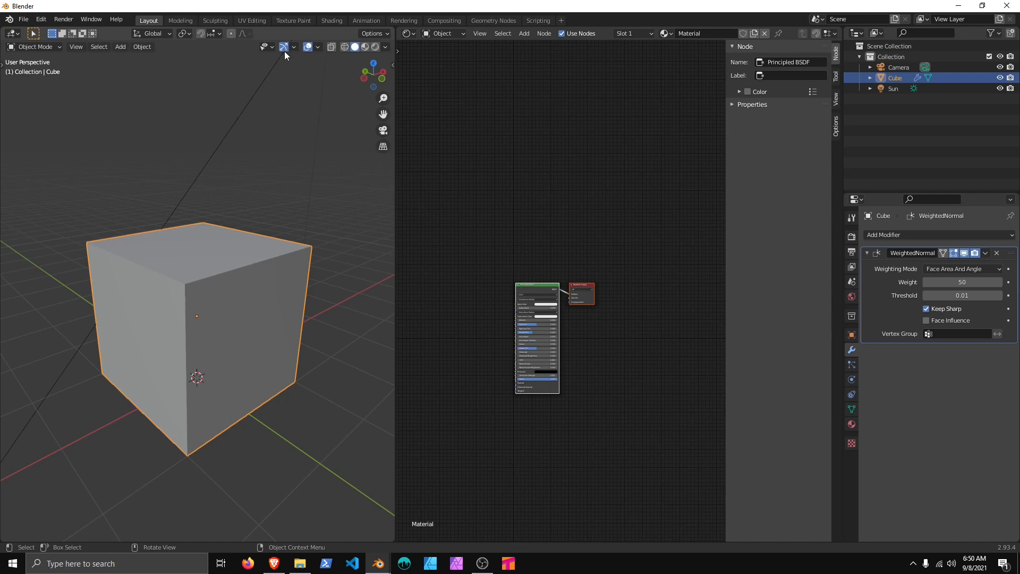
pyautogui.click(284, 49)
pyautogui.click(308, 47)
pyautogui.moveTo(271, 207)
pyautogui.keyDown('alt'); pyautogui.keyDown('shift'); pyautogui.mouseDown()
pyautogui.moveTo(282, 217)
pyautogui.moveTo(274, 212)
pyautogui.mouseUp(); pyautogui.keyUp('shift'); pyautogui.keyUp('alt')
pyautogui.keyDown('ctrl'); pyautogui.keyDown('alt'); pyautogui.moveTo(274, 211); pyautogui.dragTo(299, 204); pyautogui.keyUp('alt'); pyautogui.keyUp('ctrl')
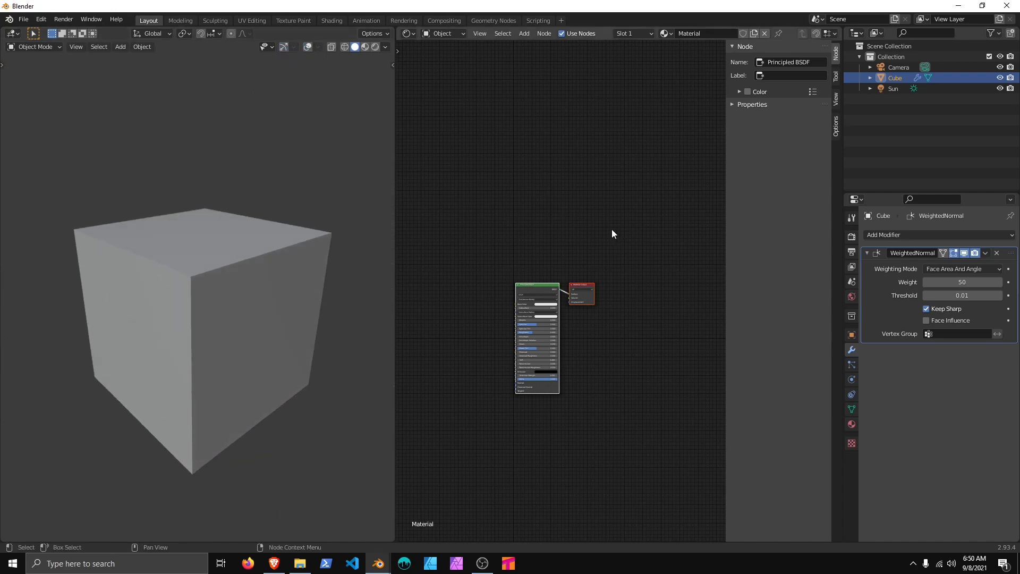
pyautogui.press('n')
pyautogui.keyDown('alt'); pyautogui.moveTo(629, 298); pyautogui.dragTo(727, 260); pyautogui.keyUp('alt')
pyautogui.keyDown('ctrl'); pyautogui.keyDown('alt'); pyautogui.moveTo(727, 259); pyautogui.dragTo(589, 283); pyautogui.keyUp('alt'); pyautogui.keyUp('ctrl')
pyautogui.moveTo(590, 283)
pyautogui.keyDown('ctrl'); pyautogui.keyDown('alt'); pyautogui.mouseDown()
pyautogui.moveTo(595, 299)
pyautogui.moveTo(571, 286)
pyautogui.mouseUp(); pyautogui.keyUp('alt'); pyautogui.keyUp('ctrl')
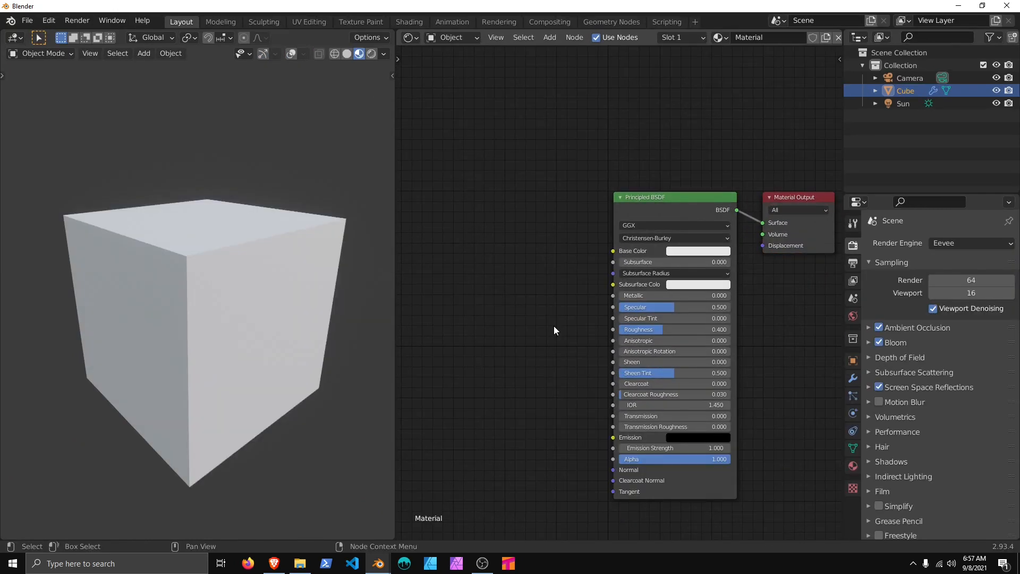
# Step: Add an Ambient Occlusion node with Inside enabled in the free space before the Principled BSDF node
pyautogui.keyDown('alt'); pyautogui.moveTo(504, 311); pyautogui.dragTo(600, 309); pyautogui.keyUp('alt')
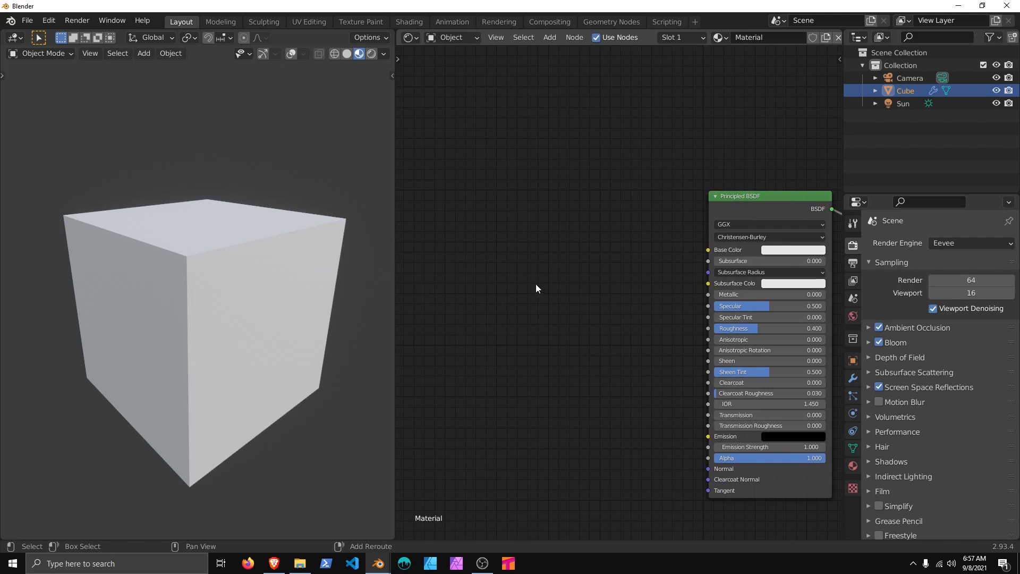
pyautogui.hotkey('shift', 'a')
pyautogui.click(480, 225)
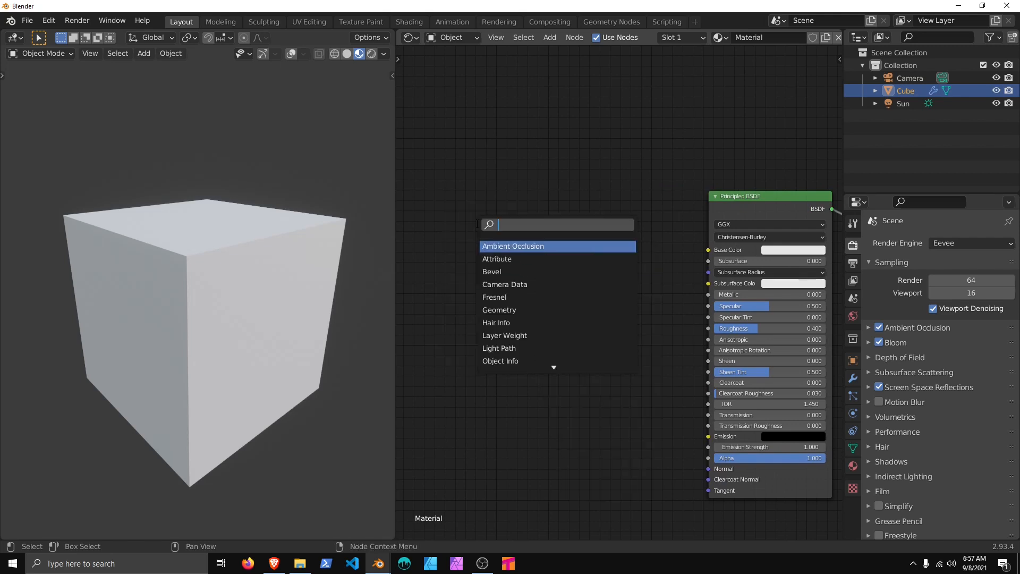
pyautogui.write('ao')
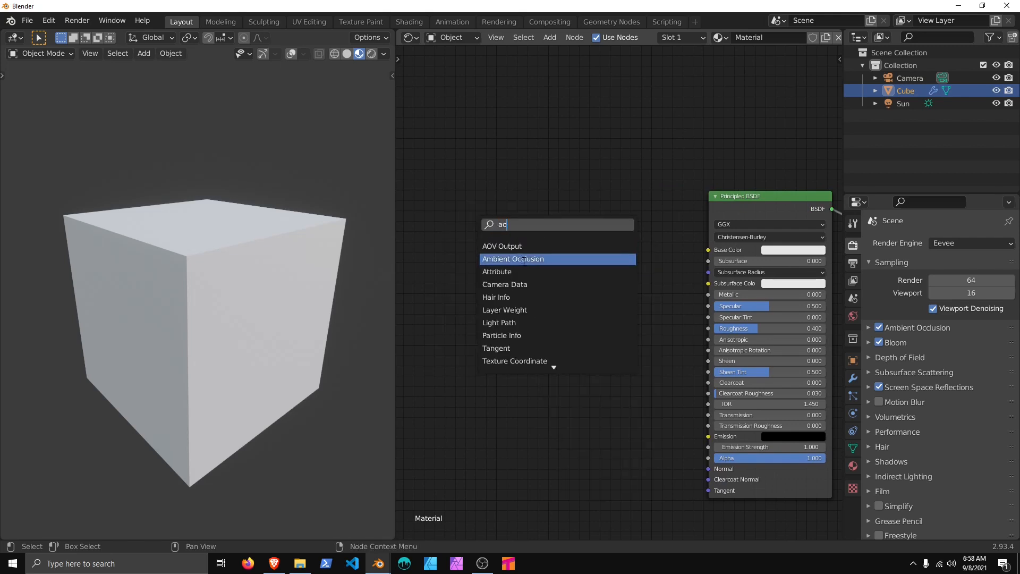
pyautogui.click(533, 260)
pyautogui.click(537, 289)
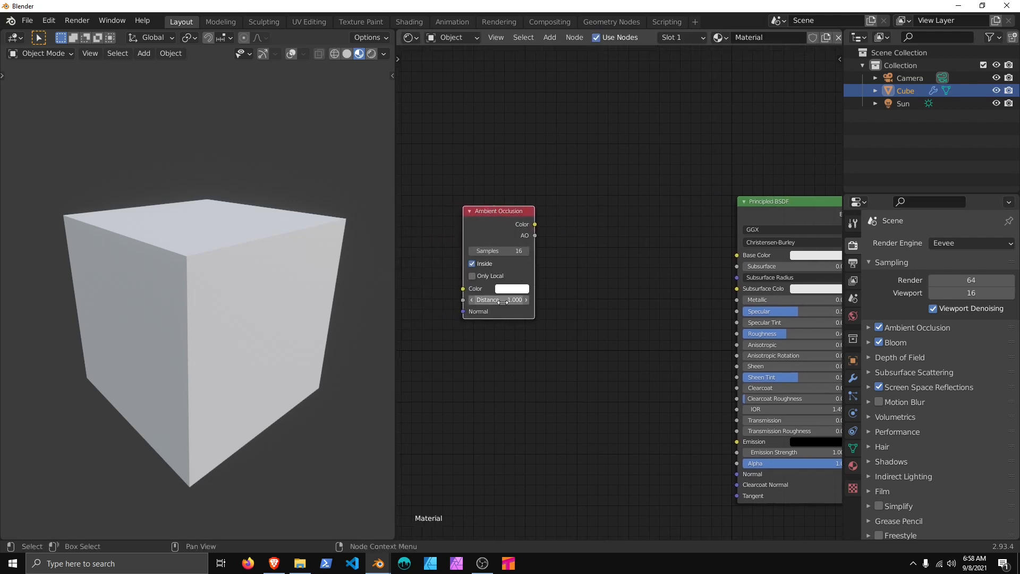
# Step: Connect the Ambient Occlusion node's Color output to the Principled BSDF's Base Color and set its Distance to 0.200
pyautogui.moveTo(535, 225); pyautogui.dragTo(736, 255)
pyautogui.moveTo(492, 222); pyautogui.dragTo(479, 225)
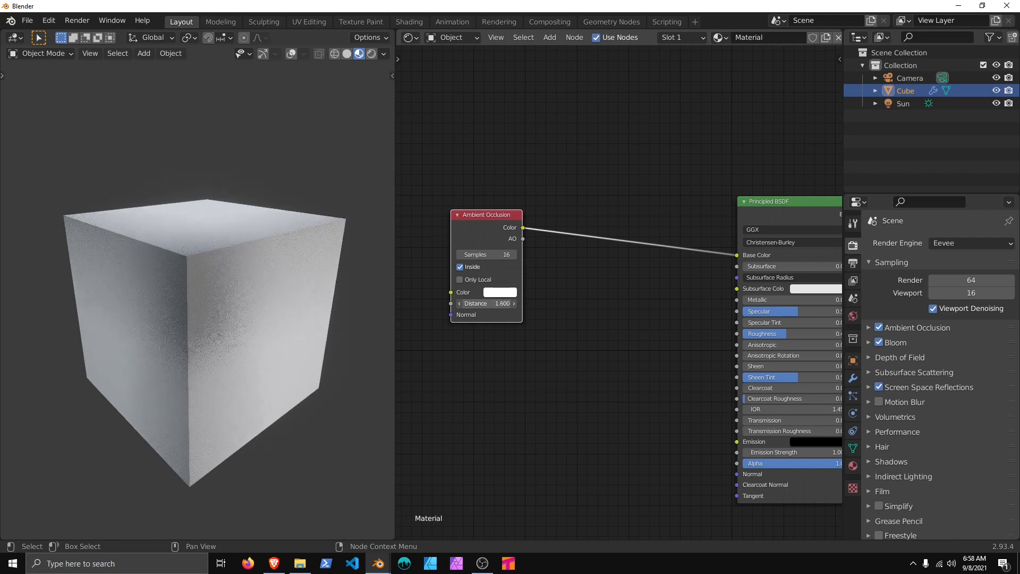
pyautogui.moveTo(486, 303); pyautogui.dragTo(467, 303)
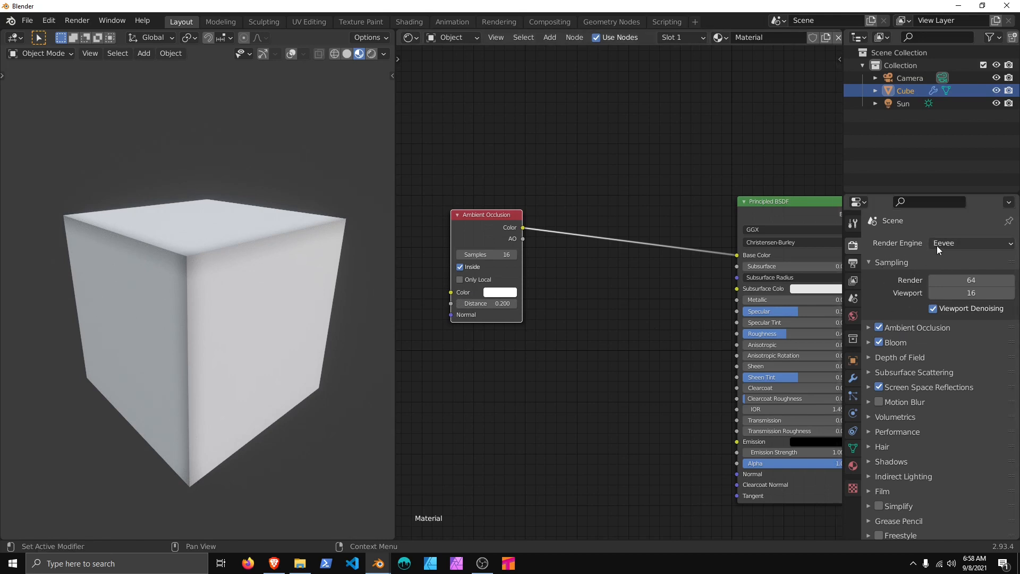
# Step: Toggle the scene's Ambient Occlusion render setting off and on to compare its effect on the cube
pyautogui.click(879, 327)
pyautogui.click(879, 327)
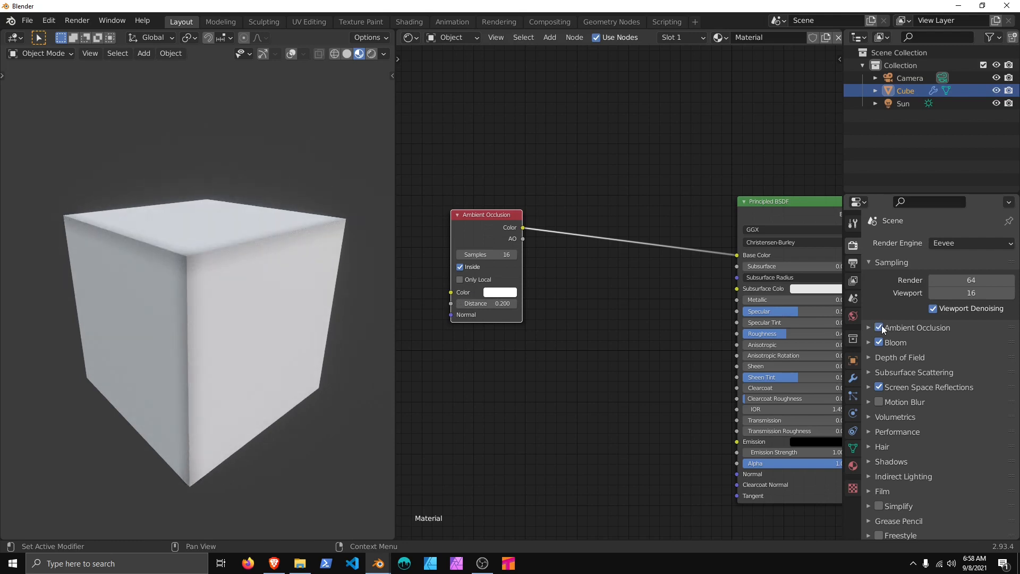
pyautogui.click(879, 328)
pyautogui.click(879, 327)
# Step: Insert a ColorRamp node between the Ambient Occlusion and Principled BSDF nodes and set its interpolation to Ease
pyautogui.moveTo(556, 298)
pyautogui.mouseDown(button='middle')
pyautogui.moveTo(562, 292)
pyautogui.moveTo(553, 289)
pyautogui.mouseUp(button='middle')
pyautogui.hotkey('shift', 'a')
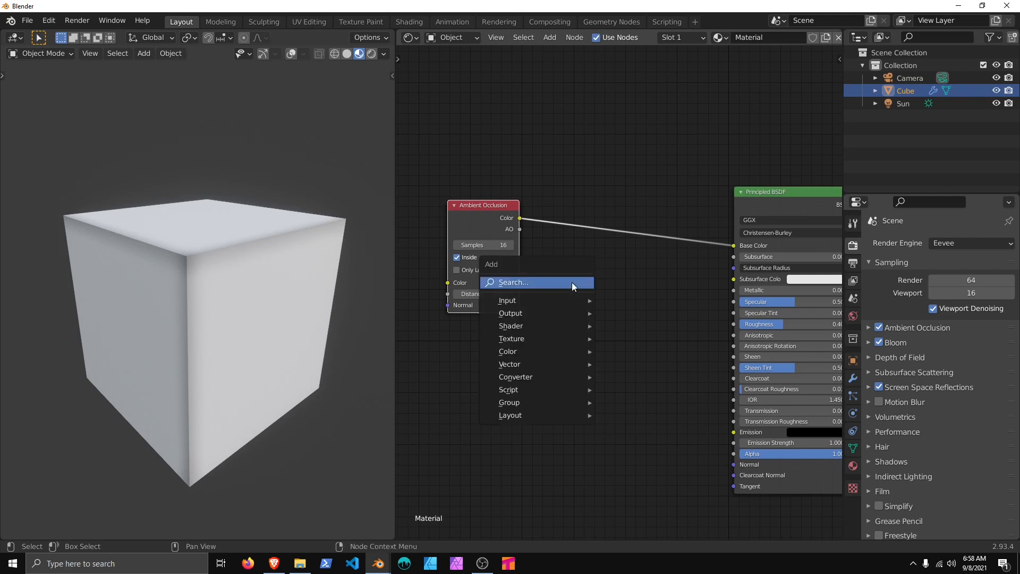
pyautogui.moveTo(541, 376)
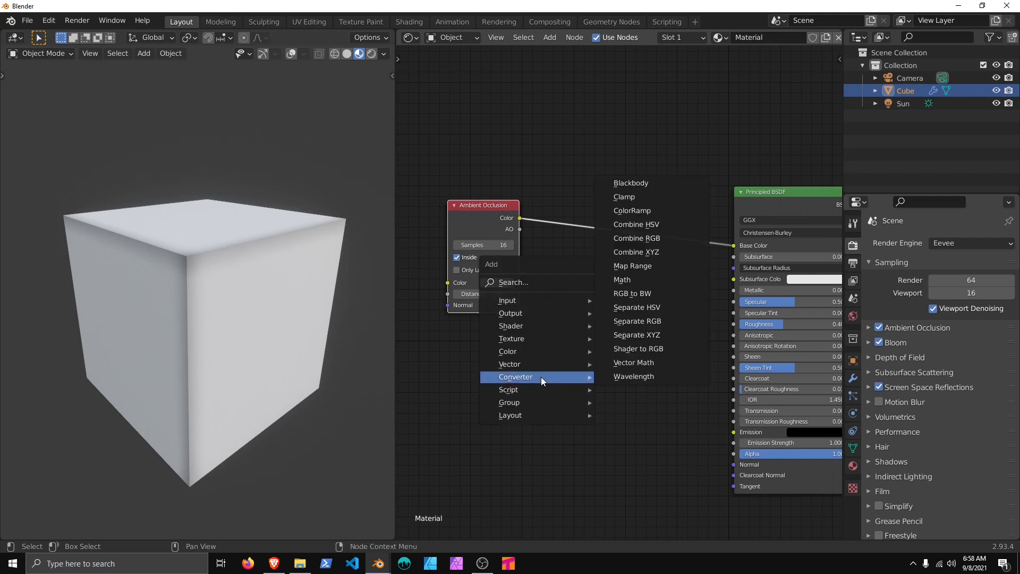
pyautogui.click(637, 211)
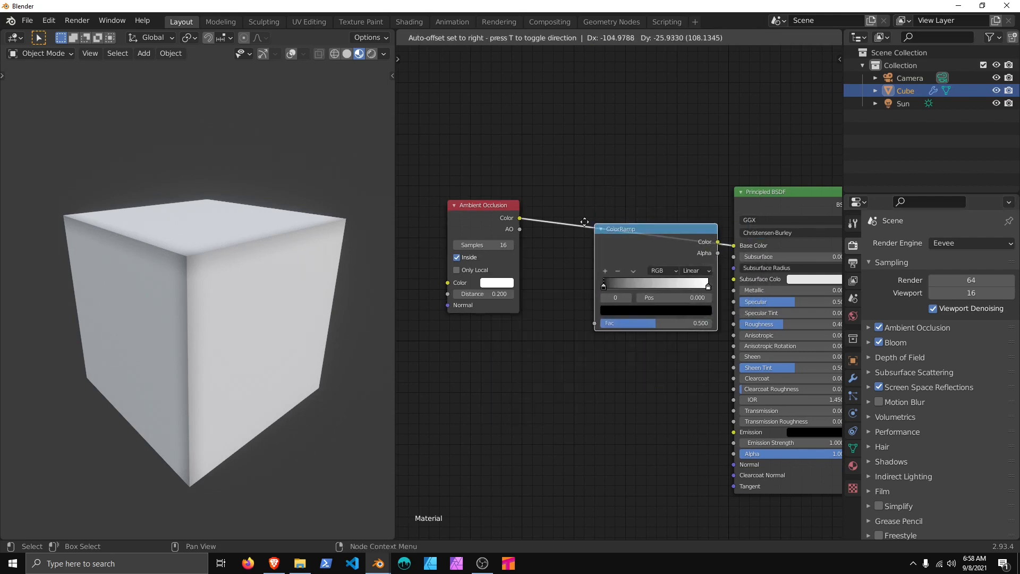
pyautogui.click(551, 201)
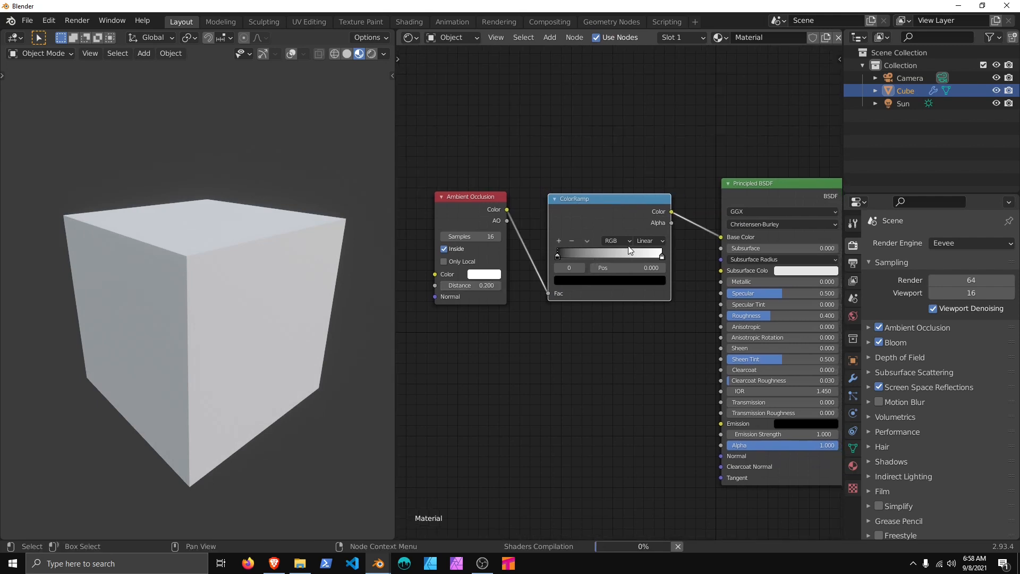
pyautogui.click(646, 242)
pyautogui.click(655, 250)
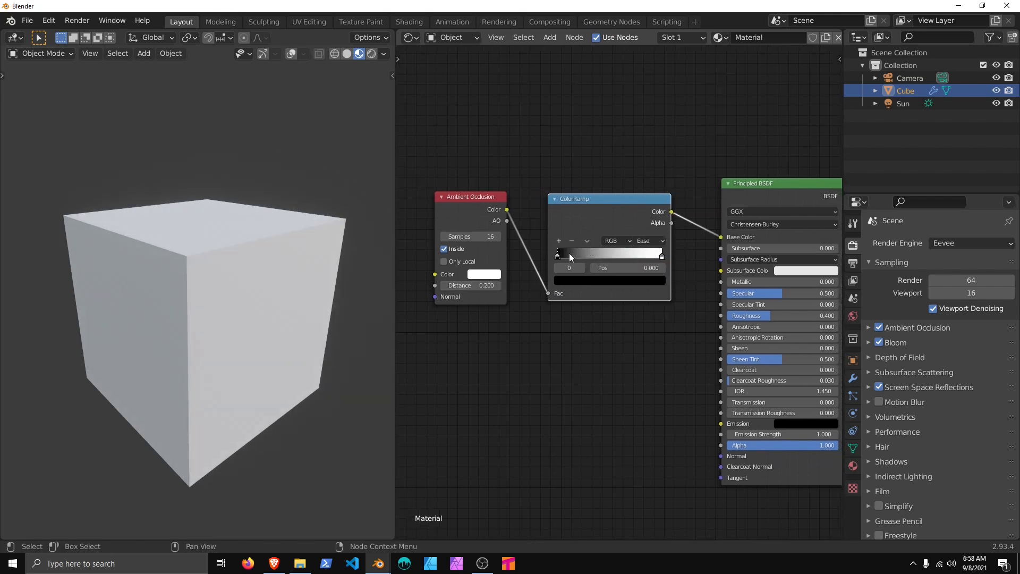
# Step: Move the ColorRamp's black stop to about 0.847 and reduce the Ambient Occlusion node's Distance to 0.140
pyautogui.moveTo(558, 253); pyautogui.dragTo(646, 256)
pyautogui.moveTo(468, 285)
pyautogui.mouseDown()
pyautogui.moveTo(484, 285)
pyautogui.moveTo(459, 285)
pyautogui.mouseUp()
pyautogui.moveTo(467, 285); pyautogui.dragTo(470, 286)
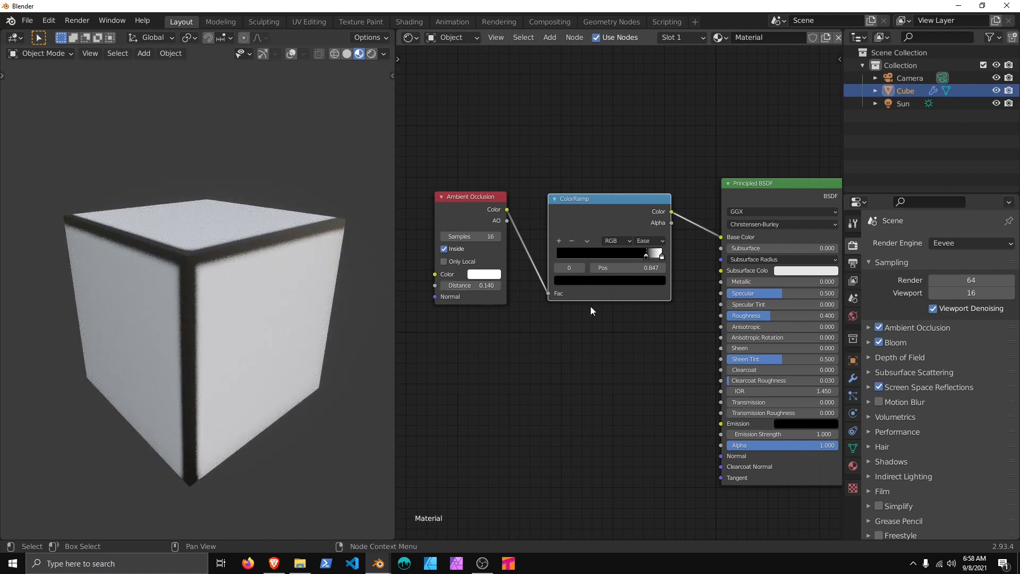
# Step: Make more room before the ColorRamp and duplicate the Ambient Occlusion node below the original, with Inside disabled on the copy
pyautogui.scroll(-1, 582, 283)
pyautogui.moveTo(521, 212); pyautogui.dragTo(426, 212)
pyautogui.moveTo(496, 271); pyautogui.dragTo(563, 254, button='middle')
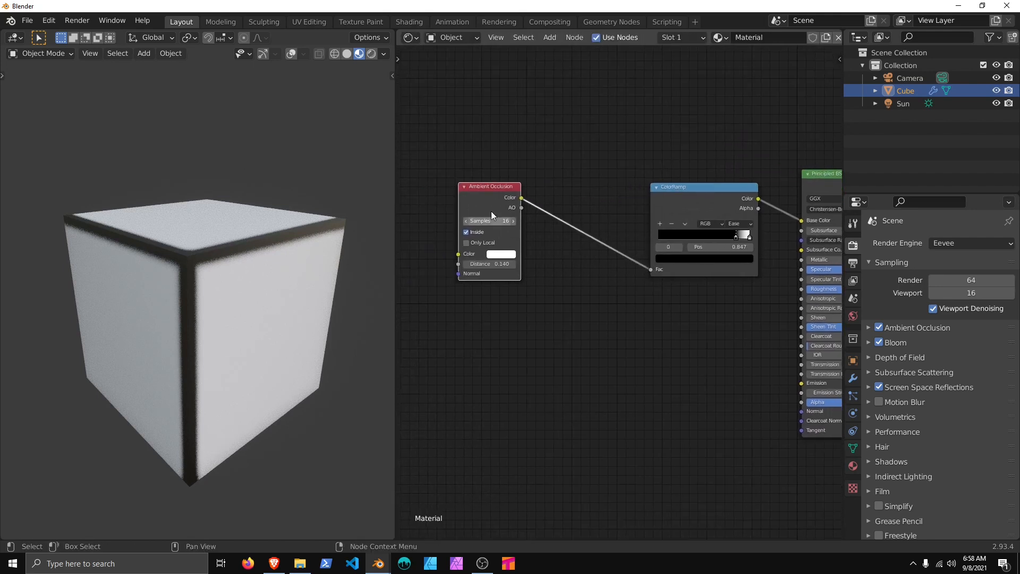
pyautogui.moveTo(491, 215); pyautogui.dragTo(463, 215)
pyautogui.hotkey('shift', 'd')
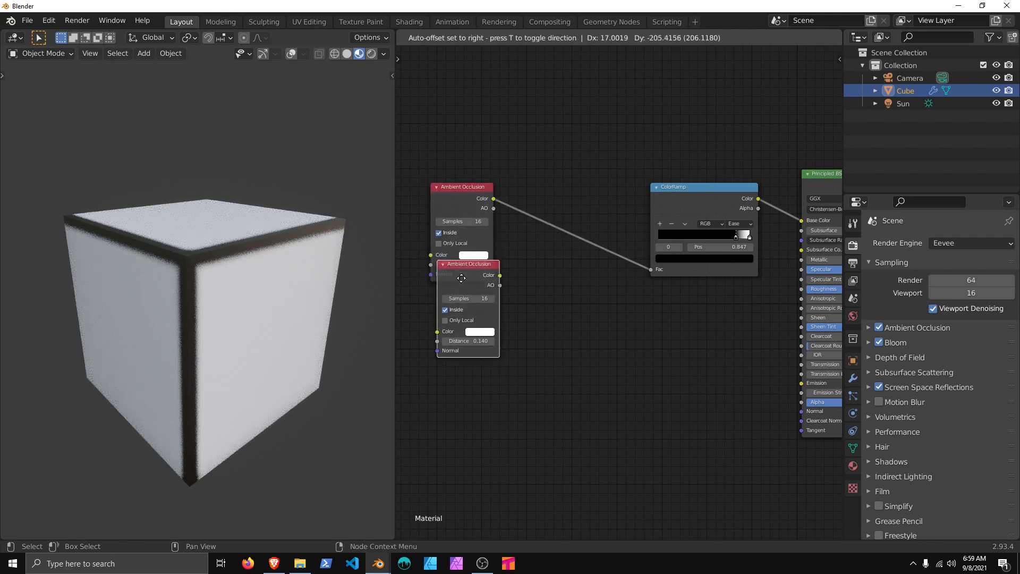
pyautogui.click(452, 310)
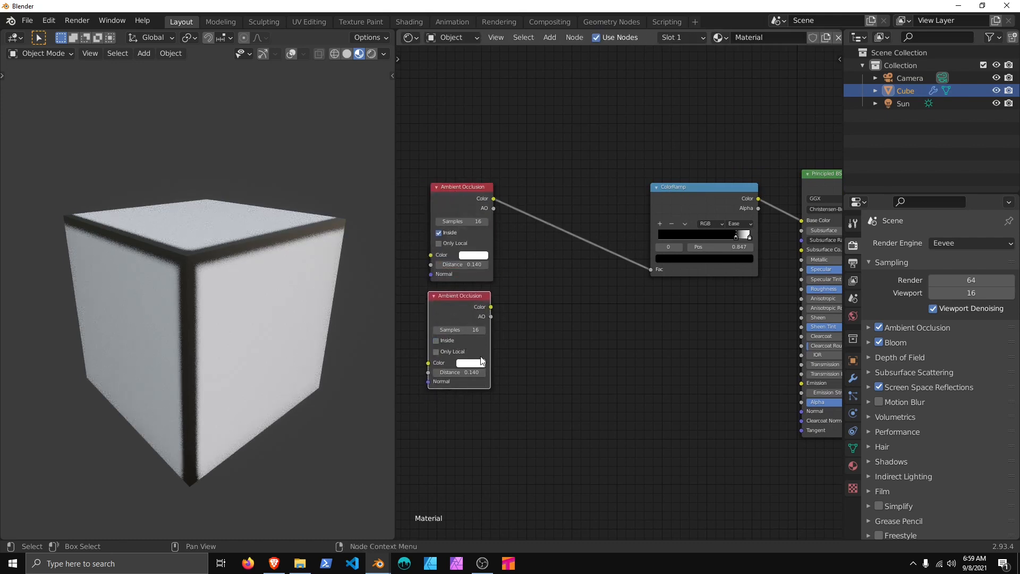
# Step: Add a MixRGB node between the Ambient Occlusion nodes and the ColorRamp and set its blending mode to Value
pyautogui.hotkey('shift', 'a')
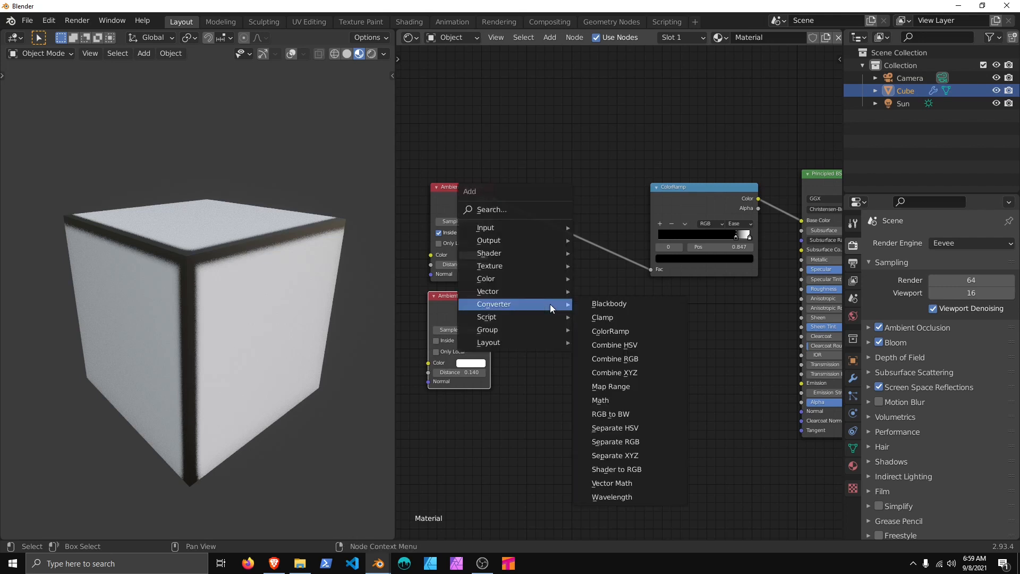
pyautogui.moveTo(533, 279)
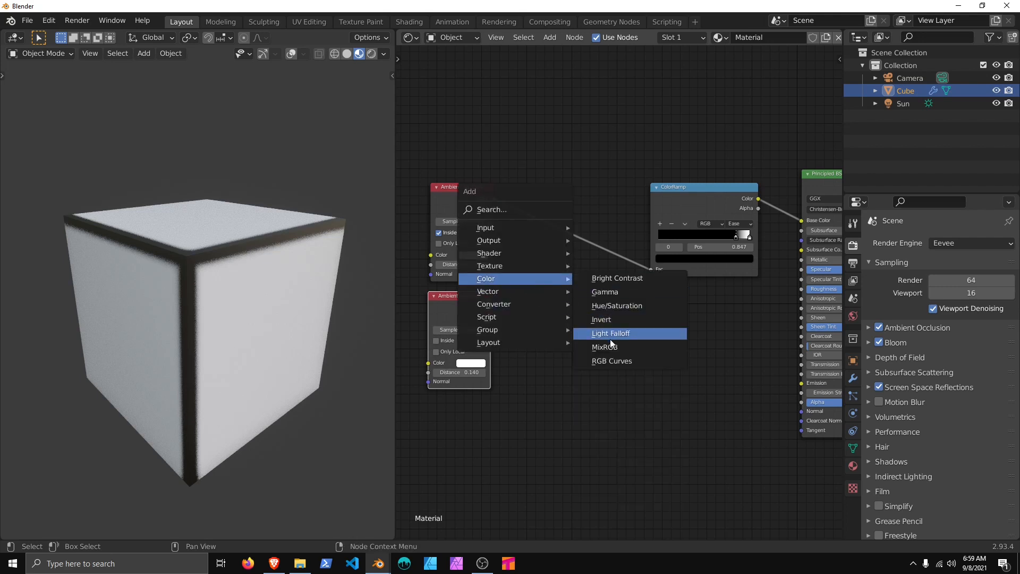
pyautogui.click(608, 347)
pyautogui.click(546, 283)
pyautogui.click(582, 312)
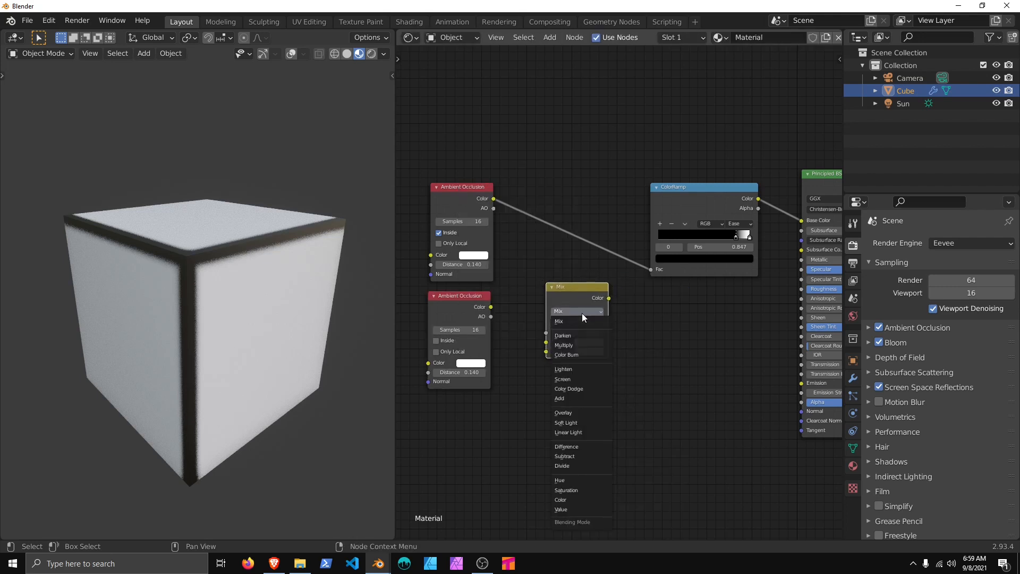
pyautogui.click(571, 507)
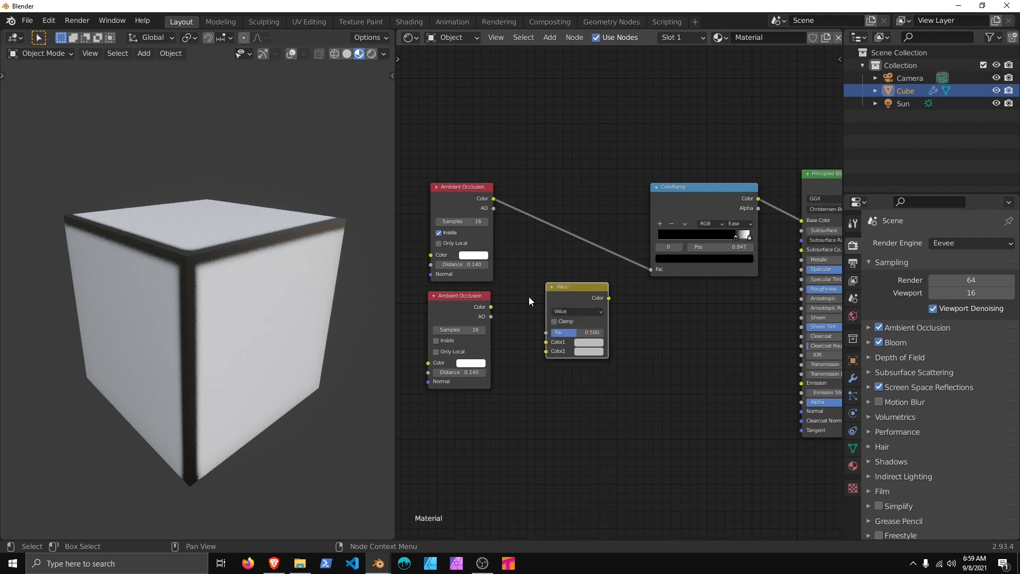
# Step: Connect the original and duplicate AO outputs to the Value node's Color1 and Color2, and its Color output to the ColorRamp's Fac
pyautogui.moveTo(491, 316); pyautogui.dragTo(506, 315)
pyautogui.moveTo(543, 352); pyautogui.dragTo(545, 351)
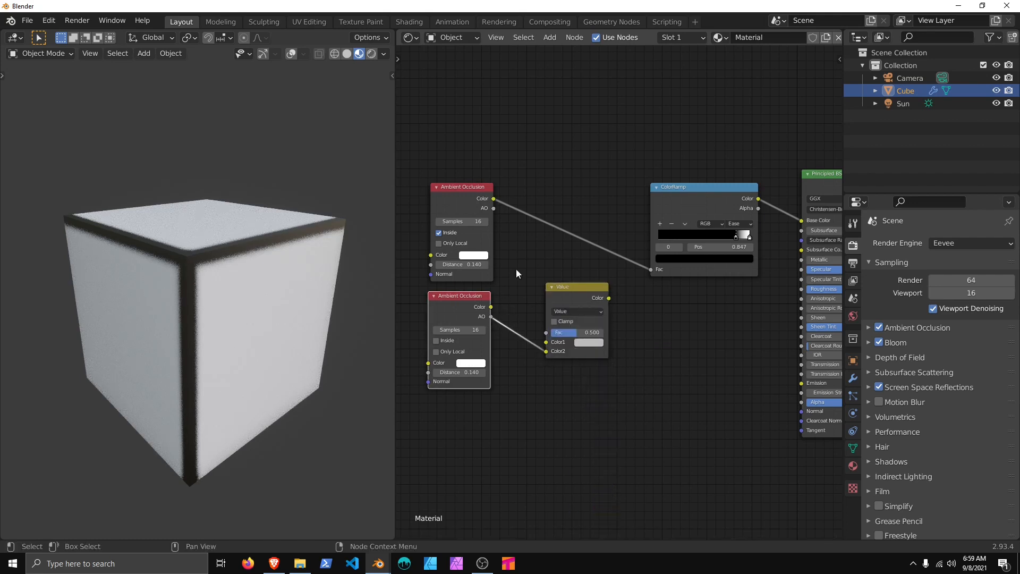
pyautogui.moveTo(493, 208); pyautogui.dragTo(514, 257)
pyautogui.moveTo(546, 333); pyautogui.dragTo(546, 341)
pyautogui.moveTo(568, 291); pyautogui.dragTo(651, 269)
pyautogui.moveTo(549, 310); pyautogui.dragTo(591, 310, button='middle')
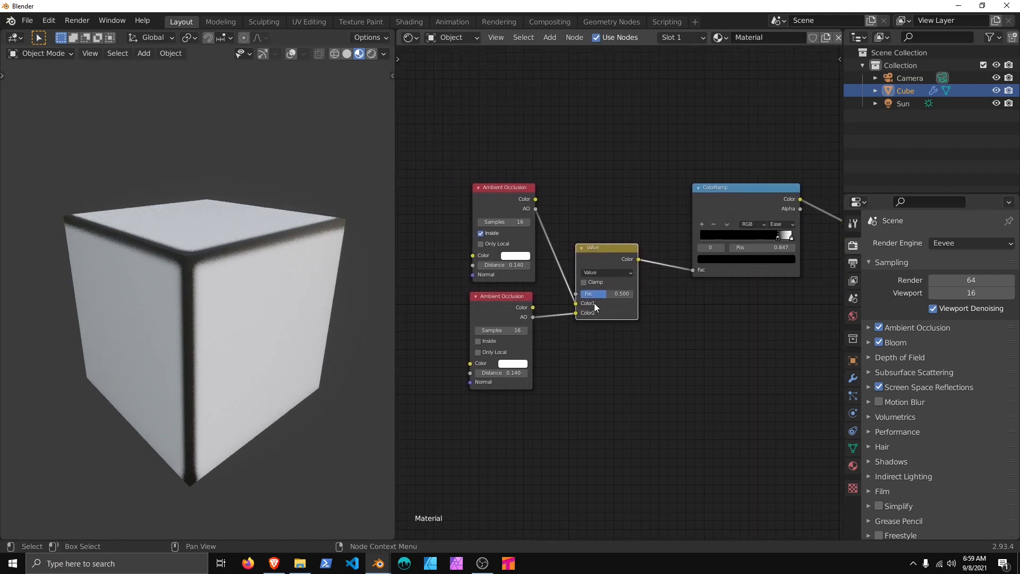
# Step: Shift the Ambient Occlusion and Value nodes away from the ColorRamp, and place a duplicate of the Value node, set to Mix, in the gap
pyautogui.moveTo(450, 224); pyautogui.dragTo(599, 379)
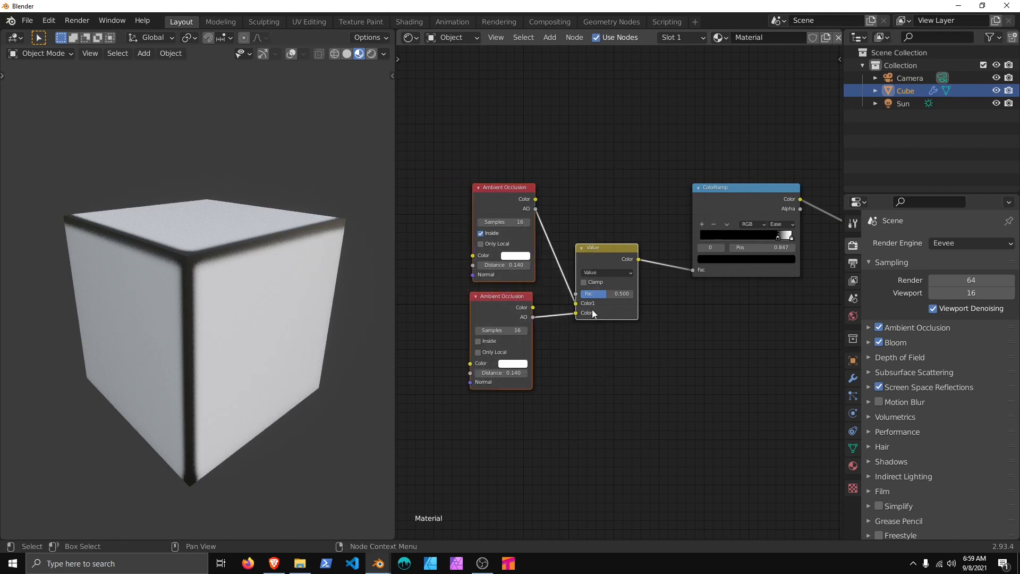
pyautogui.moveTo(618, 263); pyautogui.dragTo(533, 258)
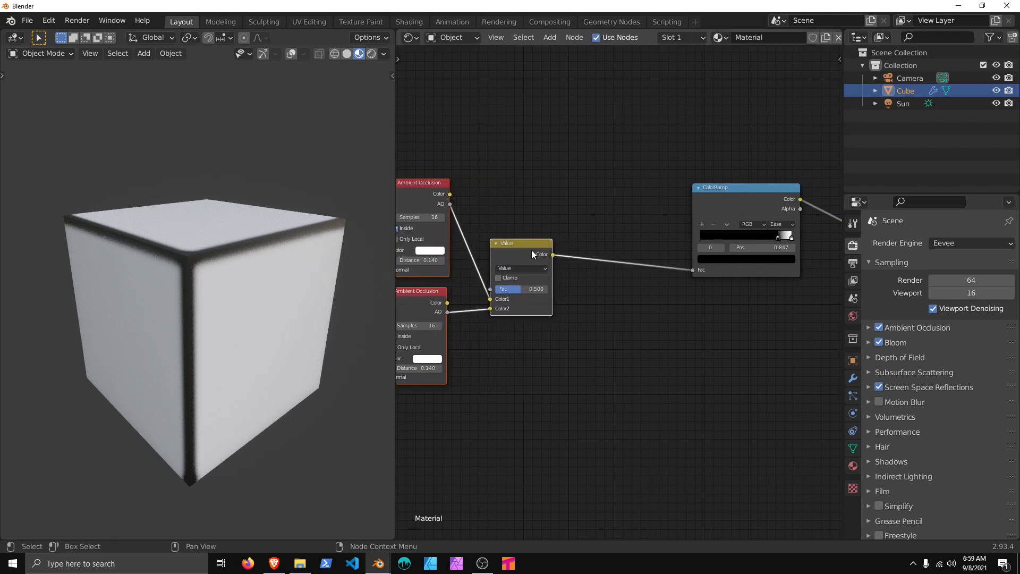
pyautogui.click(518, 251)
pyautogui.hotkey('shift', 'd')
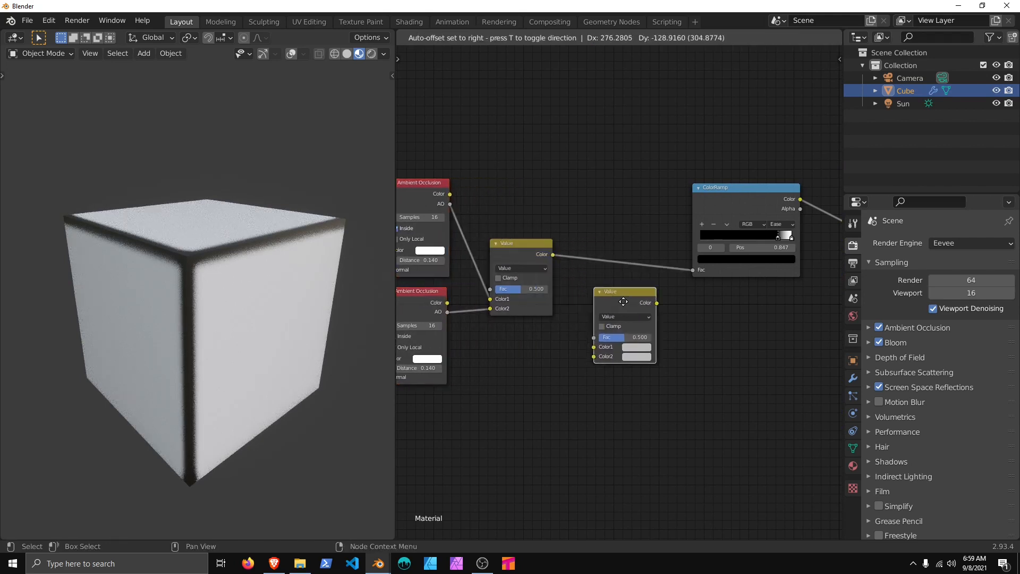
pyautogui.click(627, 321)
pyautogui.click(626, 322)
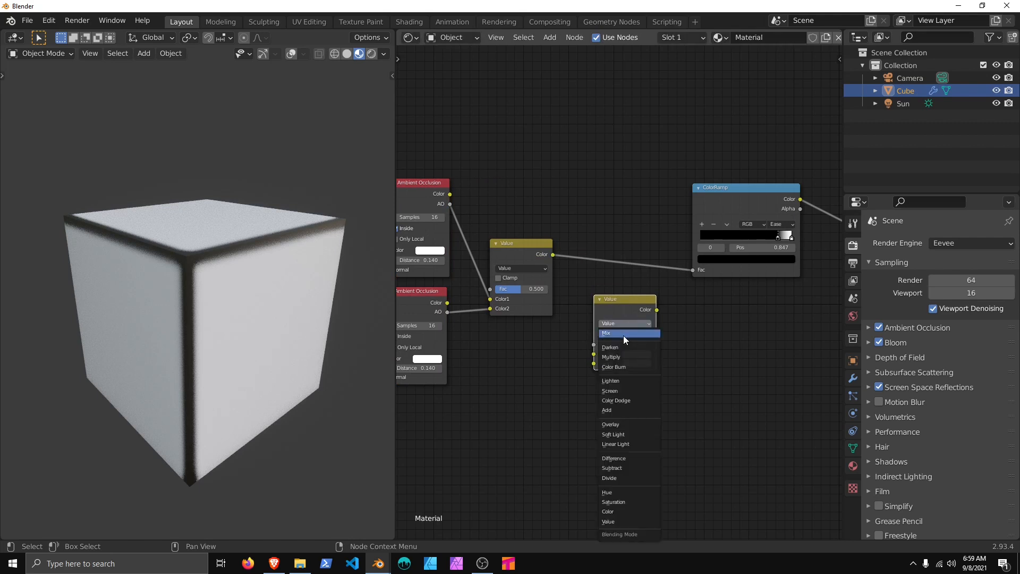
pyautogui.click(622, 336)
pyautogui.moveTo(625, 296); pyautogui.dragTo(631, 295)
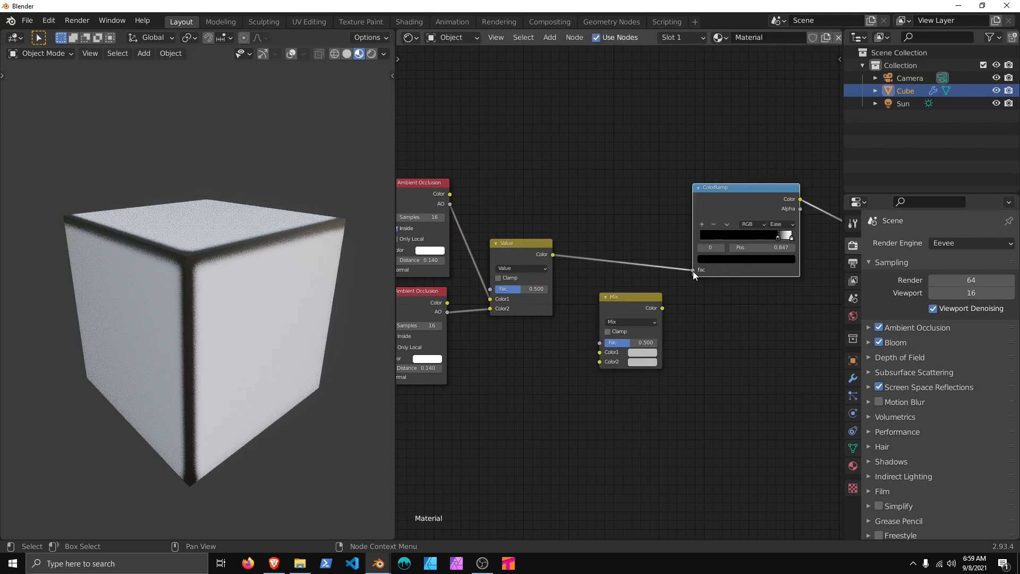
# Step: Route the Value node's Color through the Mix node's Fac into the ColorRamp's Fac, and enable Clamp on both mixing nodes
pyautogui.moveTo(692, 269); pyautogui.dragTo(603, 342)
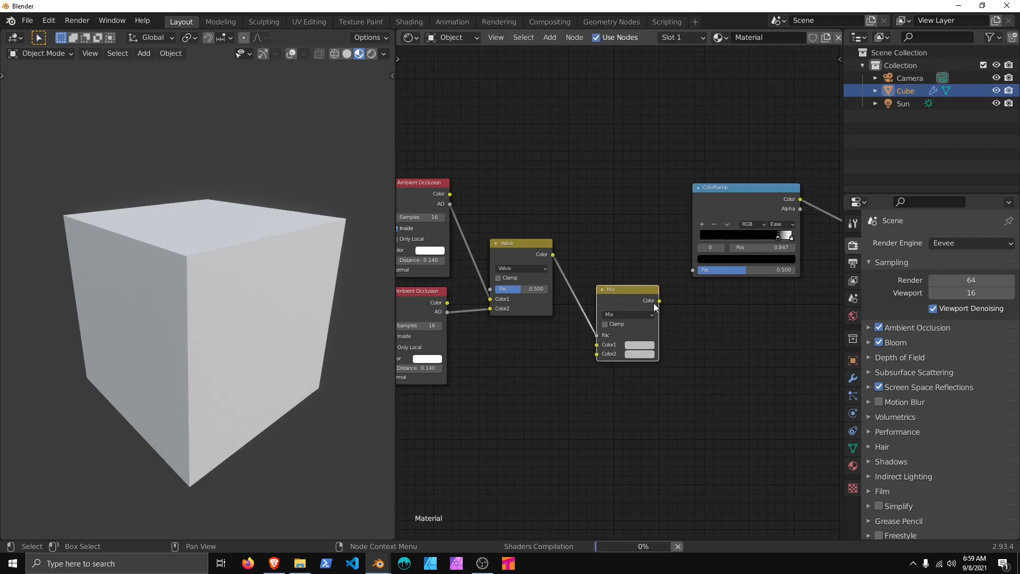
pyautogui.moveTo(660, 301); pyautogui.dragTo(693, 272)
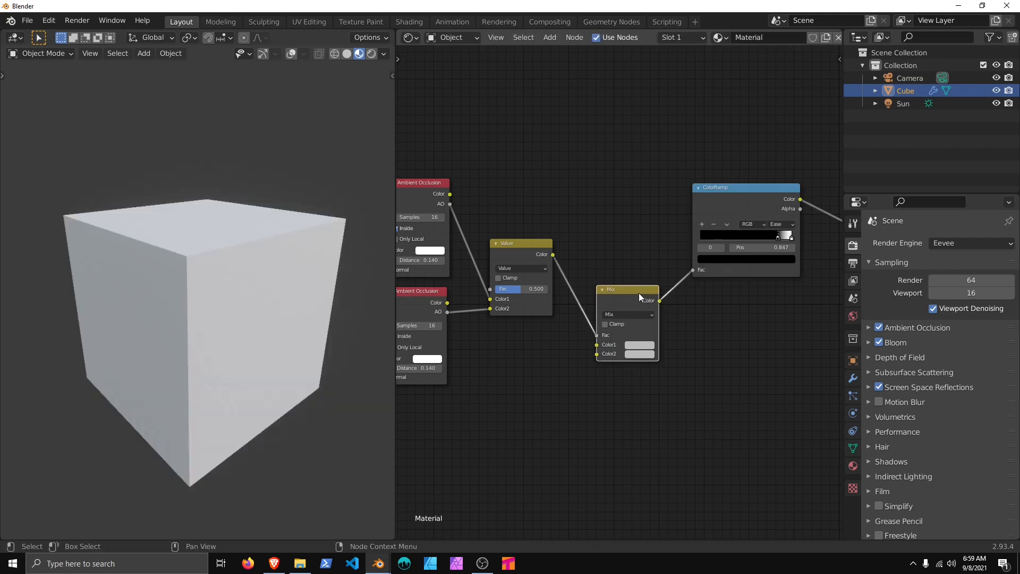
pyautogui.moveTo(638, 292); pyautogui.dragTo(632, 277)
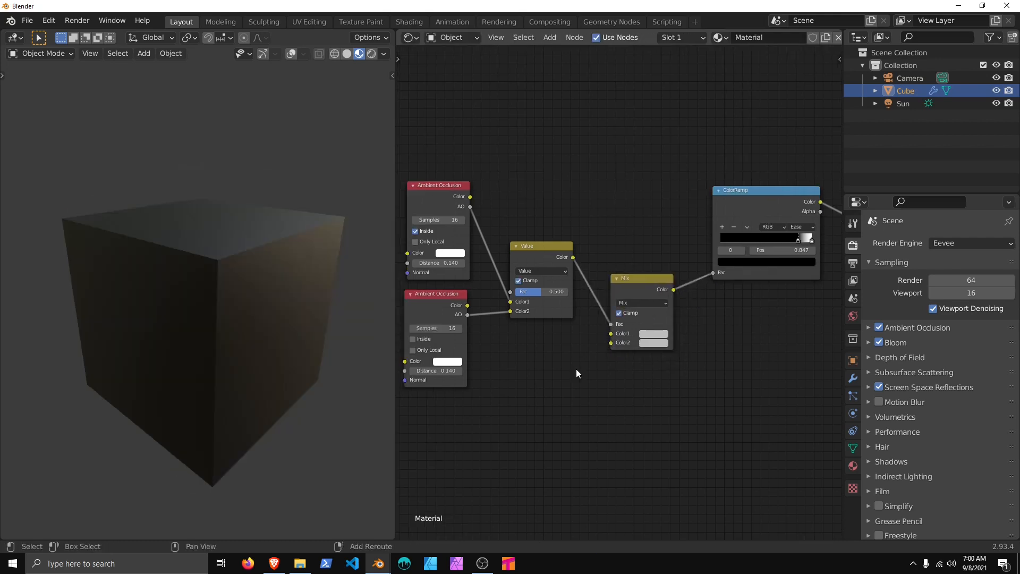
# Step: Add a Noise Texture node below the Value node and connect its Fac output to the Mix node's Color1
pyautogui.hotkey('shift', 'a')
pyautogui.moveTo(575, 368)
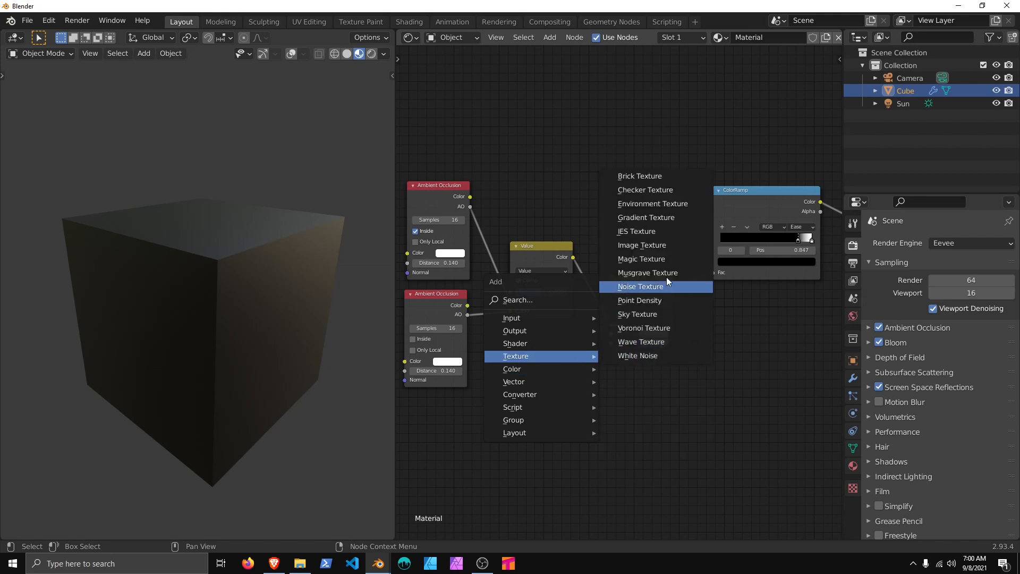
pyautogui.click(643, 286)
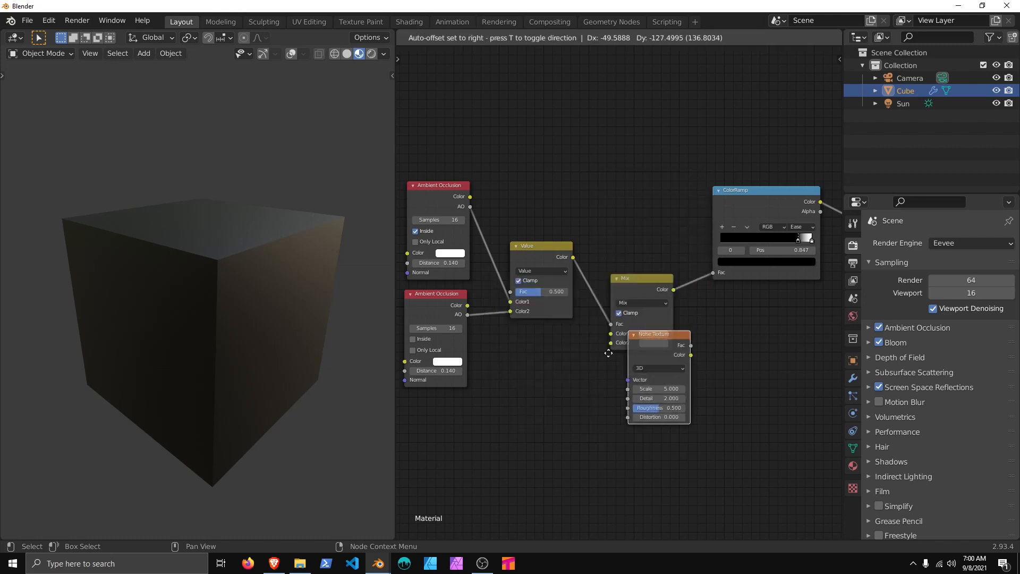
pyautogui.click(567, 366)
pyautogui.moveTo(576, 366); pyautogui.dragTo(610, 333)
pyautogui.moveTo(549, 357); pyautogui.dragTo(544, 354)
# Step: Set the Mix node's Color2 to white and the Noise Texture to Scale 18.990, Detail 5.880, Roughness 0.498 and Distortion 0.540
pyautogui.click(648, 343)
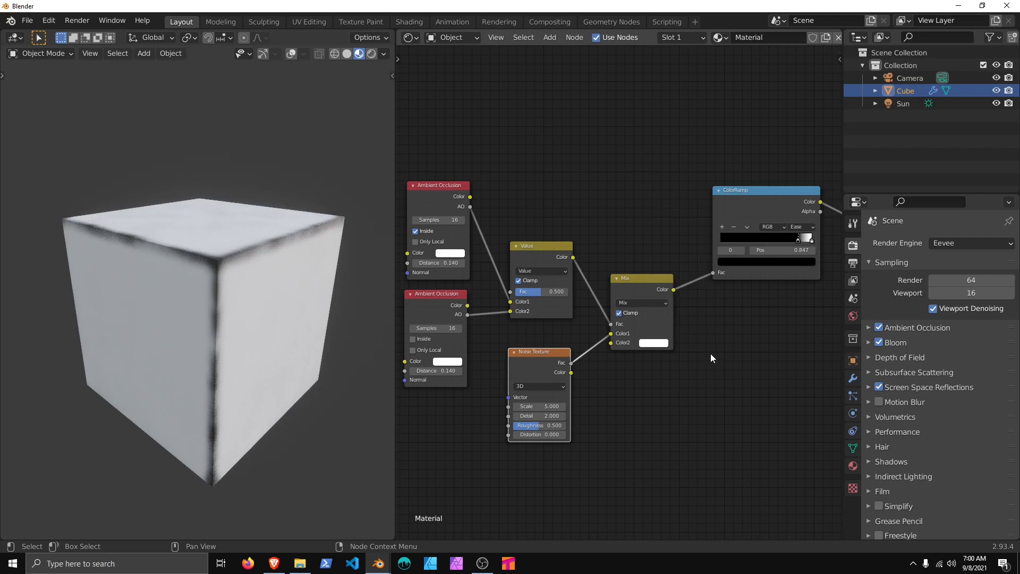
pyautogui.moveTo(534, 410); pyautogui.dragTo(553, 434)
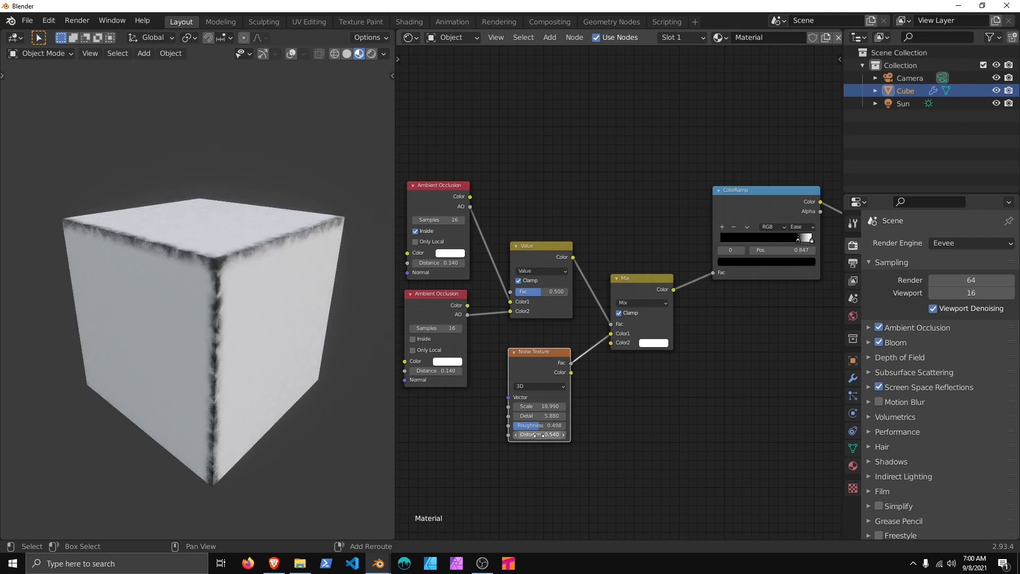
pyautogui.moveTo(210, 417)
pyautogui.mouseDown(button='middle')
pyautogui.moveTo(333, 398)
pyautogui.moveTo(177, 421)
pyautogui.moveTo(195, 422)
pyautogui.mouseUp(button='middle')
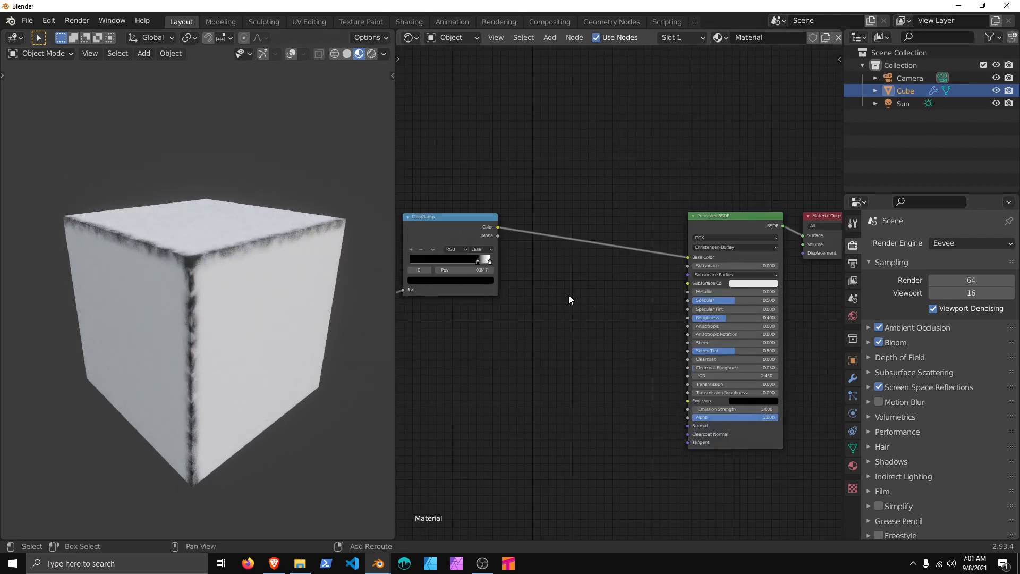
# Step: Insert a Bright/Contrast node between the ColorRamp and the Principled BSDF and set its Bright value to 1.000
pyautogui.hotkey('shift', 'a')
pyautogui.click(569, 295)
pyautogui.write('bri')
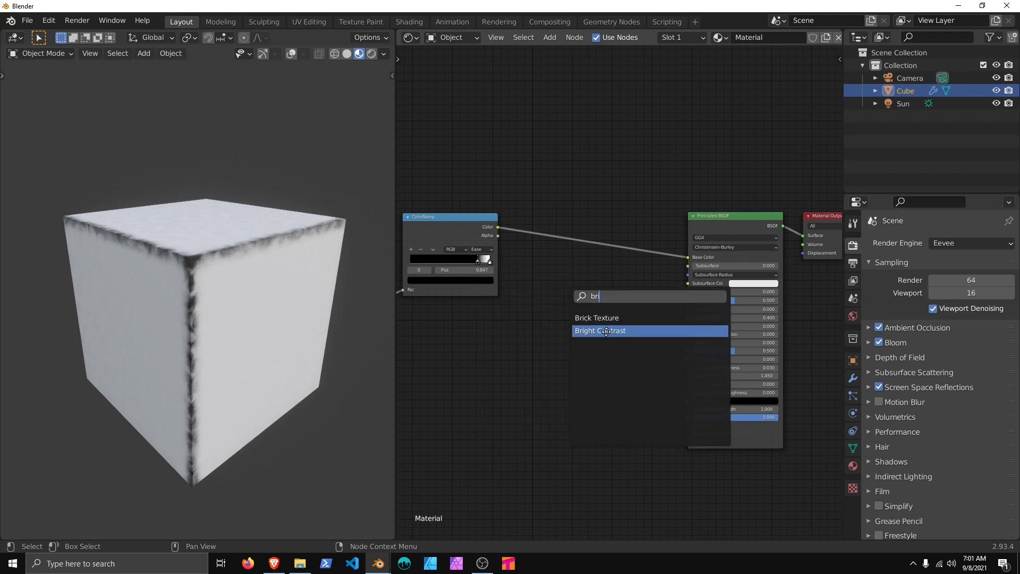
pyautogui.click(600, 330)
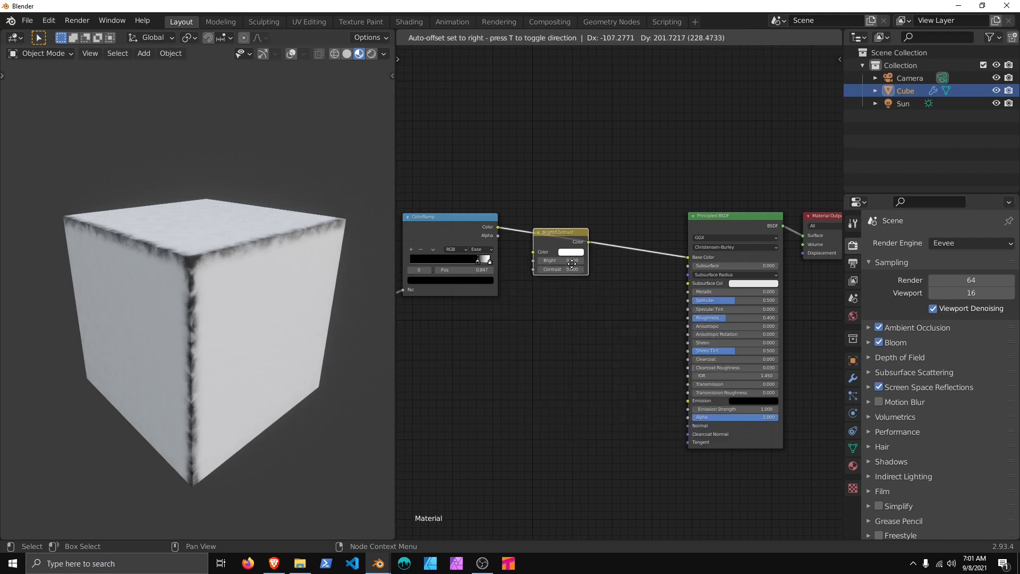
pyautogui.click(590, 297)
pyautogui.moveTo(572, 232); pyautogui.dragTo(555, 227)
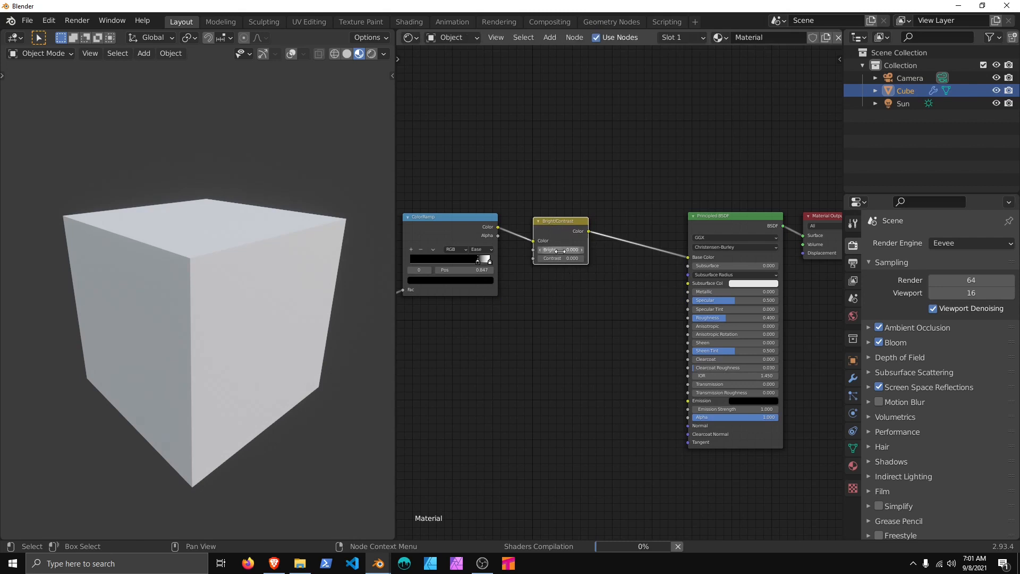
pyautogui.click(560, 251)
pyautogui.write('1')
pyautogui.press('Return')
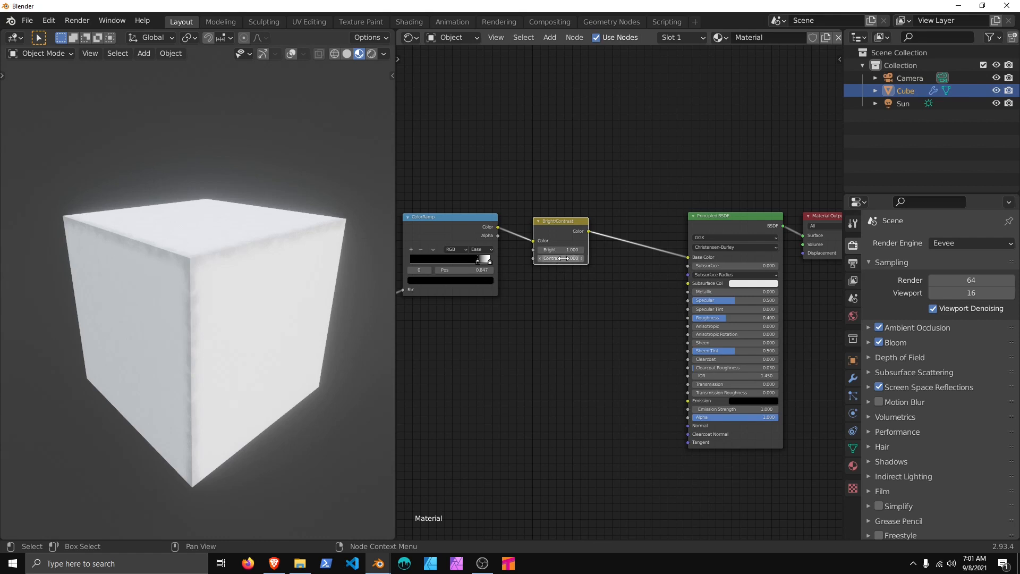
# Step: Raise the Bright/Contrast node's Contrast to darken the edge wear, and turn off the scene's Bloom
pyautogui.keyDown('ctrl'); pyautogui.moveTo(662, 340); pyautogui.dragTo(759, 340, button='middle'); pyautogui.keyUp('ctrl')
pyautogui.keyDown('ctrl'); pyautogui.moveTo(760, 340); pyautogui.dragTo(668, 387, button='middle'); pyautogui.keyUp('ctrl')
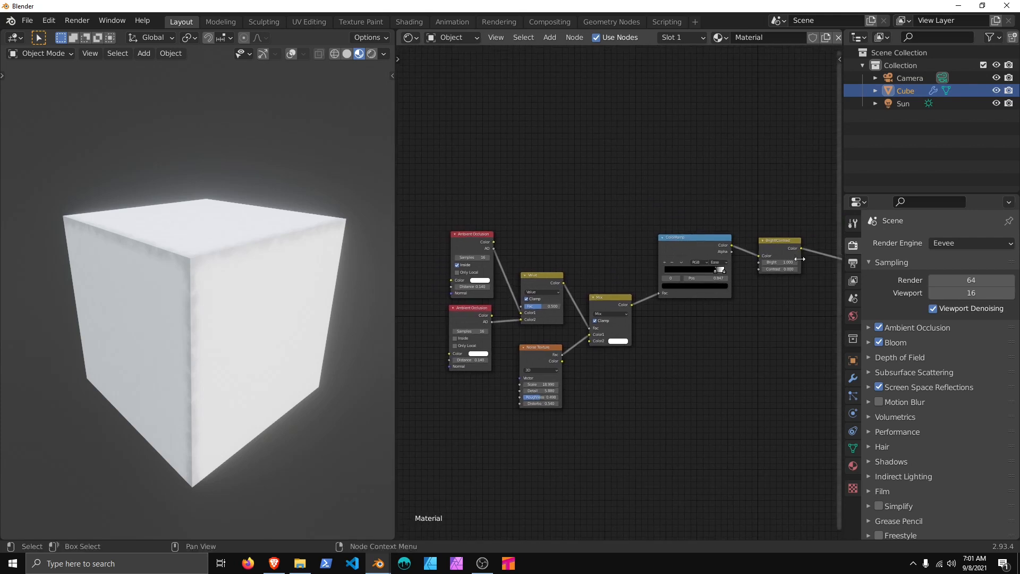
pyautogui.moveTo(791, 269); pyautogui.dragTo(796, 269)
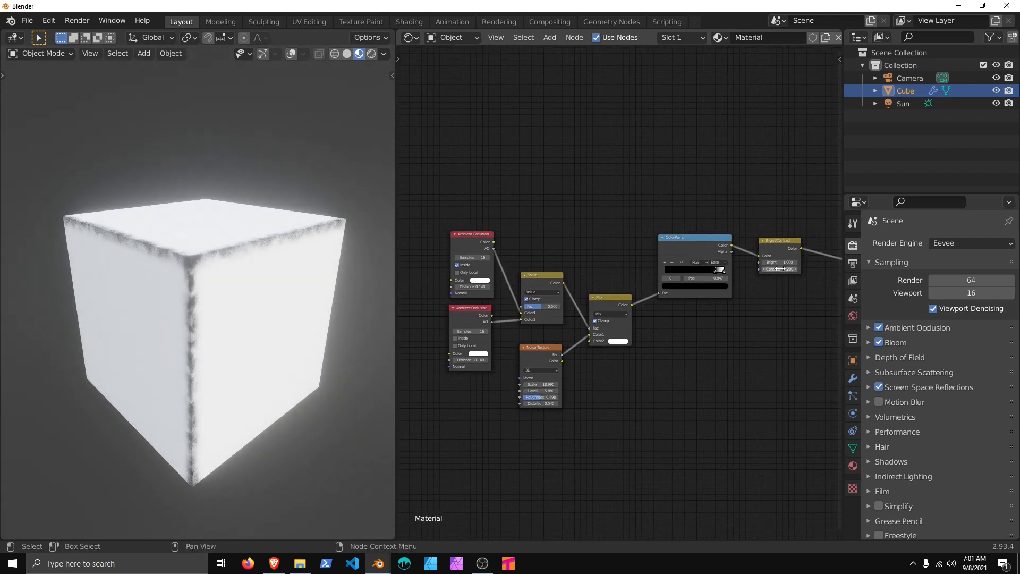
pyautogui.click(879, 342)
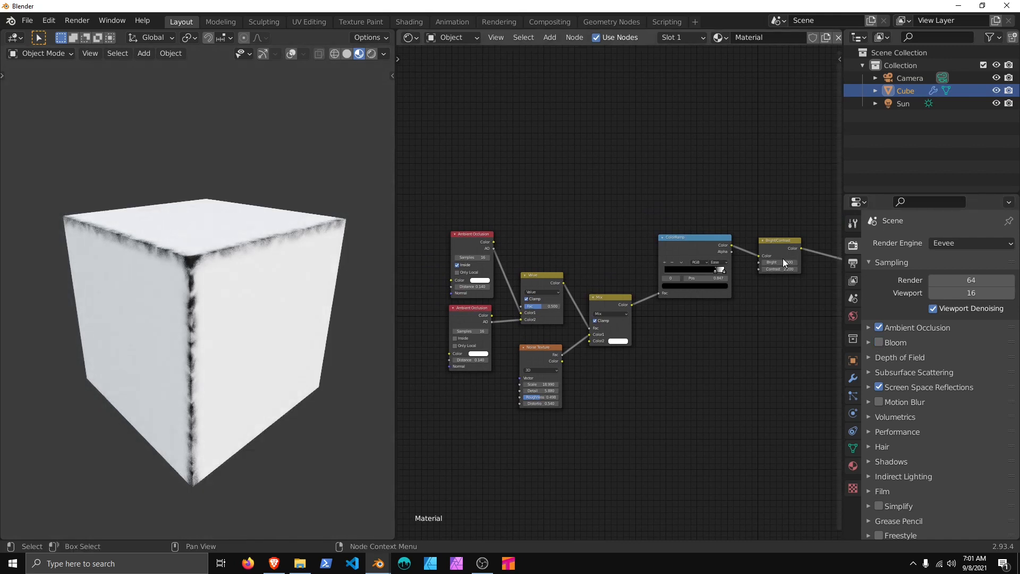
# Step: Set the Bright/Contrast node's Contrast to 17.500 for a sharp, dark edge wear mask on the cube
pyautogui.moveTo(781, 269); pyautogui.dragTo(717, 269)
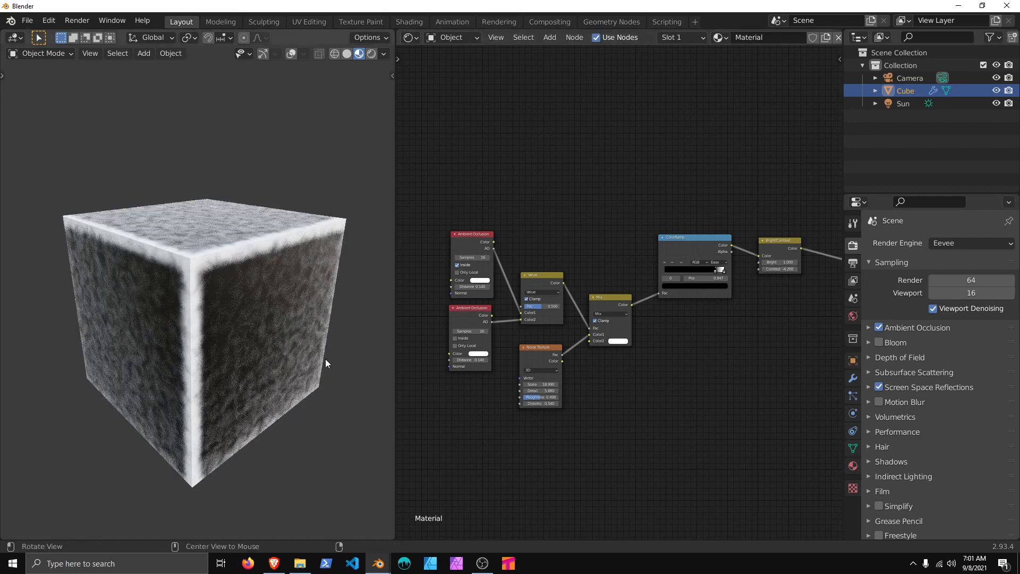
pyautogui.keyDown('alt'); pyautogui.moveTo(325, 358); pyautogui.dragTo(308, 346); pyautogui.keyUp('alt')
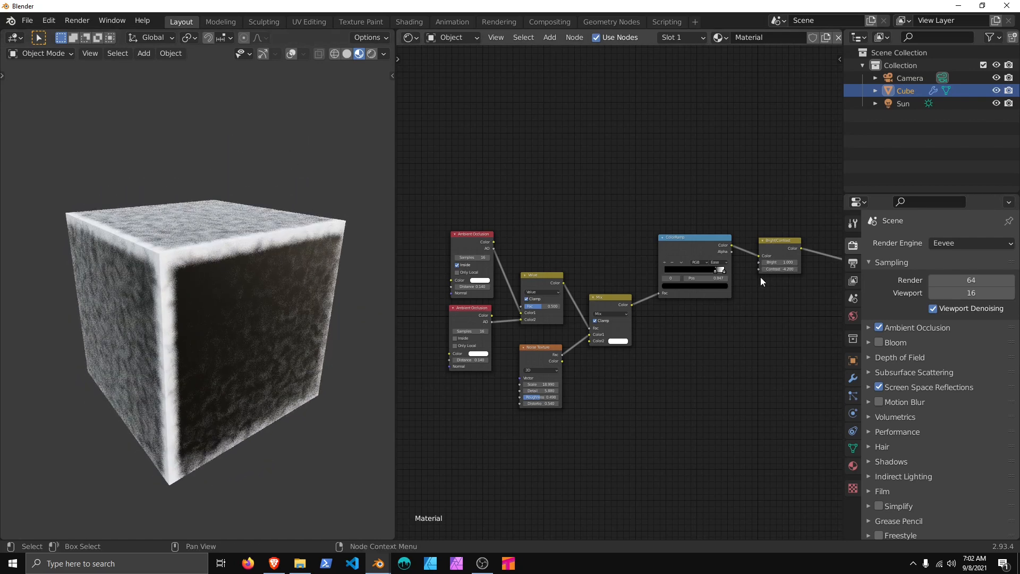
pyautogui.moveTo(779, 269); pyautogui.dragTo(908, 268)
pyautogui.moveTo(772, 312); pyautogui.dragTo(758, 312, button='middle')
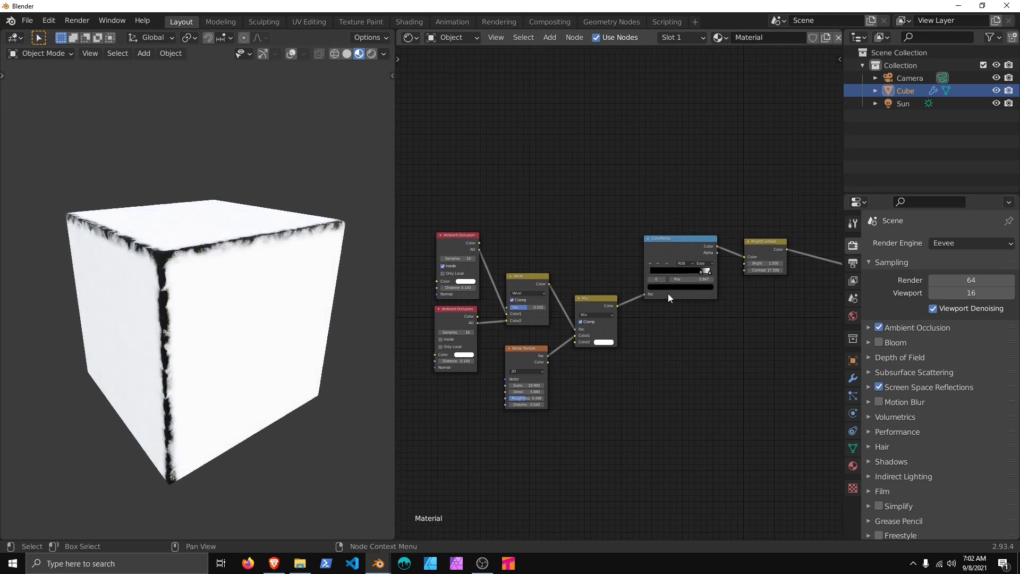
# Step: Group all edge wear nodes from the Ambient Occlusion nodes through Bright/Contrast, return to the material's node tree and widen the group node
pyautogui.moveTo(437, 167); pyautogui.dragTo(759, 358)
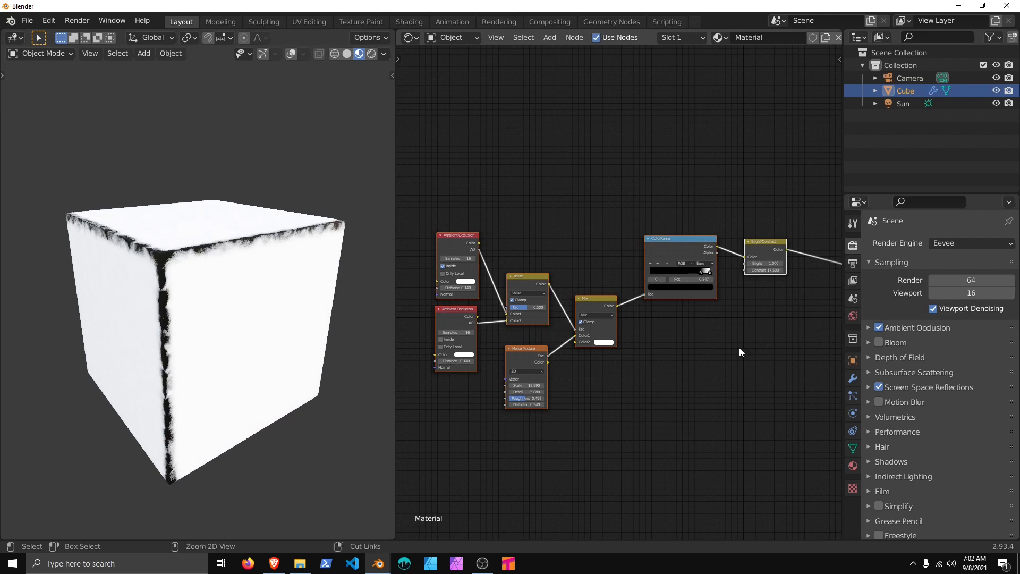
pyautogui.hotkey('ctrl', 'g')
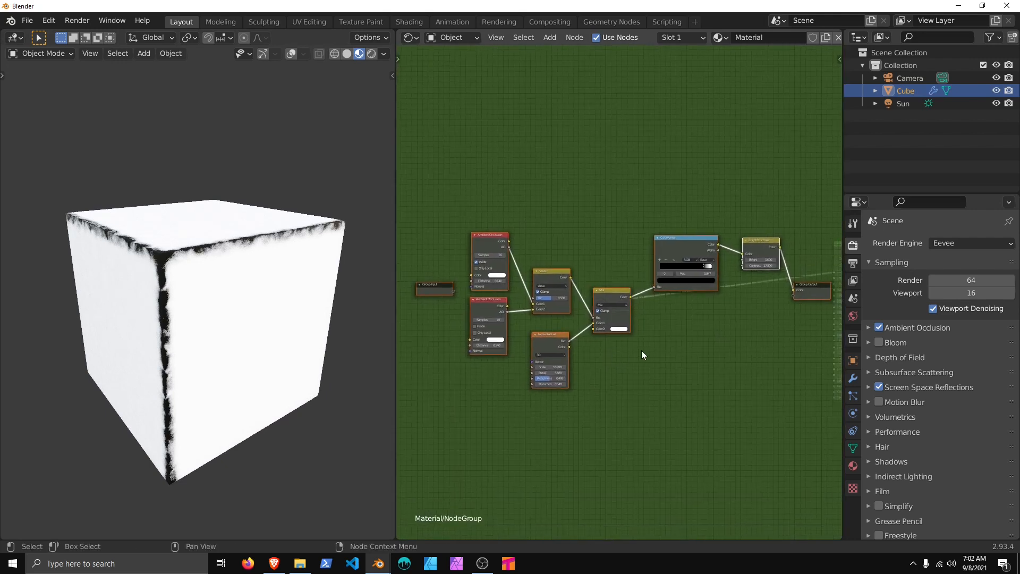
pyautogui.press('Tab')
pyautogui.moveTo(660, 368); pyautogui.dragTo(611, 307, button='middle')
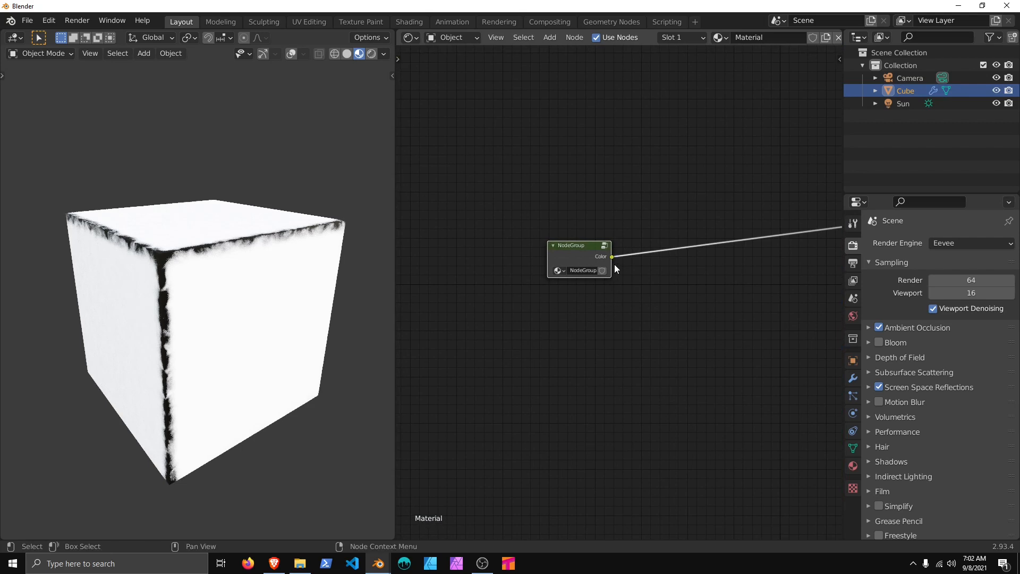
pyautogui.moveTo(612, 264); pyautogui.dragTo(645, 268)
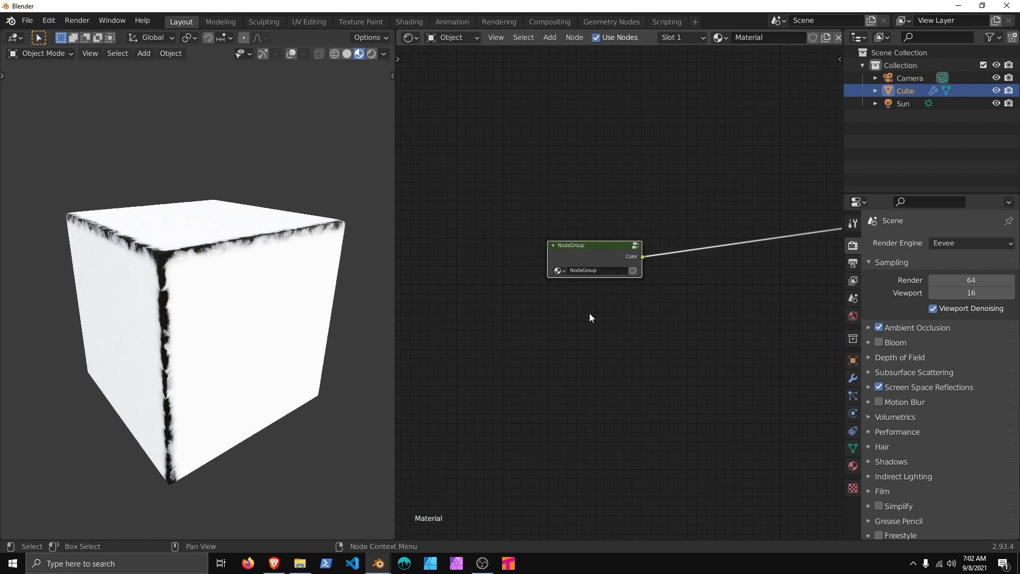
# Step: Inside the node group, connect the Group Input to the Distance of both Ambient Occlusion nodes and move the Group Input node clear of them
pyautogui.press('Tab')
pyautogui.press('Tab')
pyautogui.press('Tab')
pyautogui.moveTo(544, 340); pyautogui.dragTo(699, 337, button='middle')
pyautogui.scroll(-2, 544, 338)
pyautogui.scroll(4, 543, 318)
pyautogui.moveTo(543, 318); pyautogui.dragTo(582, 329, button='middle')
pyautogui.click(531, 301)
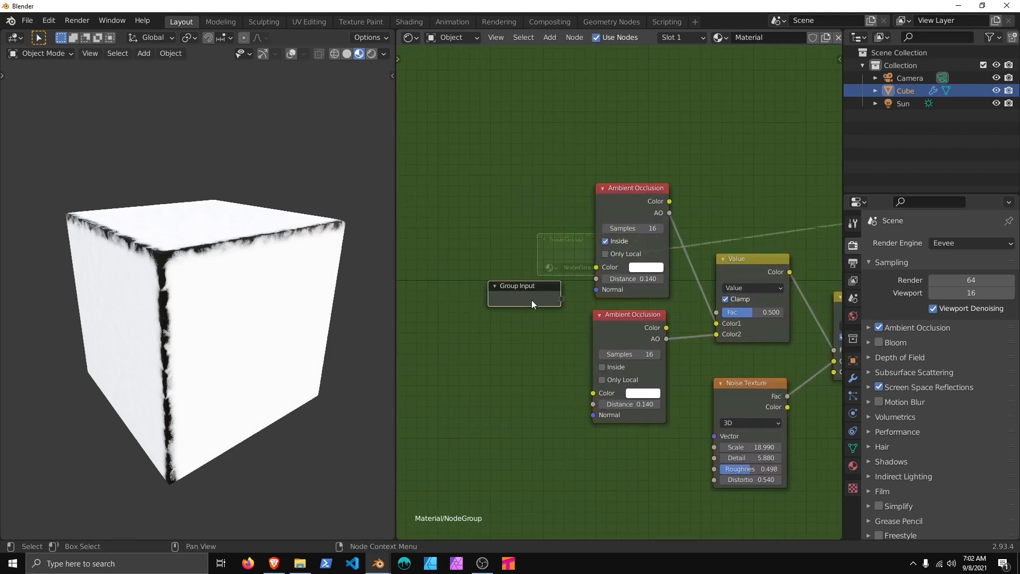
pyautogui.moveTo(531, 304); pyautogui.dragTo(619, 288)
pyautogui.moveTo(540, 292); pyautogui.dragTo(613, 409)
pyautogui.moveTo(506, 296); pyautogui.dragTo(485, 344)
pyautogui.scroll(-5, 523, 384)
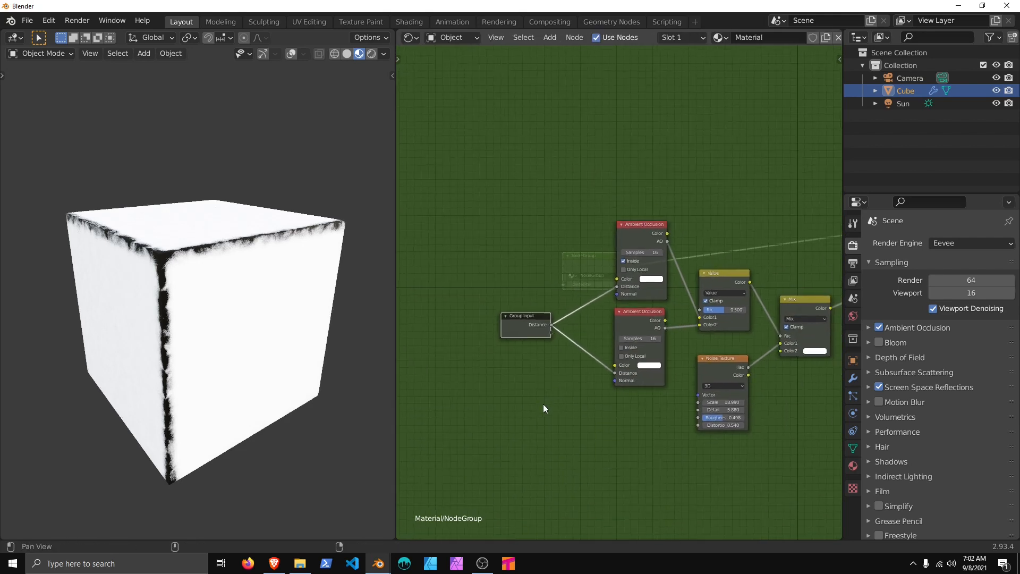
# Step: Expose the Noise Texture's Scale, Detail and Distortion as group inputs and move the Group Input node down level with them
pyautogui.moveTo(568, 403); pyautogui.dragTo(537, 366, button='middle')
pyautogui.scroll(2, 537, 366)
pyautogui.moveTo(521, 332); pyautogui.dragTo(506, 333, button='middle')
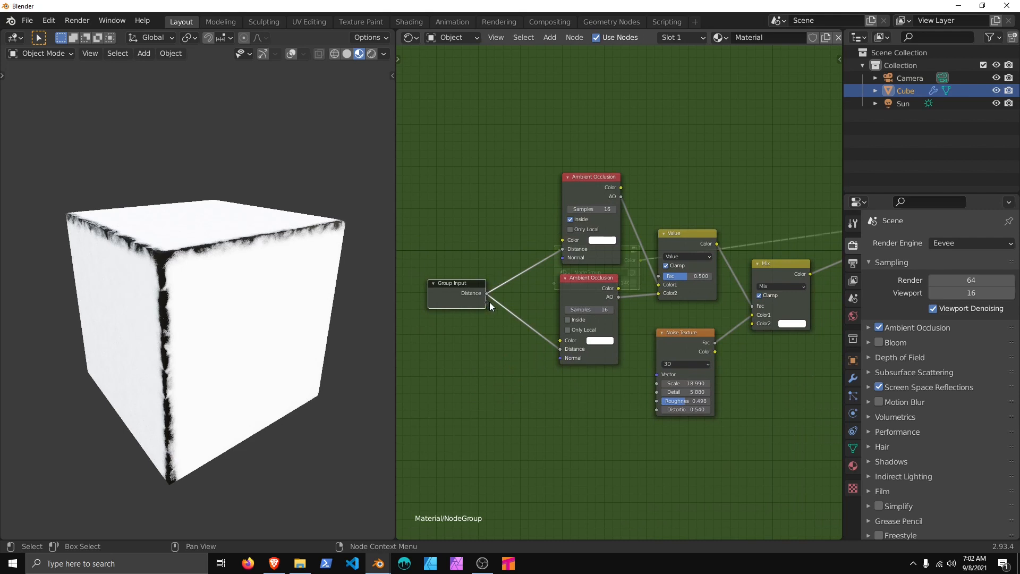
pyautogui.moveTo(489, 301); pyautogui.dragTo(656, 383)
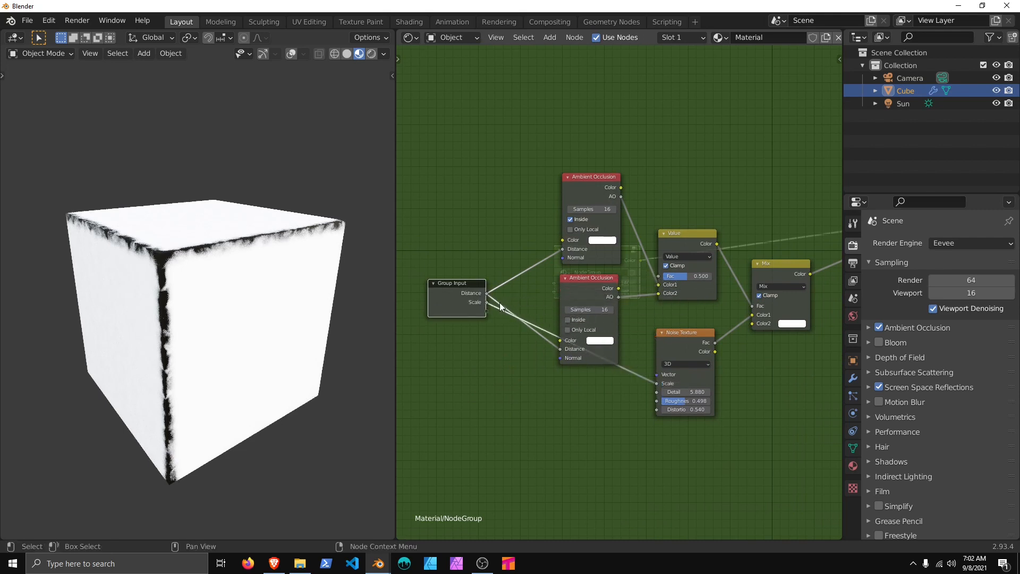
pyautogui.moveTo(487, 310); pyautogui.dragTo(658, 392)
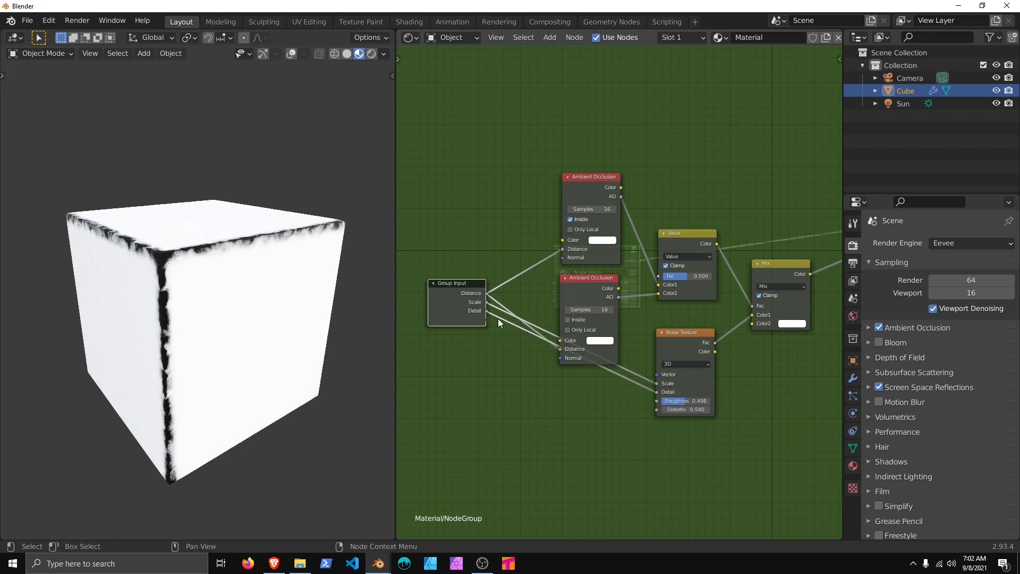
pyautogui.moveTo(488, 319); pyautogui.dragTo(493, 323)
pyautogui.moveTo(630, 411); pyautogui.dragTo(656, 409)
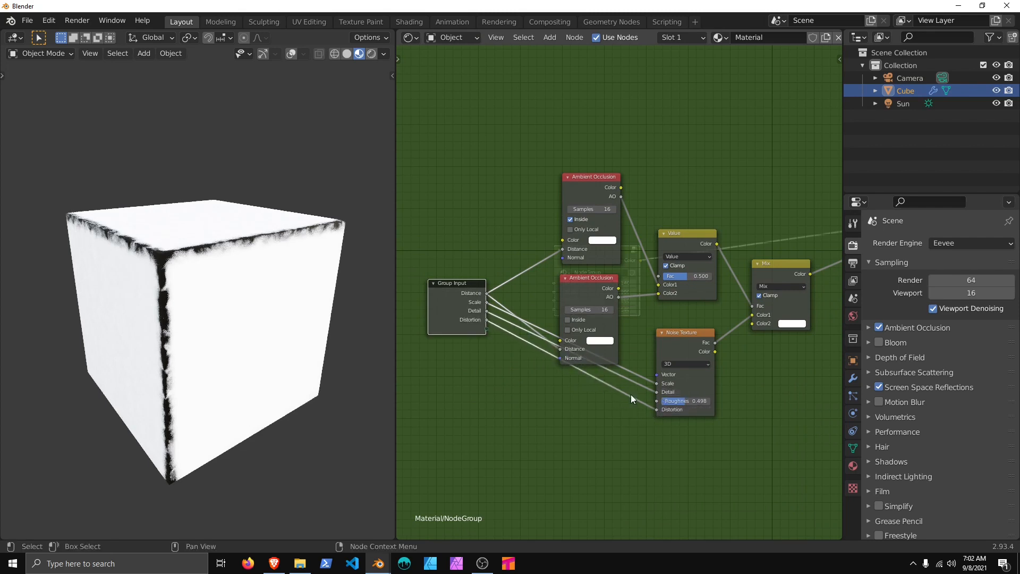
pyautogui.moveTo(451, 319); pyautogui.dragTo(435, 396)
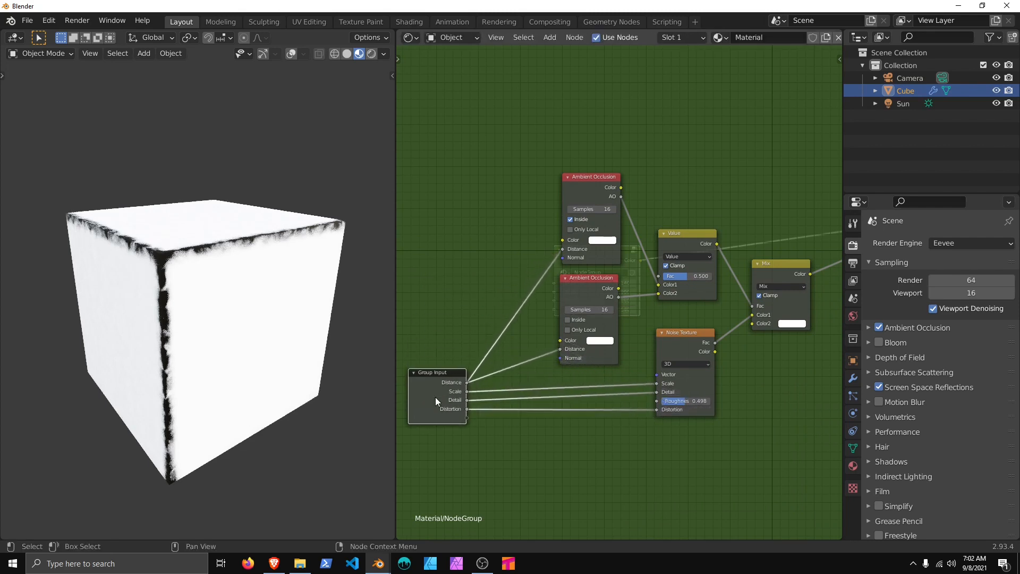
# Step: Connect a new Group Input socket to the Bright/Contrast node's Contrast
pyautogui.scroll(-2, 711, 413)
pyautogui.moveTo(711, 413); pyautogui.dragTo(651, 360, button='middle')
pyautogui.moveTo(422, 375); pyautogui.dragTo(760, 250)
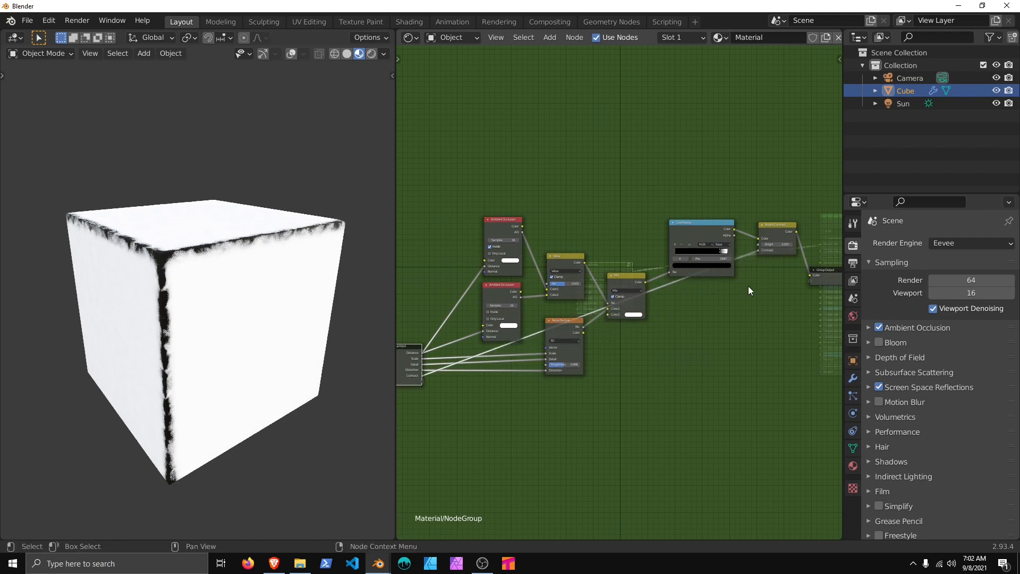
# Step: Insert a Reroute on the Contrast link and move it below the other nodes so the link runs underneath them
pyautogui.hotkey('shift', 'a')
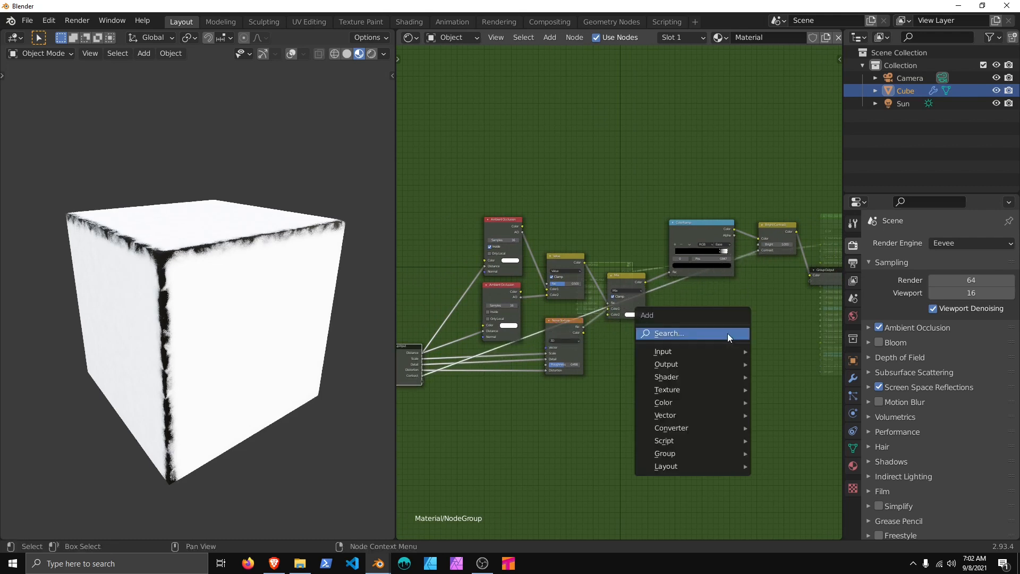
pyautogui.moveTo(680, 464)
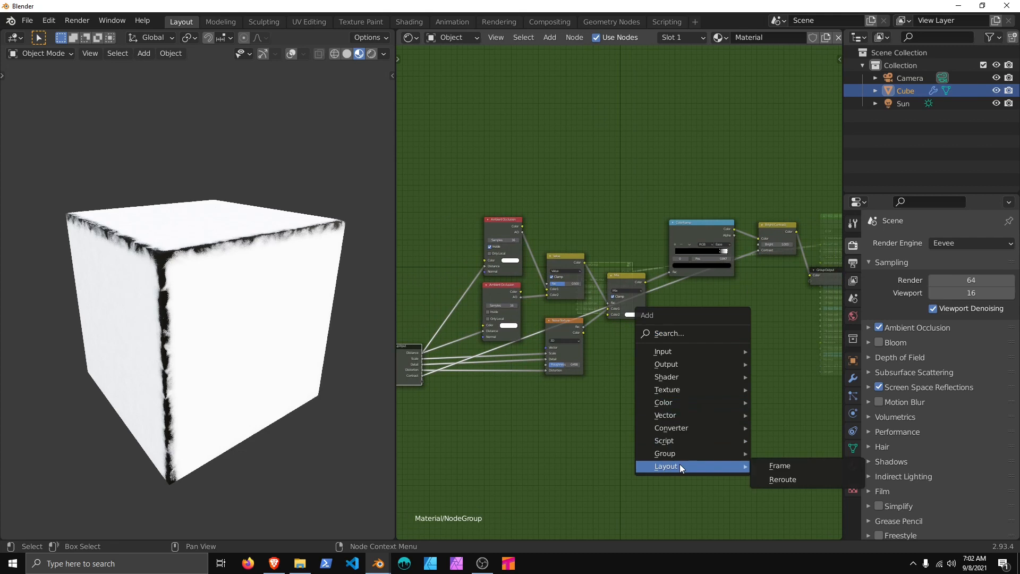
pyautogui.click(793, 481)
pyautogui.click(753, 300)
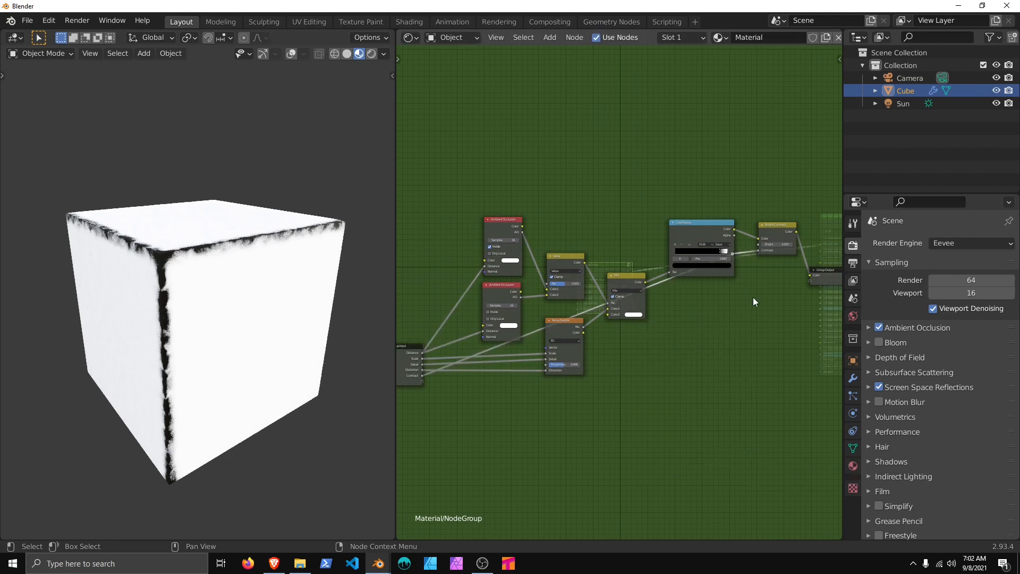
pyautogui.press('g')
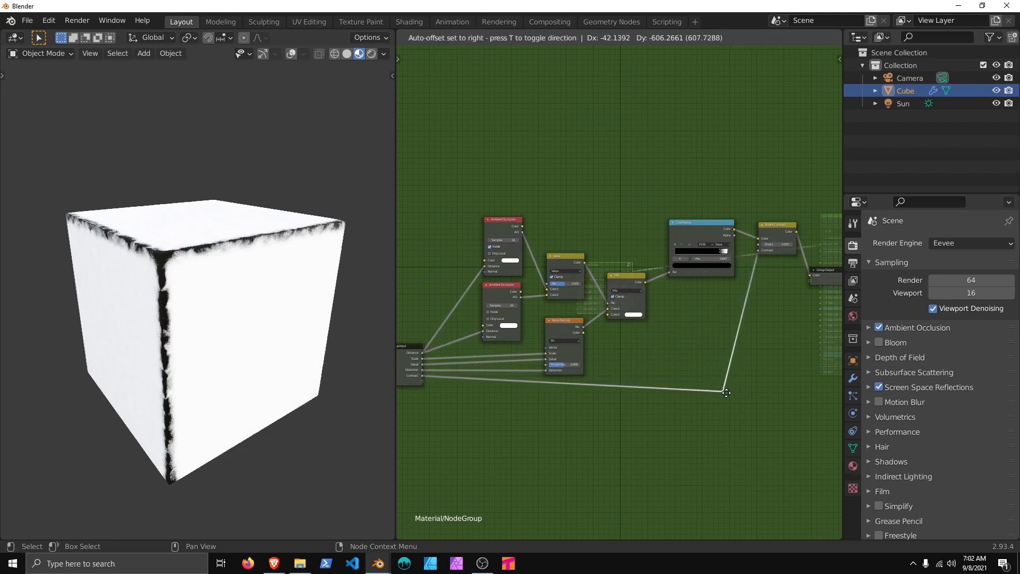
pyautogui.click(723, 390)
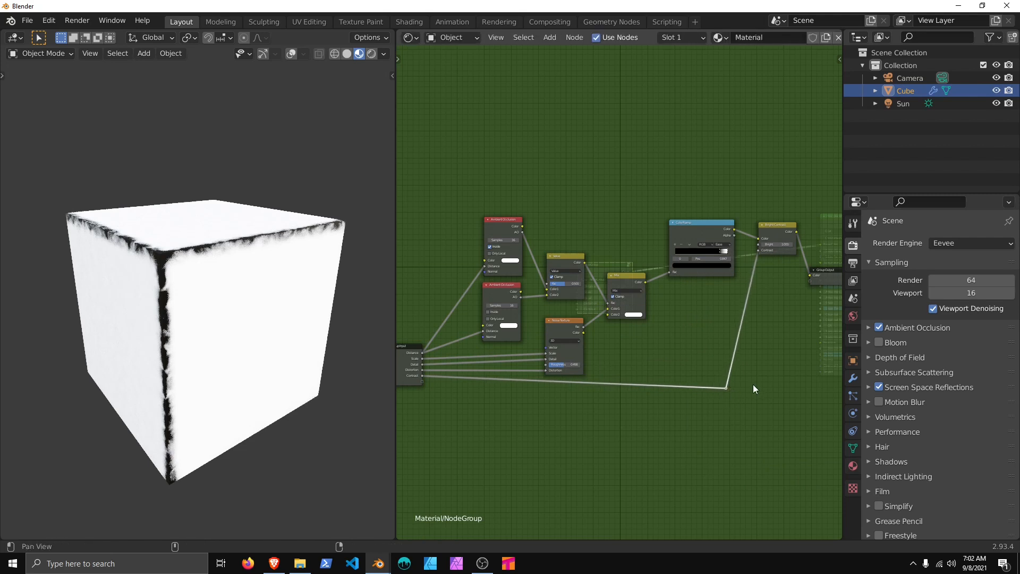
pyautogui.moveTo(753, 384); pyautogui.dragTo(715, 352, button='middle')
# Step: Leave the node group, move its node nearer the Principled BSDF and rename the group AO_EdgeMask
pyautogui.press('Tab')
pyautogui.scroll(10, 639, 341)
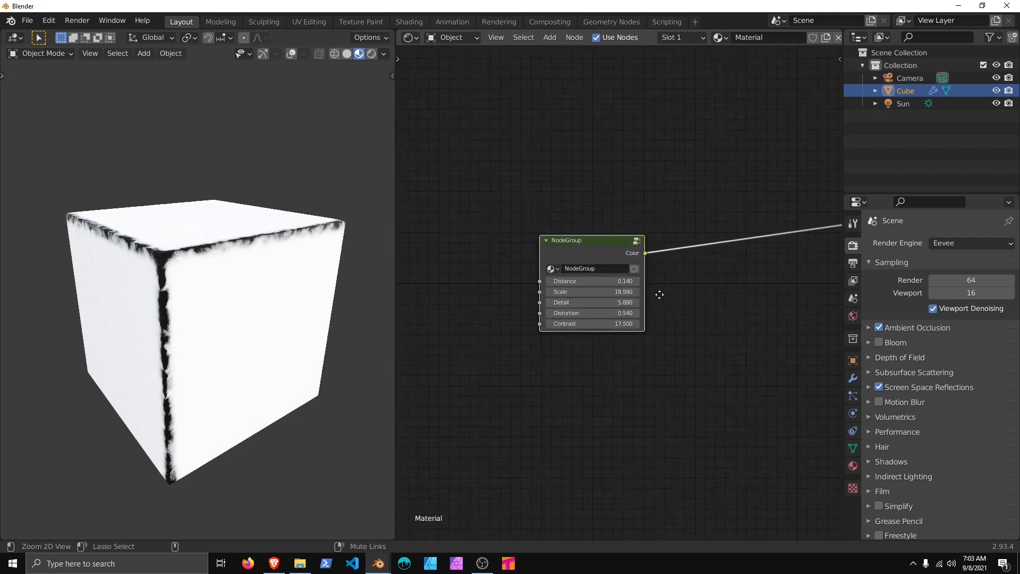
pyautogui.moveTo(660, 294); pyautogui.dragTo(576, 335, button='middle')
pyautogui.scroll(-3, 605, 347)
pyautogui.moveTo(511, 289); pyautogui.dragTo(709, 245)
pyautogui.doubleClick(706, 263)
pyautogui.write('AO_EdgeMask')
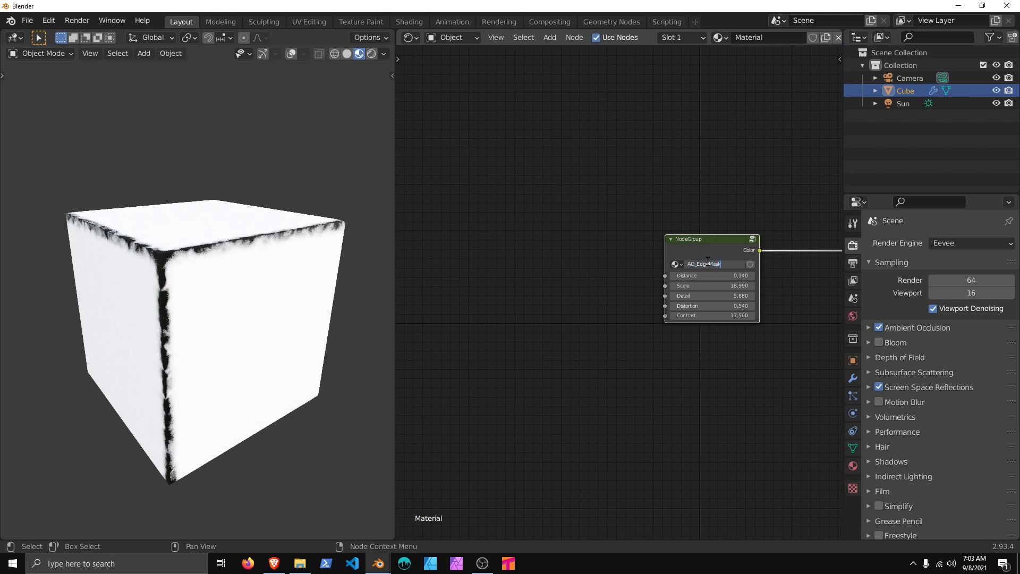
pyautogui.press('Return')
# Step: Set the AO_EdgeMask node's Distance to 0.230, Scale to 17.010, Detail to 3.780, Distortion to 0.490 and Contrast to 2.580
pyautogui.moveTo(758, 355); pyautogui.dragTo(580, 348, button='middle')
pyautogui.moveTo(562, 263); pyautogui.dragTo(632, 270)
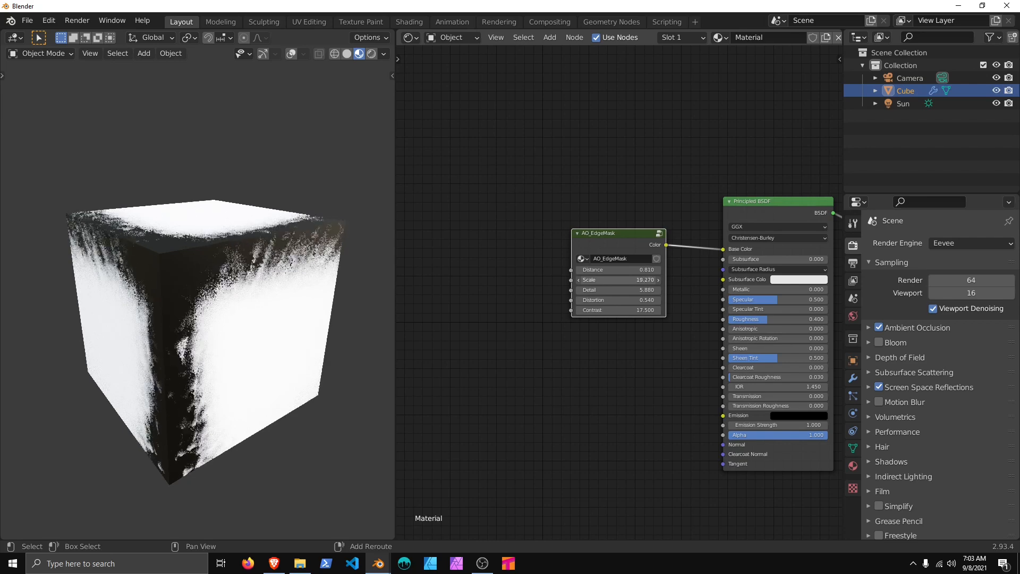
pyautogui.moveTo(640, 289); pyautogui.dragTo(658, 290)
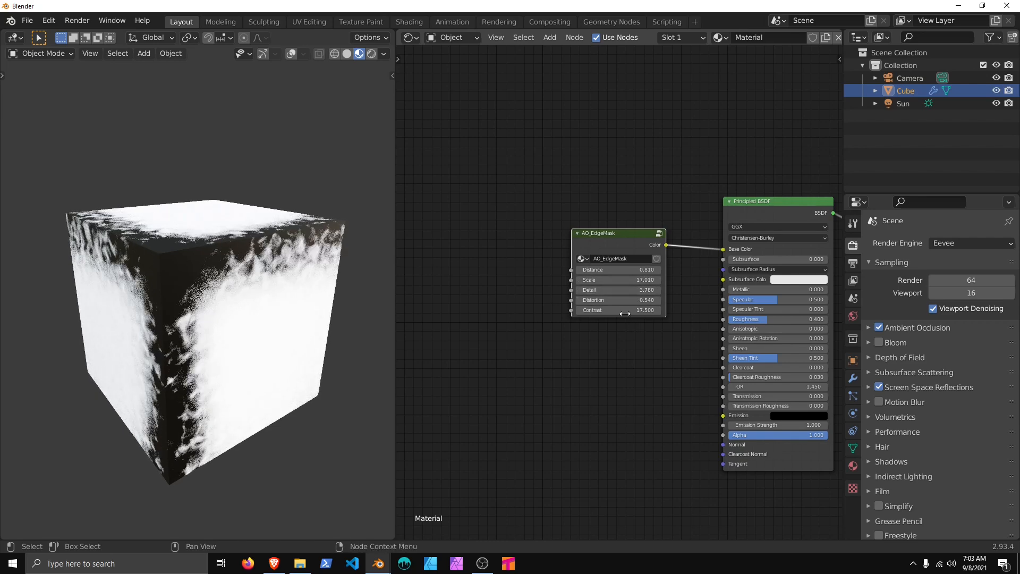
pyautogui.moveTo(611, 300); pyautogui.dragTo(643, 300)
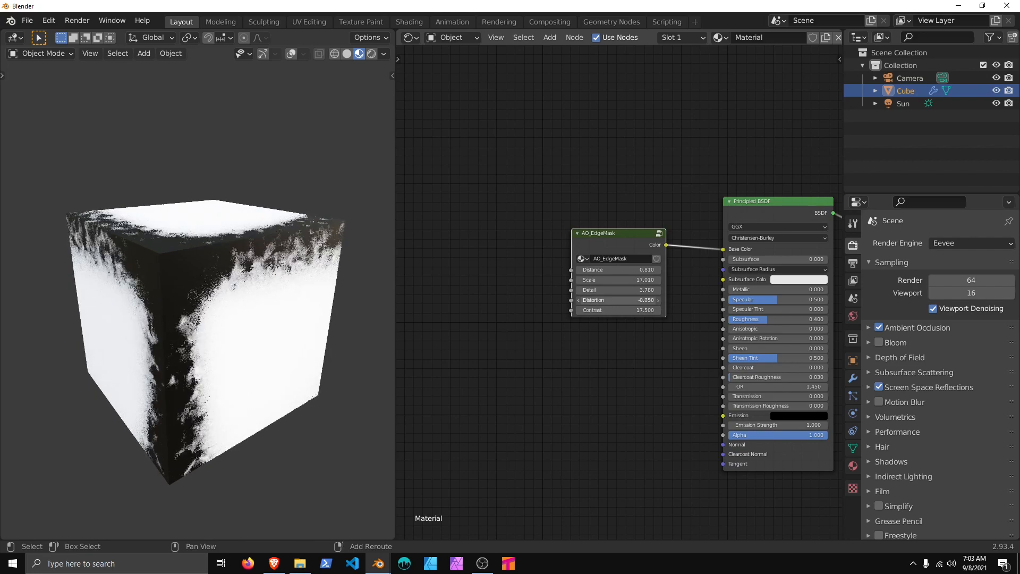
pyautogui.moveTo(616, 300)
pyautogui.mouseDown()
pyautogui.moveTo(601, 323)
pyautogui.moveTo(574, 311)
pyautogui.moveTo(631, 310)
pyautogui.mouseUp()
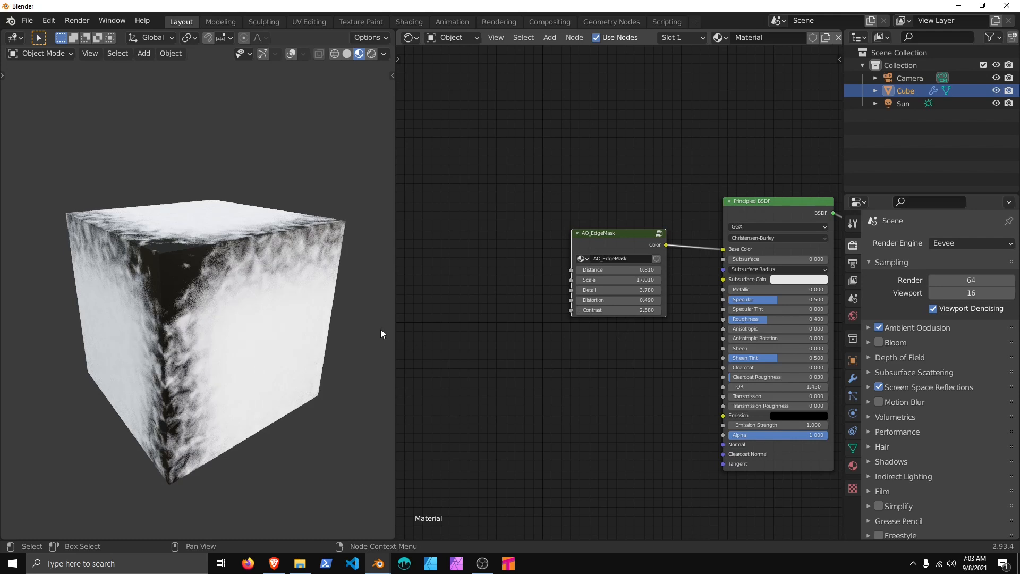
pyautogui.moveTo(333, 347); pyautogui.dragTo(229, 361, button='middle')
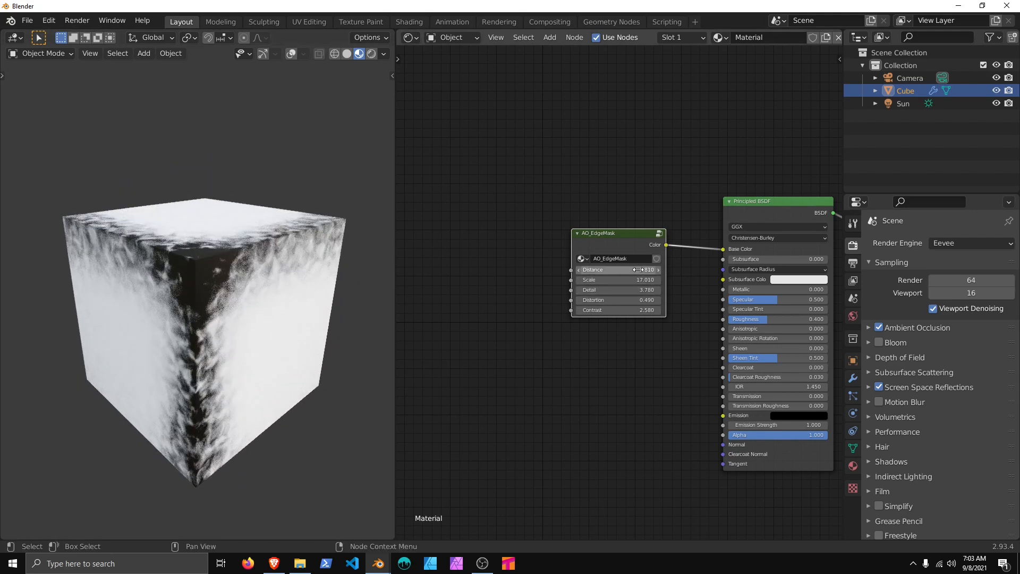
pyautogui.keyDown('shift'); pyautogui.moveTo(616, 270); pyautogui.dragTo(579, 269); pyautogui.keyUp('shift')
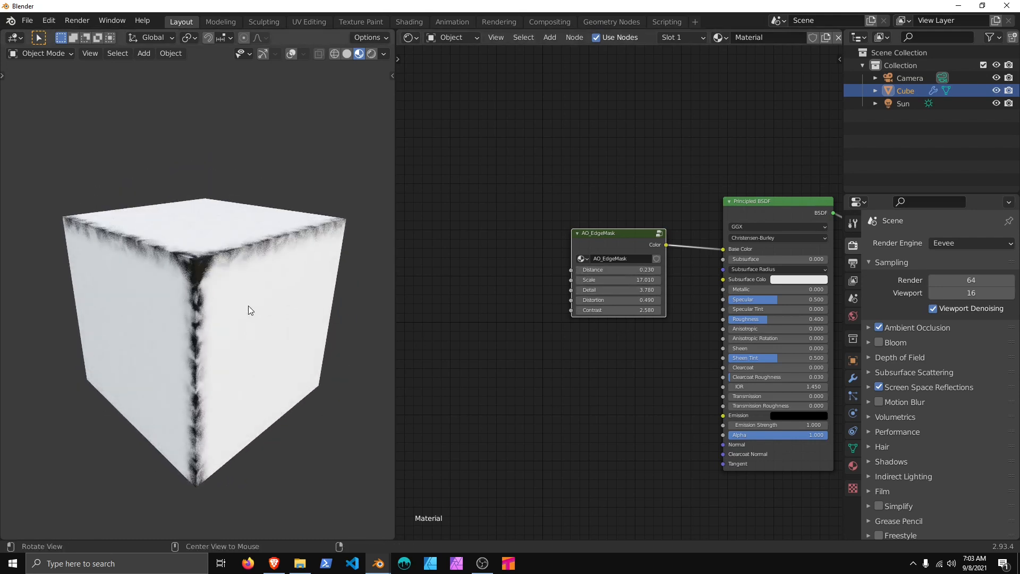
pyautogui.moveTo(247, 305); pyautogui.dragTo(251, 326, button='middle')
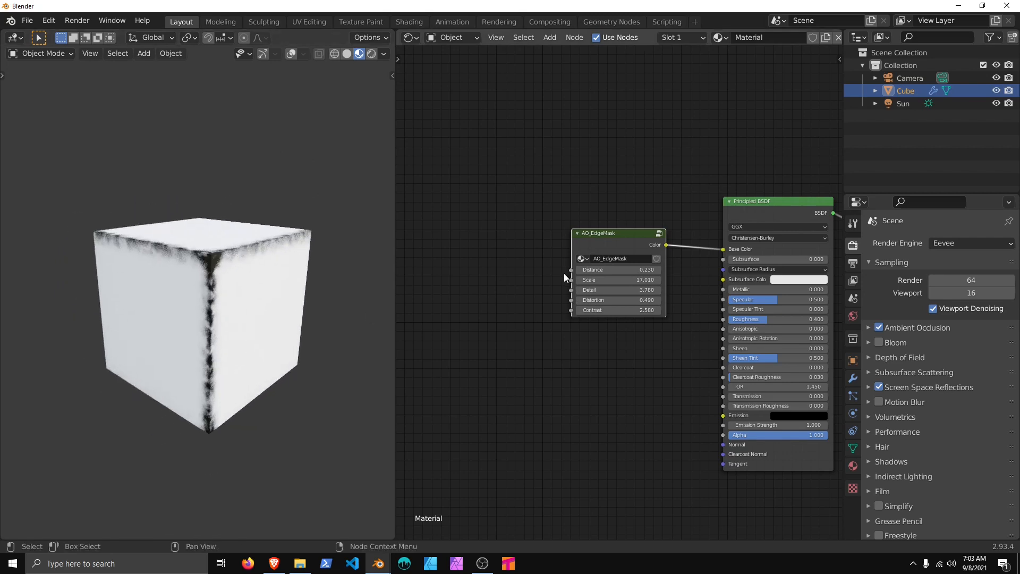
# Step: Enter the AO_EdgeMask node group, show its interface settings, and set the Min of the Scale and Distortion inputs to 0
pyautogui.press('Tab')
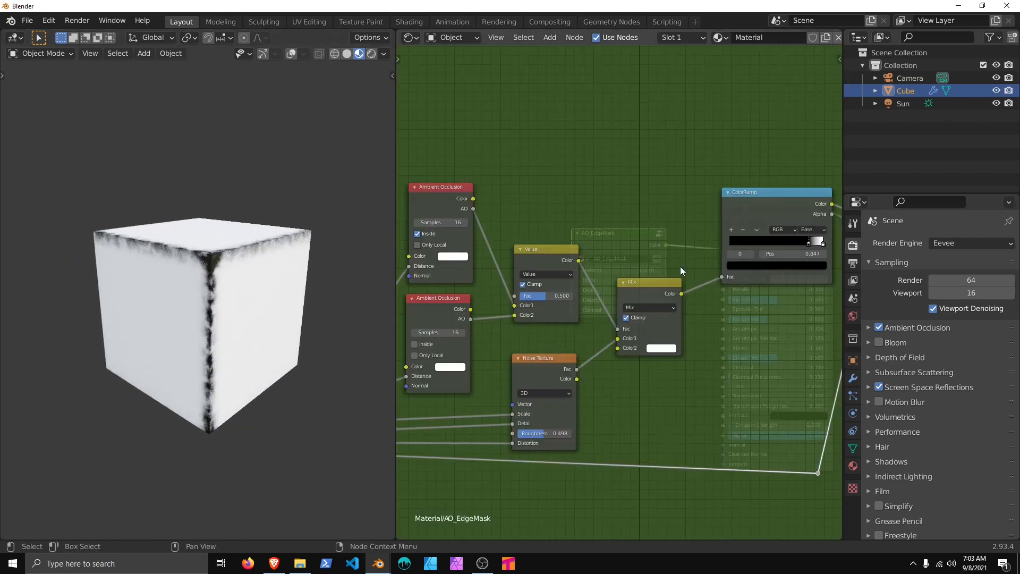
pyautogui.press('n')
pyautogui.click(836, 64)
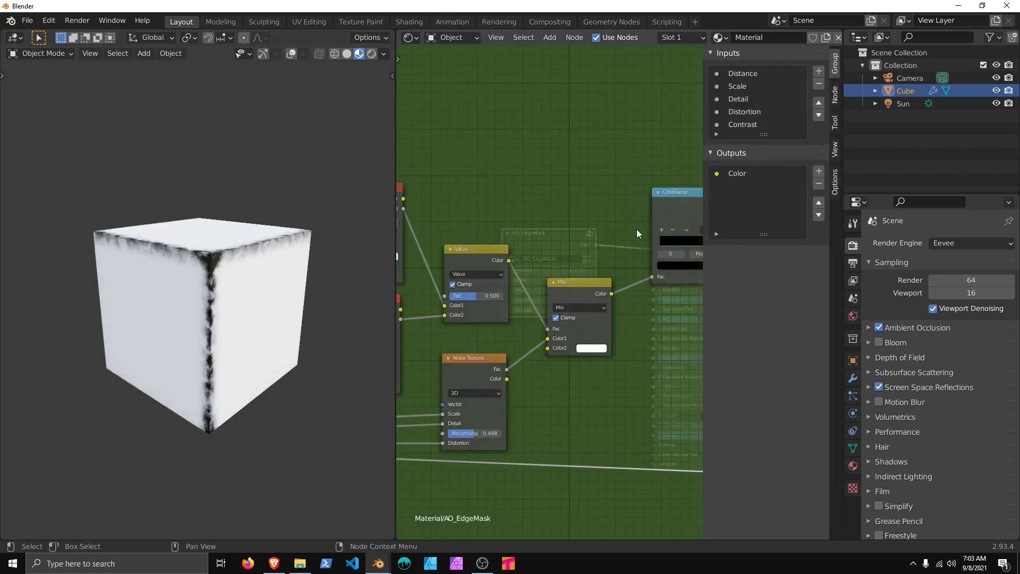
pyautogui.click(755, 75)
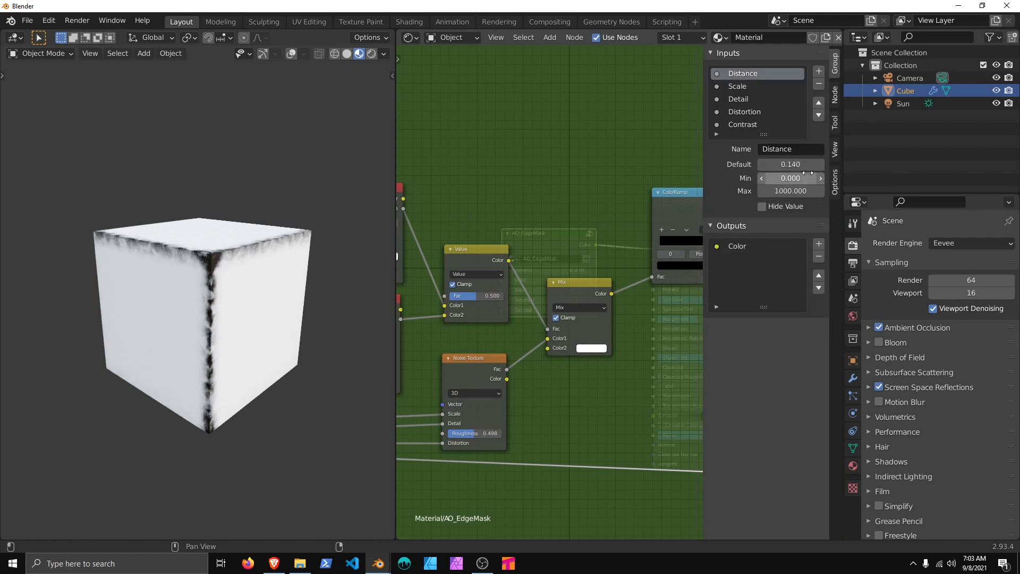
pyautogui.click(742, 87)
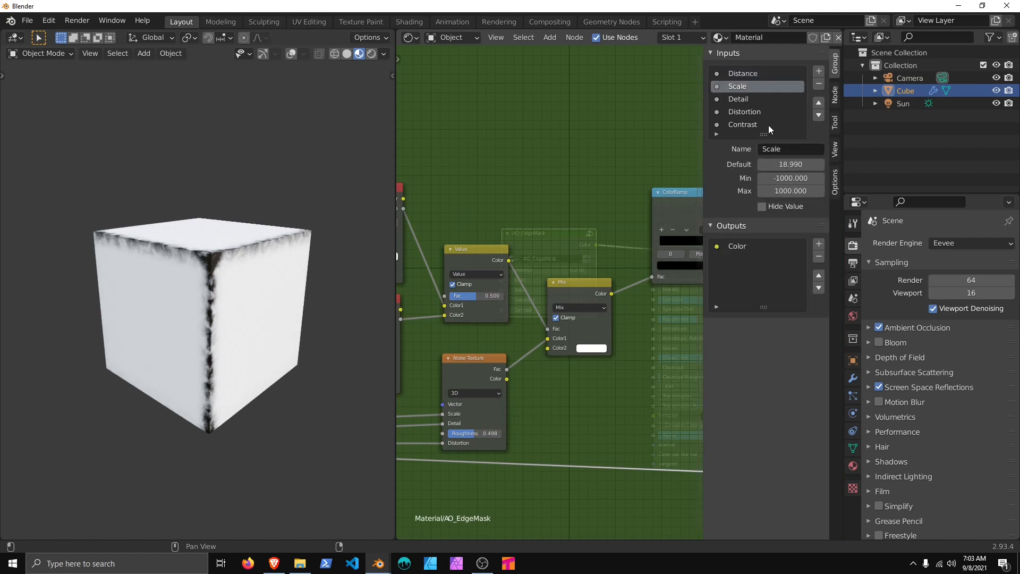
pyautogui.write('0')
pyautogui.press('Return')
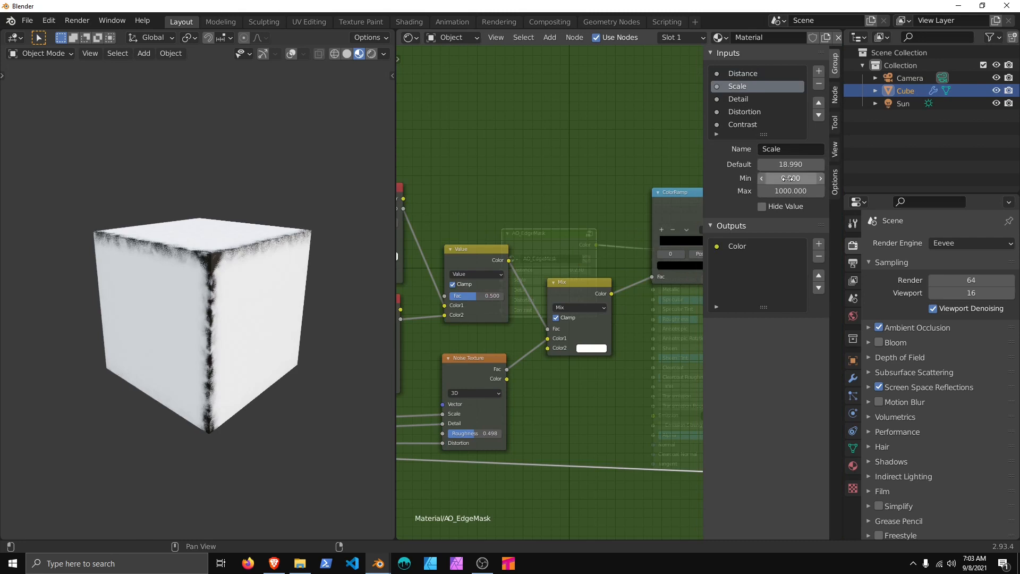
pyautogui.click(748, 101)
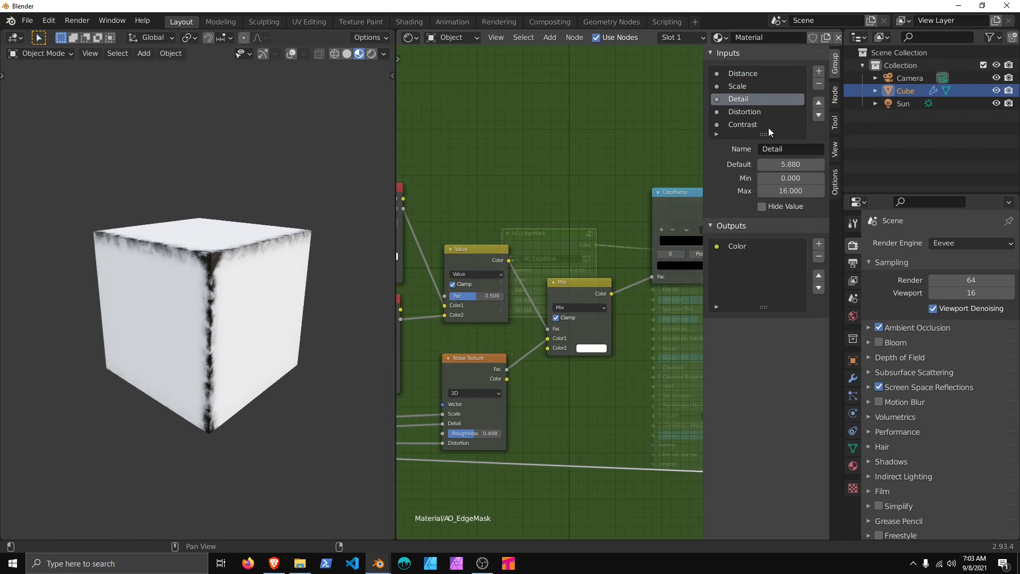
pyautogui.click(761, 123)
pyautogui.click(757, 113)
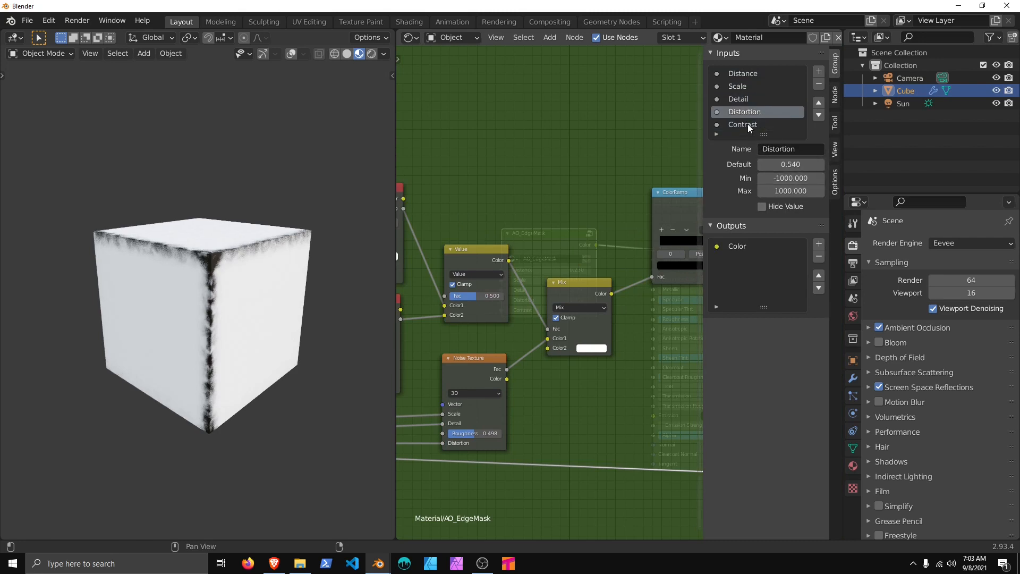
pyautogui.press('Return')
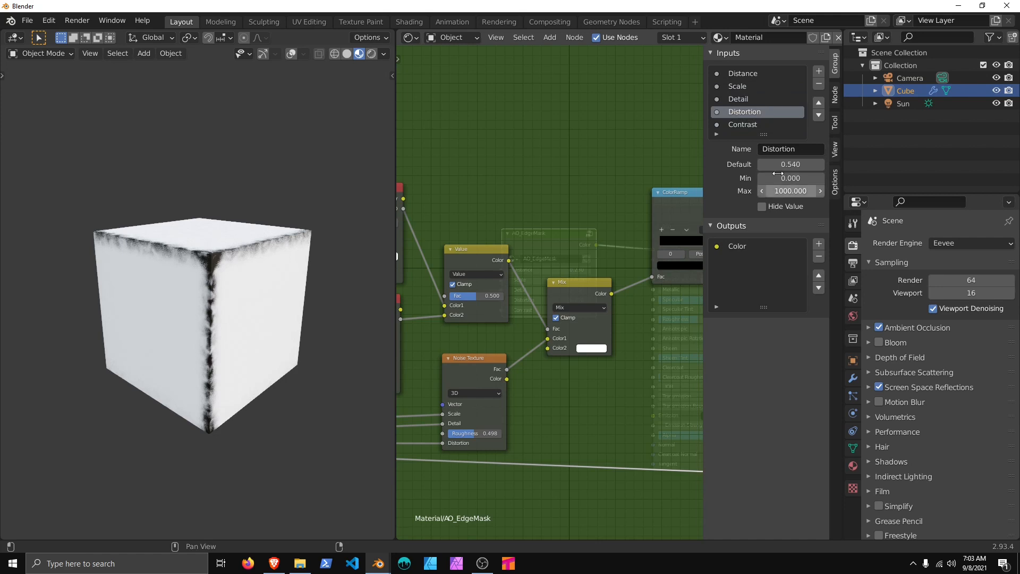
# Step: Limit the group's Contrast input to a Min of -50 and a Max of 50
pyautogui.click(753, 127)
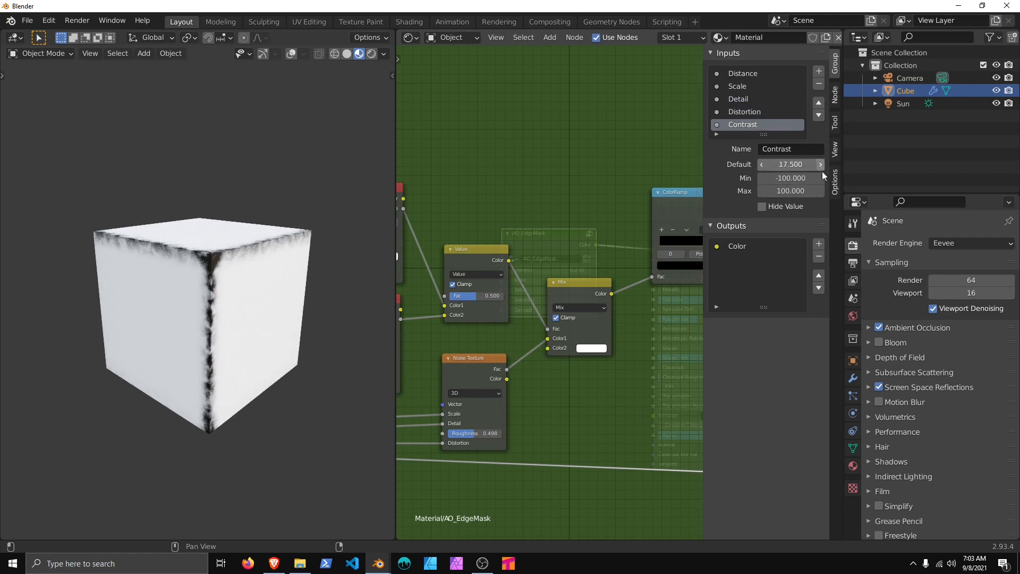
pyautogui.click(790, 180)
pyautogui.write('-5')
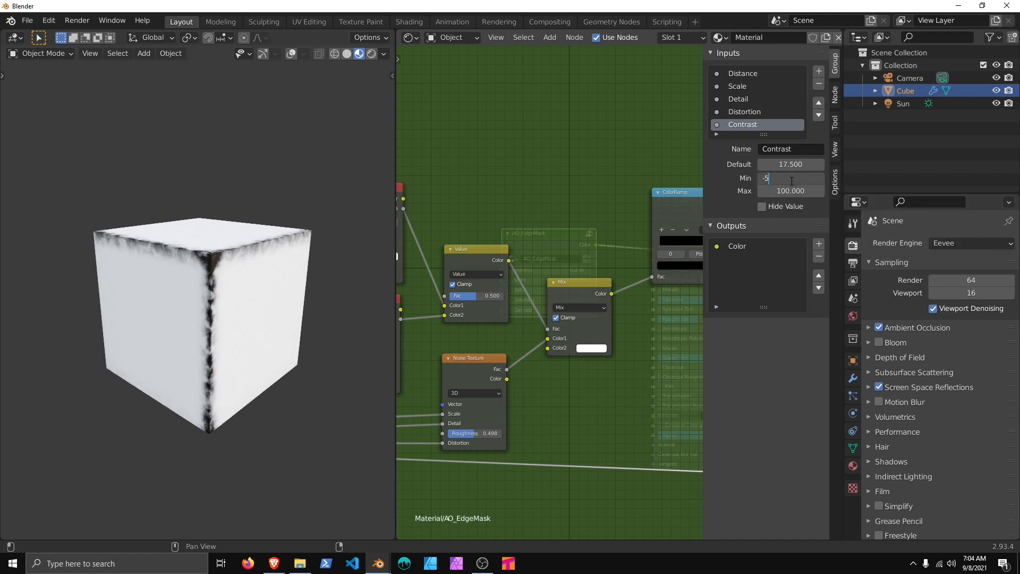
pyautogui.write('0')
pyautogui.click(790, 191)
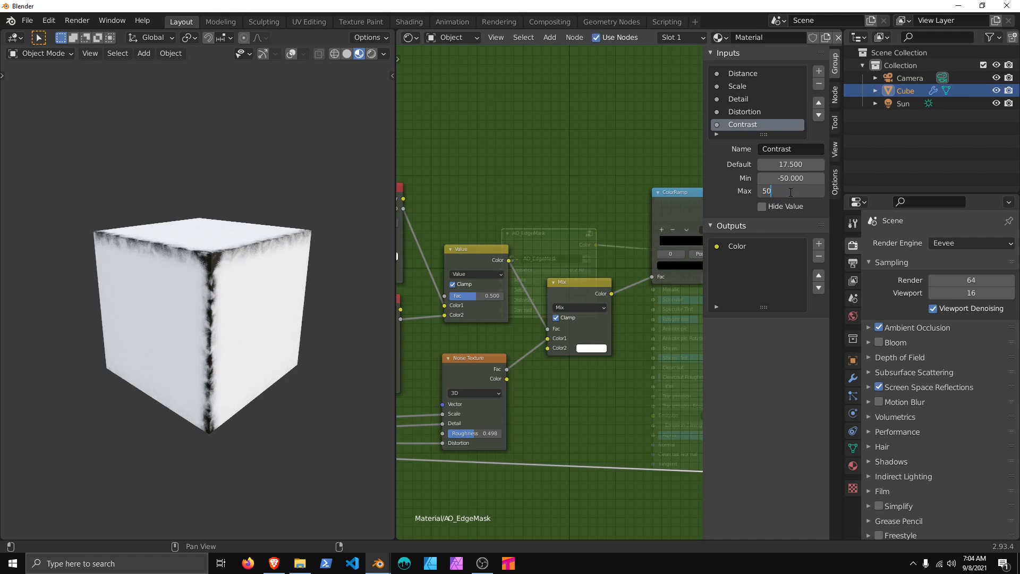
# Step: Set the Max of the Distortion, Scale and Distance inputs to 50 and leave the node group
pyautogui.click(757, 112)
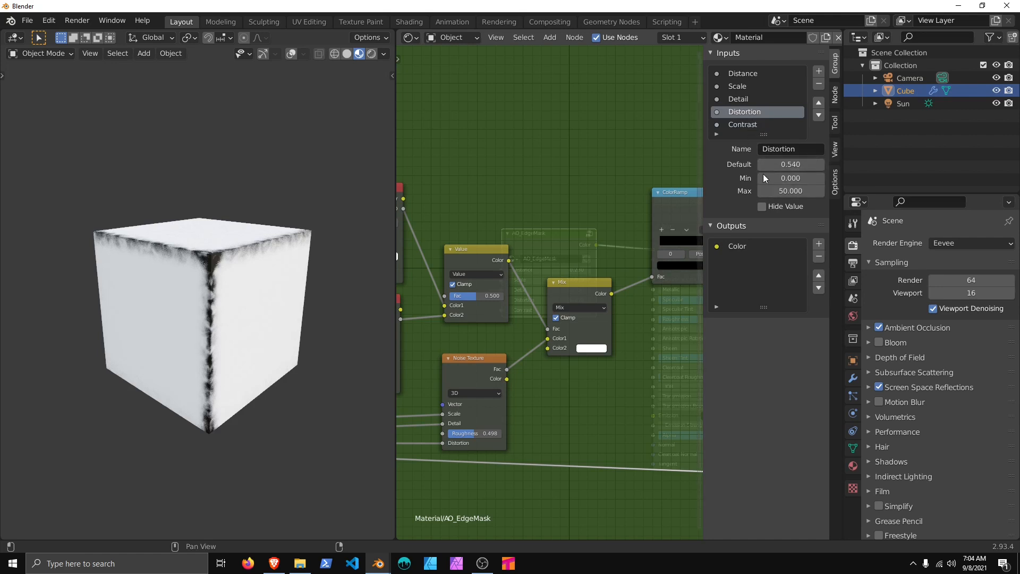
pyautogui.click(741, 100)
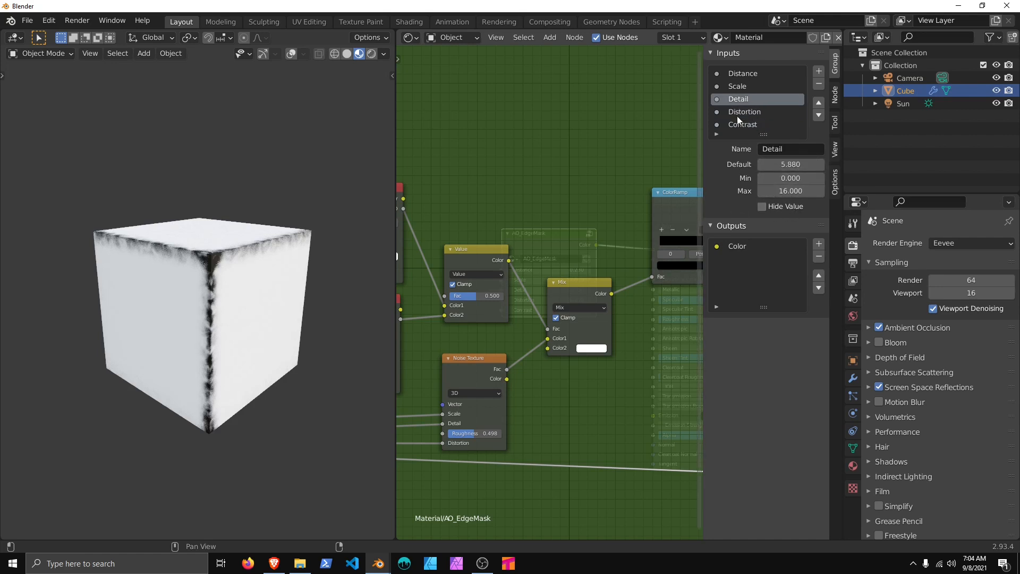
pyautogui.click(741, 87)
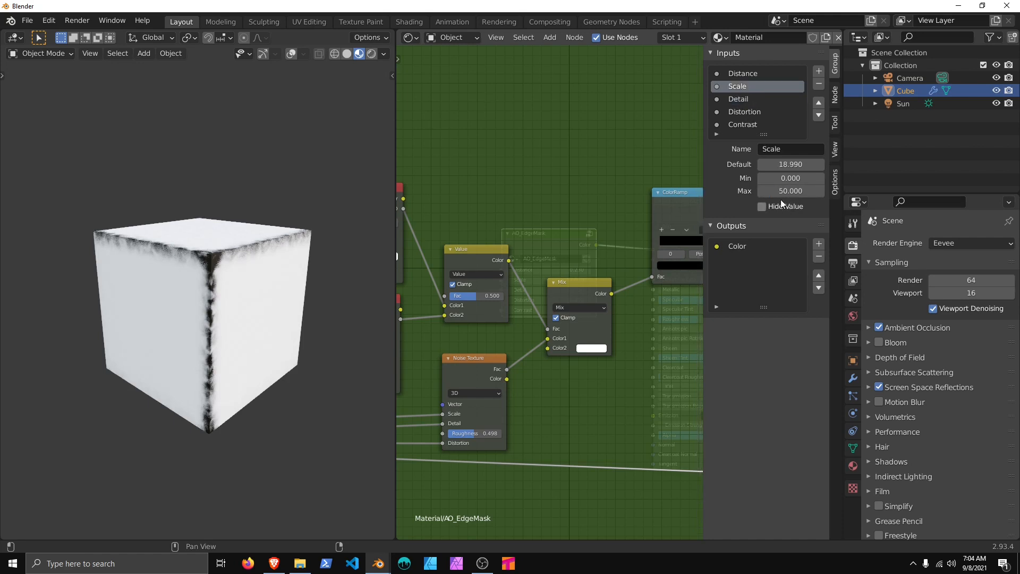
pyautogui.click(746, 75)
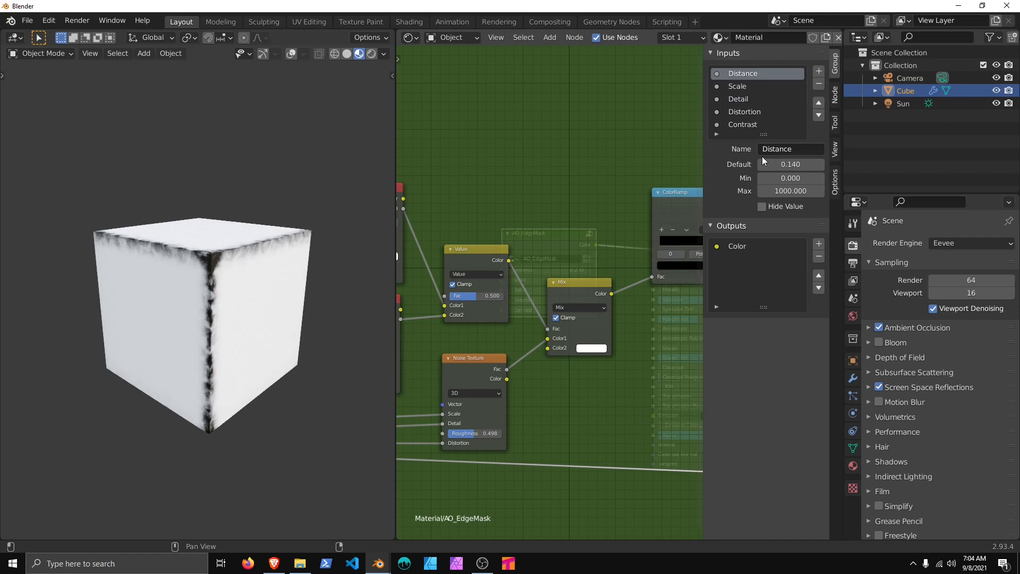
pyautogui.click(792, 190)
pyautogui.write('50')
pyautogui.press('Return')
pyautogui.press('Tab')
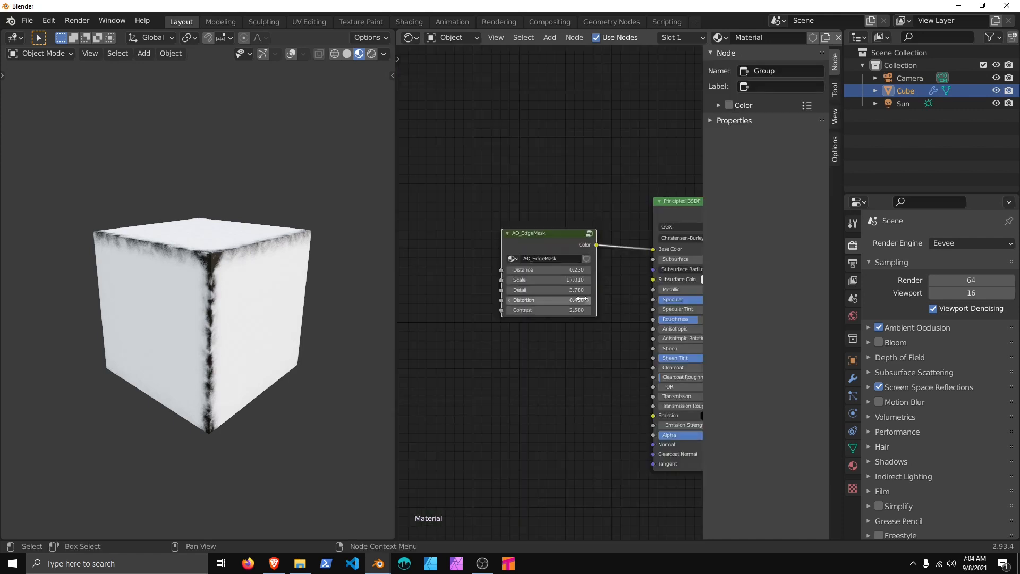
# Step: Set the AO_EdgeMask node's Contrast to 3.080 and hide the node editor's sidebar
pyautogui.keyDown('ctrl'); pyautogui.keyDown('alt'); pyautogui.moveTo(556, 296); pyautogui.dragTo(542, 320); pyautogui.keyUp('alt'); pyautogui.keyUp('ctrl')
pyautogui.scroll(-1, 556, 314)
pyautogui.press('Home')
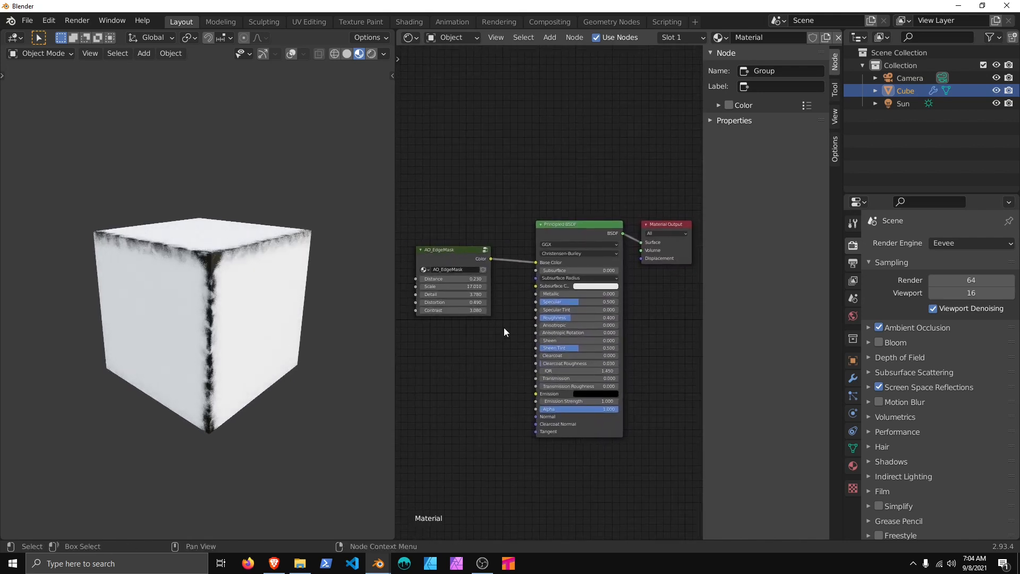
pyautogui.press('n')
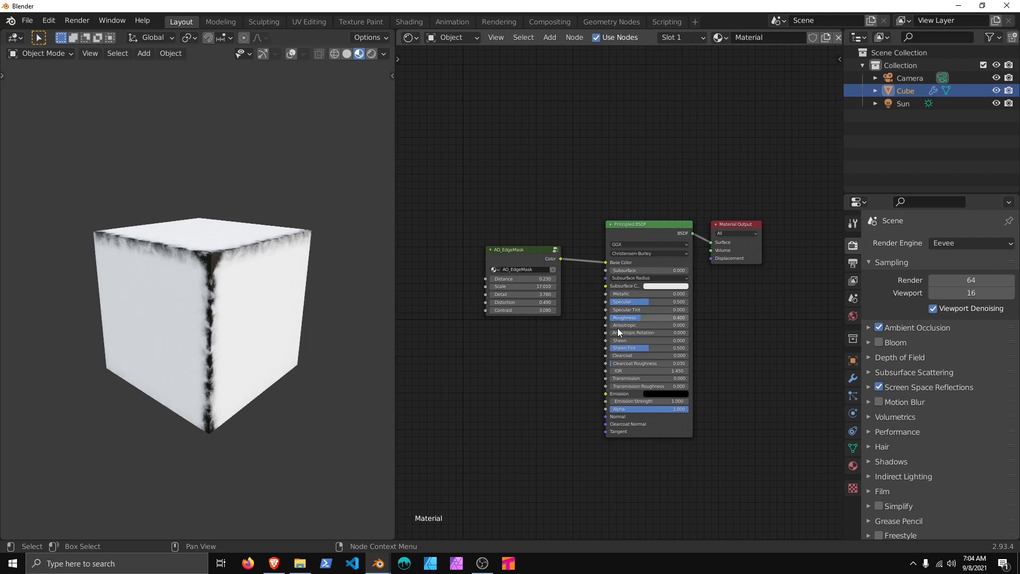
pyautogui.scroll(2, 553, 336)
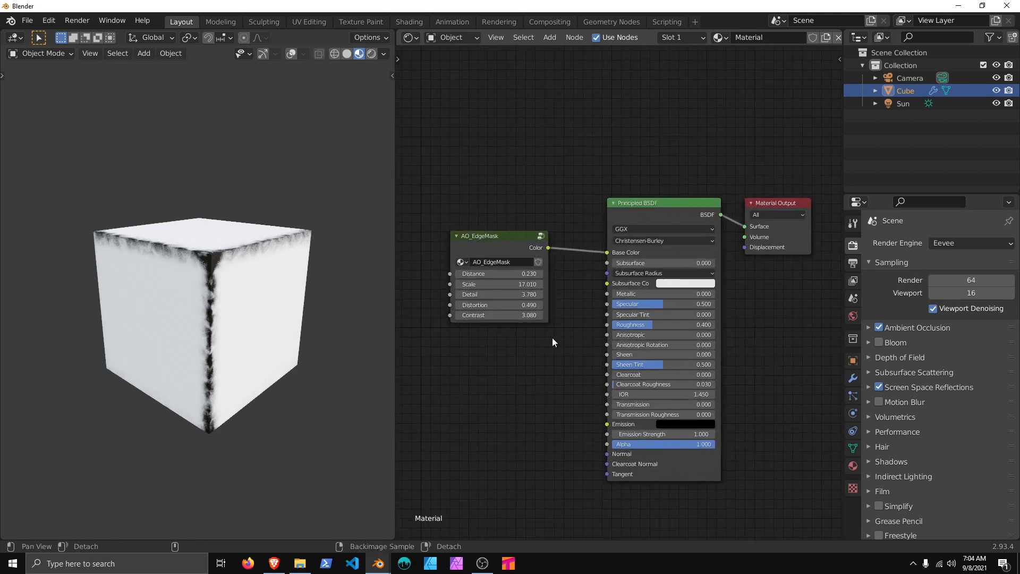
pyautogui.moveTo(553, 337); pyautogui.dragTo(583, 331, button='middle')
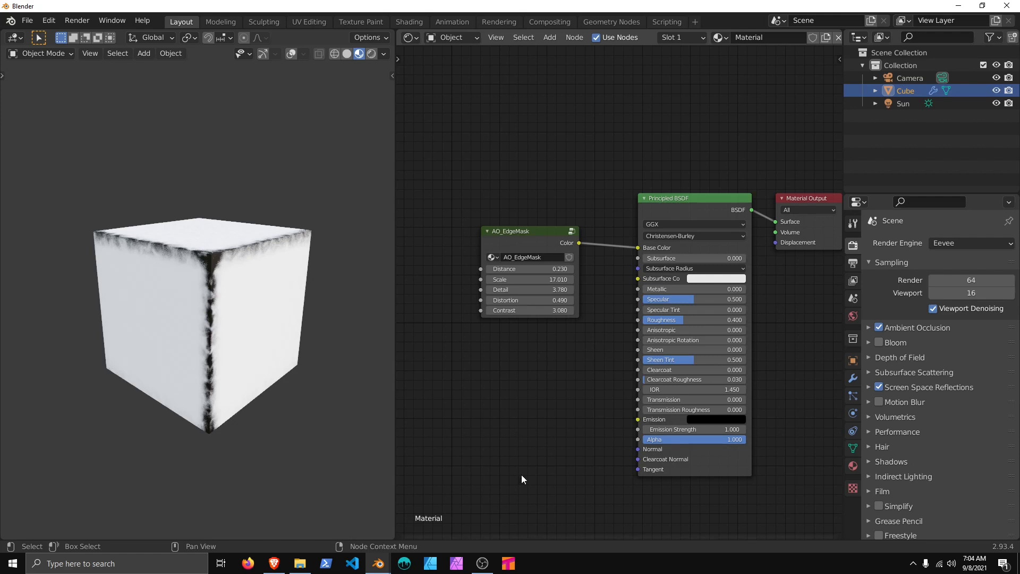
# Step: Connect the AO_EdgeMask node's Color to the Material Output's Displacement and place the node beside the Principled BSDF
pyautogui.moveTo(562, 239); pyautogui.dragTo(521, 193)
pyautogui.moveTo(490, 303); pyautogui.dragTo(622, 314, button='middle')
pyautogui.scroll(-1, 613, 329)
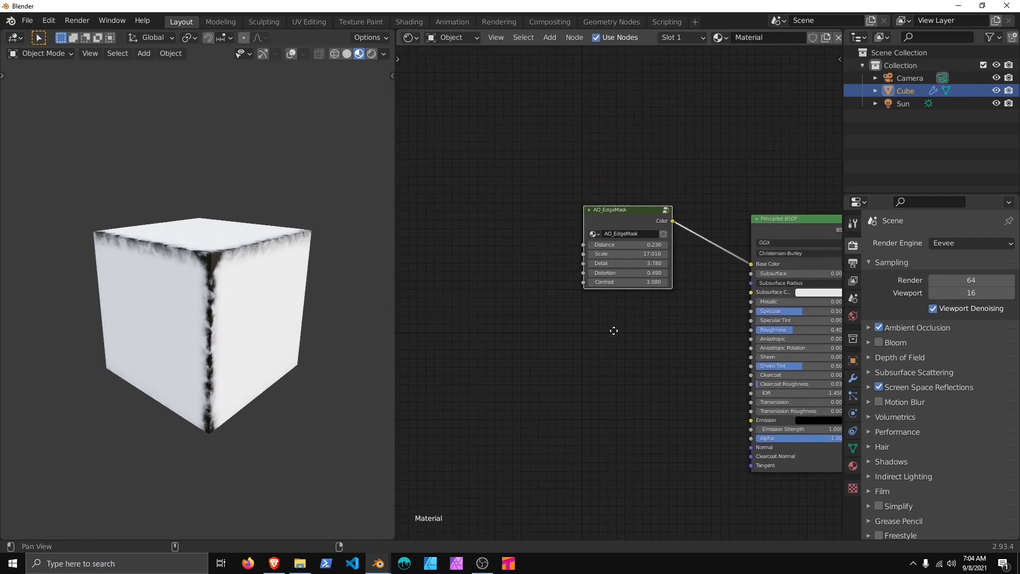
pyautogui.moveTo(636, 209); pyautogui.dragTo(505, 179)
pyautogui.scroll(1, 616, 314)
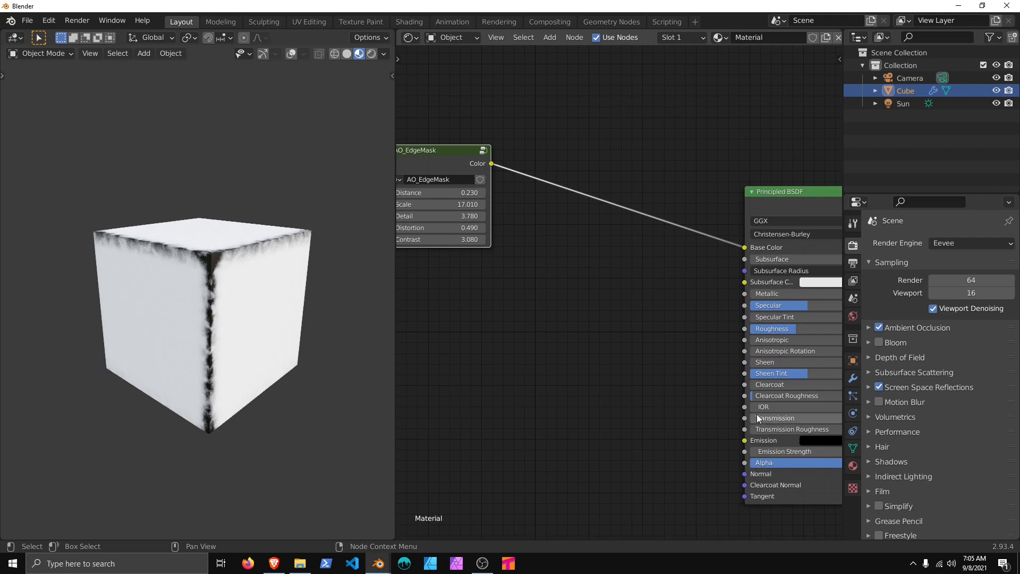
pyautogui.moveTo(758, 418); pyautogui.dragTo(609, 471, button='middle')
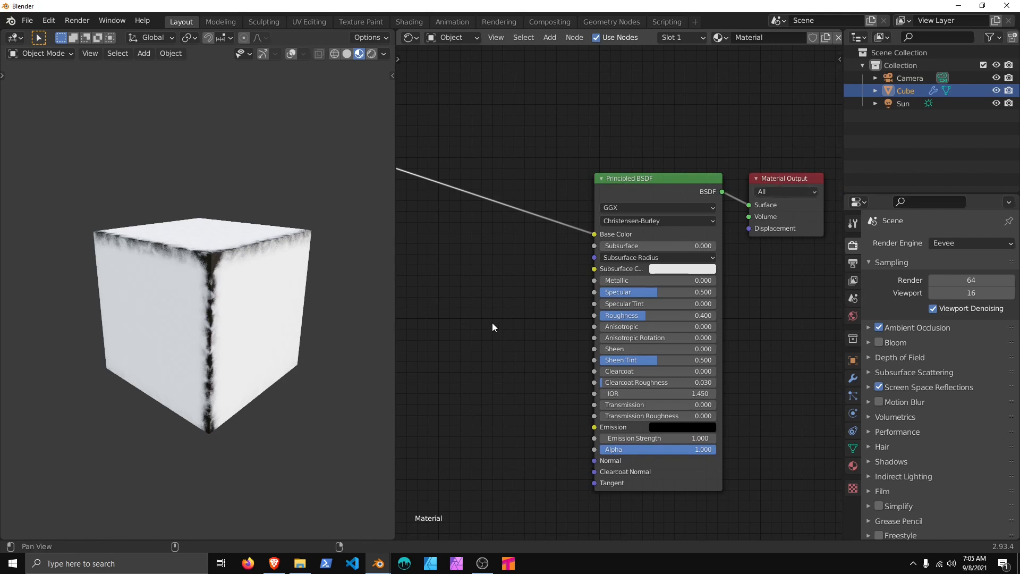
pyautogui.moveTo(491, 321); pyautogui.dragTo(559, 318, button='middle')
pyautogui.moveTo(473, 192); pyautogui.dragTo(830, 260)
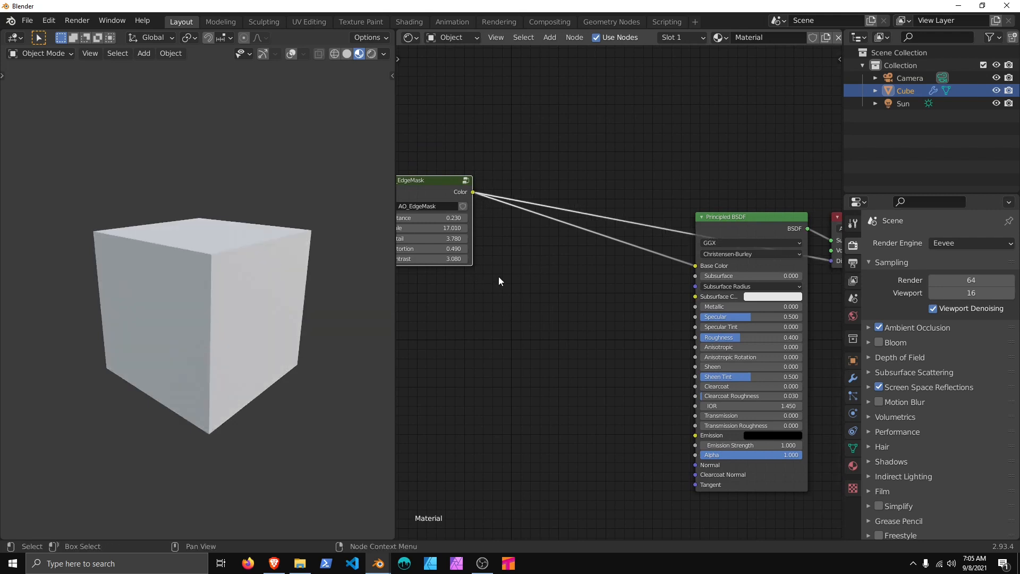
pyautogui.moveTo(498, 280); pyautogui.dragTo(524, 274, button='middle')
pyautogui.moveTo(442, 190); pyautogui.dragTo(605, 217)
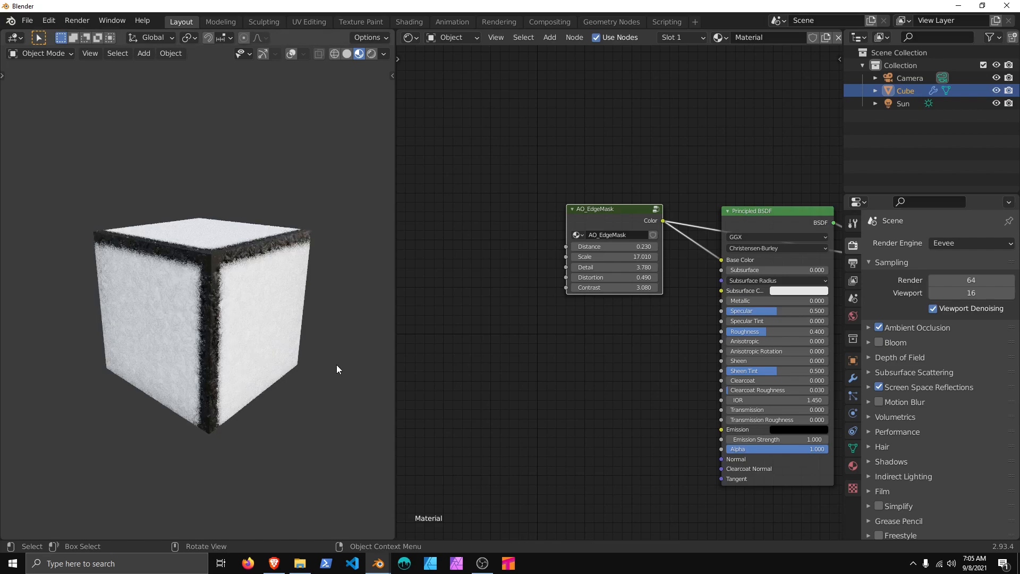
# Step: Insert a Displacement node on the link from AO_EdgeMask to the Material Output's Displacement and place it above the Principled BSDF
pyautogui.scroll(4, 304, 314)
pyautogui.moveTo(305, 313)
pyautogui.mouseDown(button='middle')
pyautogui.moveTo(308, 302)
pyautogui.moveTo(280, 318)
pyautogui.moveTo(257, 308)
pyautogui.moveTo(230, 331)
pyautogui.moveTo(284, 341)
pyautogui.moveTo(292, 325)
pyautogui.mouseUp(button='middle')
pyautogui.scroll(-4, 308, 302)
pyautogui.scroll(-2, 553, 334)
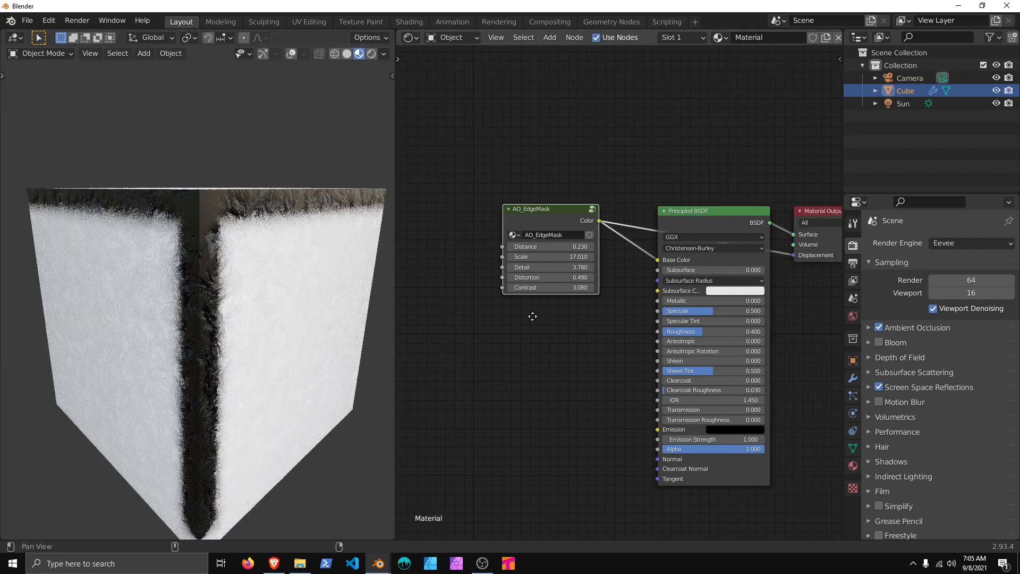
pyautogui.hotkey('shift', 'a')
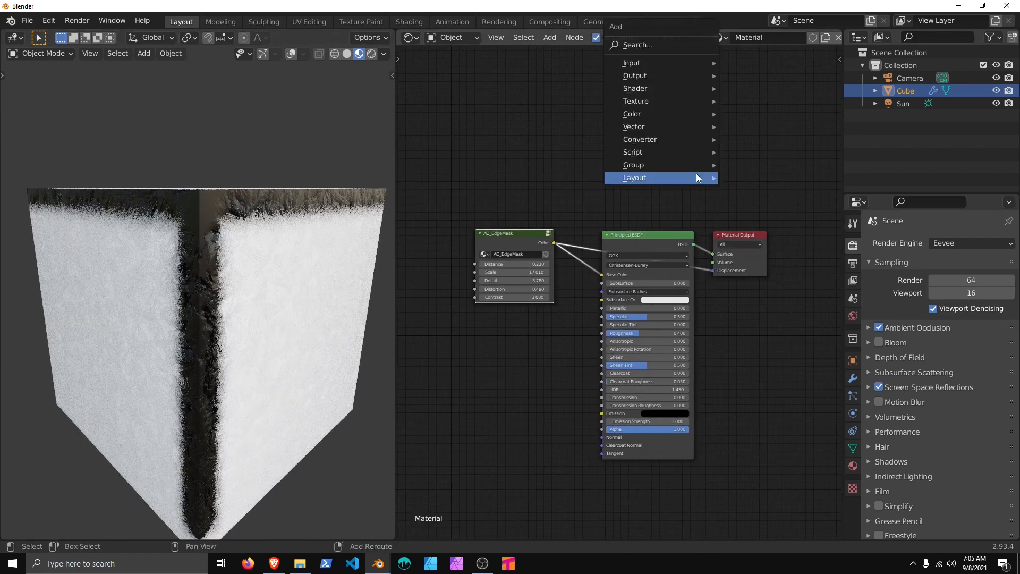
pyautogui.click(644, 44)
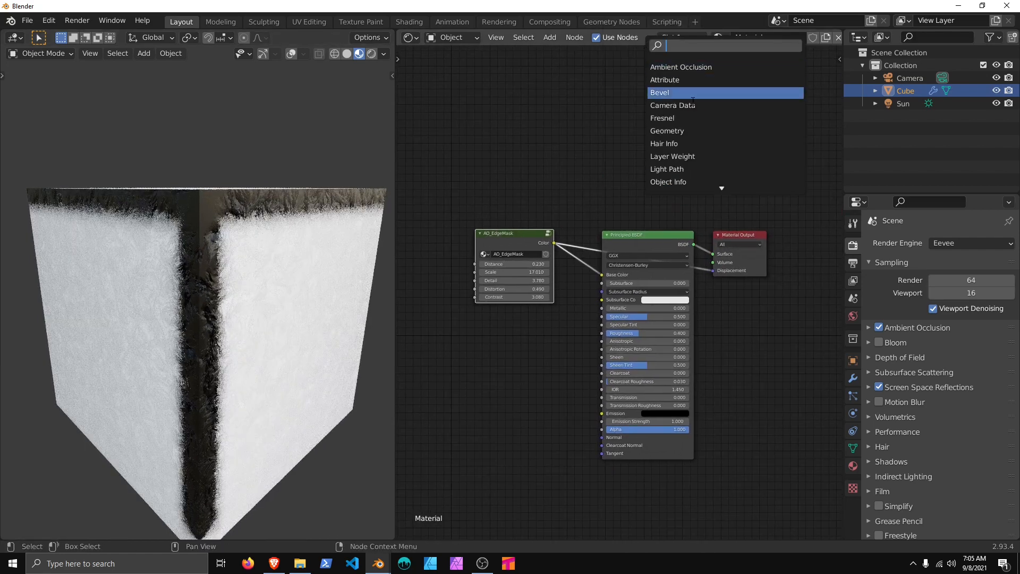
pyautogui.write('dis')
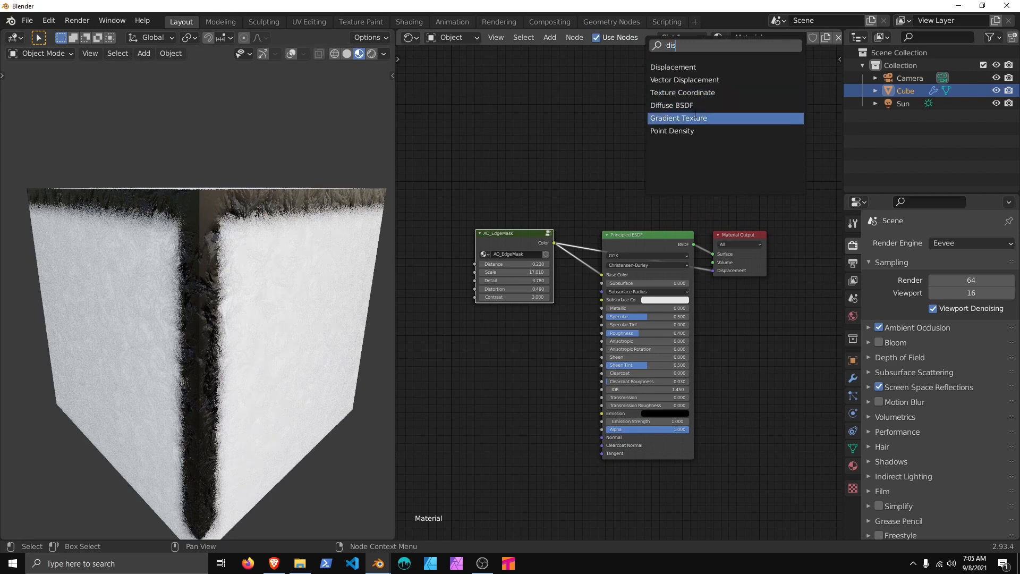
pyautogui.click(696, 68)
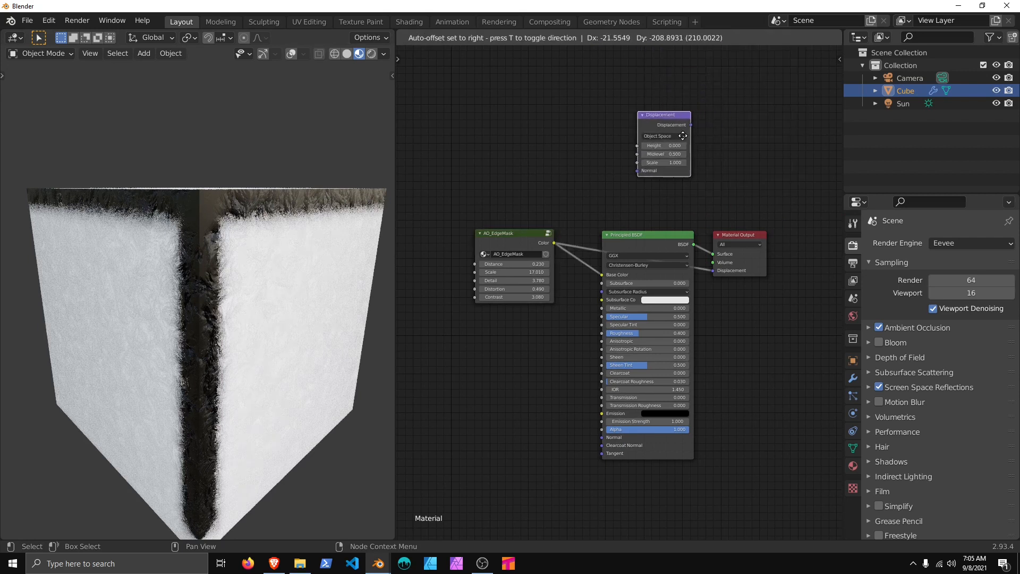
pyautogui.click(635, 209)
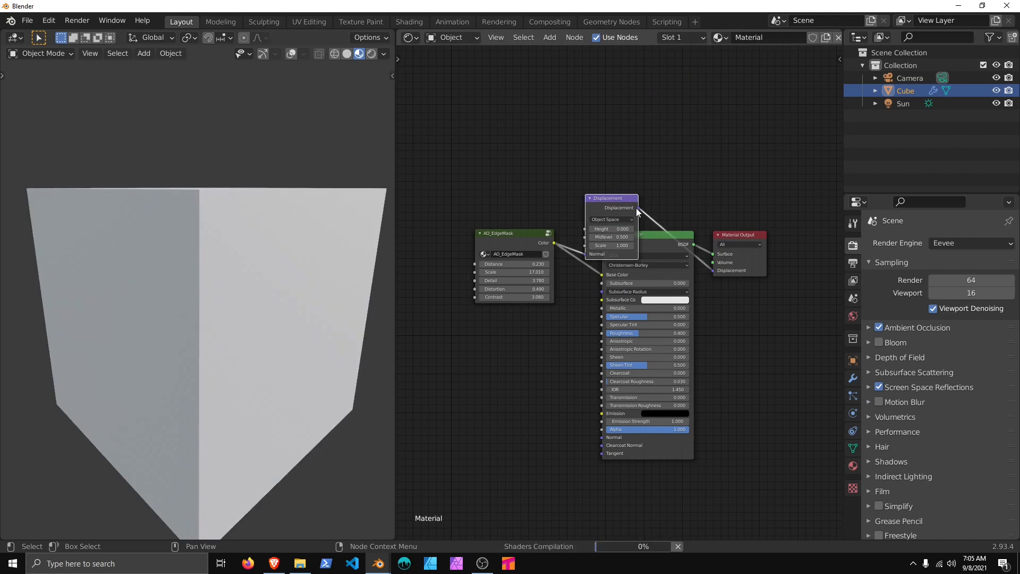
pyautogui.moveTo(636, 208); pyautogui.dragTo(639, 165)
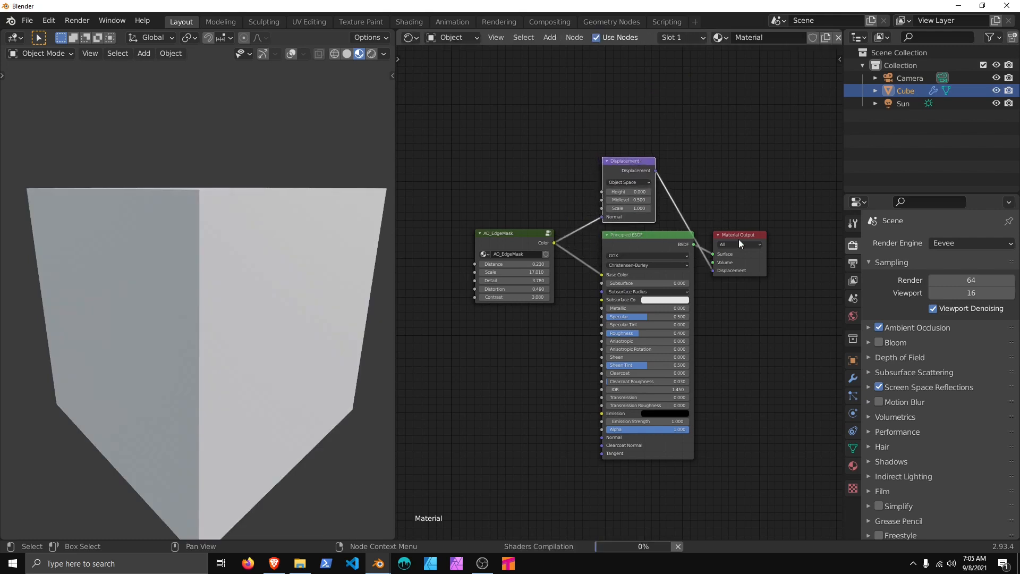
# Step: Move the Material Output node up beside the Displacement node
pyautogui.moveTo(739, 240); pyautogui.dragTo(693, 167)
pyautogui.moveTo(564, 273); pyautogui.dragTo(617, 309, button='middle')
pyautogui.scroll(3, 640, 286)
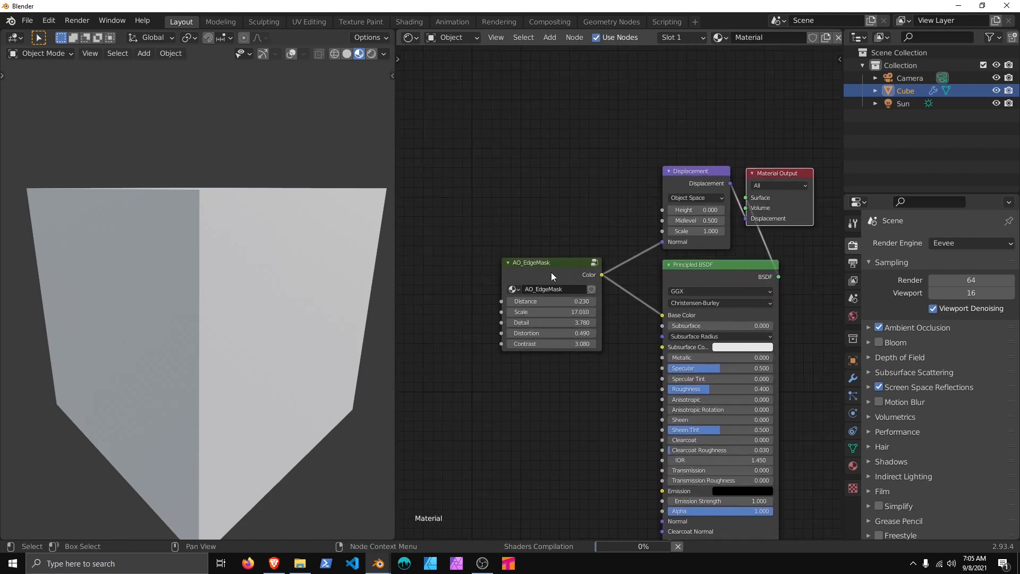
# Step: Reroute the AO_EdgeMask Color link from the Displacement node's Normal to its Height and reposition the AO_EdgeMask node
pyautogui.moveTo(545, 268); pyautogui.dragTo(544, 237)
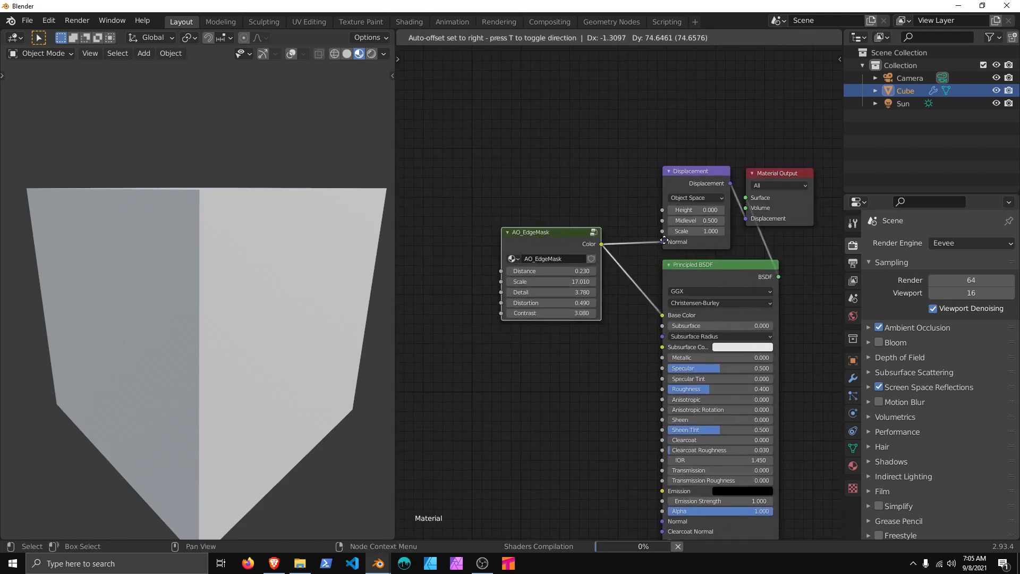
pyautogui.moveTo(644, 238)
pyautogui.mouseDown()
pyautogui.moveTo(653, 207)
pyautogui.moveTo(552, 233)
pyautogui.moveTo(545, 277)
pyautogui.mouseUp()
pyautogui.moveTo(663, 243); pyautogui.dragTo(660, 210)
pyautogui.moveTo(557, 270); pyautogui.dragTo(574, 273)
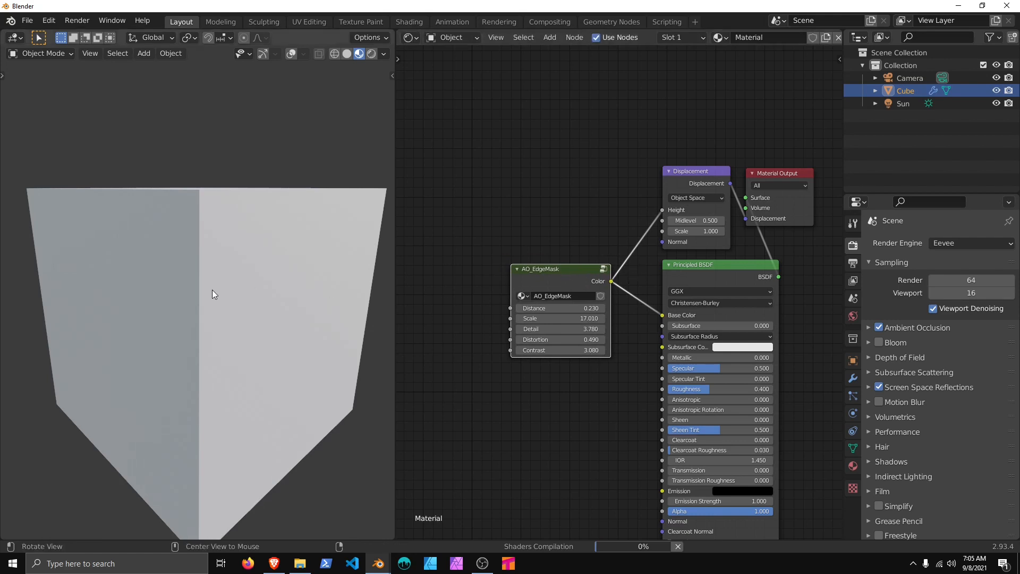
# Step: Lower the Displacement node's Scale to 0.010 and view the cube's edges from another angle
pyautogui.moveTo(212, 289); pyautogui.dragTo(251, 307, button='middle')
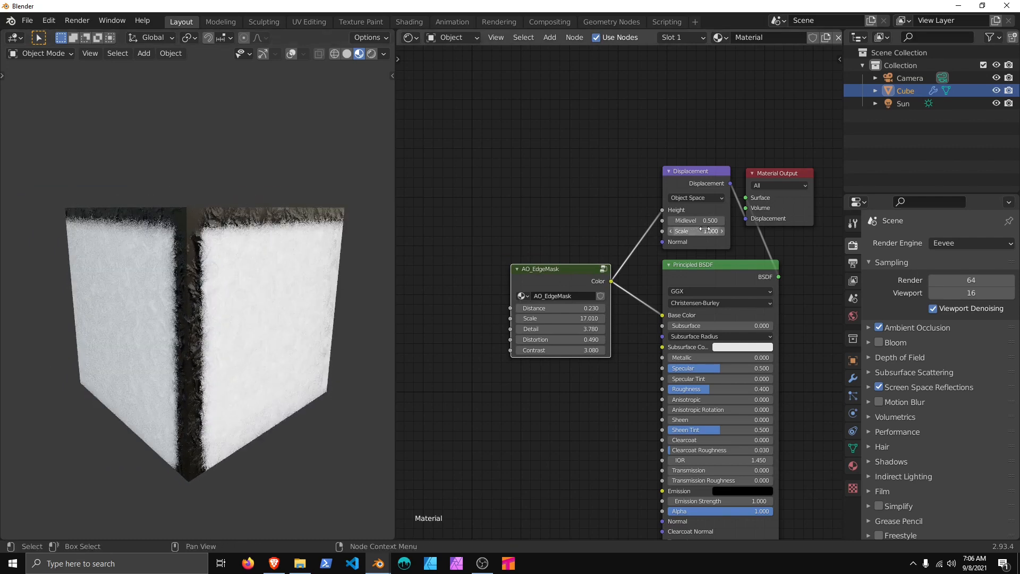
pyautogui.keyDown('shift'); pyautogui.moveTo(705, 229); pyautogui.dragTo(648, 230); pyautogui.keyUp('shift')
pyautogui.moveTo(224, 301); pyautogui.dragTo(319, 297, button='middle')
pyautogui.scroll(-1, 625, 372)
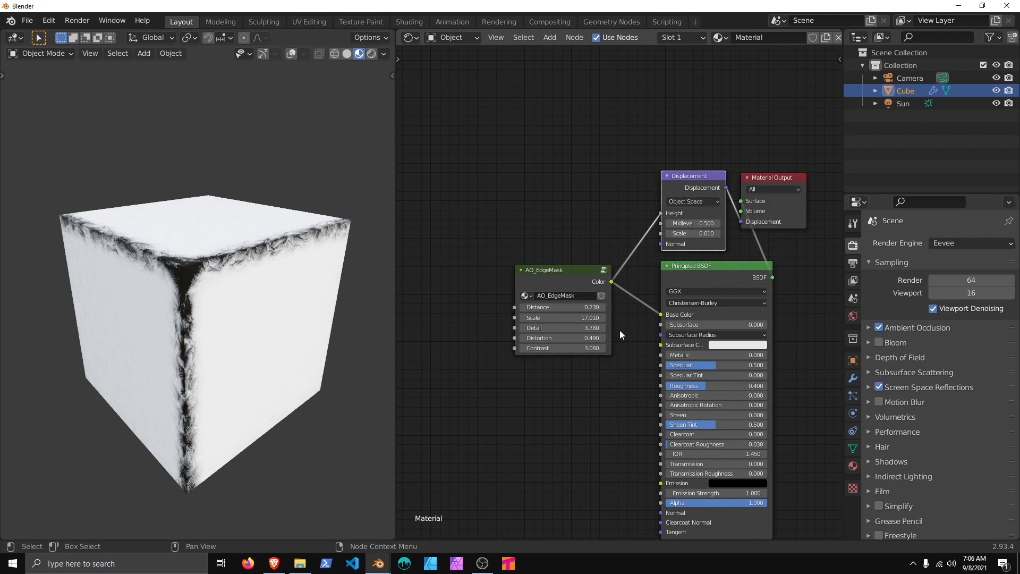
# Step: Delete the Displacement node from the material and open the AO_EdgeMask group for editing
pyautogui.press('x')
pyautogui.click(580, 288)
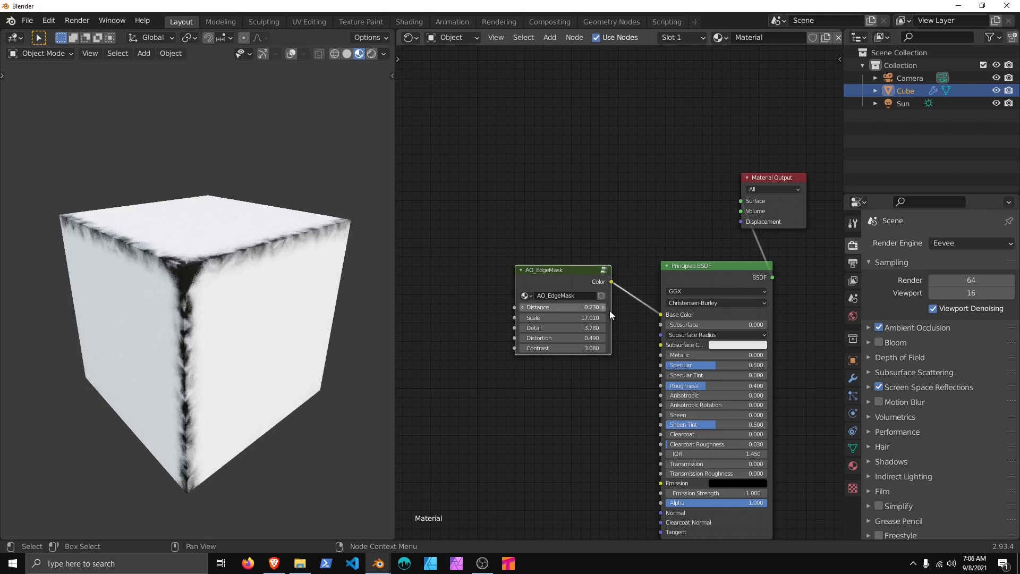
pyautogui.press('Tab')
pyautogui.moveTo(694, 365); pyautogui.dragTo(461, 333, button='middle')
# Step: Add a Displacement node inside the AO_EdgeMask group and place it below the Bright/Contrast node
pyautogui.hotkey('shift', 'a')
pyautogui.click(589, 352)
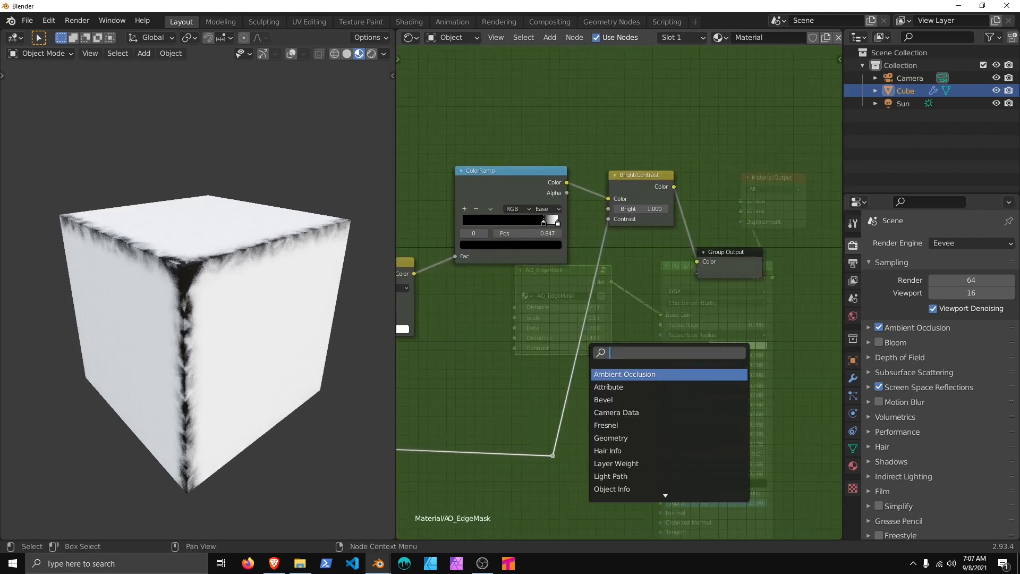
pyautogui.write('dis')
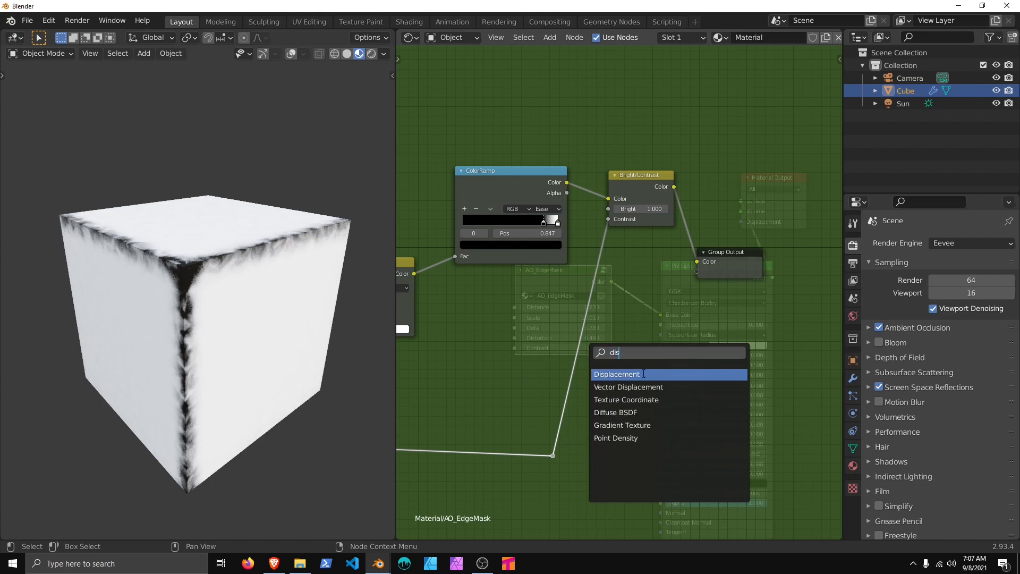
pyautogui.click(643, 373)
pyautogui.moveTo(695, 330); pyautogui.dragTo(697, 272)
pyautogui.moveTo(667, 345); pyautogui.dragTo(692, 347, button='middle')
pyautogui.moveTo(682, 323); pyautogui.dragTo(669, 323)
# Step: Connect Bright/Contrast Color to the Displacement node's Height and the Displacement output to a new Group Output socket
pyautogui.moveTo(673, 297); pyautogui.dragTo(707, 315, button='middle')
pyautogui.moveTo(734, 208); pyautogui.dragTo(677, 376)
pyautogui.moveTo(764, 367); pyautogui.dragTo(653, 364, button='middle')
pyautogui.moveTo(690, 277); pyautogui.dragTo(774, 274)
pyautogui.moveTo(600, 339); pyautogui.dragTo(697, 271)
# Step: Expose the Displacement node's Scale as a new input by linking it to the Group Input's empty socket
pyautogui.keyDown('ctrl'); pyautogui.keyDown('alt'); pyautogui.moveTo(644, 318); pyautogui.dragTo(573, 358); pyautogui.keyUp('alt'); pyautogui.keyUp('ctrl')
pyautogui.keyDown('alt'); pyautogui.moveTo(531, 366); pyautogui.dragTo(635, 340); pyautogui.keyUp('alt')
pyautogui.keyDown('ctrl'); pyautogui.keyDown('alt'); pyautogui.moveTo(635, 340); pyautogui.dragTo(582, 375); pyautogui.keyUp('alt'); pyautogui.keyUp('ctrl')
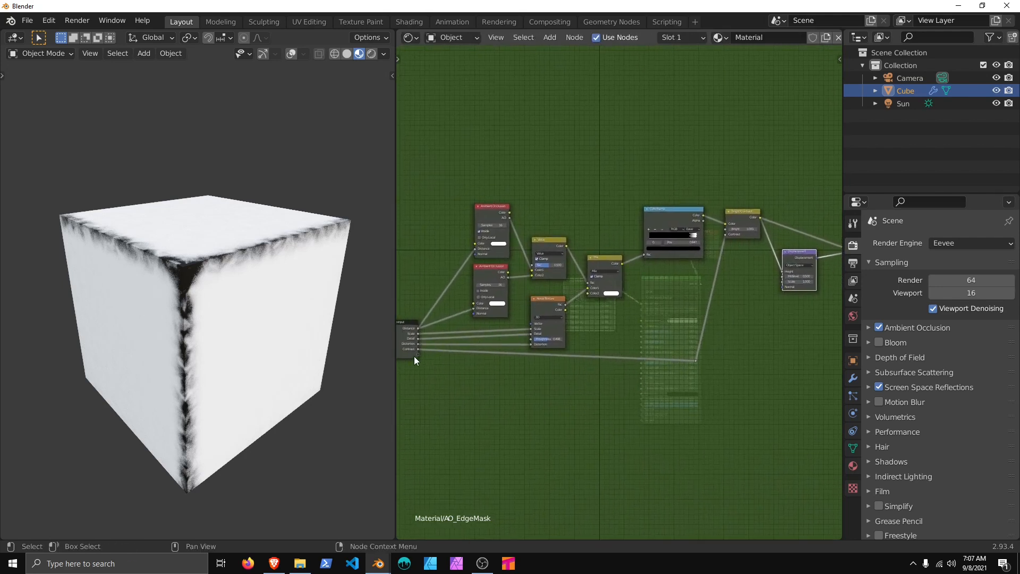
pyautogui.moveTo(418, 353); pyautogui.dragTo(789, 280)
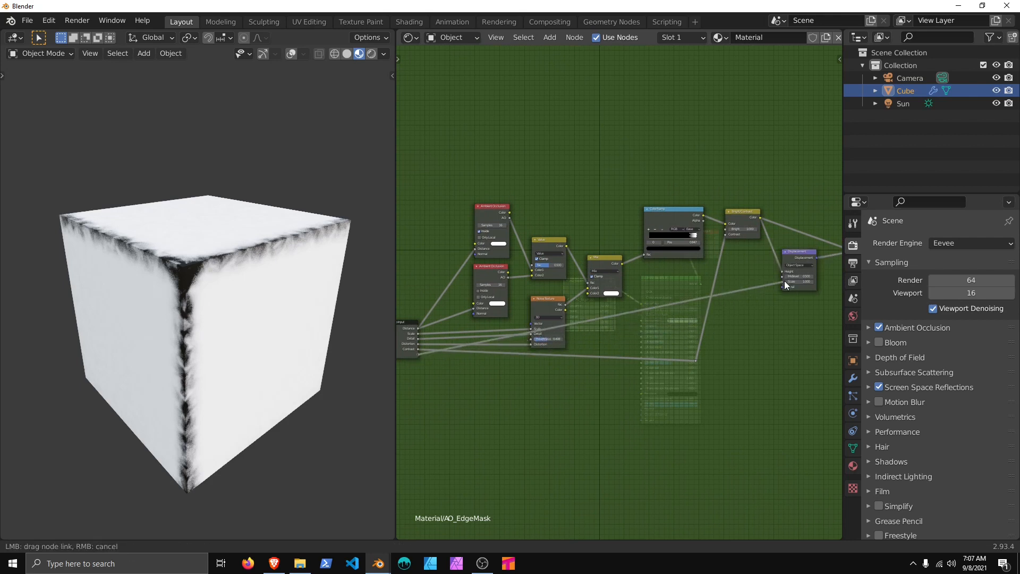
pyautogui.scroll(5, 655, 378)
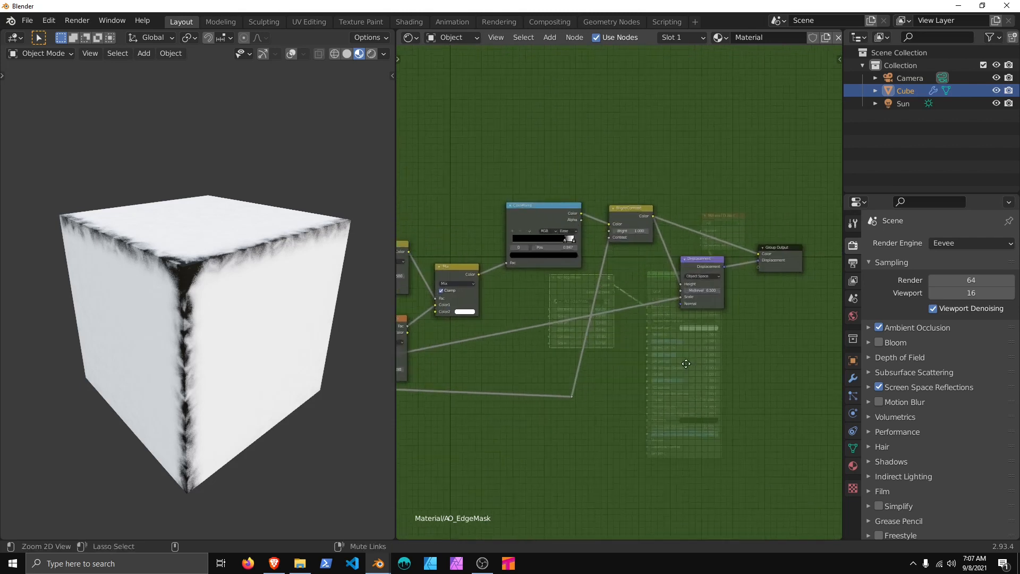
# Step: Add reroute points to the Displacement Scale link and route it beneath the Contrast link
pyautogui.scroll(-2, 623, 355)
pyautogui.moveTo(509, 401); pyautogui.dragTo(566, 391, button='middle')
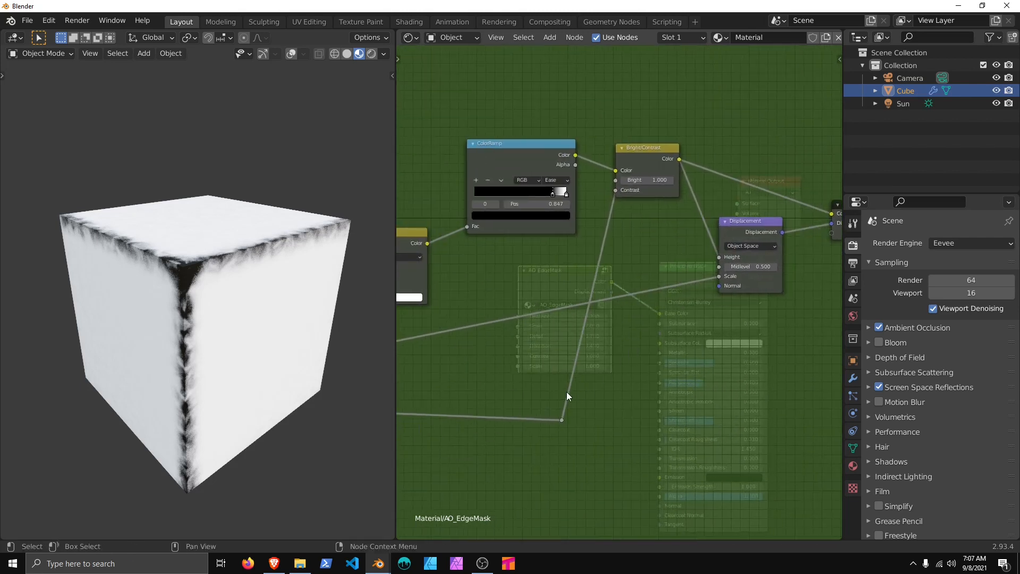
pyautogui.hotkey('shift', 'd')
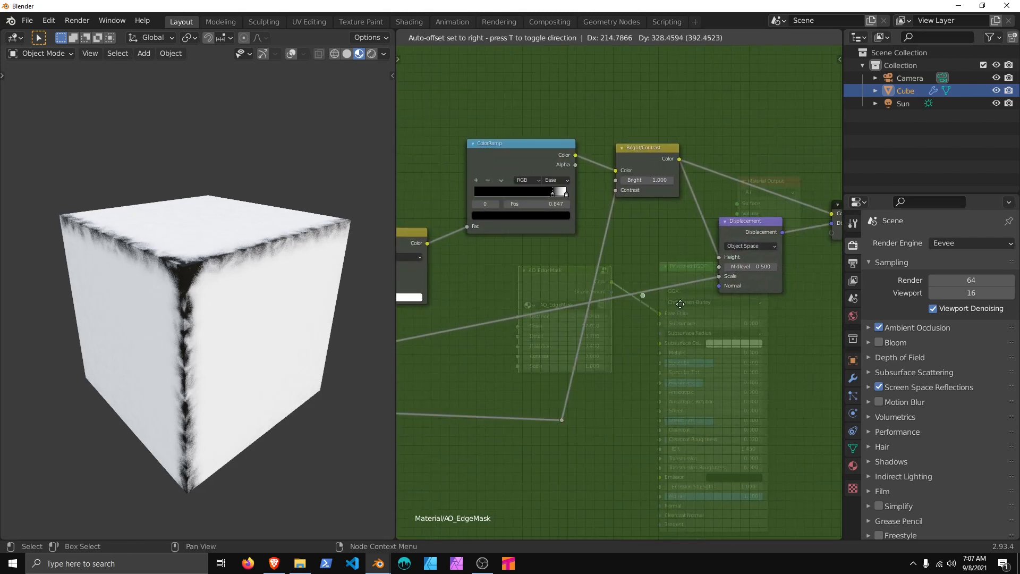
pyautogui.click(682, 302)
pyautogui.press('g')
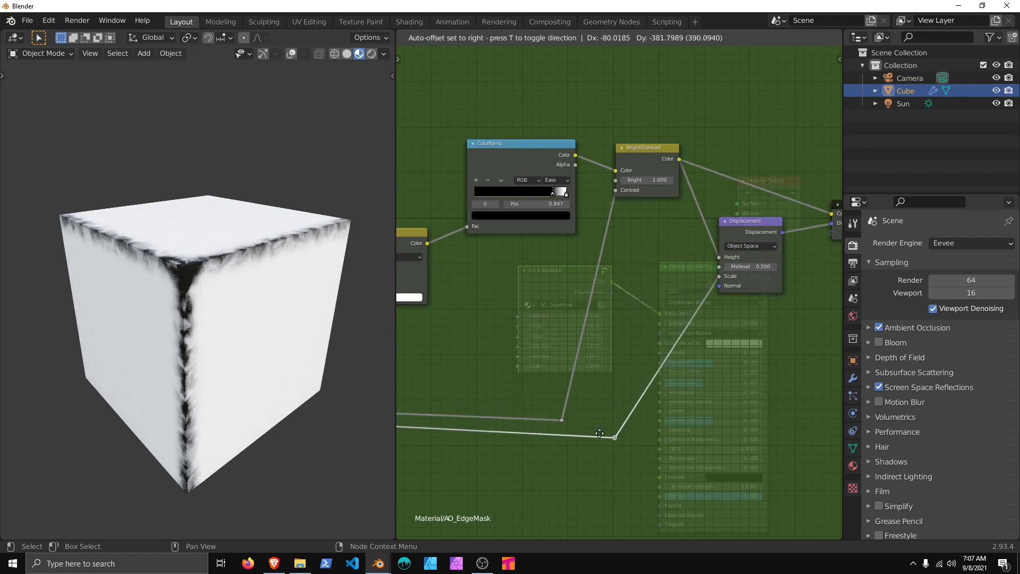
pyautogui.hotkey('shift', 'd')
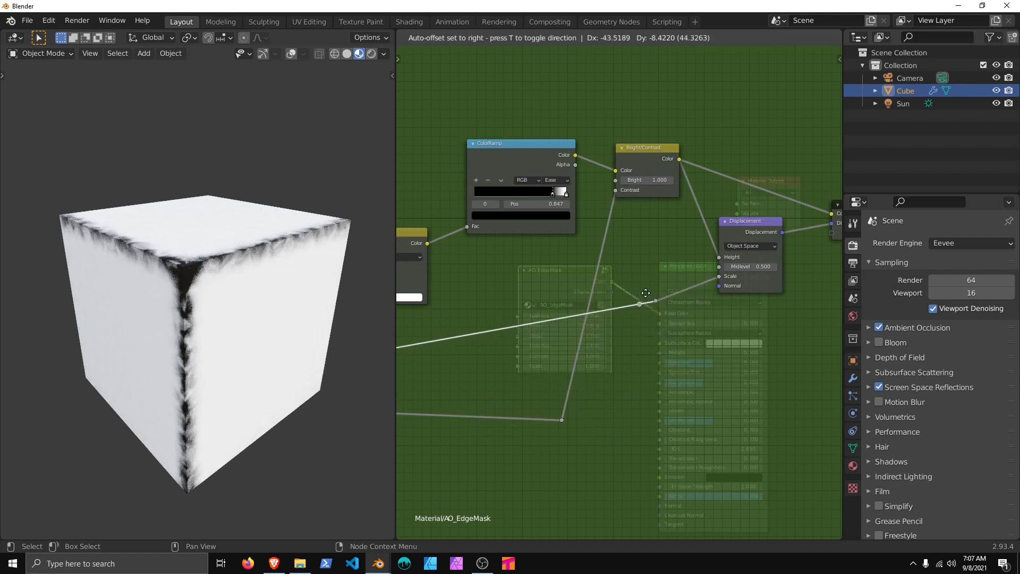
pyautogui.click(643, 294)
pyautogui.press('g')
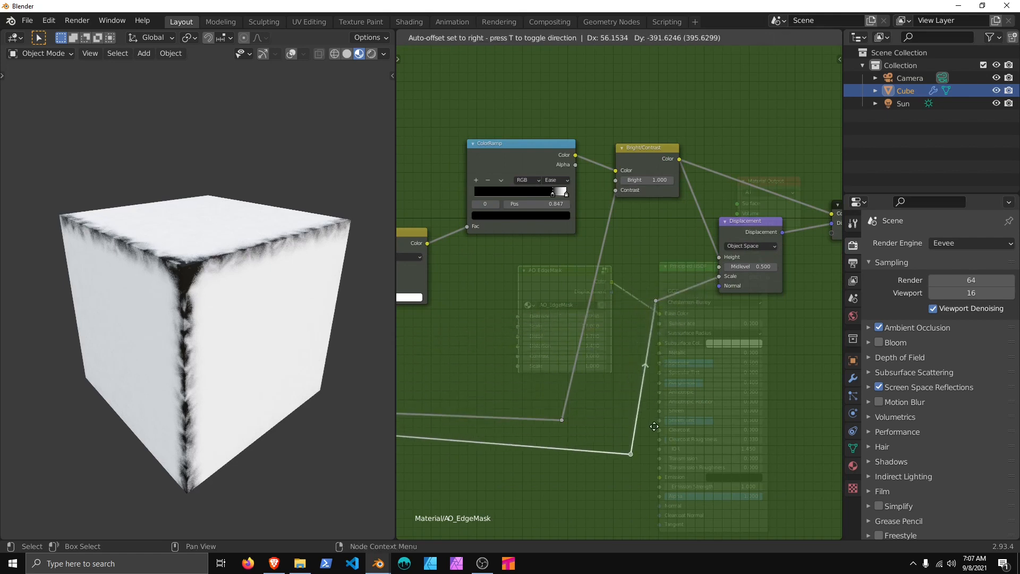
pyautogui.click(666, 426)
# Step: Add a reroute to the Contrast link beside the Bright/Contrast node and align the link's lower corner beneath it
pyautogui.moveTo(525, 415); pyautogui.dragTo(710, 404, button='middle')
pyautogui.scroll(-3, 723, 382)
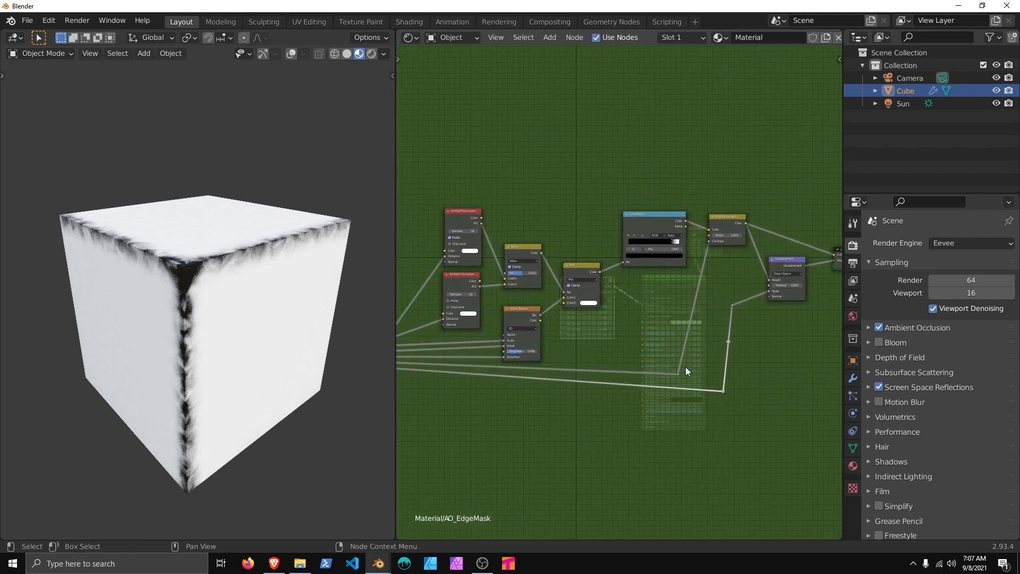
pyautogui.click(676, 373)
pyautogui.hotkey('shift', 'd')
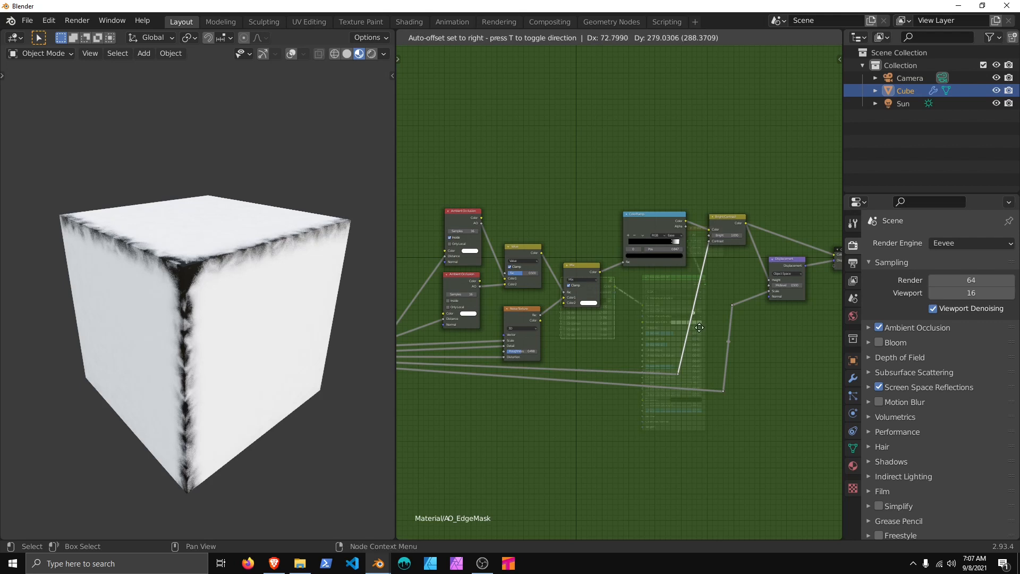
pyautogui.click(712, 360)
pyautogui.press('g')
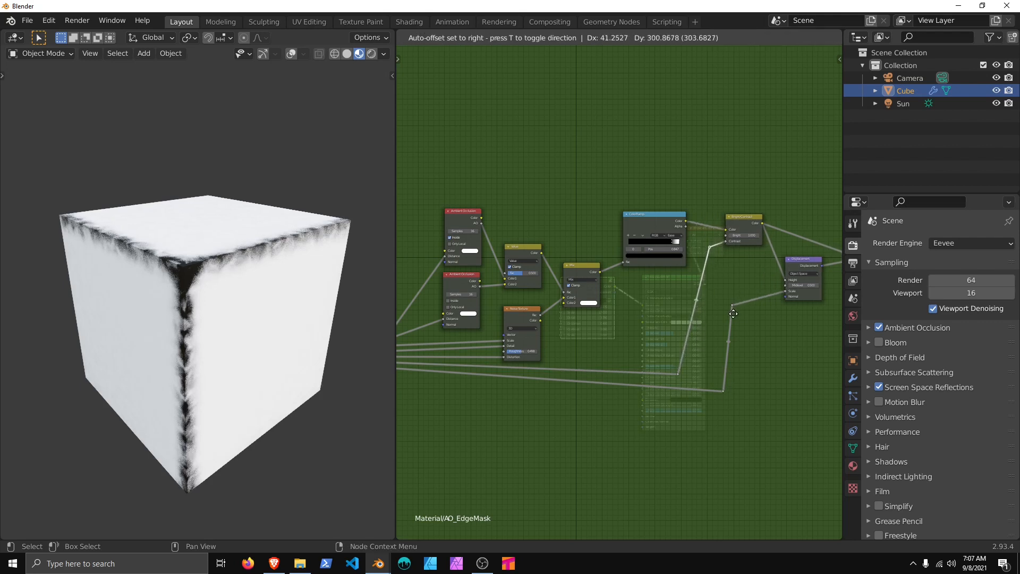
pyautogui.click(732, 310)
pyautogui.click(678, 373)
pyautogui.press('g')
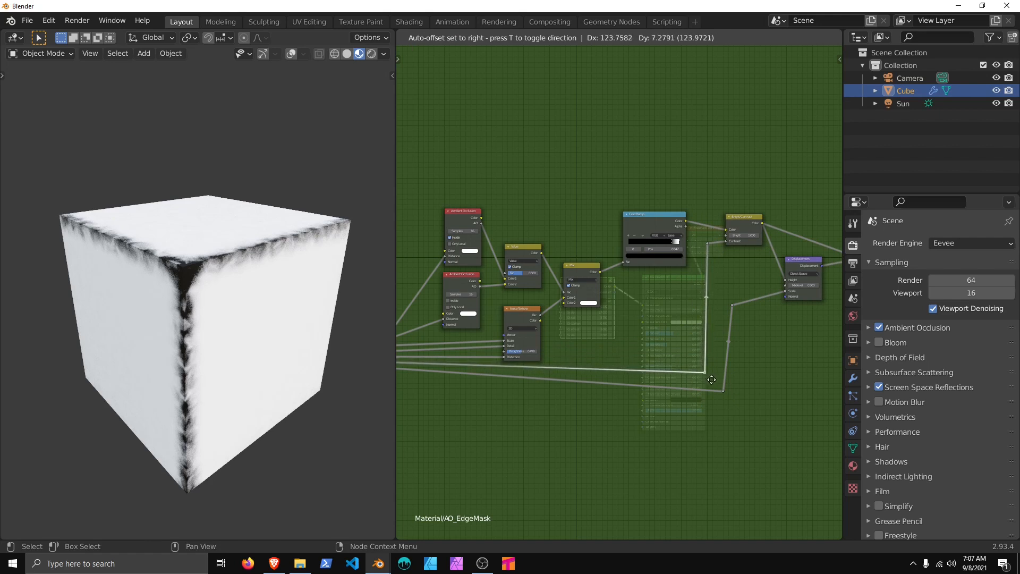
pyautogui.click(712, 379)
# Step: Straighten the Displacement Scale link by repositioning its lower and upper reroute points
pyautogui.click(722, 391)
pyautogui.press('g')
pyautogui.click(756, 390)
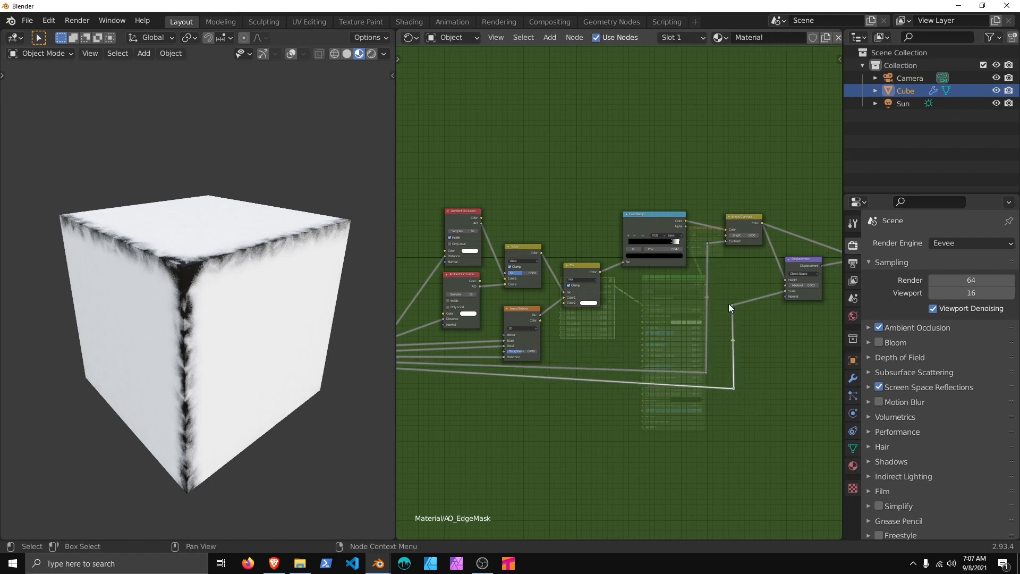
pyautogui.click(731, 305)
pyautogui.press('g')
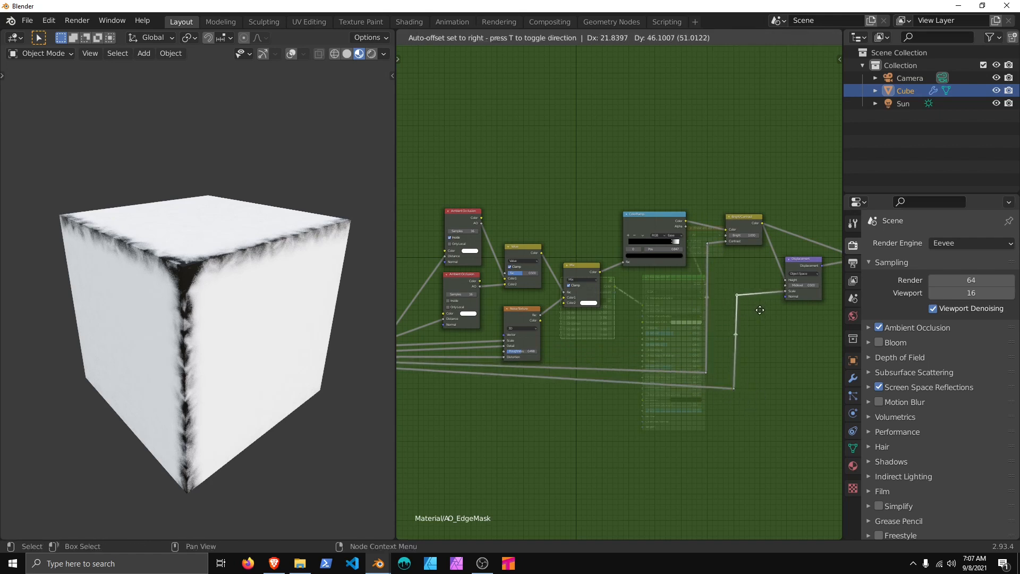
pyautogui.click(758, 309)
# Step: Examine the names and settings of the group's inputs and outputs and the AO_EdgeMask node's sockets outside the group
pyautogui.moveTo(760, 378); pyautogui.dragTo(560, 436, button='middle')
pyautogui.scroll(9, 576, 393)
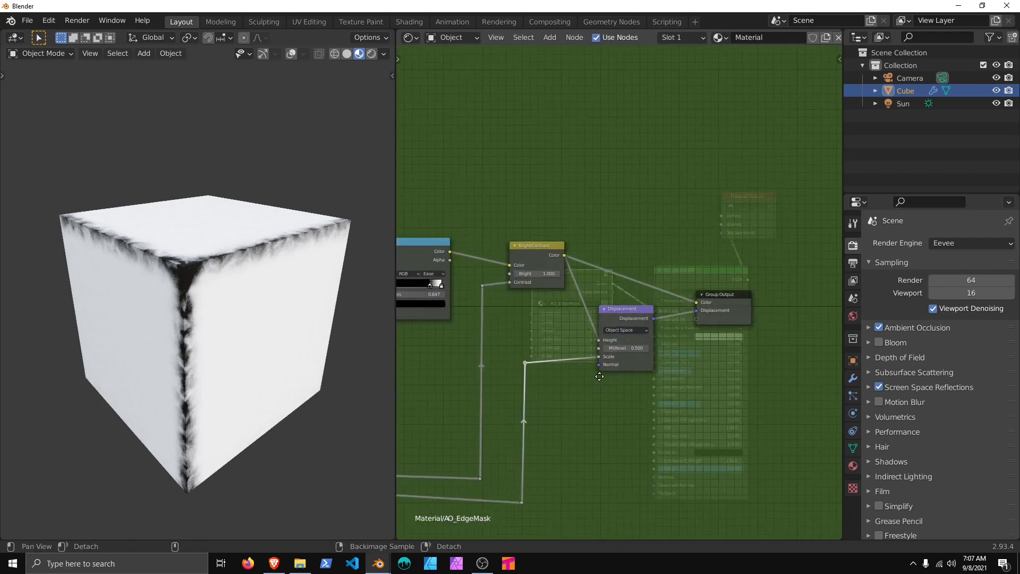
pyautogui.moveTo(617, 359); pyautogui.dragTo(637, 351, button='middle')
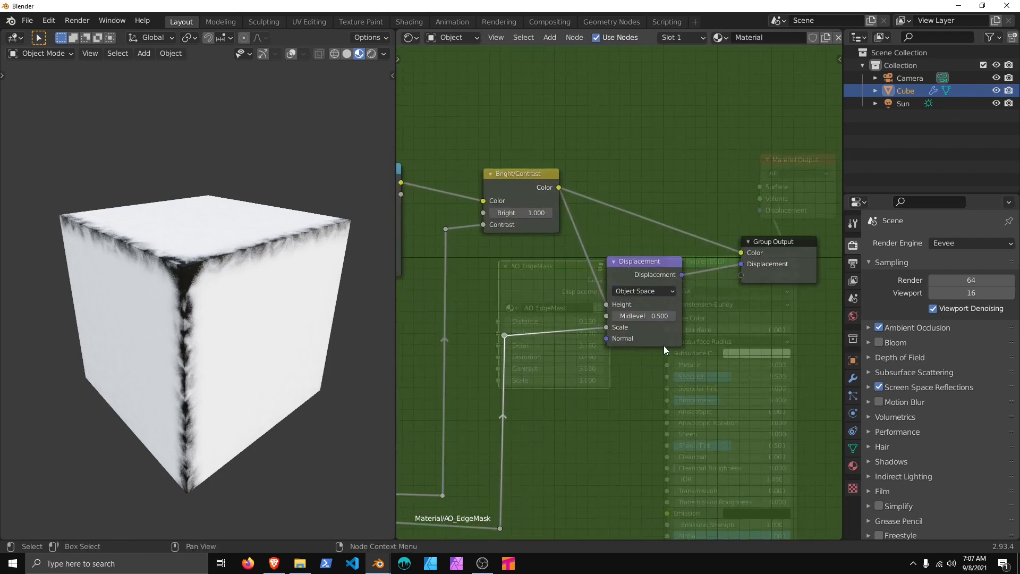
pyautogui.press('n')
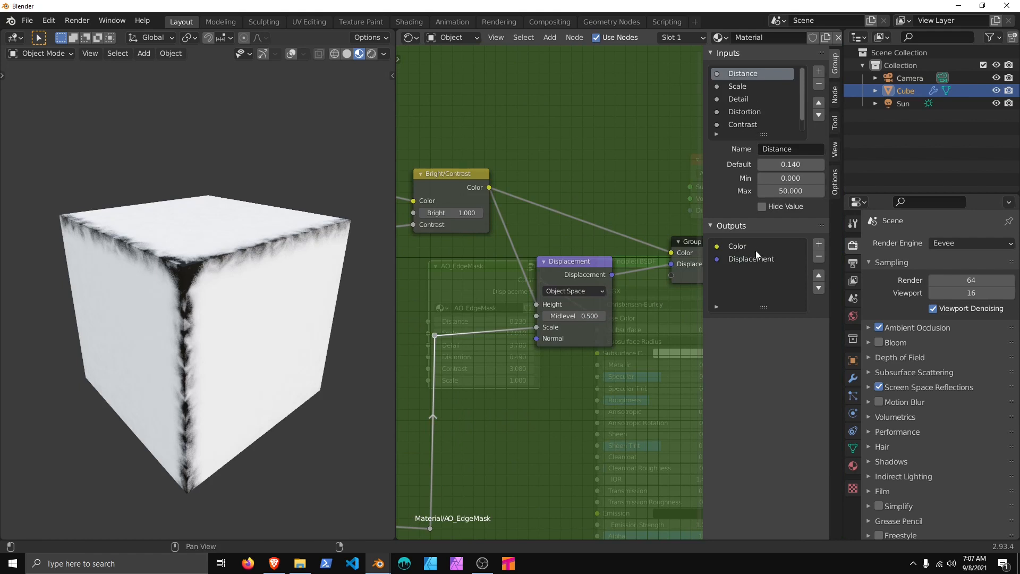
pyautogui.scroll(-1, 750, 121)
pyautogui.click(742, 125)
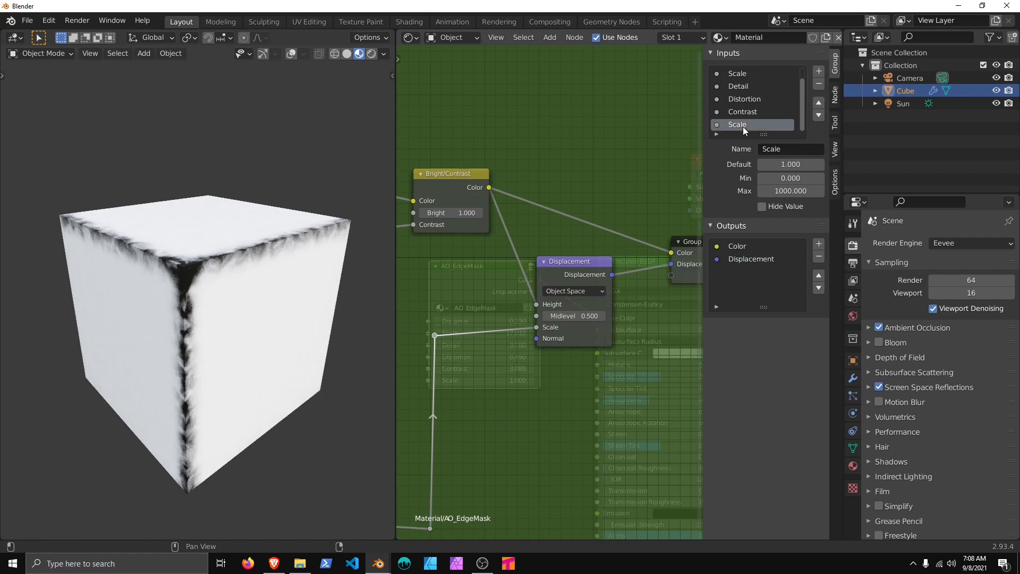
pyautogui.scroll(1, 746, 116)
pyautogui.click(745, 77)
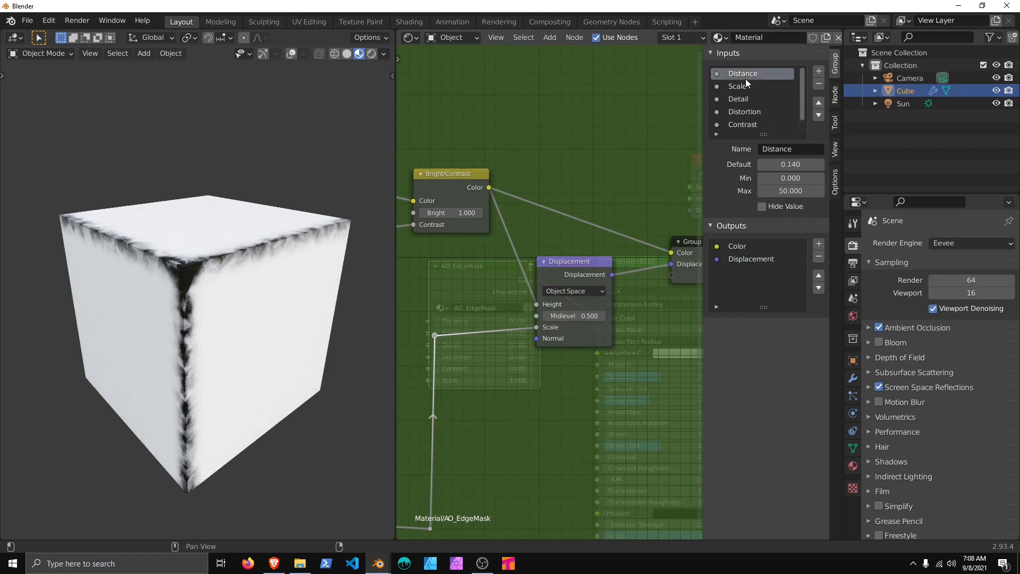
pyautogui.scroll(-1, 751, 104)
pyautogui.click(754, 260)
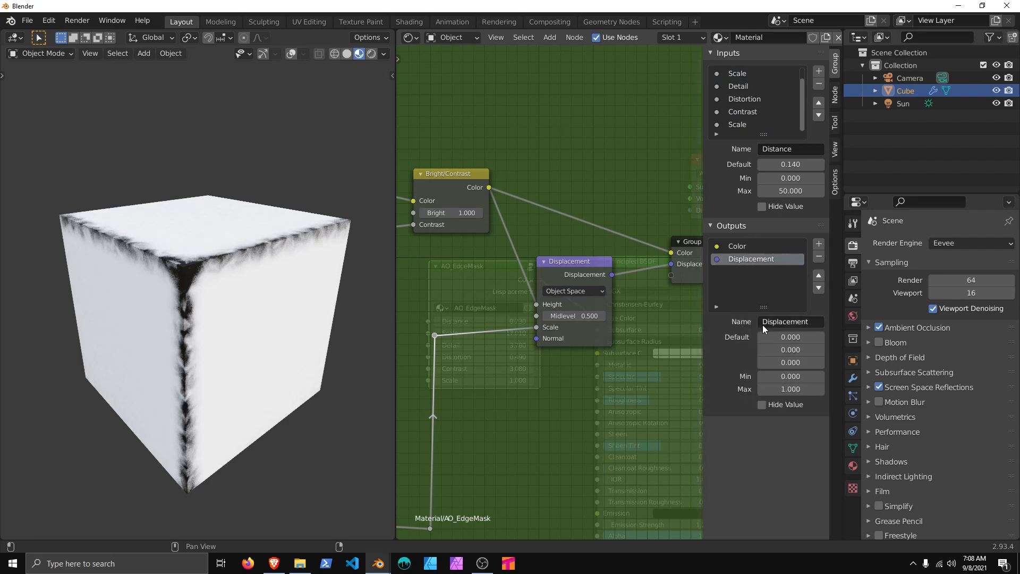
pyautogui.press('Tab')
pyautogui.scroll(-3, 565, 284)
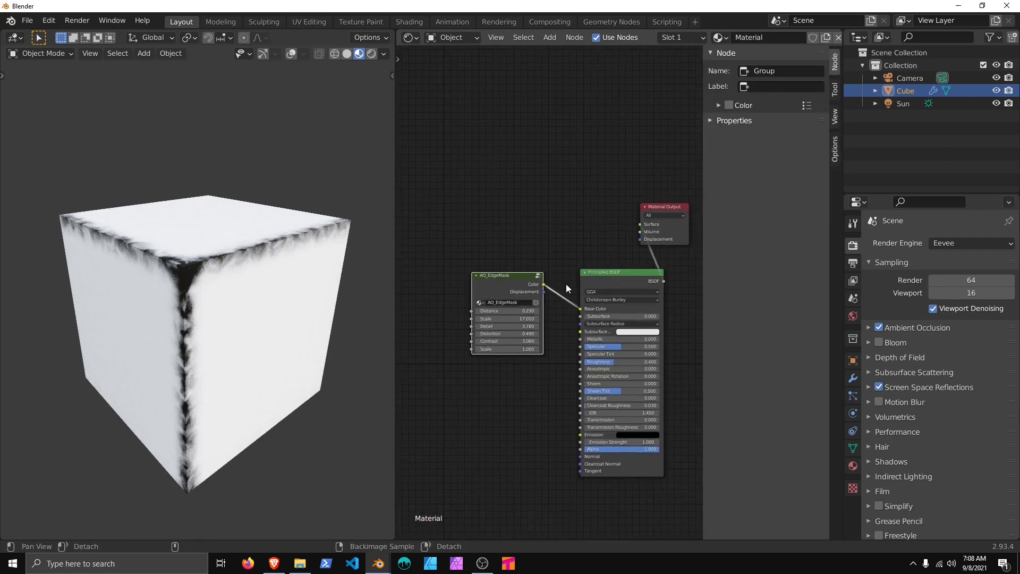
pyautogui.keyDown('alt'); pyautogui.moveTo(566, 284); pyautogui.dragTo(532, 284); pyautogui.keyUp('alt')
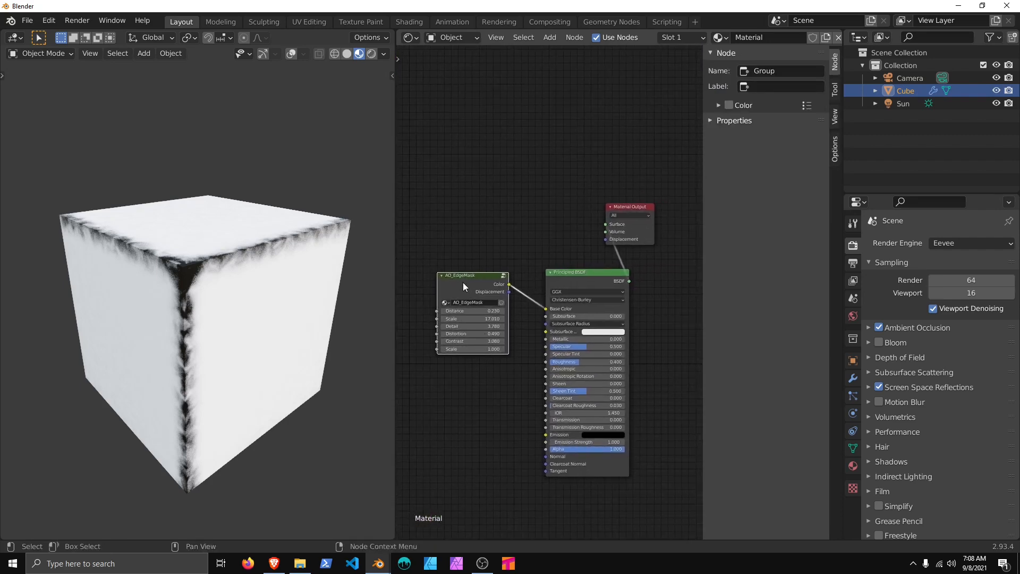
# Step: Rename the group's last Scale input, the one driving displacement, to Displace and set its maximum to 50
pyautogui.press('Tab')
pyautogui.keyDown('alt'); pyautogui.moveTo(576, 306); pyautogui.dragTo(668, 303); pyautogui.keyUp('alt')
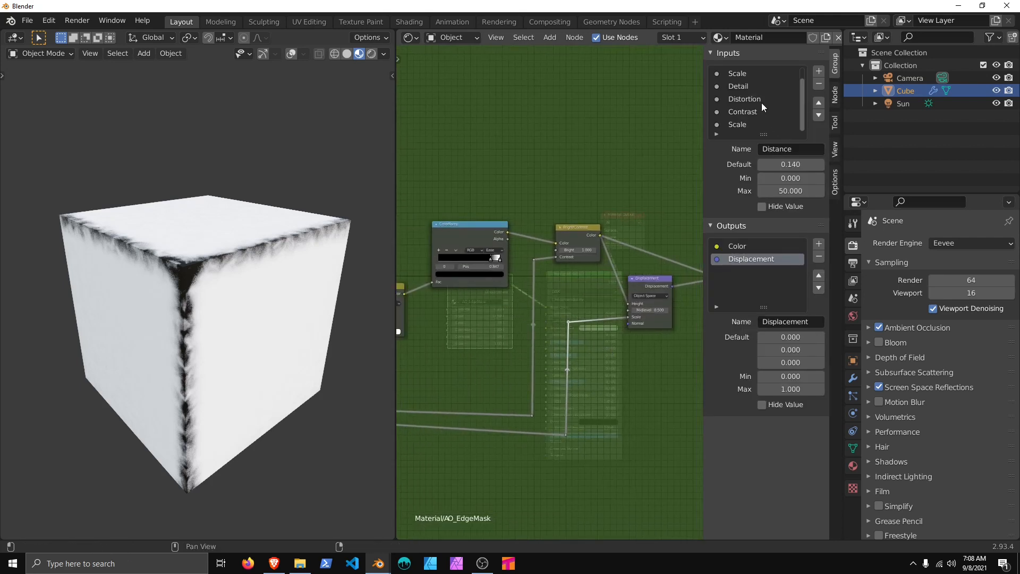
pyautogui.doubleClick(738, 124)
pyautogui.write('D')
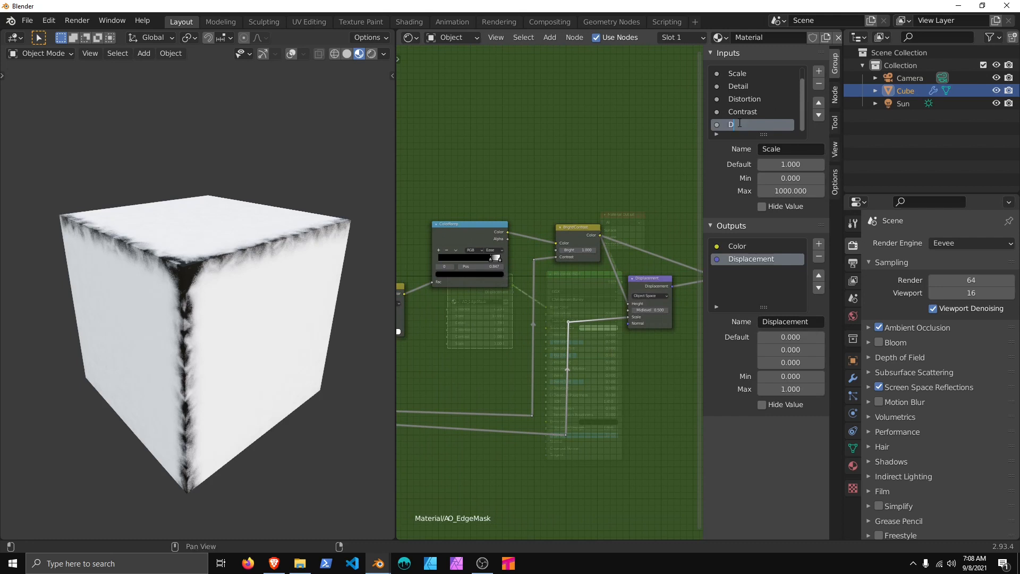
pyautogui.write('isplace')
pyautogui.press('Return')
pyautogui.click(789, 191)
pyautogui.write('50')
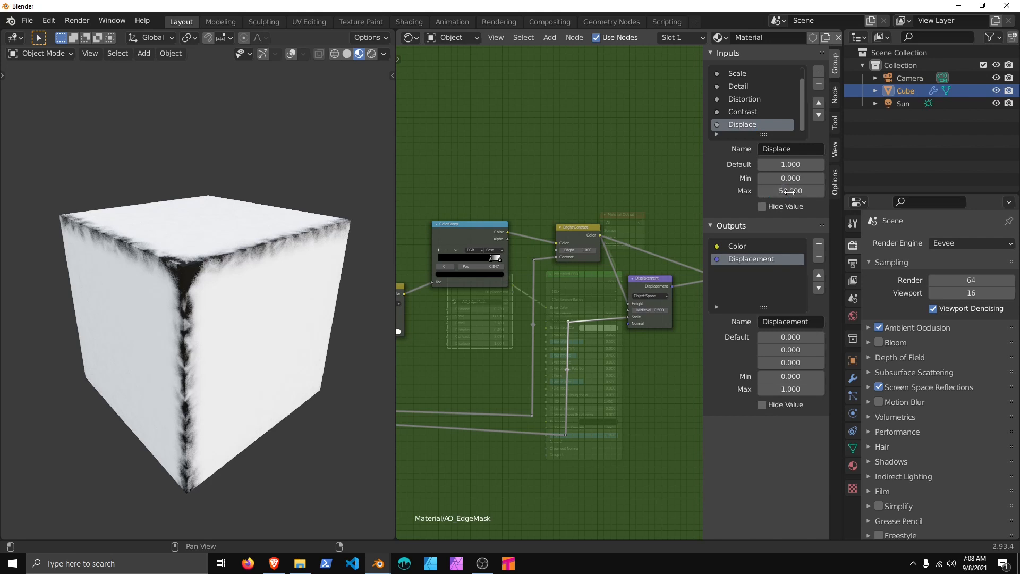
pyautogui.press('Return')
# Step: Leave the group, connect AO_EdgeMask's Displacement to the Material Output's Displacement, and move the AO_EdgeMask node up
pyautogui.press('Tab')
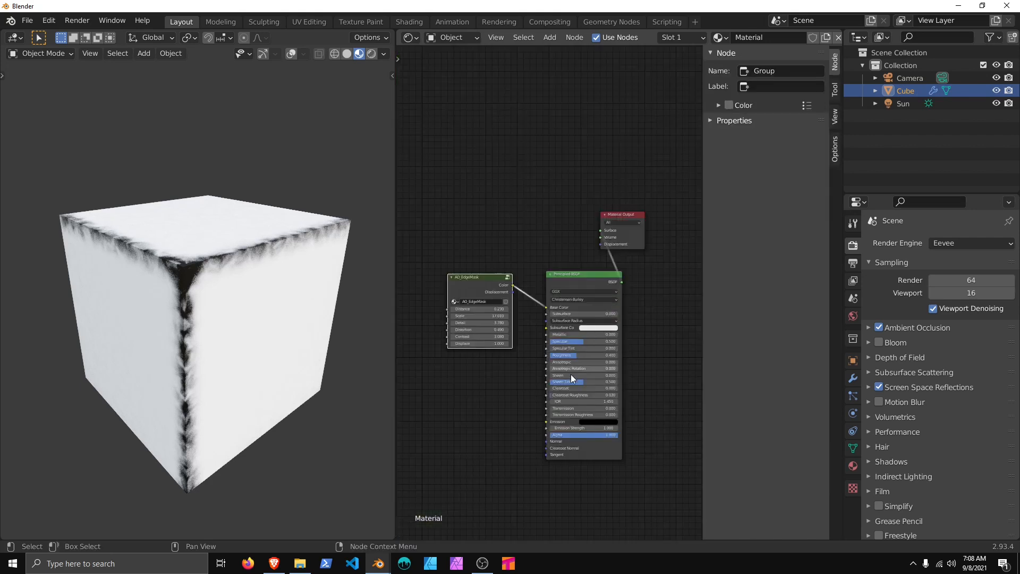
pyautogui.moveTo(493, 341); pyautogui.dragTo(534, 304, button='middle')
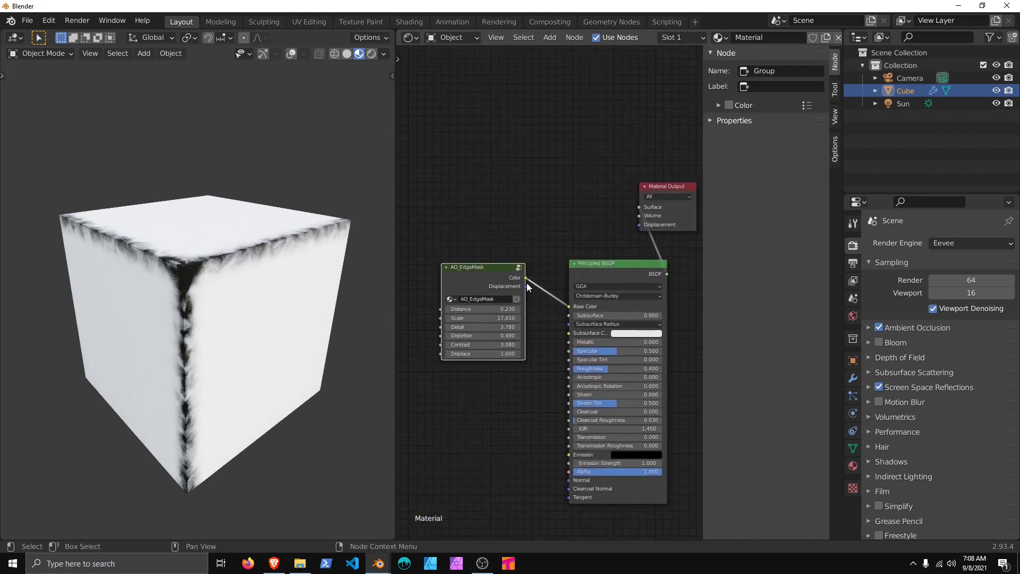
pyautogui.moveTo(526, 285); pyautogui.dragTo(640, 224)
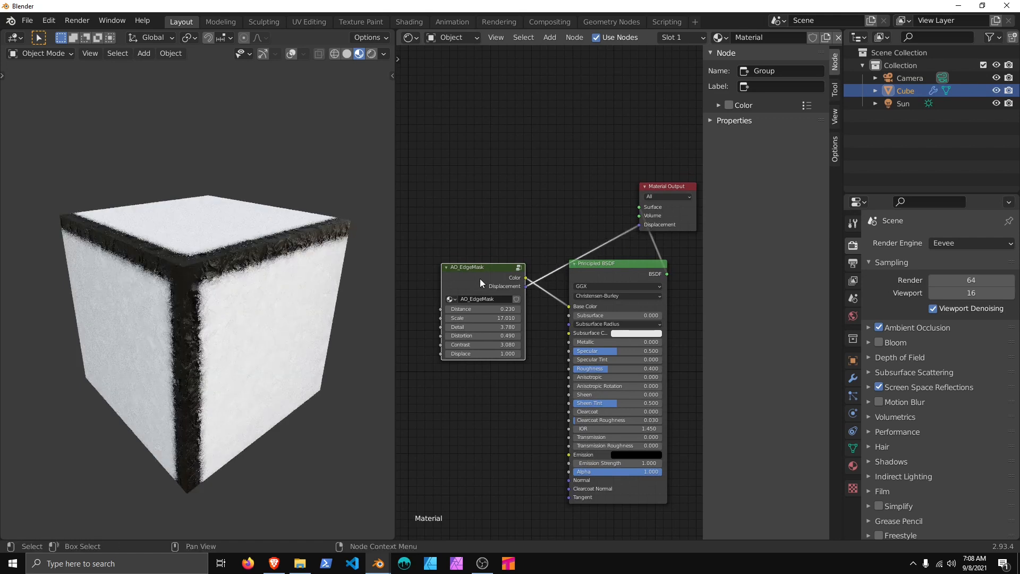
pyautogui.moveTo(480, 278); pyautogui.dragTo(478, 217)
# Step: Set the AO_EdgeMask node's Displace value to 0.010 and view the cube's edges from another angle
pyautogui.moveTo(513, 289); pyautogui.dragTo(560, 315, button='middle')
pyautogui.moveTo(559, 315); pyautogui.dragTo(501, 323, button='middle')
pyautogui.keyDown('shift'); pyautogui.moveTo(478, 307); pyautogui.dragTo(426, 307); pyautogui.keyUp('shift')
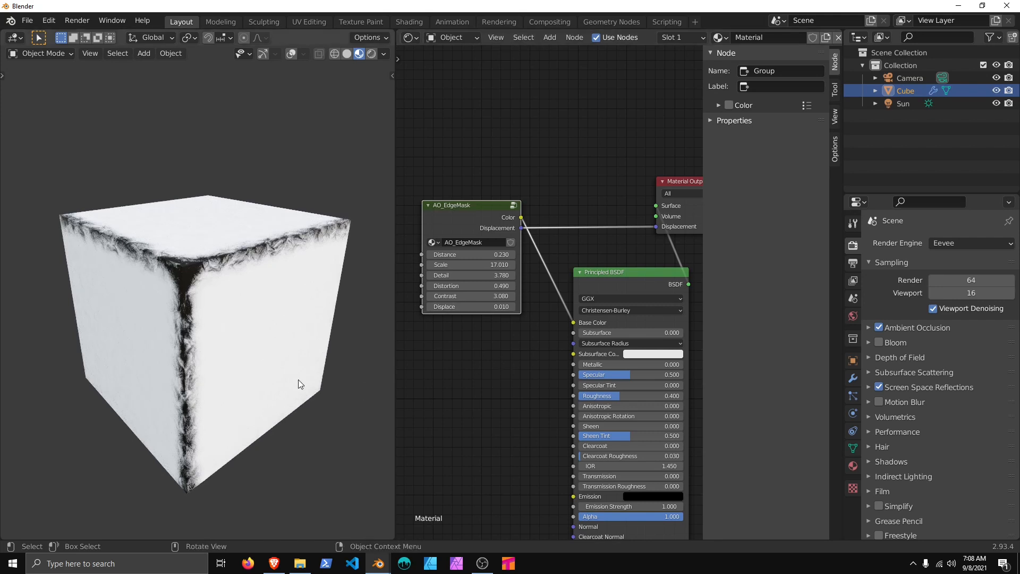
pyautogui.moveTo(298, 379); pyautogui.dragTo(319, 318, button='middle')
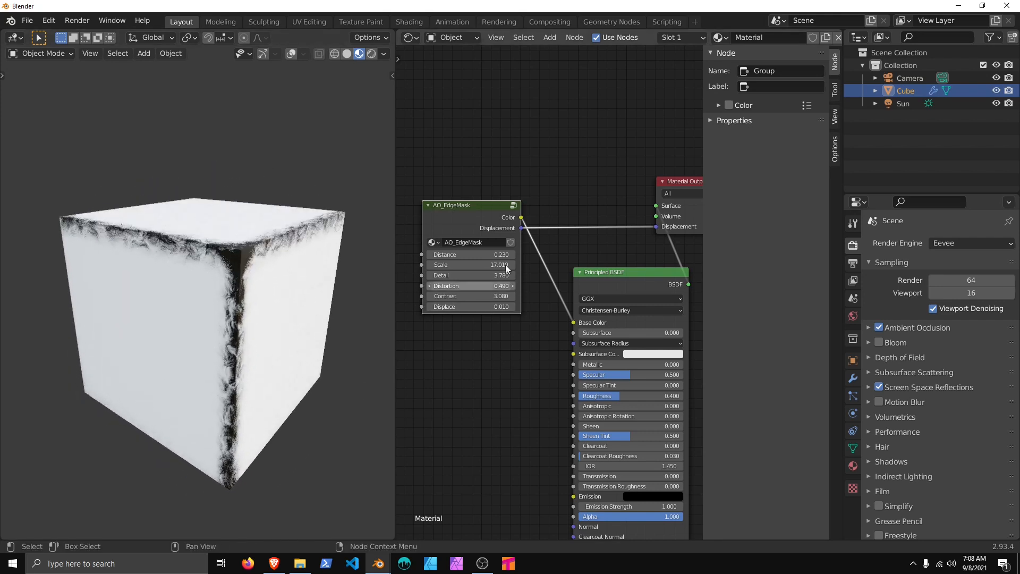
# Step: Try a much higher Distance on the AO_EdgeMask node, set it to 0.080, and check the cube's edges
pyautogui.moveTo(471, 255); pyautogui.dragTo(531, 255)
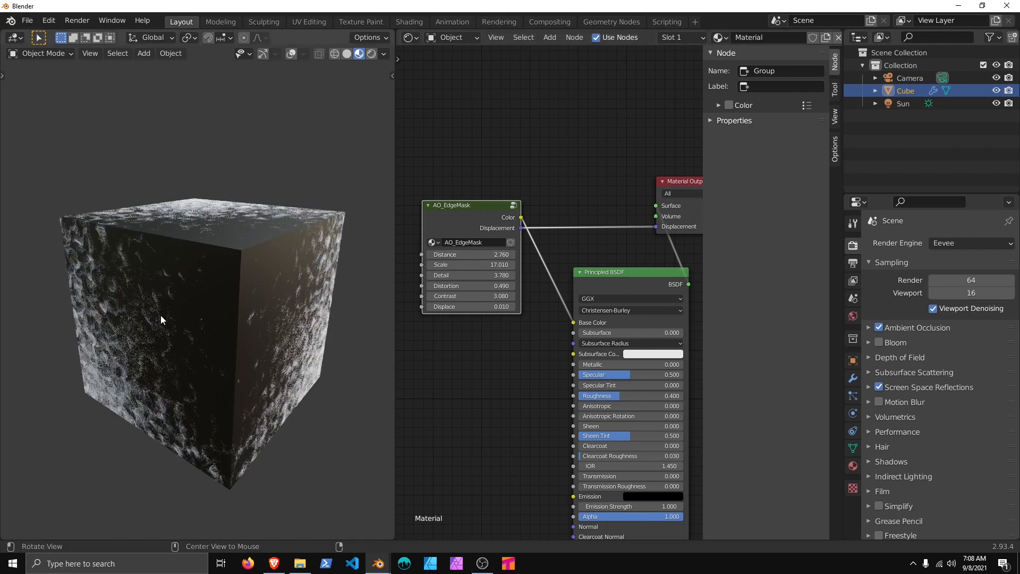
pyautogui.moveTo(160, 314)
pyautogui.mouseDown(button='middle')
pyautogui.moveTo(353, 287)
pyautogui.moveTo(319, 253)
pyautogui.moveTo(244, 235)
pyautogui.moveTo(171, 254)
pyautogui.moveTo(143, 321)
pyautogui.moveTo(164, 325)
pyautogui.mouseUp(button='middle')
pyautogui.moveTo(494, 255); pyautogui.dragTo(462, 254)
pyautogui.moveTo(289, 377); pyautogui.dragTo(253, 351, button='middle')
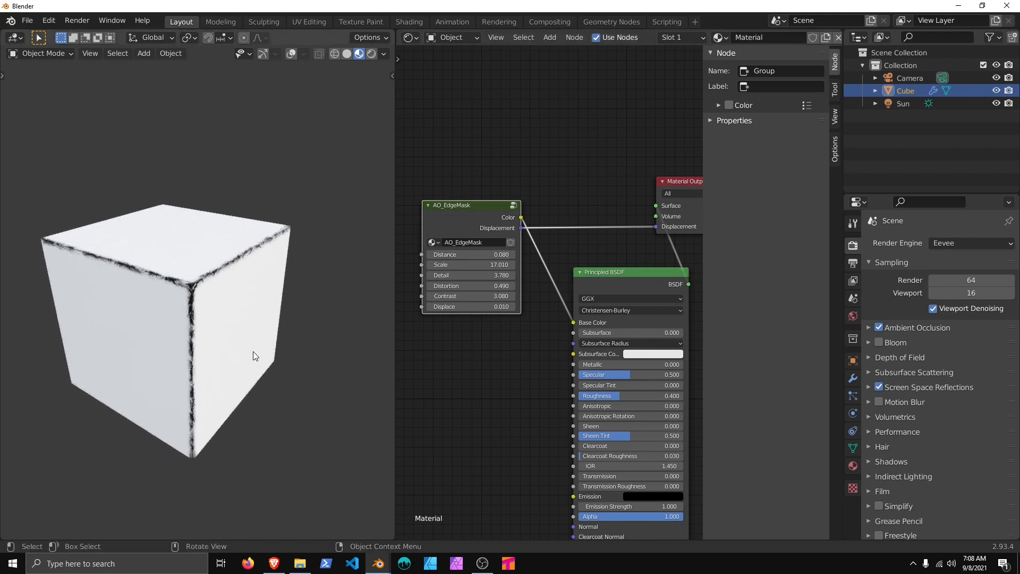
# Step: Hide the node editor's sidebar, frame all nodes, and move AO_EdgeMask farther away from the Principled BSDF to make room between them
pyautogui.click(523, 382)
pyautogui.press('n')
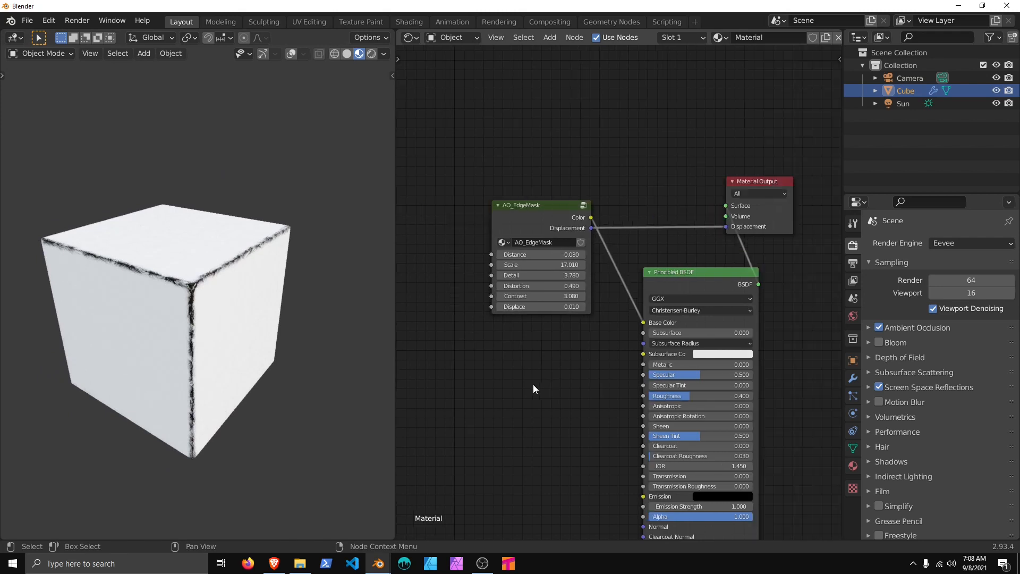
pyautogui.press('Home')
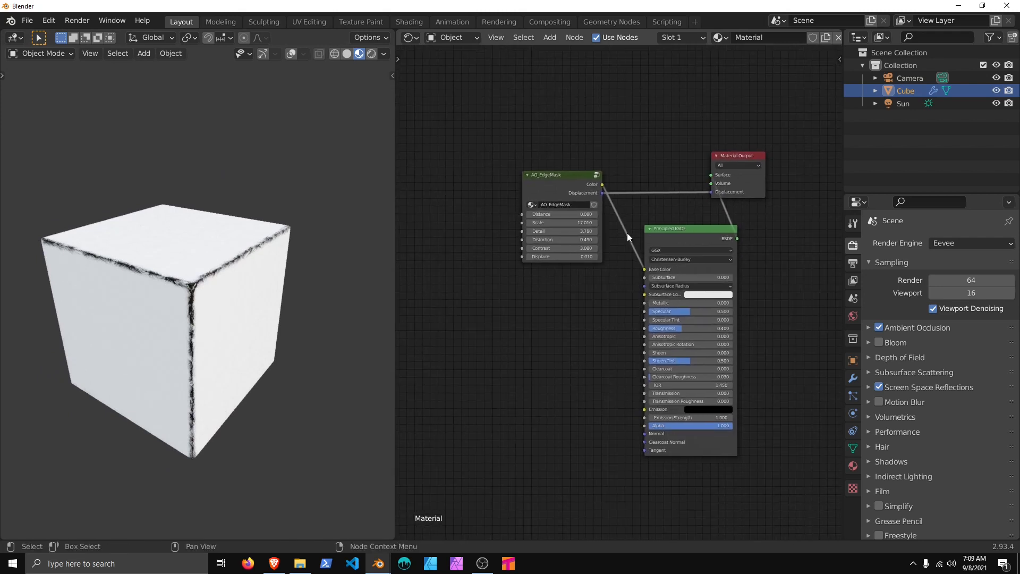
pyautogui.moveTo(562, 181); pyautogui.dragTo(440, 181)
pyautogui.scroll(1, 506, 343)
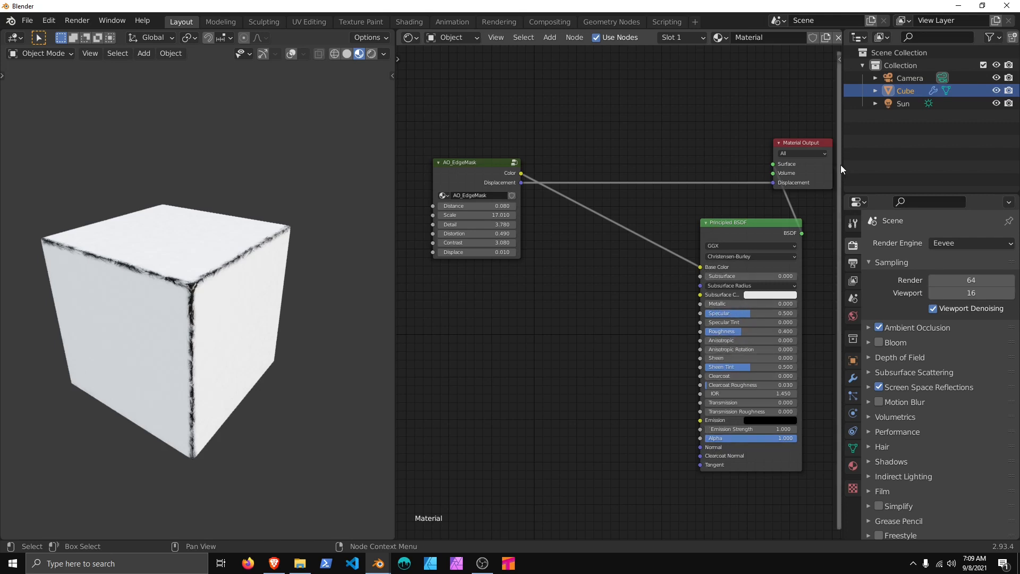
pyautogui.click(804, 158)
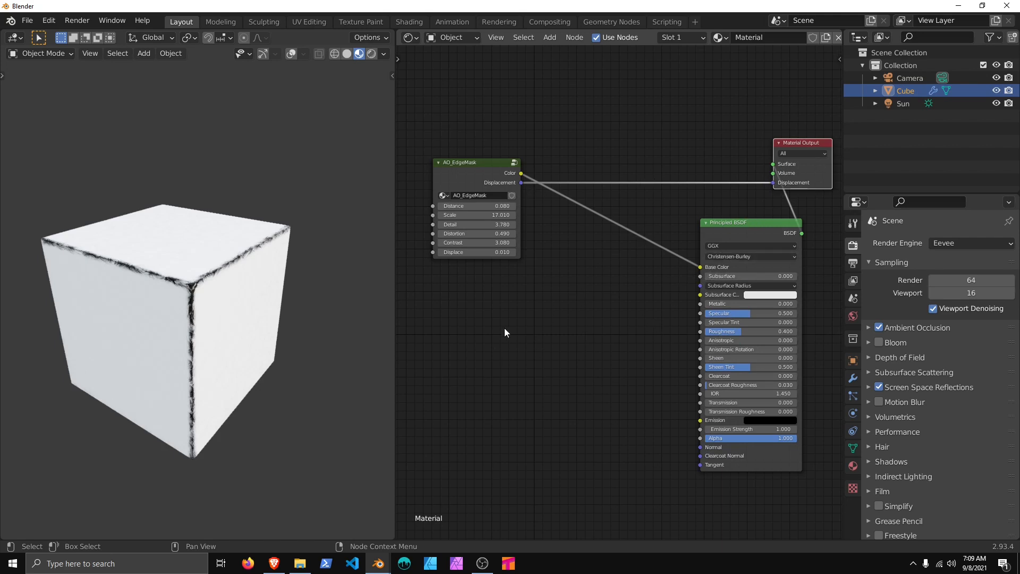
# Step: Add a MixRGB node in the space below AO_EdgeMask, before the Principled BSDF
pyautogui.hotkey('shift', 'a')
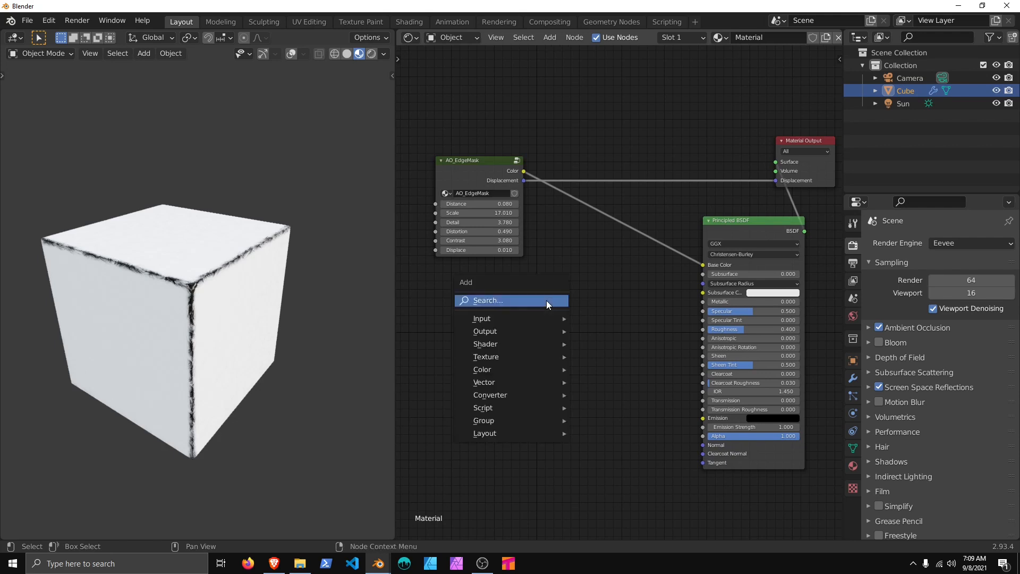
pyautogui.moveTo(493, 373)
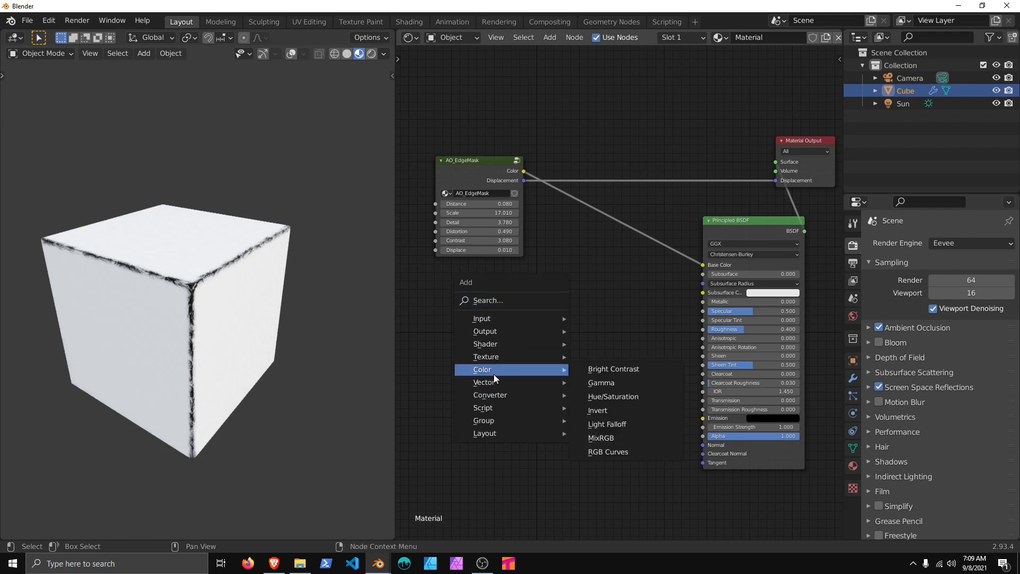
pyautogui.click(606, 438)
pyautogui.click(580, 385)
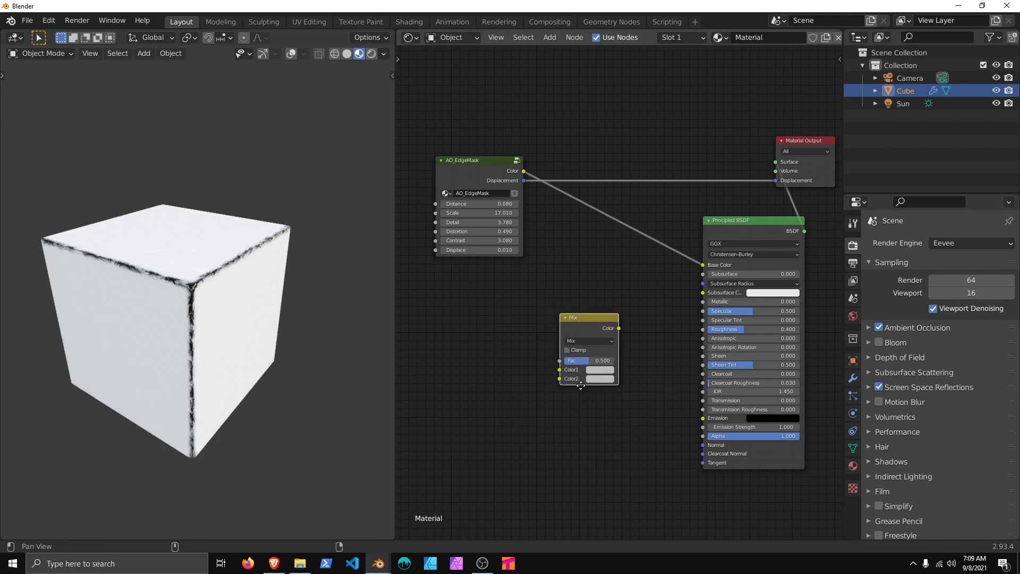
pyautogui.scroll(2, 605, 386)
pyautogui.moveTo(581, 385); pyautogui.dragTo(635, 366, button='middle')
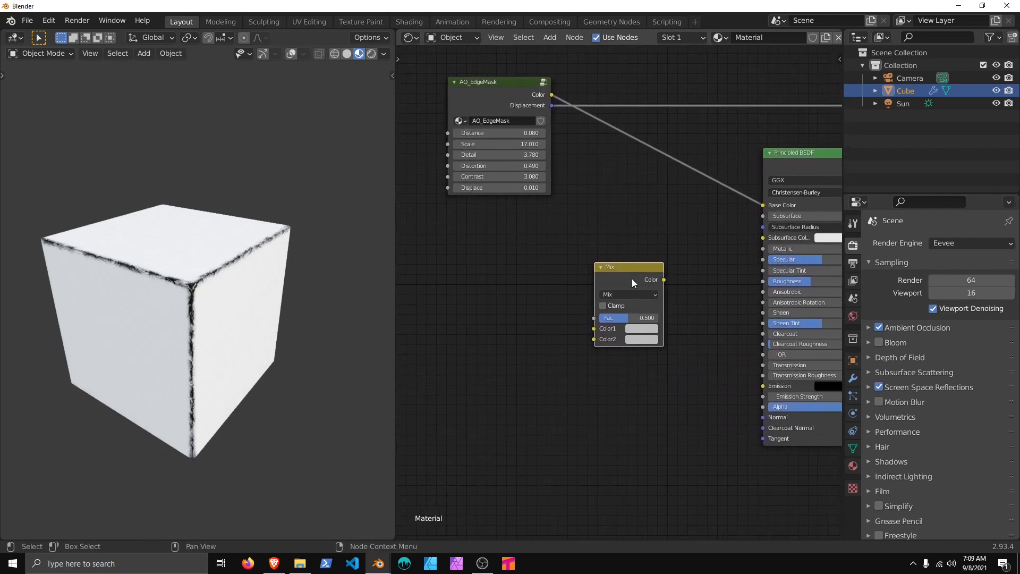
# Step: Add an Image Texture node beside the Mix node and load Base Color.tga from the rust_brown folder
pyautogui.moveTo(631, 254); pyautogui.dragTo(672, 264, button='middle')
pyautogui.hotkey('shift', 'a')
pyautogui.moveTo(527, 302)
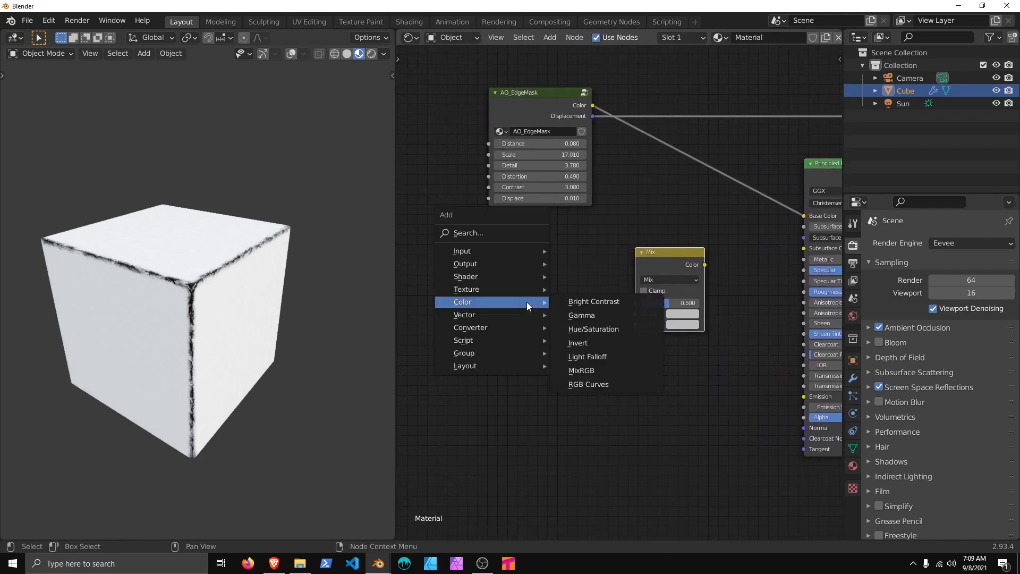
pyautogui.moveTo(508, 288)
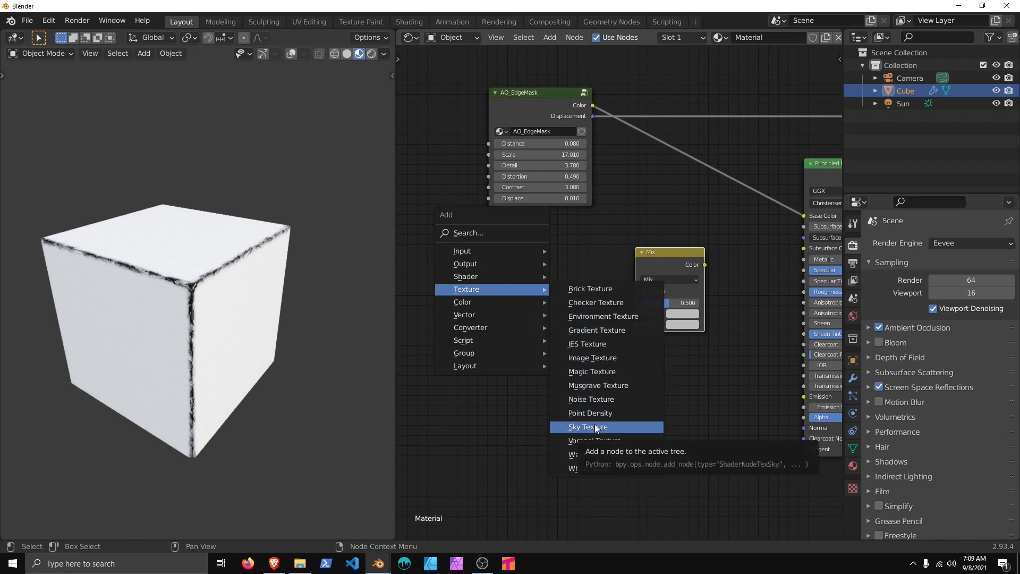
pyautogui.click(592, 356)
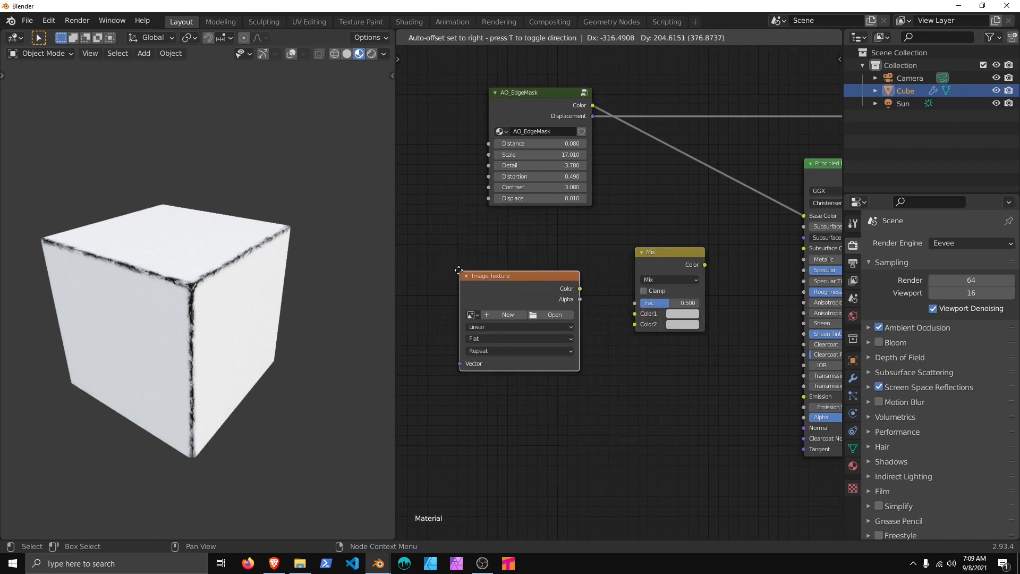
pyautogui.click(441, 243)
pyautogui.click(577, 295)
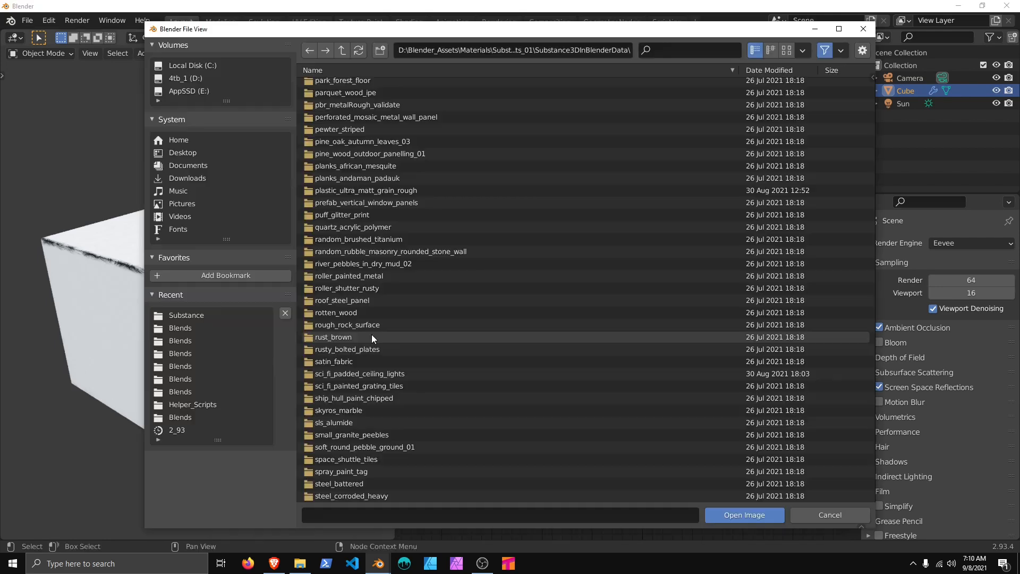
pyautogui.doubleClick(371, 337)
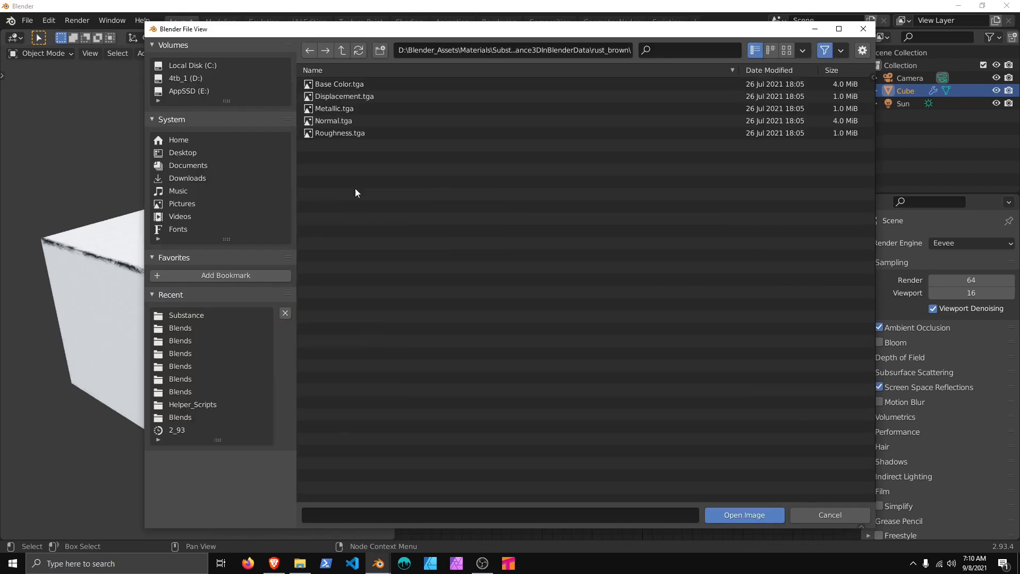
pyautogui.click(342, 87)
pyautogui.doubleClick(342, 88)
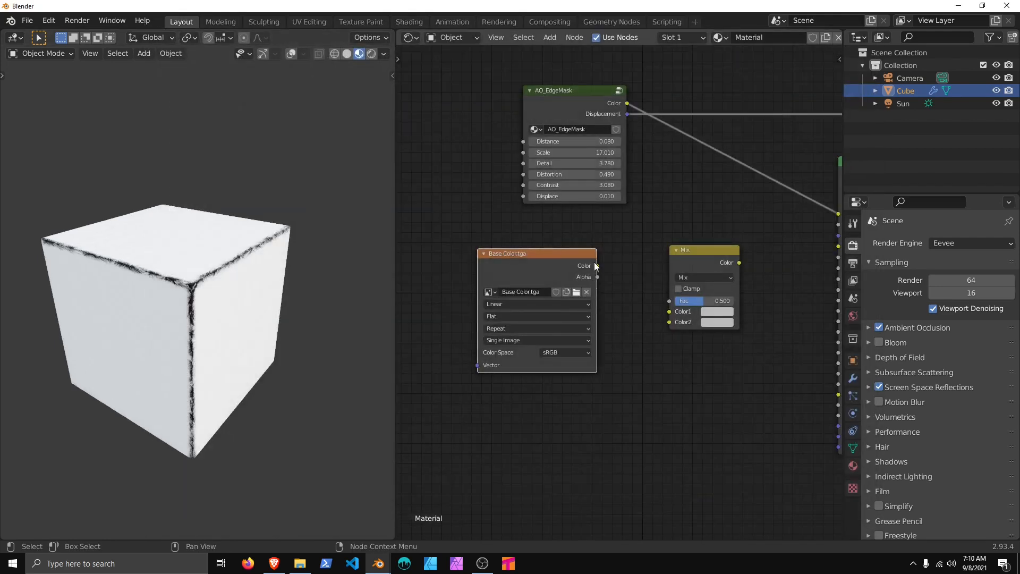
# Step: Connect the rust image's Color to the Mix node's Color1 and the Mix output to the Principled BSDF's Base Color
pyautogui.moveTo(595, 266); pyautogui.dragTo(669, 311)
pyautogui.moveTo(748, 295); pyautogui.dragTo(593, 326, button='middle')
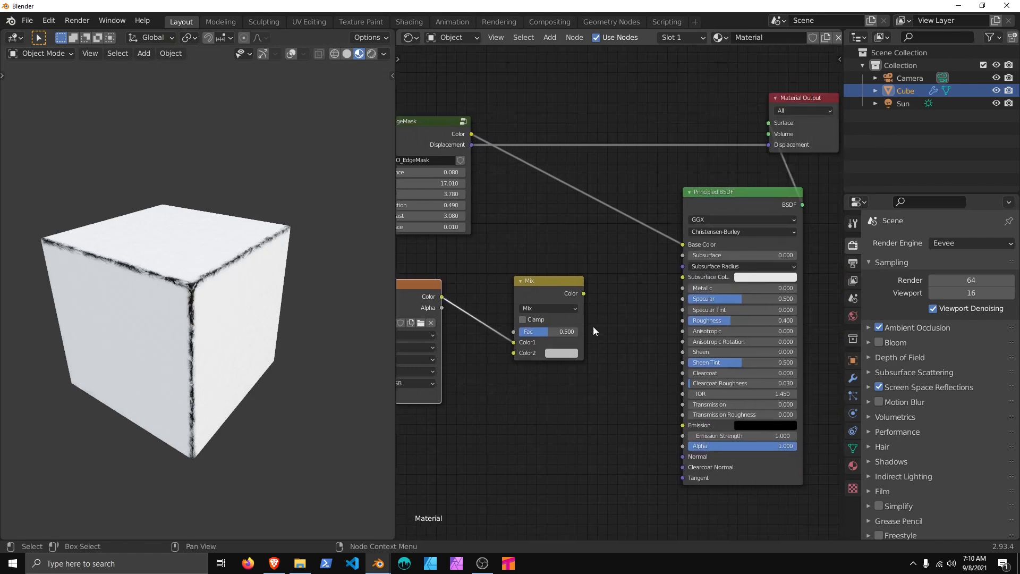
pyautogui.moveTo(584, 293); pyautogui.dragTo(682, 244)
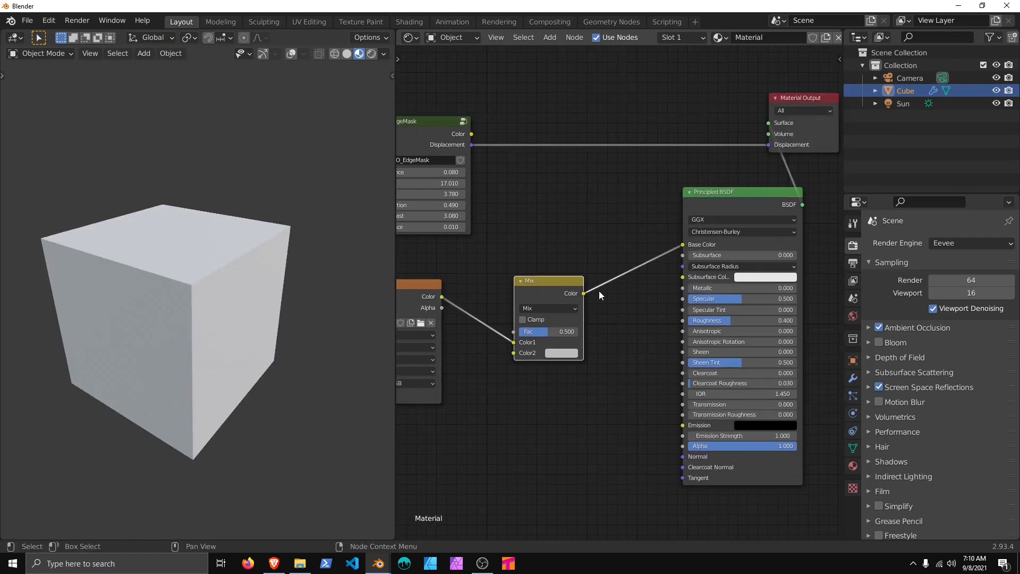
# Step: Connect AO_EdgeMask's Color output to the Mix node's Fac input
pyautogui.moveTo(514, 342); pyautogui.dragTo(582, 322, button='middle')
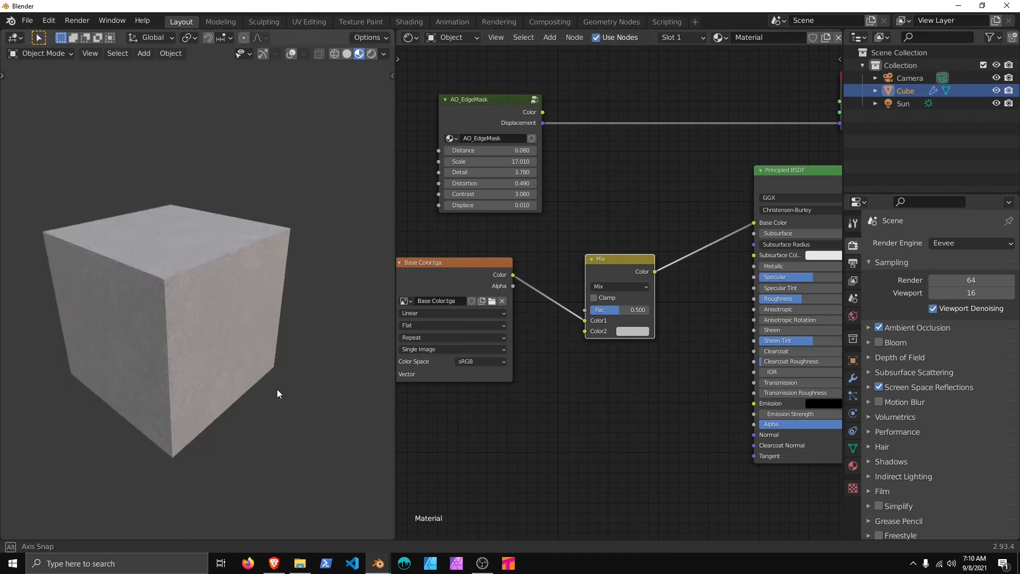
pyautogui.moveTo(500, 245); pyautogui.dragTo(508, 243, button='middle')
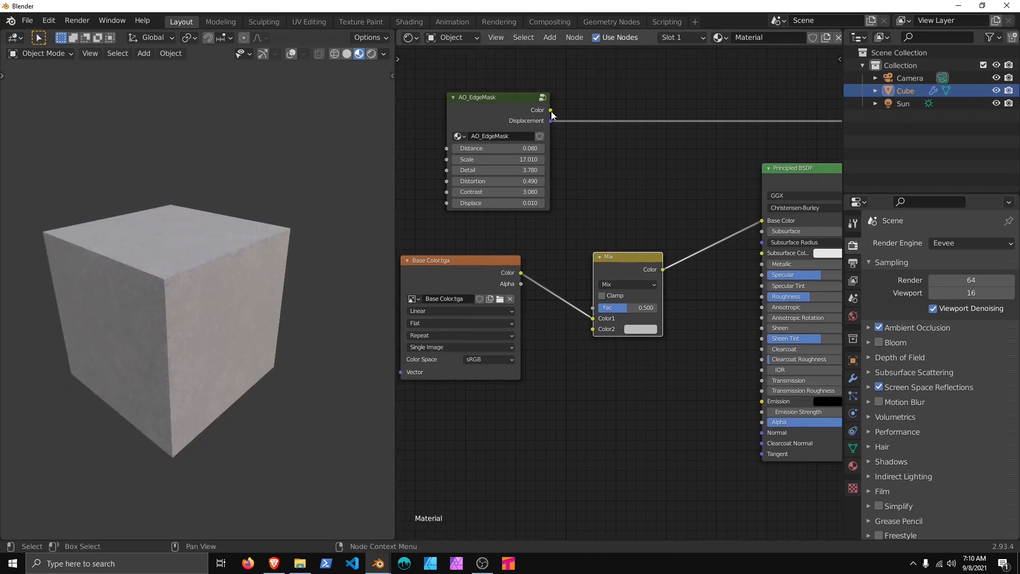
pyautogui.moveTo(551, 111); pyautogui.dragTo(563, 301)
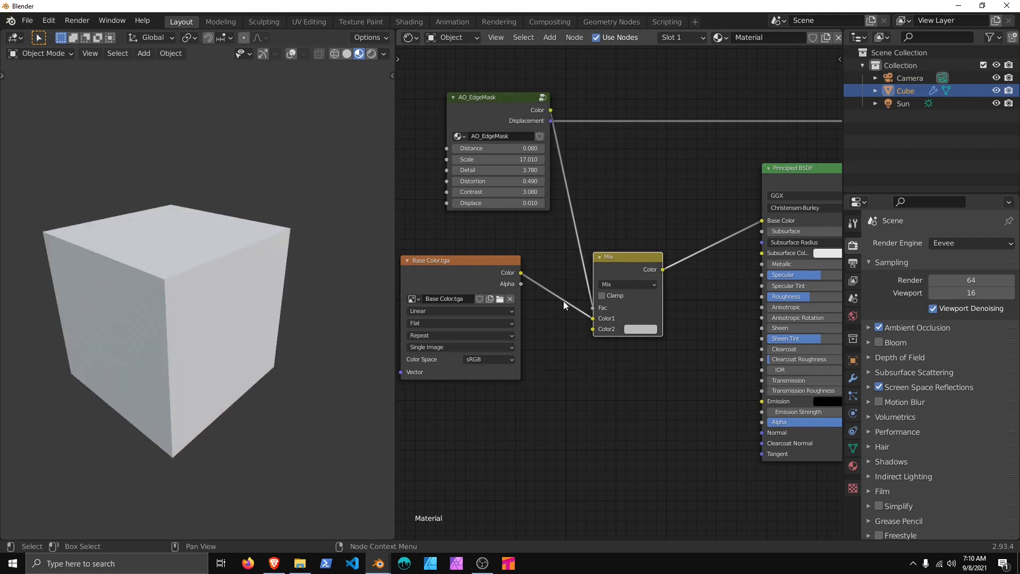
# Step: Set the Mix node's Color2 to black, enable Clamp, and inspect the rust along the cube's edges
pyautogui.click(627, 330)
pyautogui.moveTo(716, 211); pyautogui.dragTo(707, 259)
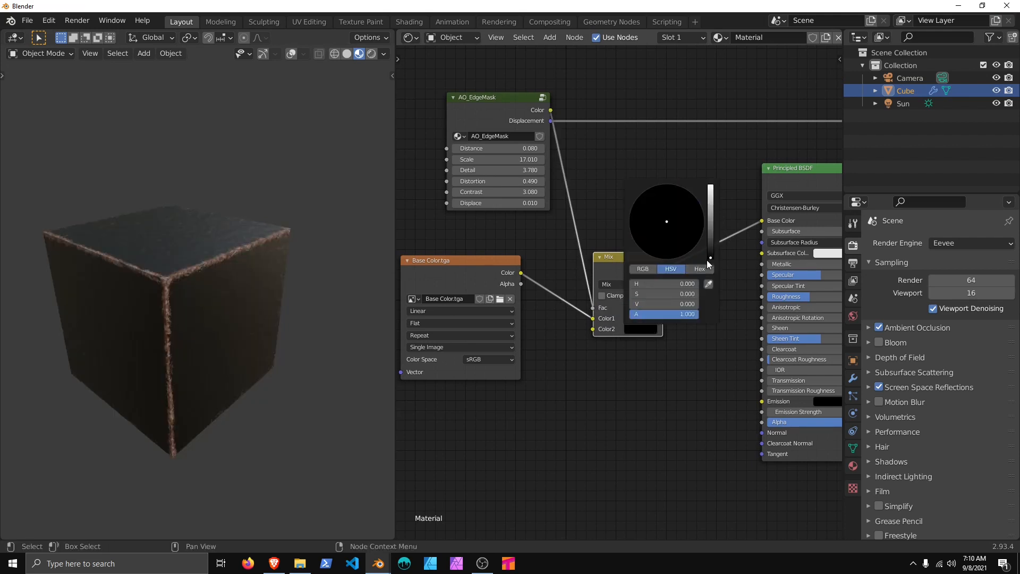
pyautogui.moveTo(257, 378); pyautogui.dragTo(273, 349, button='middle')
pyautogui.scroll(5, 255, 336)
pyautogui.scroll(-5, 255, 336)
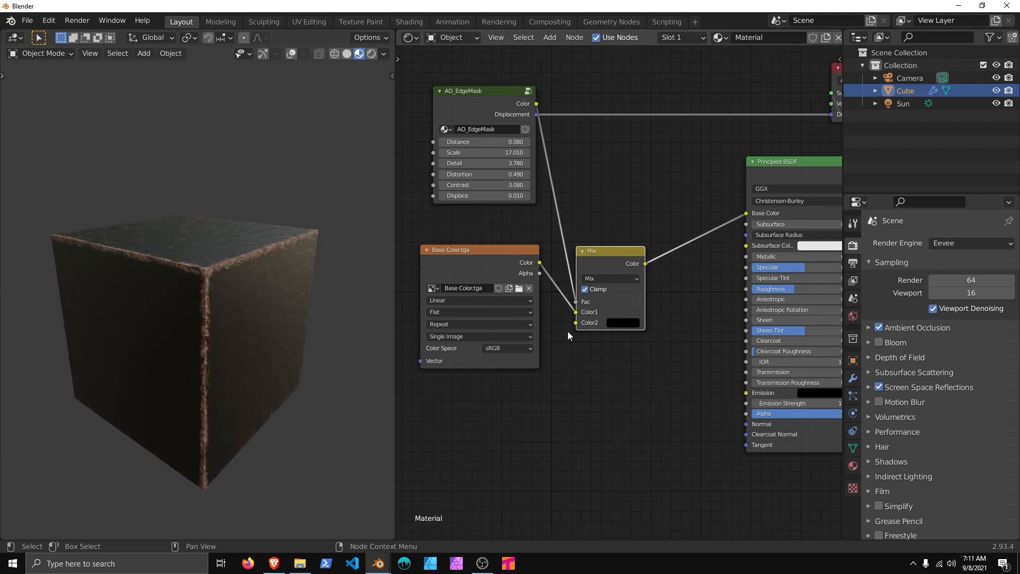
pyautogui.click(511, 264)
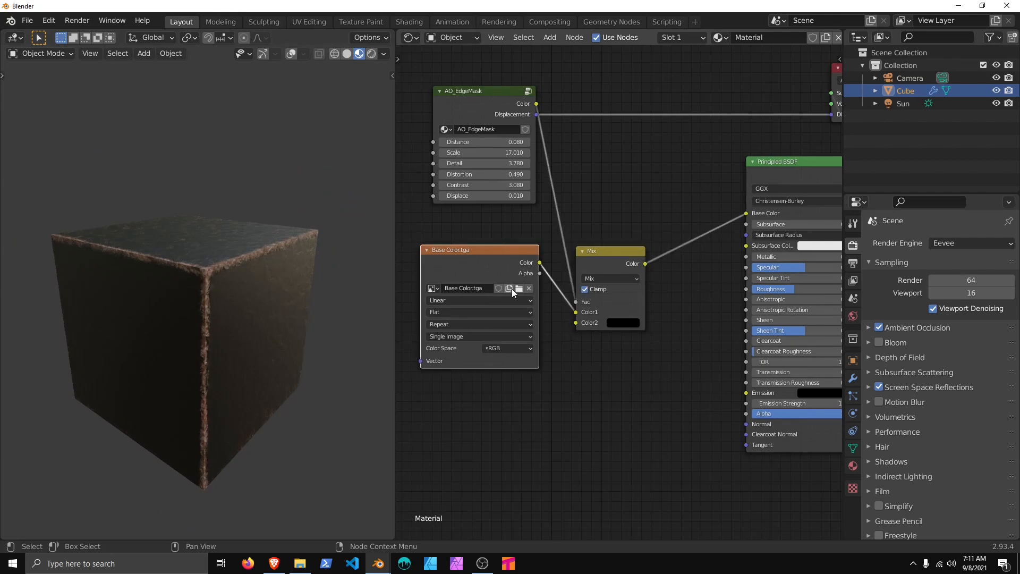
pyautogui.click(519, 288)
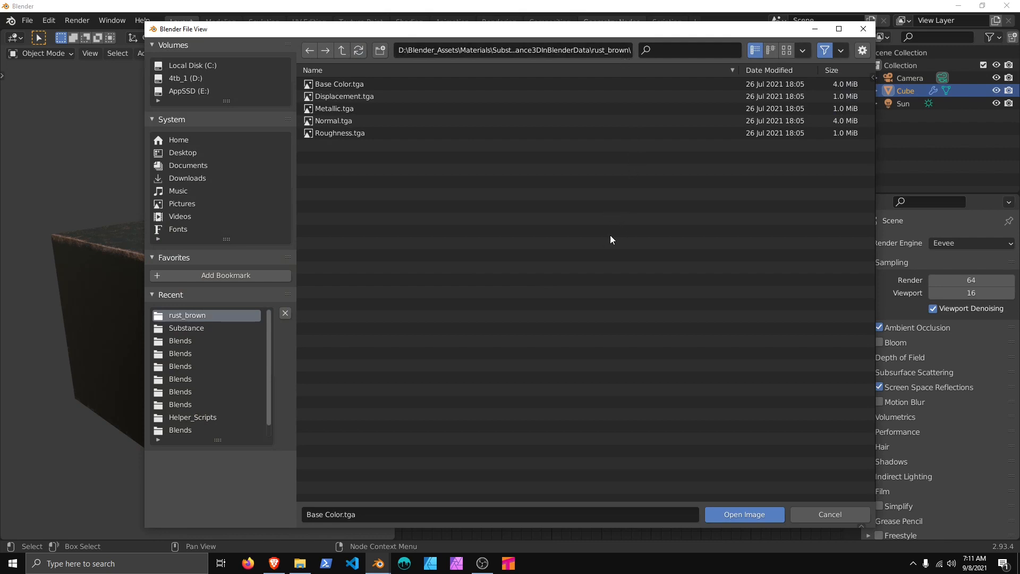
pyautogui.click(817, 510)
# Step: Reposition the Mix node so it sits level with the rust image node, between it and the Principled BSDF
pyautogui.moveTo(585, 379); pyautogui.dragTo(588, 351, button='middle')
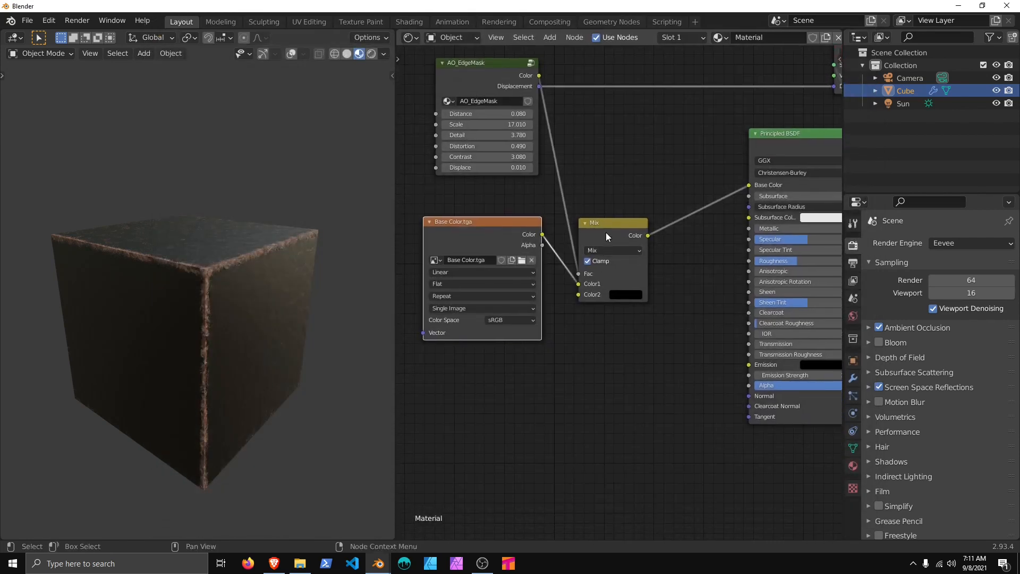
pyautogui.moveTo(605, 231); pyautogui.dragTo(626, 181)
pyautogui.moveTo(534, 66); pyautogui.dragTo(516, 141, button='middle')
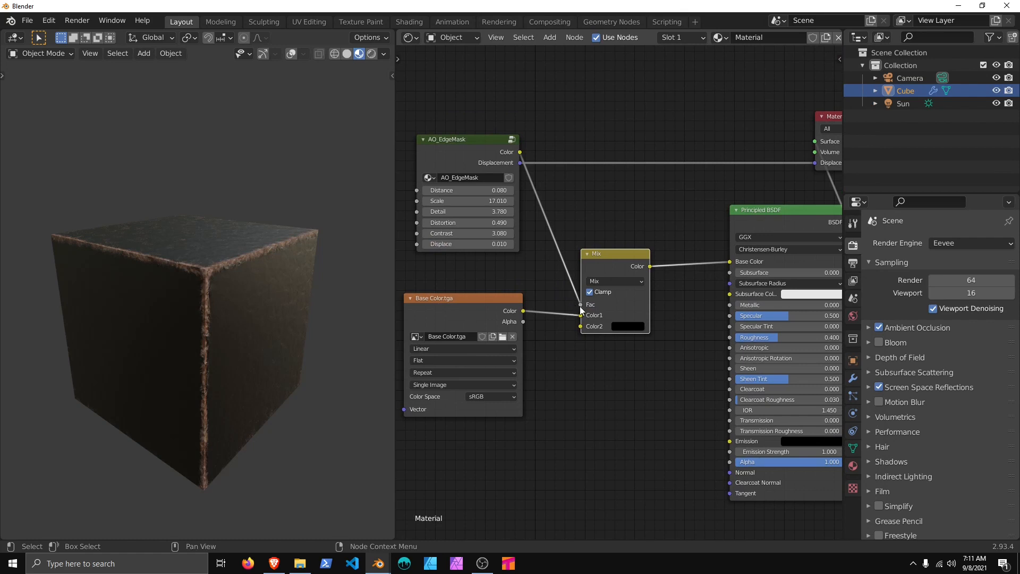
pyautogui.moveTo(614, 262); pyautogui.dragTo(614, 257)
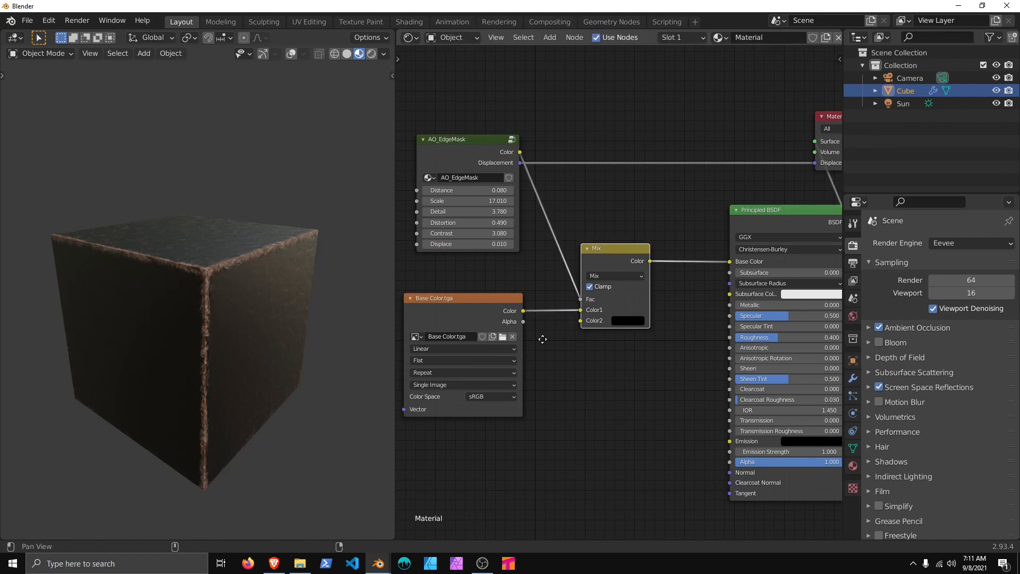
pyautogui.moveTo(453, 302); pyautogui.dragTo(473, 279, button='middle')
pyautogui.click(467, 298)
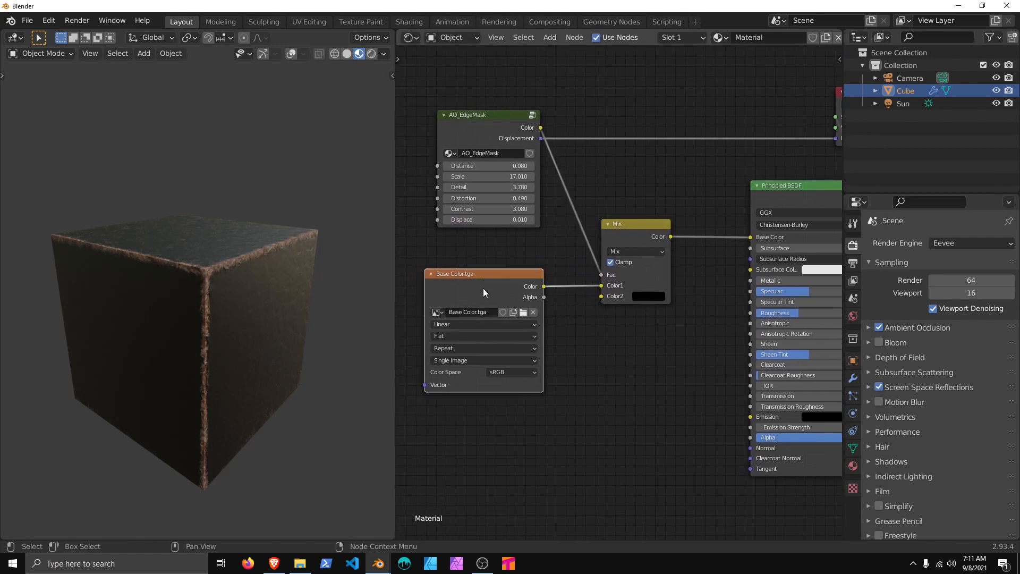
pyautogui.moveTo(644, 224); pyautogui.dragTo(622, 280)
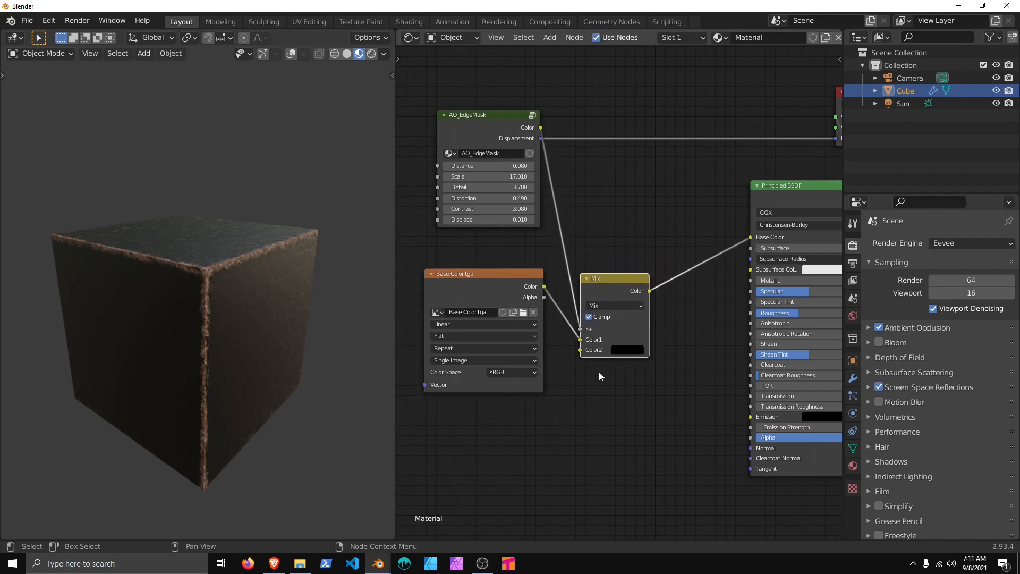
# Step: Duplicate the Base Color.tga image node and place the copy directly below the original
pyautogui.moveTo(599, 376); pyautogui.dragTo(601, 323, button='middle')
pyautogui.click(498, 225)
pyautogui.hotkey('shift', 'd')
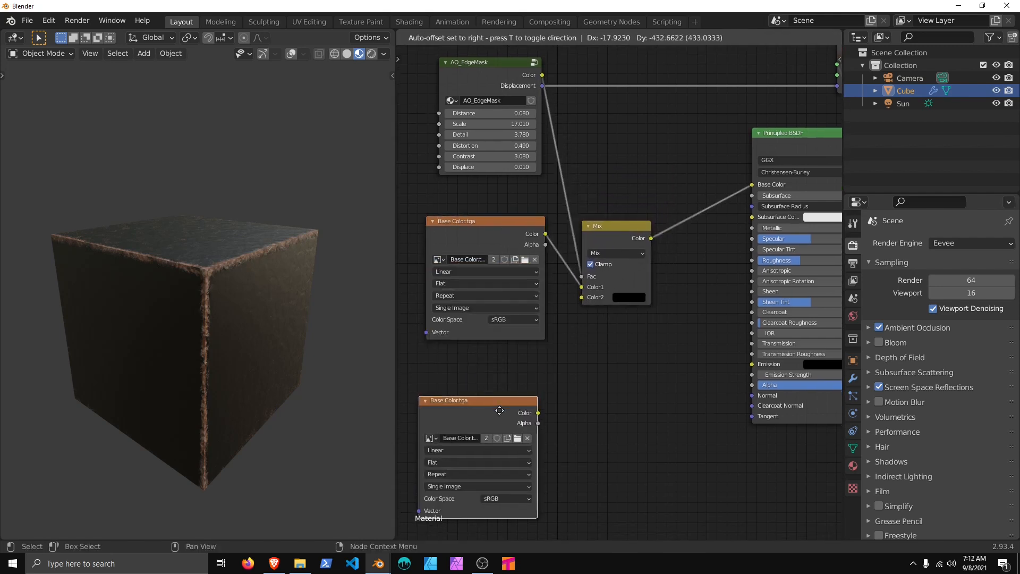
pyautogui.click(505, 365)
# Step: Place the duplicated image node and load Base Color.tga from the metal_sandblasted folder into it, searching the material folders for "metal"
pyautogui.click(523, 393)
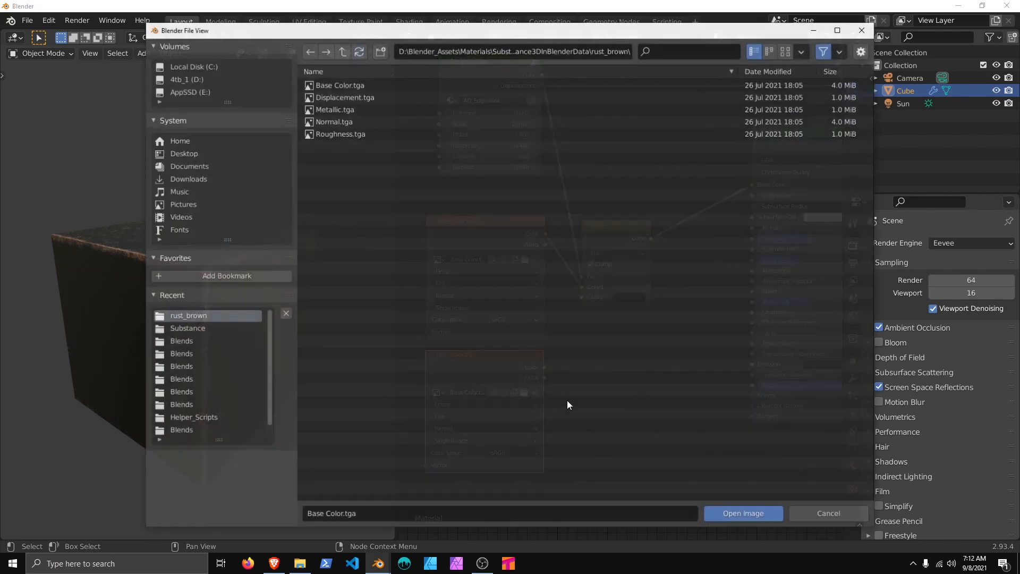
pyautogui.click(343, 51)
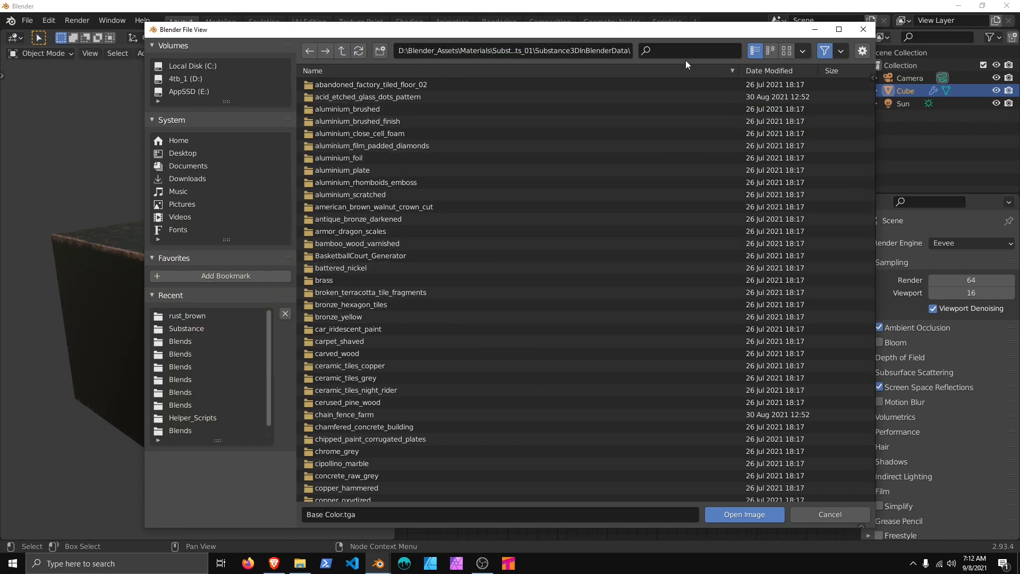
pyautogui.click(702, 51)
pyautogui.write('metal')
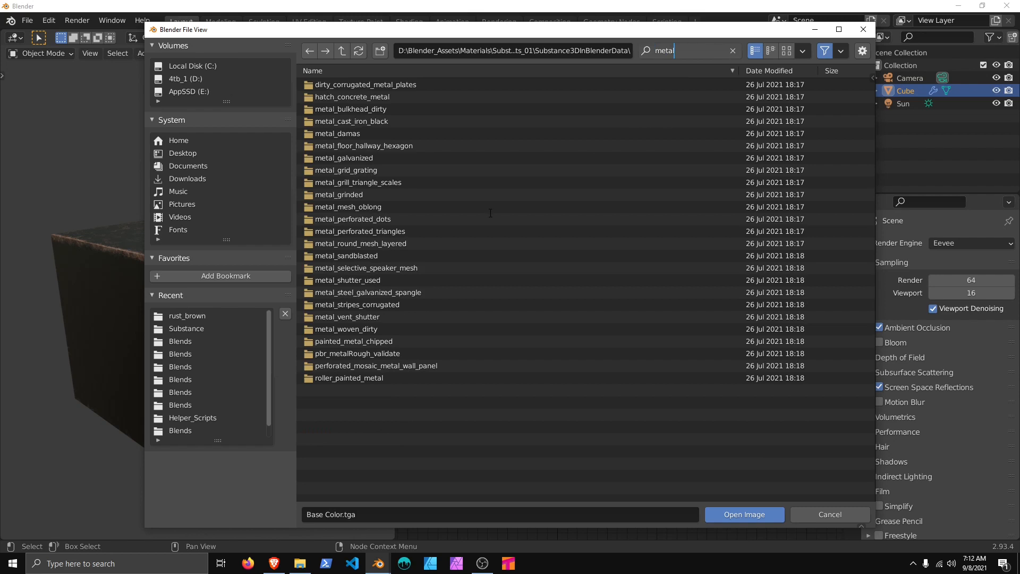
pyautogui.doubleClick(372, 256)
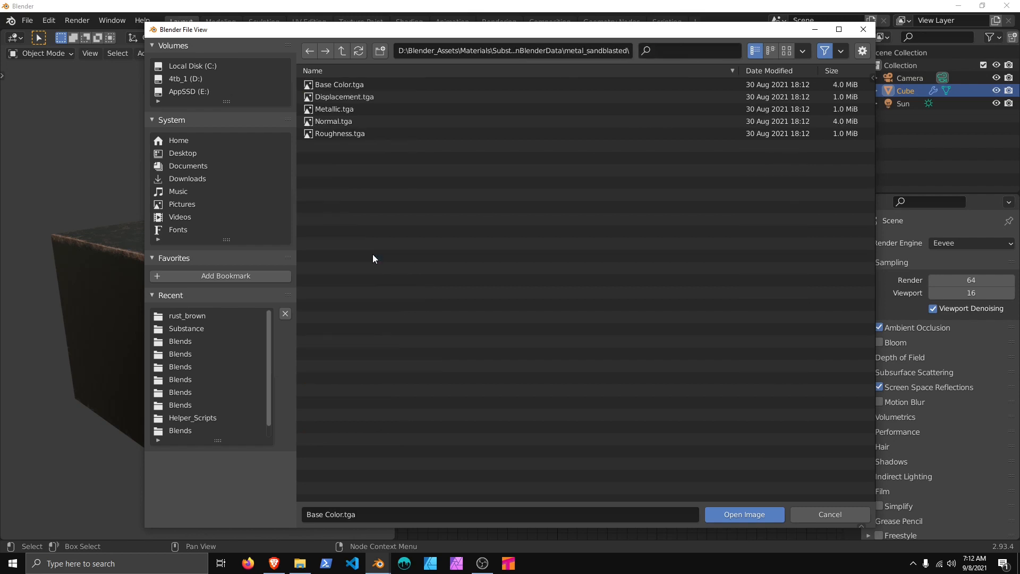
pyautogui.doubleClick(348, 84)
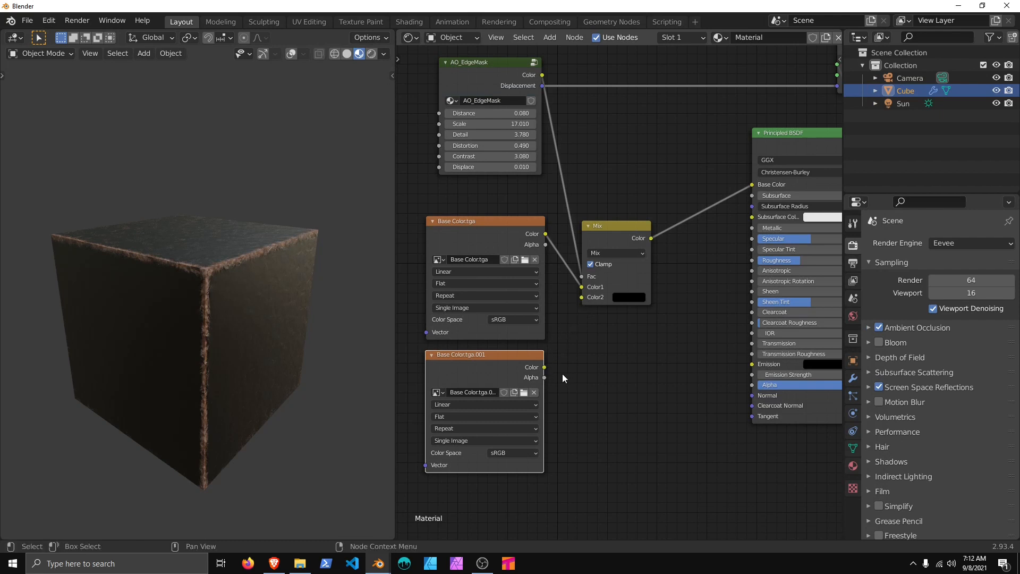
# Step: Connect the metal_sandblasted image's Color output to the Mix node's Color2 input and inspect the blend along the cube's edges
pyautogui.moveTo(545, 368); pyautogui.dragTo(581, 297)
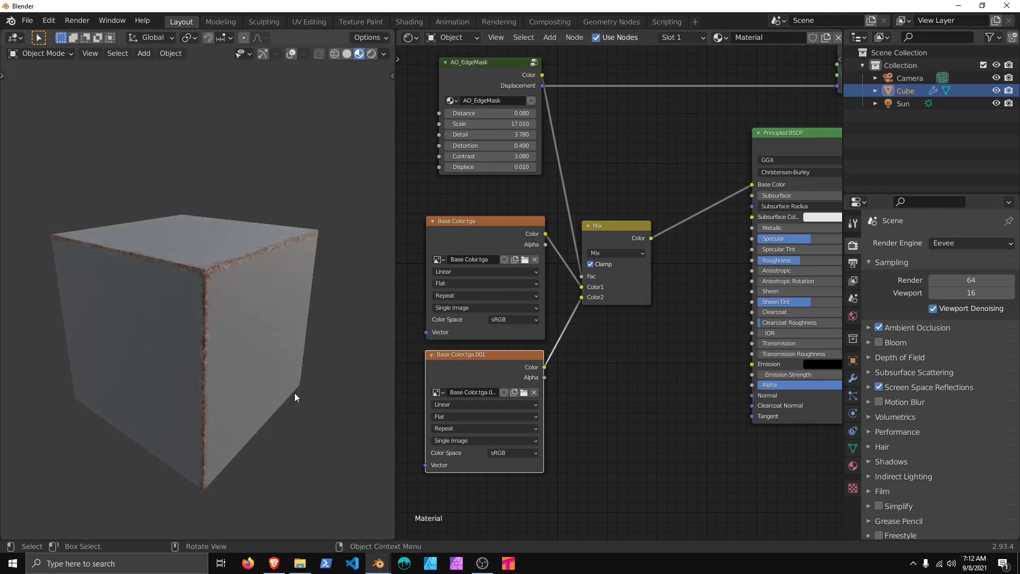
pyautogui.moveTo(267, 405); pyautogui.dragTo(308, 359, button='middle')
pyautogui.moveTo(244, 365); pyautogui.dragTo(343, 365, button='middle')
pyautogui.scroll(4, 250, 378)
pyautogui.scroll(-4, 267, 345)
pyautogui.scroll(-2, 576, 323)
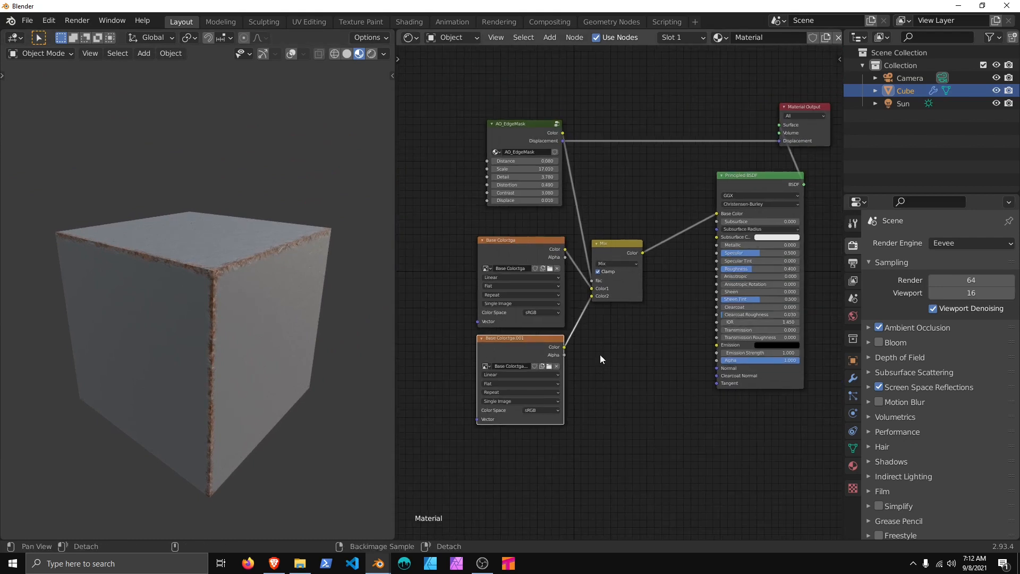
# Step: Rearrange the Mix node and the two Base Color image nodes to leave a wider gap between the images and the Mix node
pyautogui.moveTo(600, 355); pyautogui.dragTo(627, 293, button='middle')
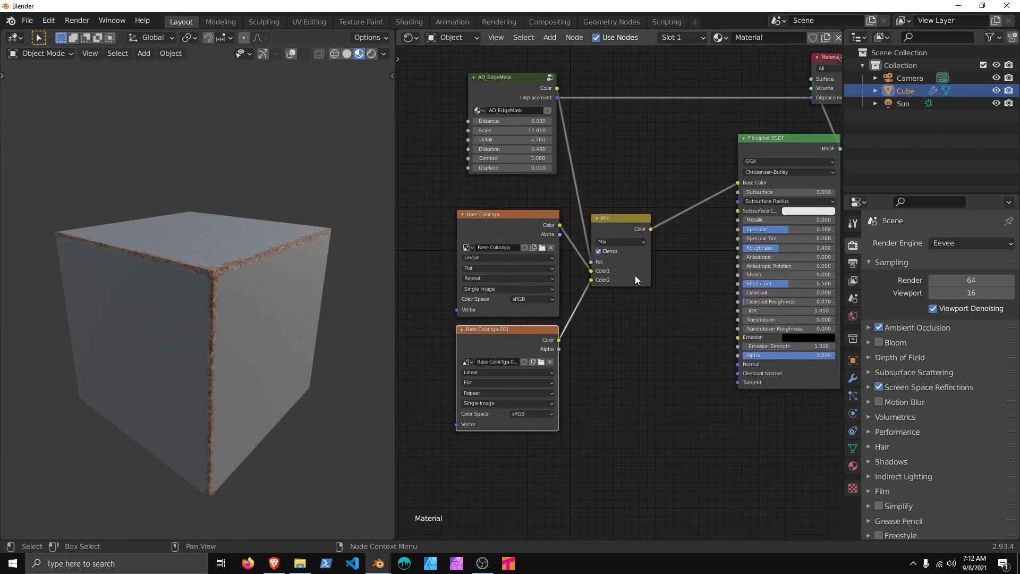
pyautogui.moveTo(635, 275); pyautogui.dragTo(640, 304)
pyautogui.moveTo(622, 317); pyautogui.dragTo(631, 304, button='middle')
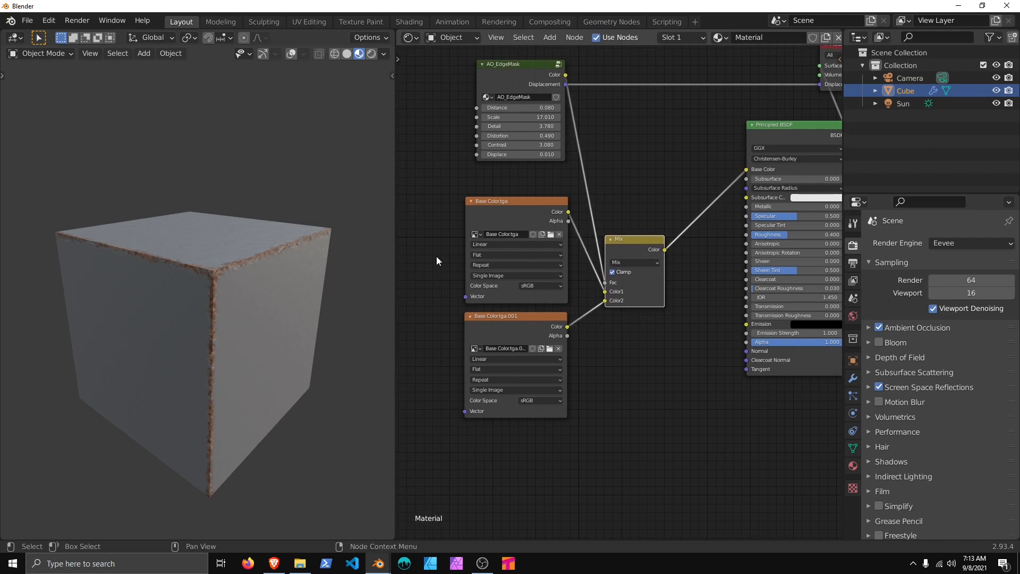
pyautogui.moveTo(435, 260); pyautogui.dragTo(492, 324)
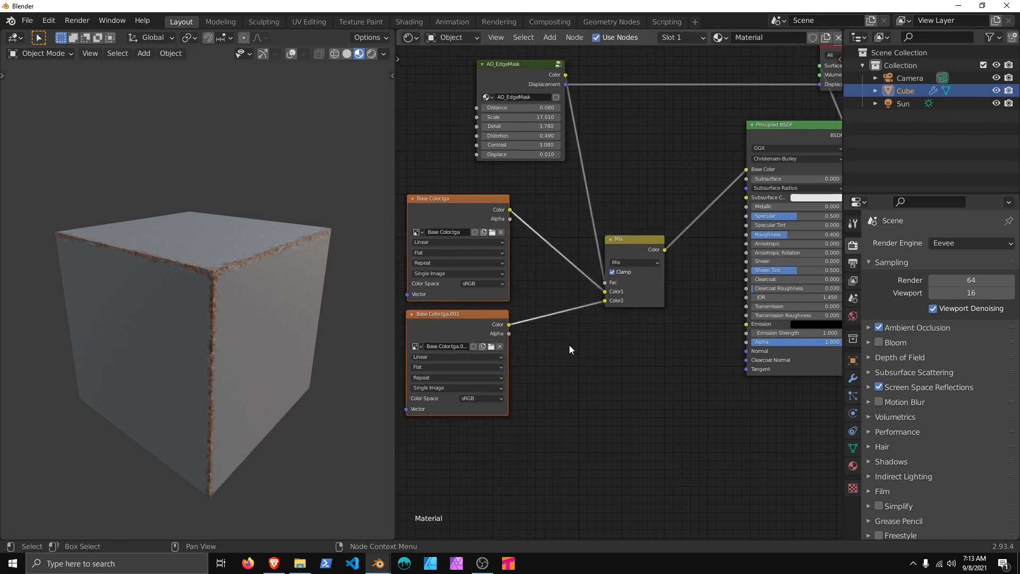
pyautogui.moveTo(569, 349); pyautogui.dragTo(577, 364, button='middle')
pyautogui.moveTo(629, 304); pyautogui.dragTo(652, 286)
pyautogui.moveTo(648, 322); pyautogui.dragTo(639, 309, button='middle')
# Step: Duplicate the Mix node twice, stacking the two copies below the original
pyautogui.hotkey('shift', 'd')
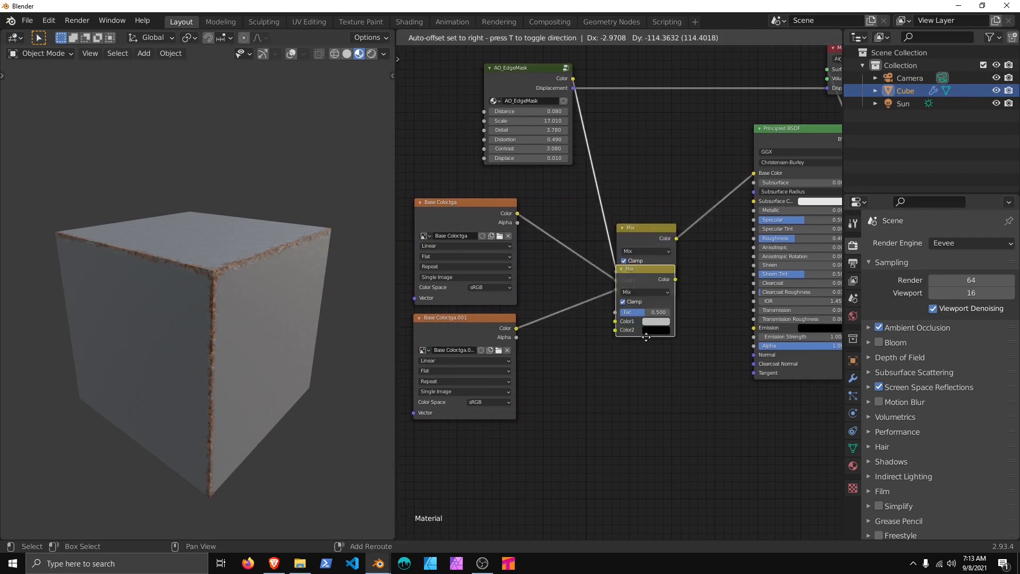
pyautogui.click(648, 344)
pyautogui.hotkey('shift', 'd')
pyautogui.click(648, 415)
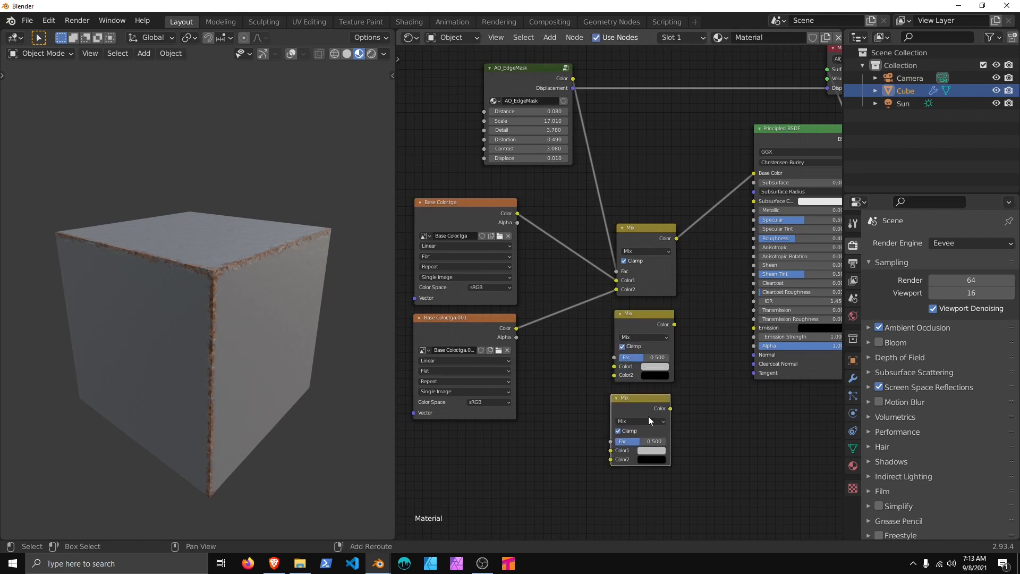
pyautogui.hotkey('shift', 'd')
pyautogui.click(649, 496)
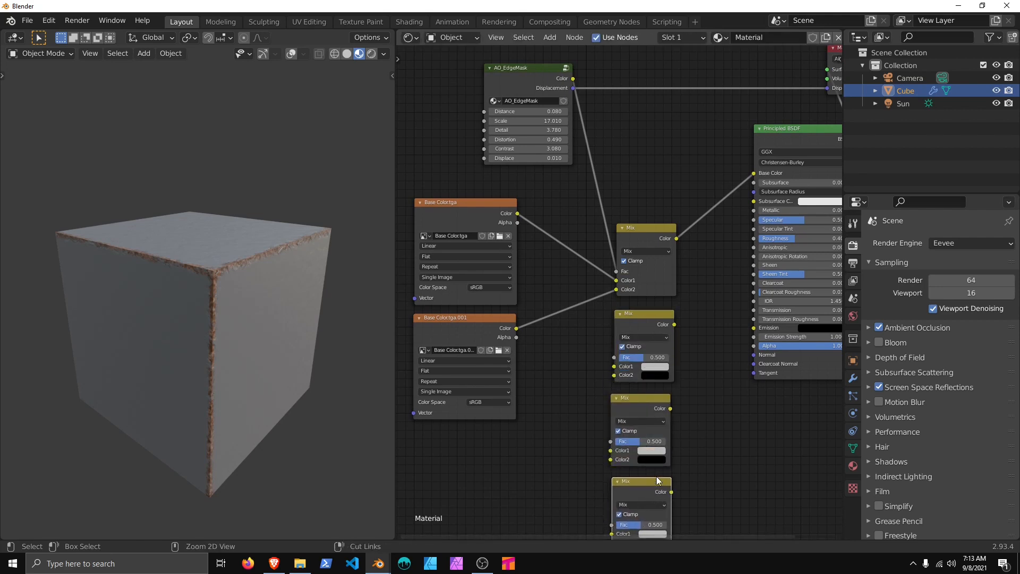
pyautogui.hotkey('ctrl', 'z')
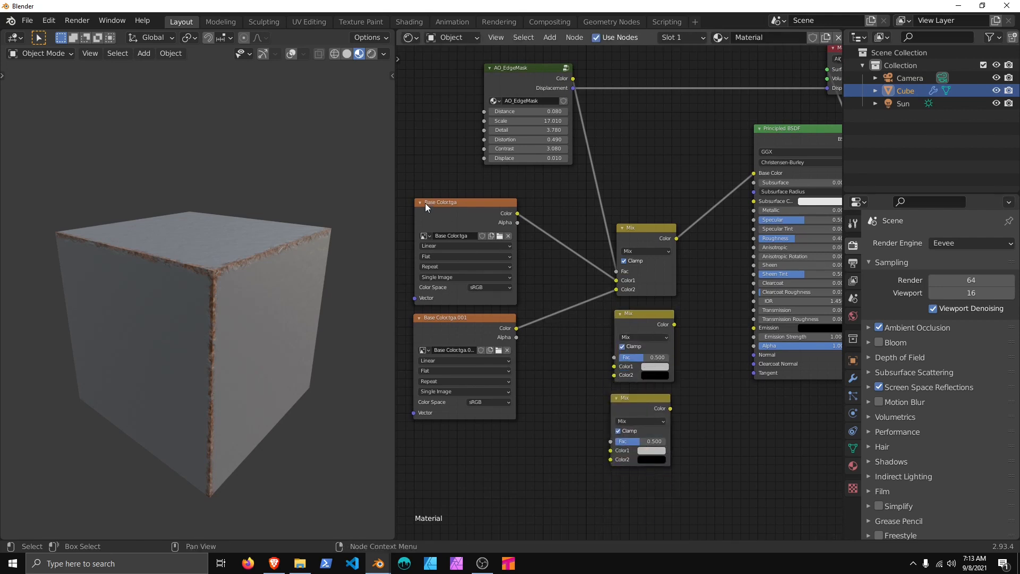
# Step: Duplicate the pair of Base Color image nodes twice, stacking both copied pairs below the originals
pyautogui.moveTo(523, 362); pyautogui.dragTo(579, 211, button='middle')
pyautogui.hotkey('shift', 'd')
pyautogui.click(540, 399)
pyautogui.hotkey('shift', 'd')
pyautogui.click(579, 441)
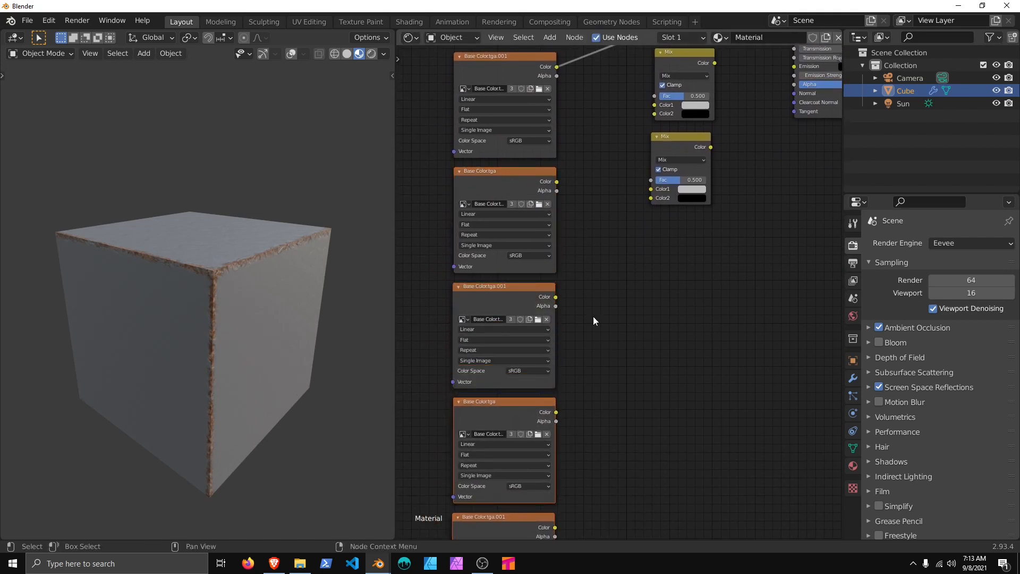
# Step: Connect each duplicated image pair's Color outputs to Color1 and Color2 of its own duplicated Mix node
pyautogui.moveTo(591, 246); pyautogui.dragTo(571, 409, button='middle')
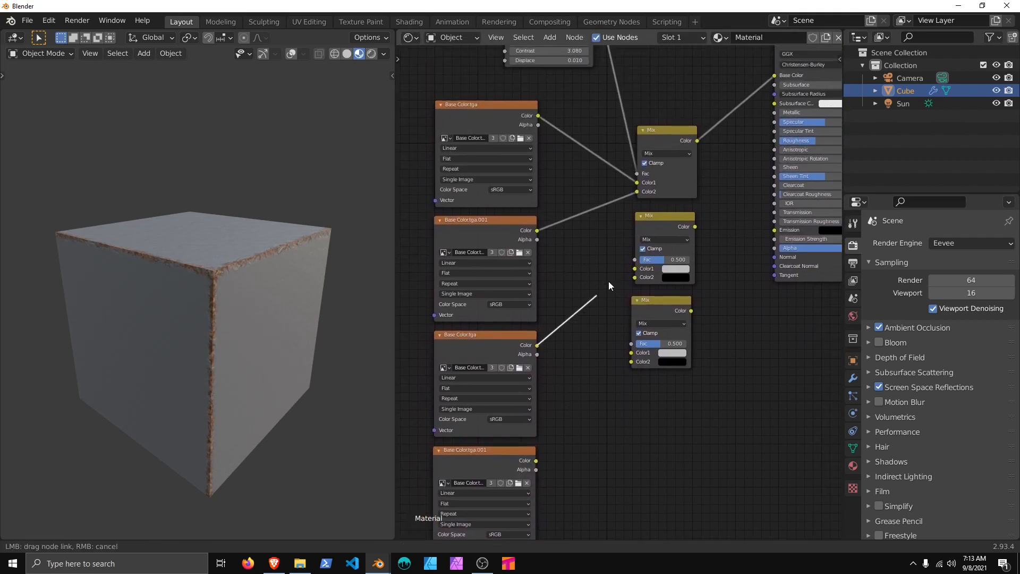
pyautogui.moveTo(546, 433); pyautogui.dragTo(546, 417, button='middle')
pyautogui.moveTo(632, 252); pyautogui.dragTo(639, 260)
pyautogui.moveTo(552, 434); pyautogui.dragTo(553, 278, button='middle')
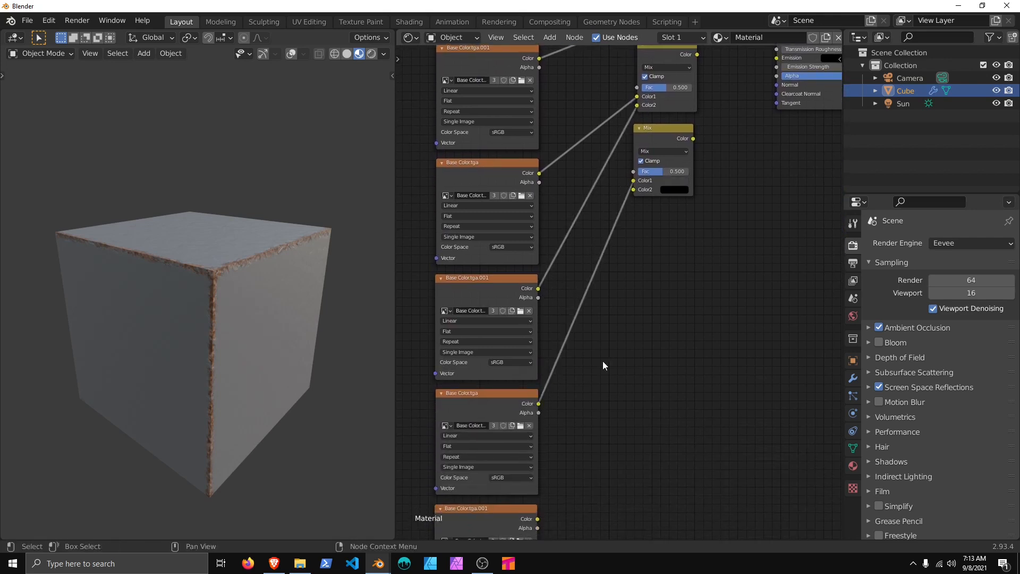
pyautogui.moveTo(603, 365); pyautogui.dragTo(598, 290, button='middle')
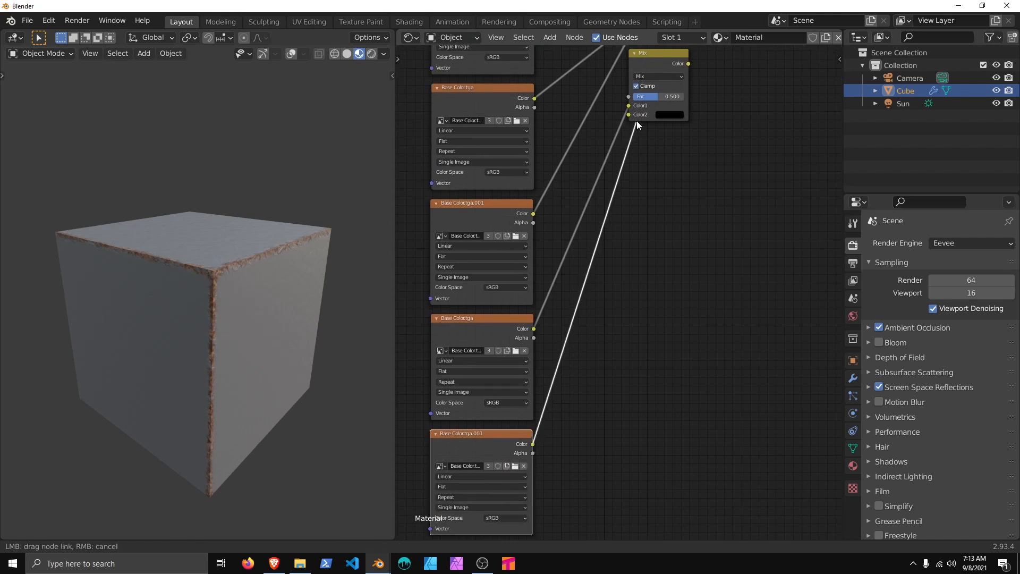
pyautogui.moveTo(636, 120); pyautogui.dragTo(629, 117)
# Step: Connect AO_EdgeMask's Color output to the Fac inputs of both duplicated Mix nodes
pyautogui.moveTo(582, 221); pyautogui.dragTo(574, 467, button='middle')
pyautogui.scroll(1, 581, 365)
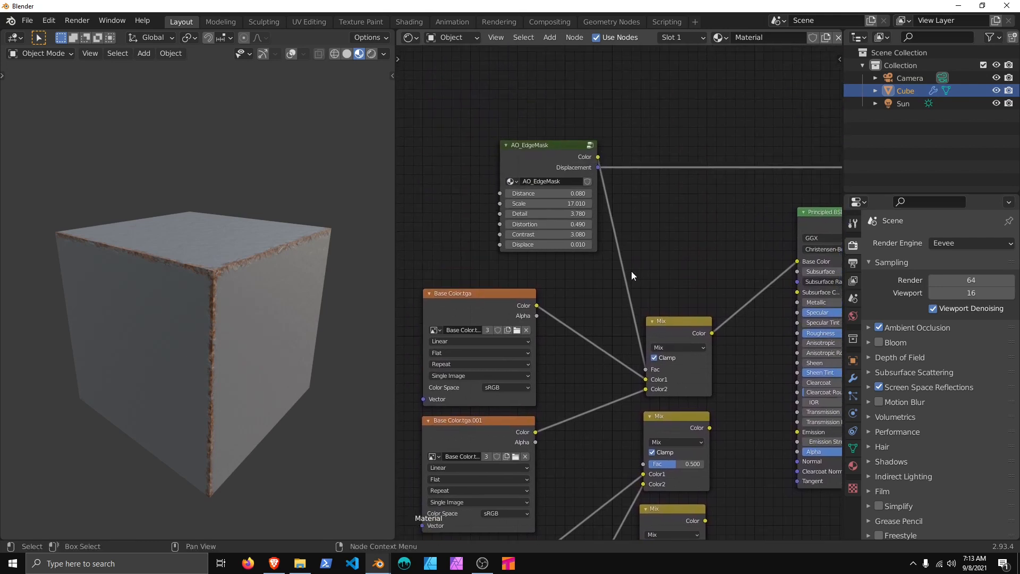
pyautogui.moveTo(631, 271); pyautogui.dragTo(596, 240, button='middle')
pyautogui.keyDown('ctrl'); pyautogui.moveTo(595, 239); pyautogui.dragTo(574, 177, button='middle'); pyautogui.keyUp('ctrl')
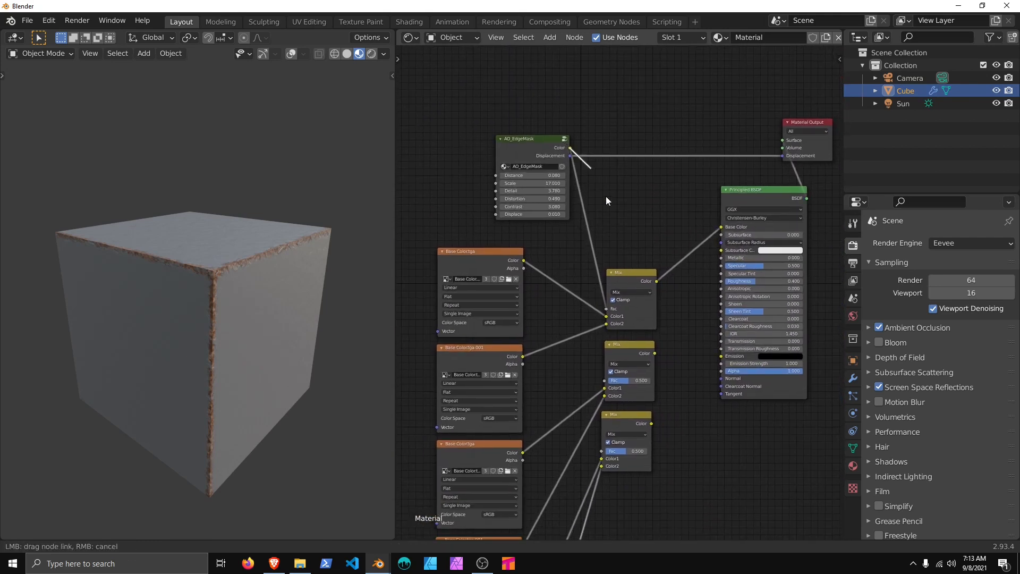
pyautogui.moveTo(603, 378); pyautogui.dragTo(604, 380)
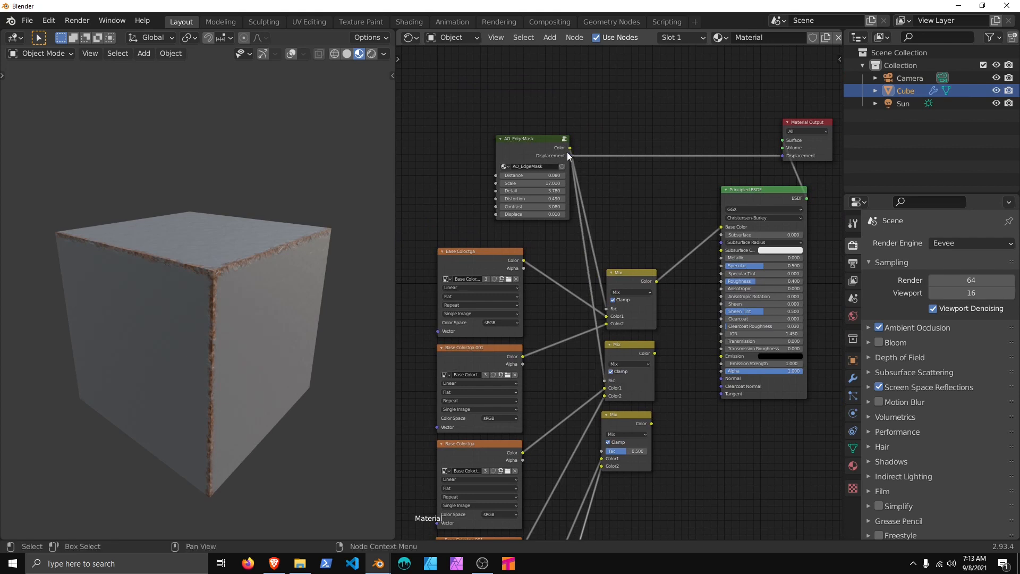
pyautogui.moveTo(570, 148); pyautogui.dragTo(601, 451)
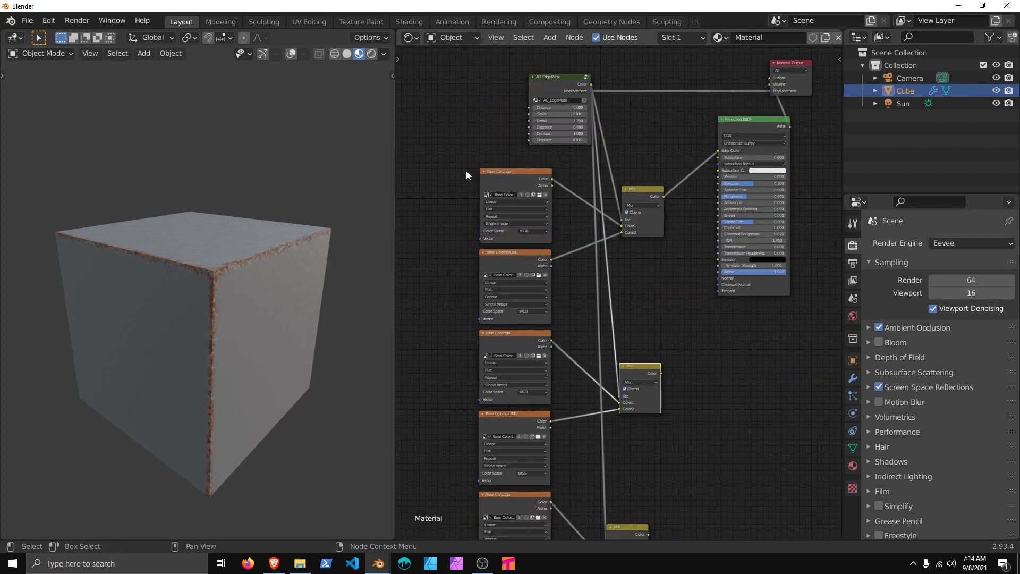
pyautogui.moveTo(460, 169); pyautogui.dragTo(670, 291)
pyautogui.moveTo(629, 346); pyautogui.dragTo(624, 198, button='middle')
pyautogui.moveTo(464, 204); pyautogui.dragTo(627, 336)
pyautogui.moveTo(625, 355); pyautogui.dragTo(629, 293, button='middle')
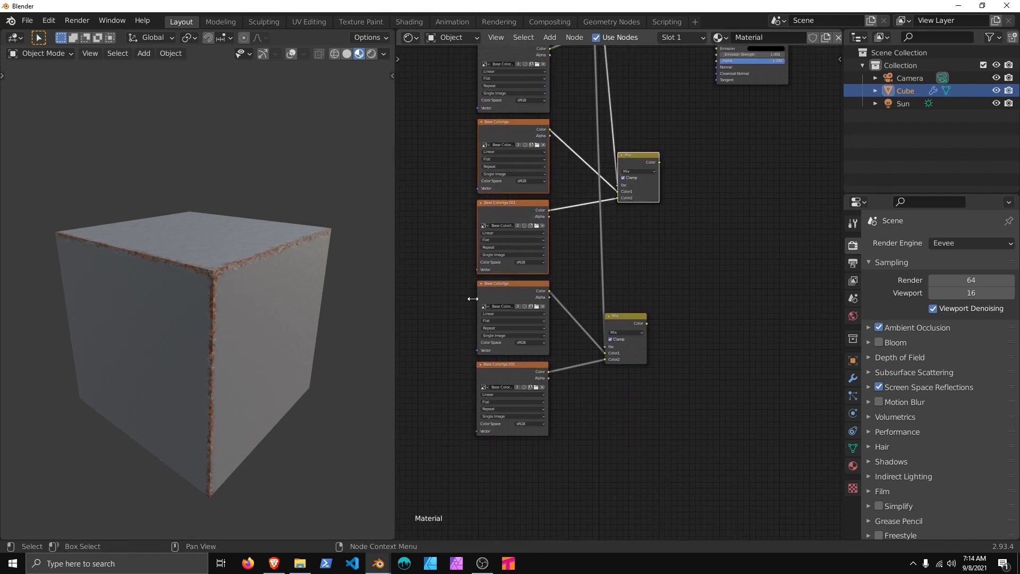
pyautogui.moveTo(448, 303); pyautogui.dragTo(664, 445)
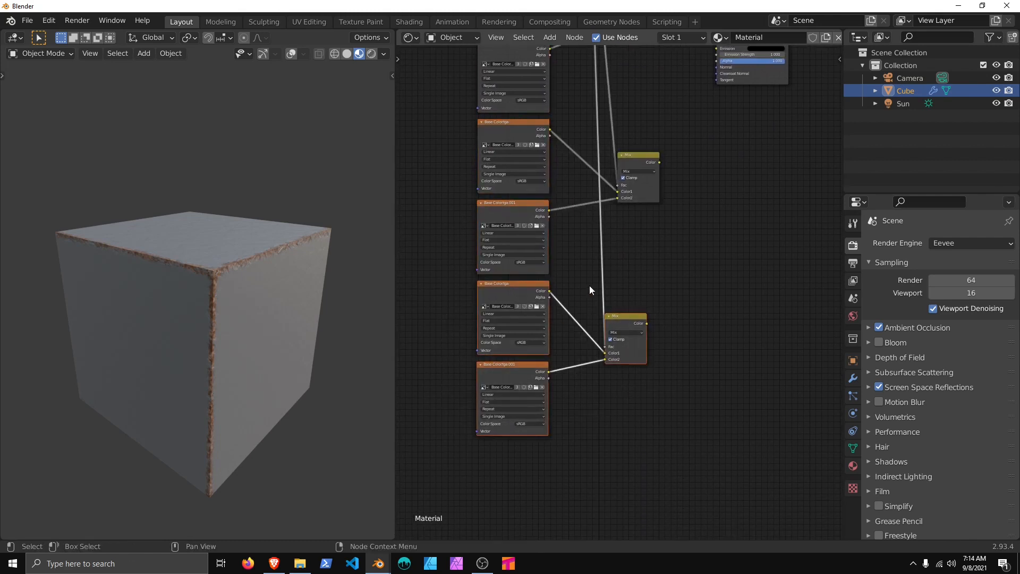
# Step: Load Metallic.tga from rust_brown into the middle pair's upper image node and Metallic.tga from metal_sandblasted into its lower one
pyautogui.moveTo(604, 218); pyautogui.dragTo(618, 369, button='middle')
pyautogui.scroll(1, 605, 367)
pyautogui.scroll(2, 608, 333)
pyautogui.moveTo(607, 333); pyautogui.dragTo(638, 318, button='middle')
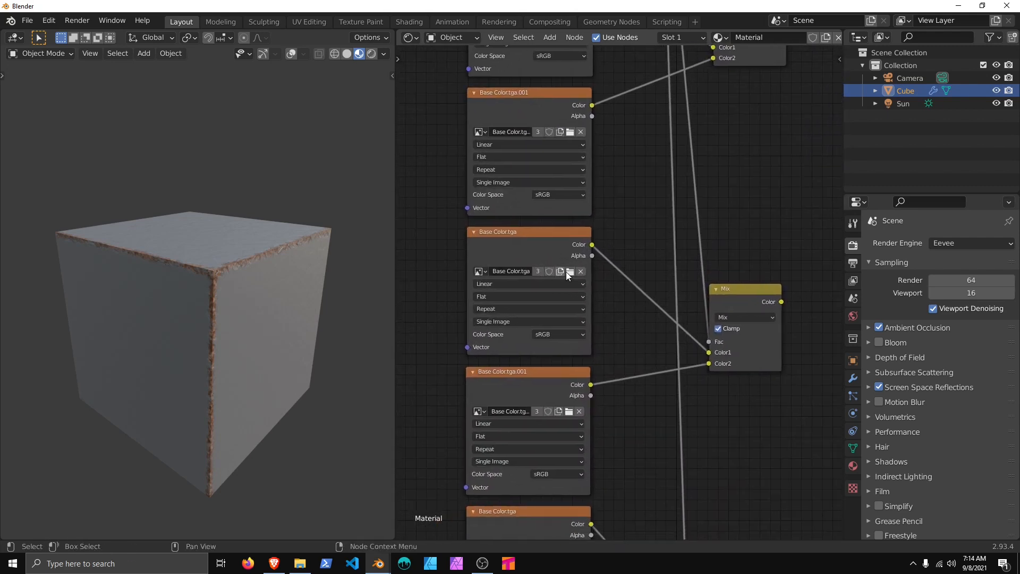
pyautogui.click(569, 273)
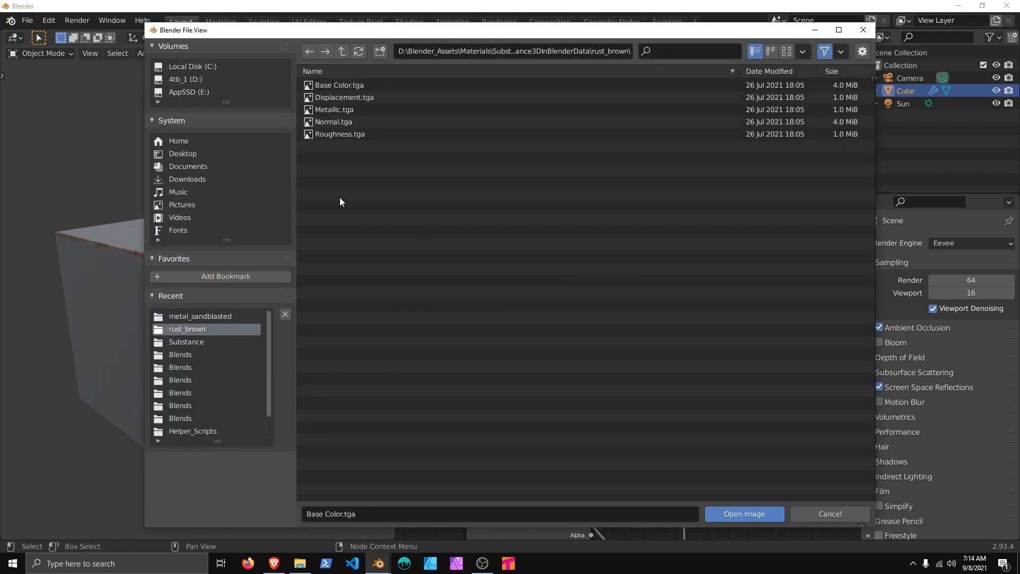
pyautogui.doubleClick(340, 111)
pyautogui.moveTo(581, 283); pyautogui.dragTo(593, 318, button='middle')
pyautogui.click(567, 365)
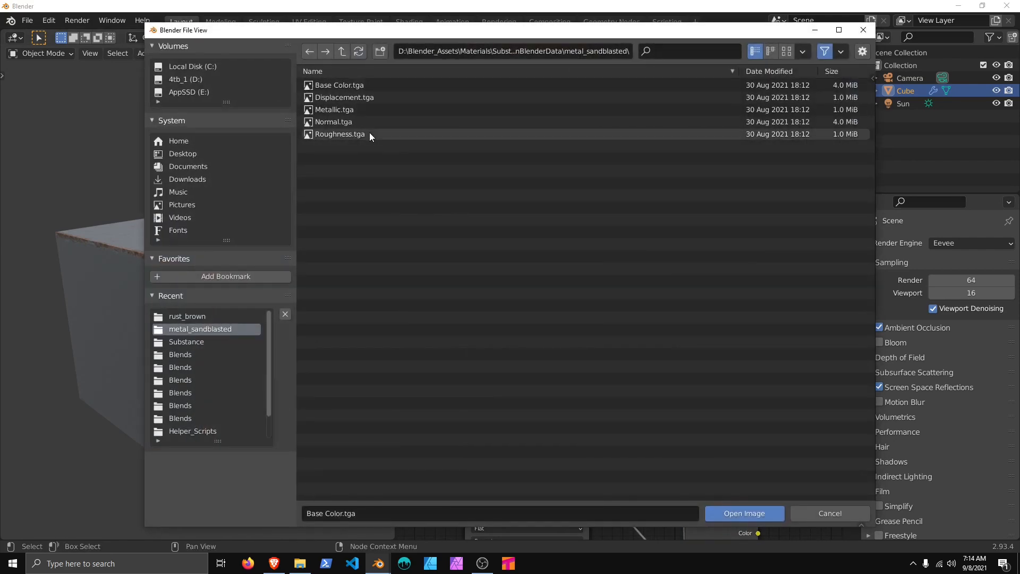
pyautogui.doubleClick(359, 110)
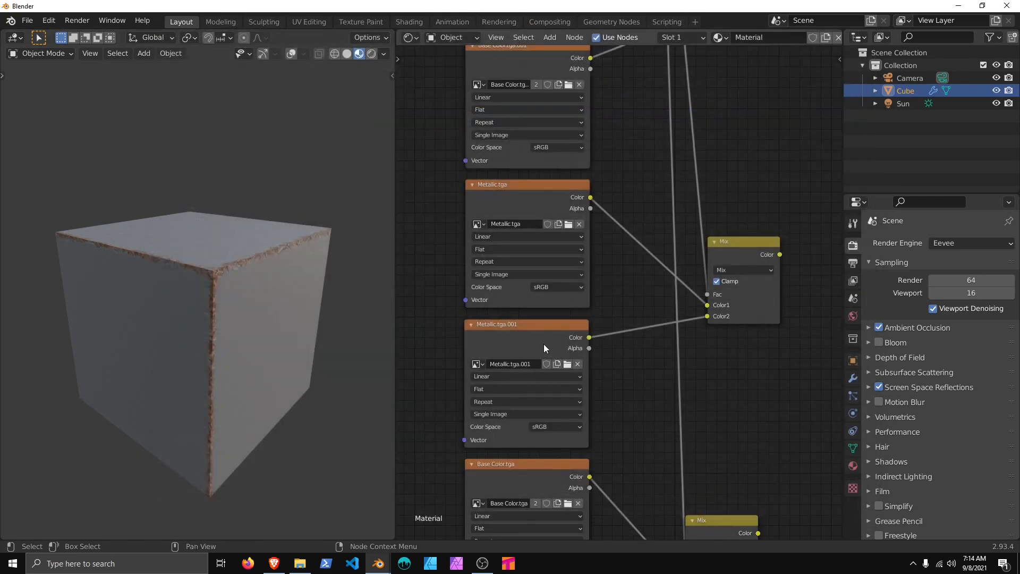
# Step: Set the Color Space of both Metallic image nodes to Non-Color
pyautogui.click(556, 288)
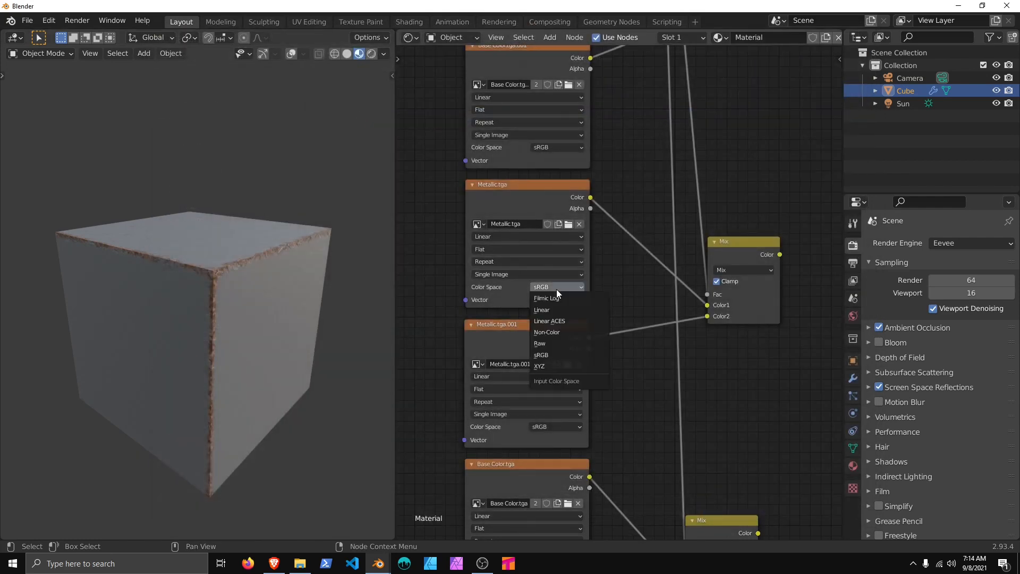
pyautogui.click(562, 334)
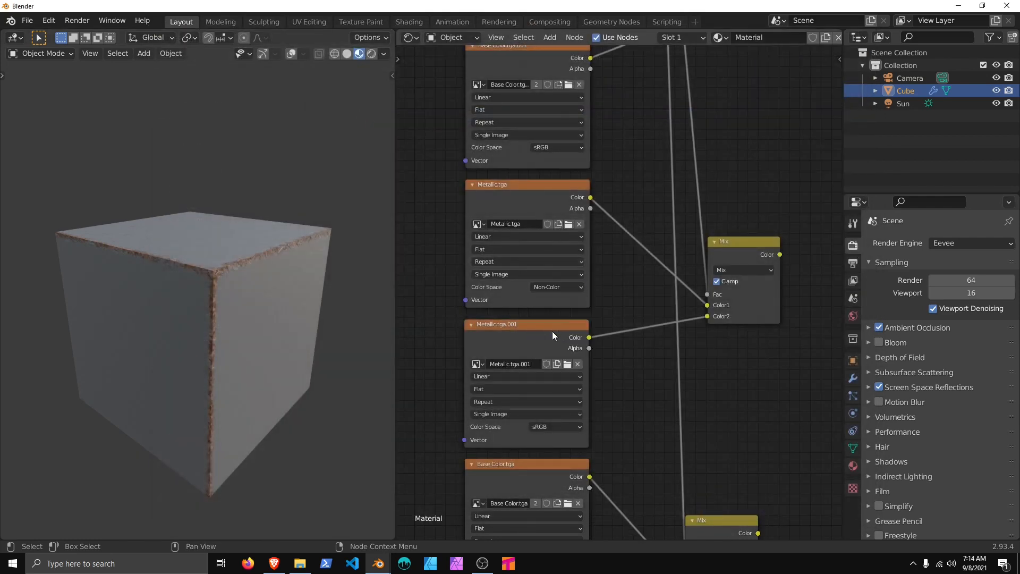
pyautogui.click(556, 427)
pyautogui.click(550, 470)
# Step: Load Roughness.tga from rust_brown into the lowest pair's upper image node and Roughness.tga from metal_sandblasted into its lower one
pyautogui.moveTo(635, 471); pyautogui.dragTo(629, 246, button='middle')
pyautogui.click(561, 280)
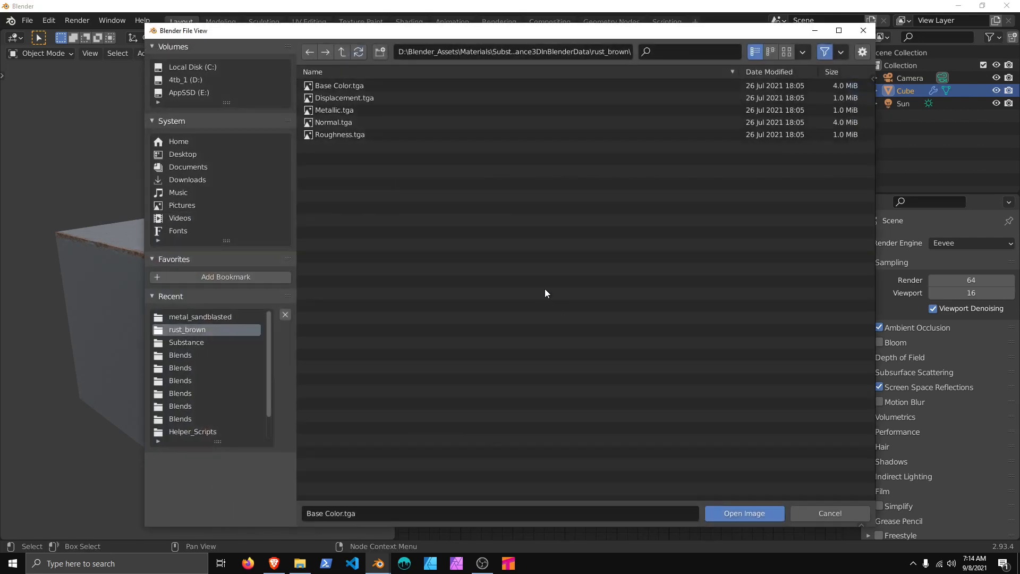
pyautogui.click(334, 133)
pyautogui.doubleClick(334, 133)
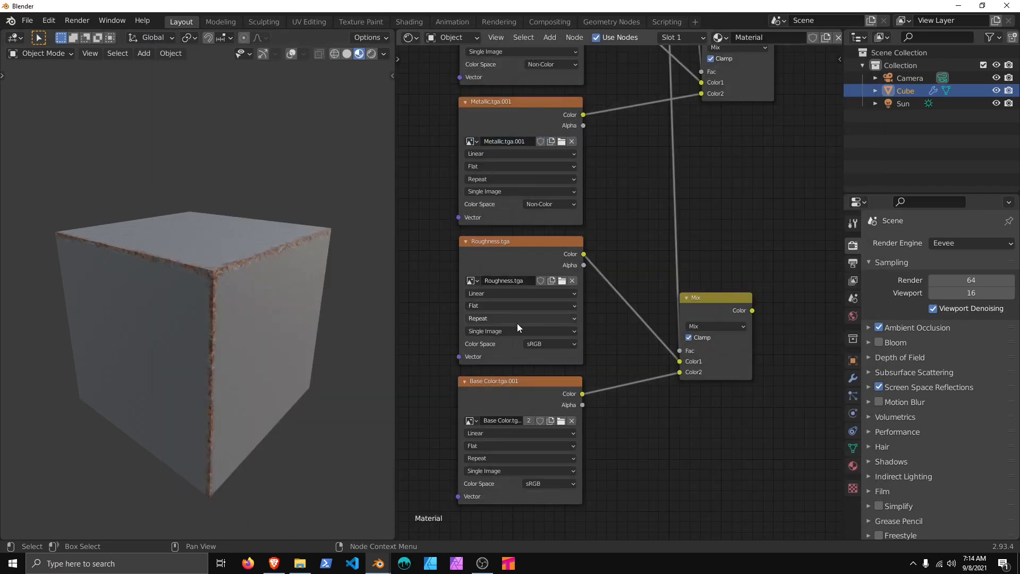
pyautogui.click(560, 421)
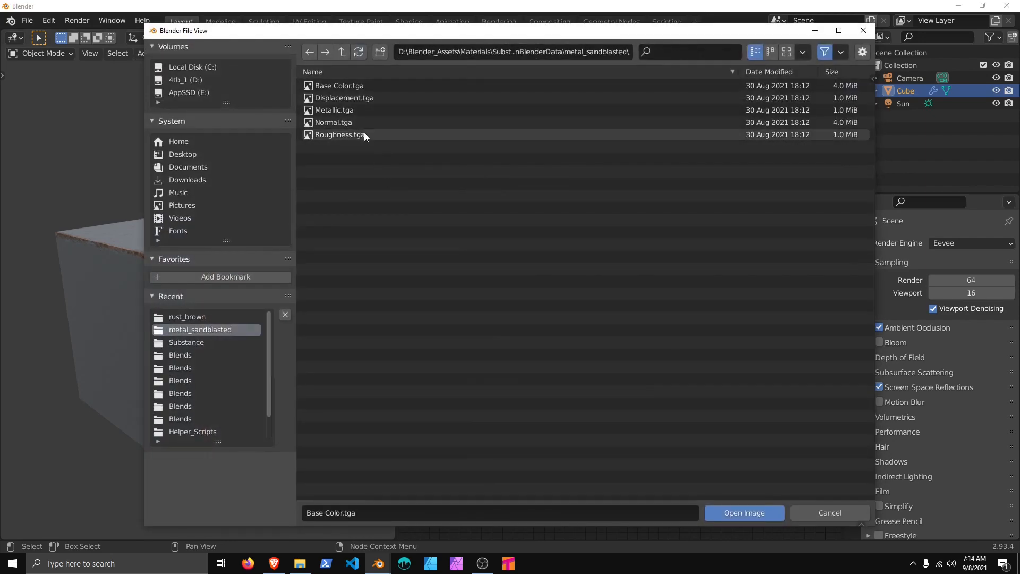
pyautogui.doubleClick(362, 133)
# Step: Set the Color Space of both Roughness image nodes to Non-Color
pyautogui.click(539, 344)
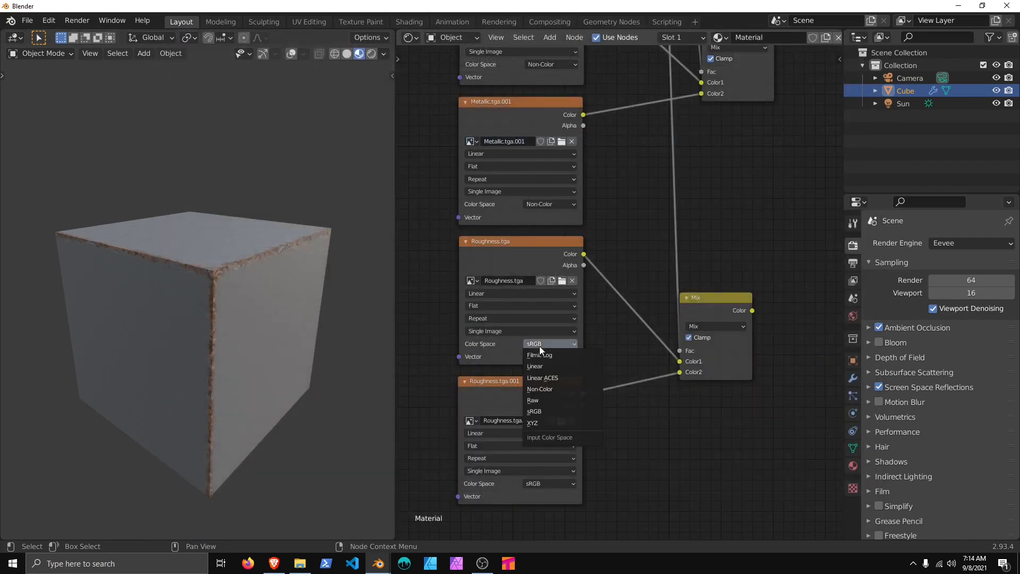
pyautogui.click(554, 387)
pyautogui.click(540, 483)
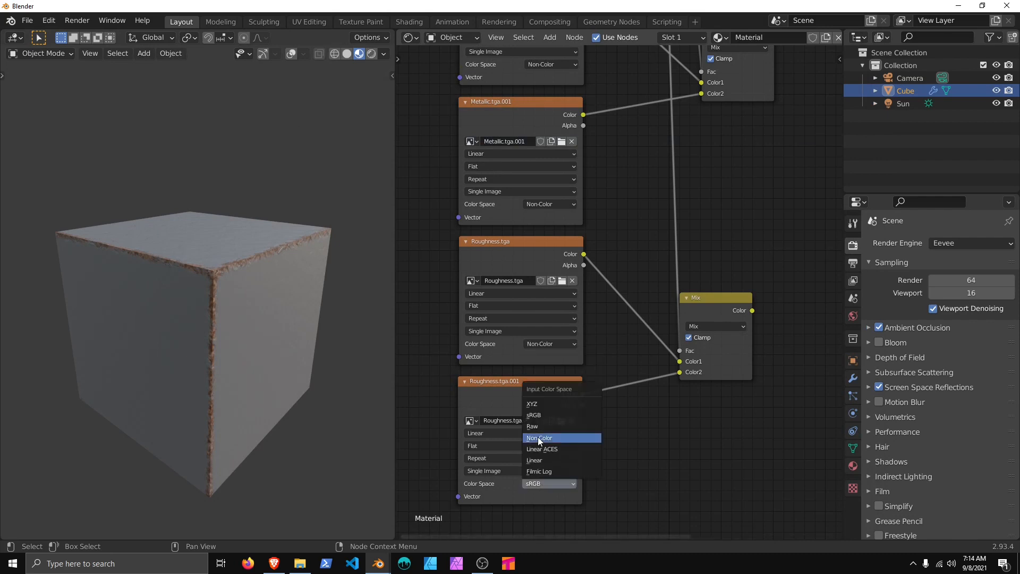
pyautogui.click(538, 439)
# Step: Connect the Color output of the metallic Mix node to the Principled BSDF's Metallic input
pyautogui.moveTo(673, 247); pyautogui.dragTo(565, 439, button='middle')
pyautogui.scroll(-5, 624, 288)
pyautogui.moveTo(666, 247); pyautogui.dragTo(634, 402, button='middle')
pyautogui.scroll(1, 632, 399)
pyautogui.moveTo(619, 404); pyautogui.dragTo(696, 142)
# Step: Shift the two lower Mix nodes upward and connect the roughness Mix node's Color output to the Principled BSDF's Roughness input
pyautogui.moveTo(667, 349); pyautogui.dragTo(632, 323, button='middle')
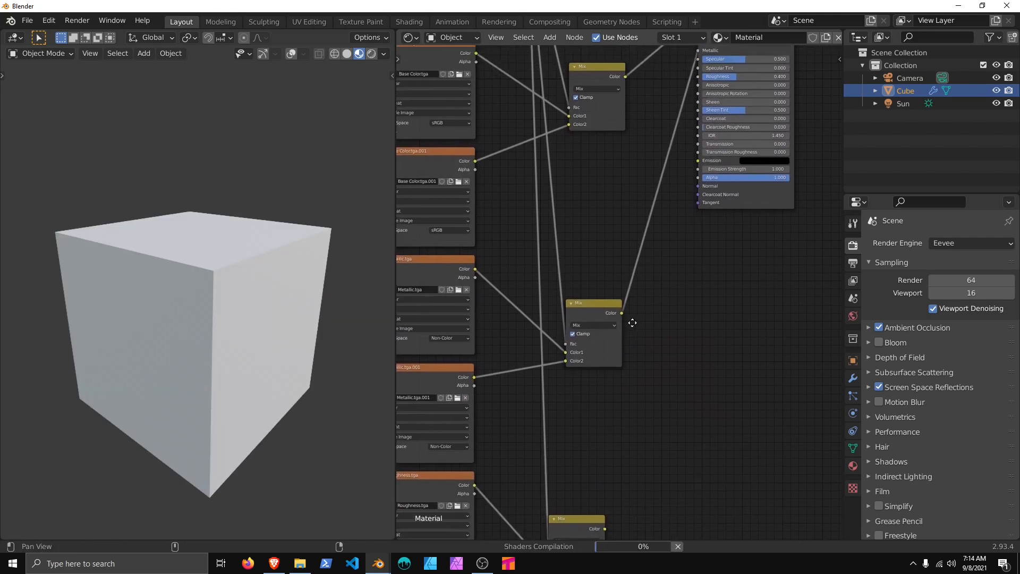
pyautogui.moveTo(588, 517); pyautogui.dragTo(610, 439)
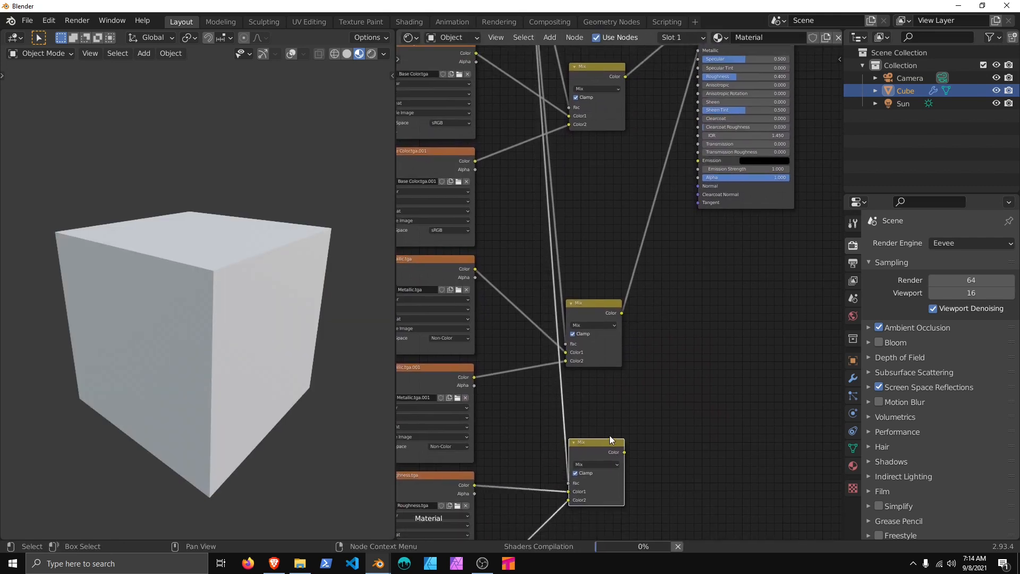
pyautogui.moveTo(609, 352); pyautogui.dragTo(607, 312)
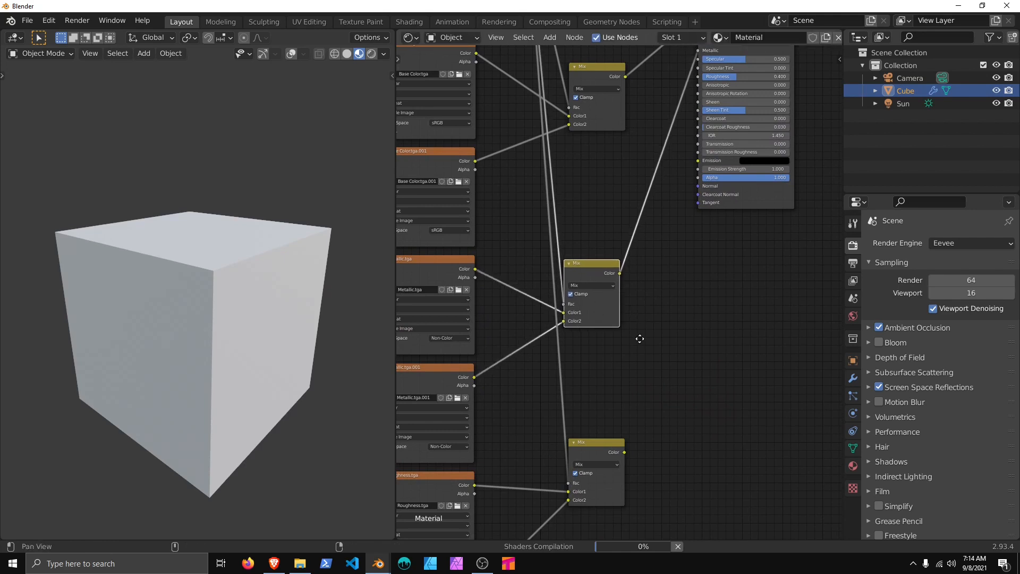
pyautogui.moveTo(639, 339); pyautogui.dragTo(622, 375, button='middle')
pyautogui.moveTo(606, 488); pyautogui.dragTo(669, 171)
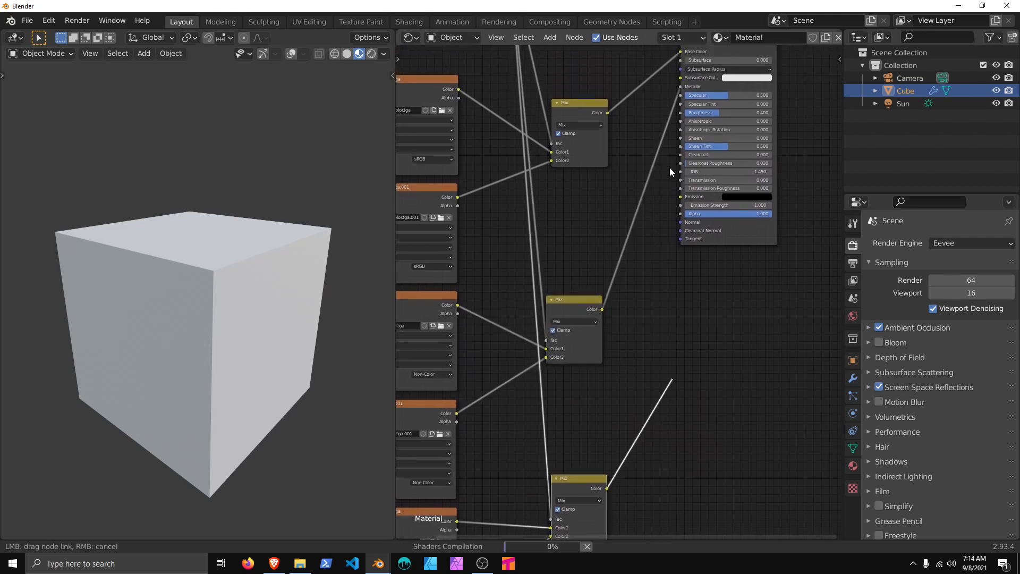
pyautogui.moveTo(676, 136); pyautogui.dragTo(680, 113)
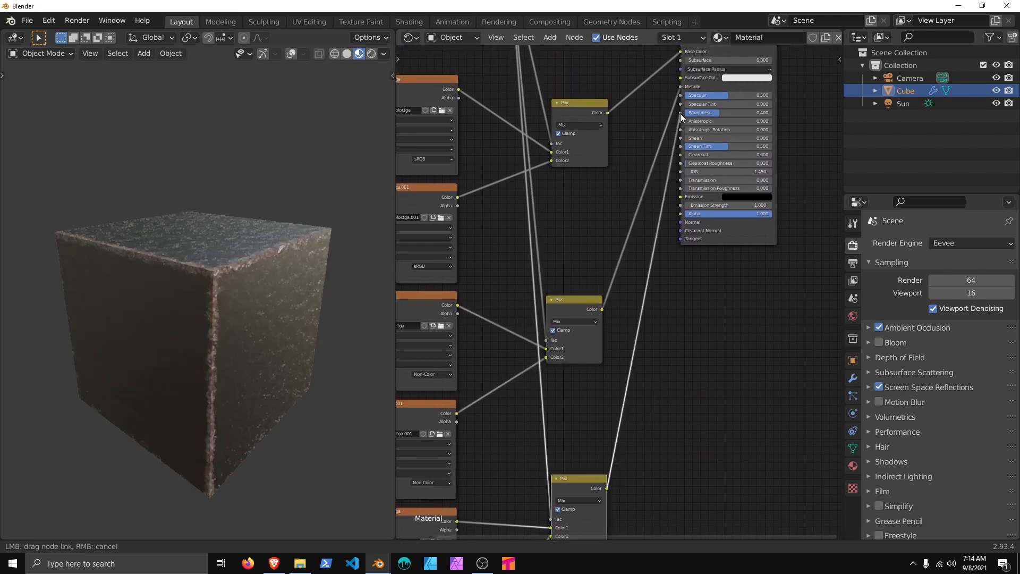
# Step: Stack the metallic and roughness Mix nodes closely beneath the base color Mix node
pyautogui.moveTo(623, 342); pyautogui.dragTo(645, 392, button='middle')
pyautogui.moveTo(610, 393); pyautogui.dragTo(618, 277)
pyautogui.moveTo(652, 377); pyautogui.dragTo(643, 292, button='middle')
pyautogui.moveTo(594, 495); pyautogui.dragTo(593, 285)
pyautogui.moveTo(536, 191); pyautogui.dragTo(584, 336, button='middle')
# Step: Widen the rusty edges by setting AO_EdgeMask's Distance to 0.160
pyautogui.moveTo(262, 282)
pyautogui.mouseDown(button='middle')
pyautogui.moveTo(257, 258)
pyautogui.moveTo(254, 272)
pyautogui.mouseUp(button='middle')
pyautogui.keyDown('ctrl'); pyautogui.moveTo(254, 272); pyautogui.dragTo(207, 272, button='middle'); pyautogui.keyUp('ctrl')
pyautogui.keyDown('ctrl'); pyautogui.moveTo(207, 272); pyautogui.dragTo(244, 322, button='middle'); pyautogui.keyUp('ctrl')
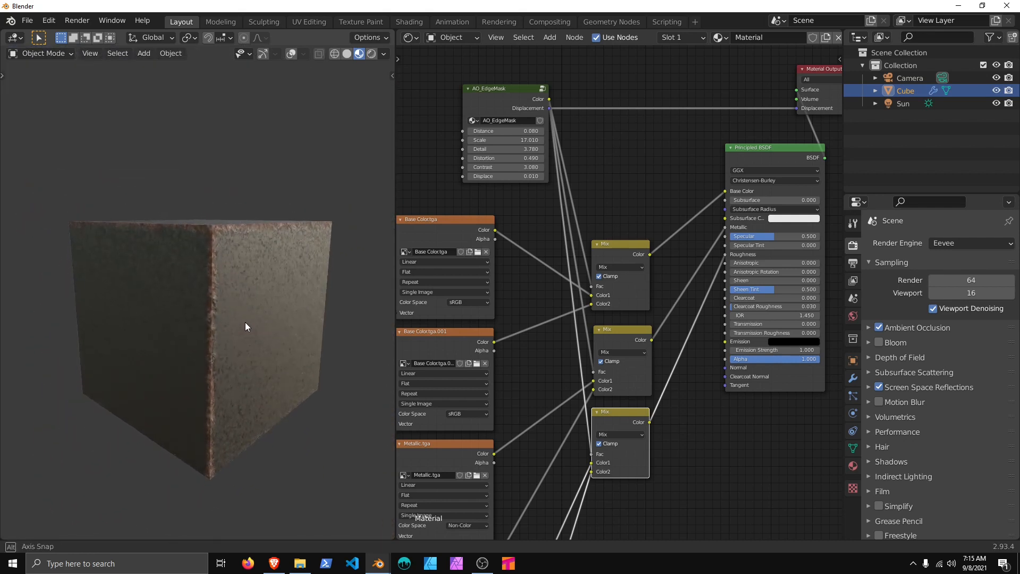
pyautogui.moveTo(494, 305); pyautogui.dragTo(564, 284, button='middle')
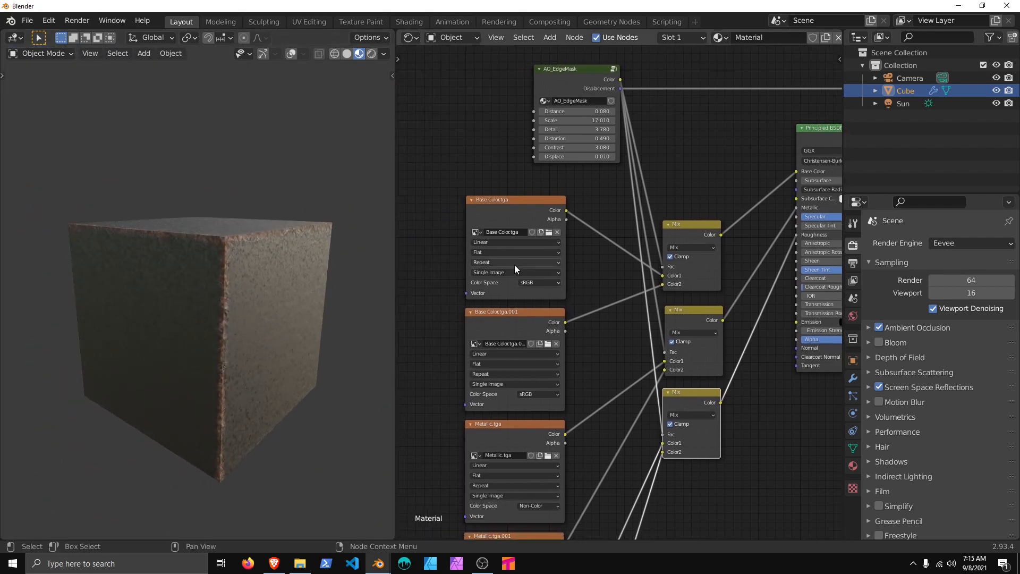
pyautogui.moveTo(592, 186); pyautogui.dragTo(570, 270, button='middle')
pyautogui.moveTo(537, 246); pyautogui.dragTo(550, 268, button='middle')
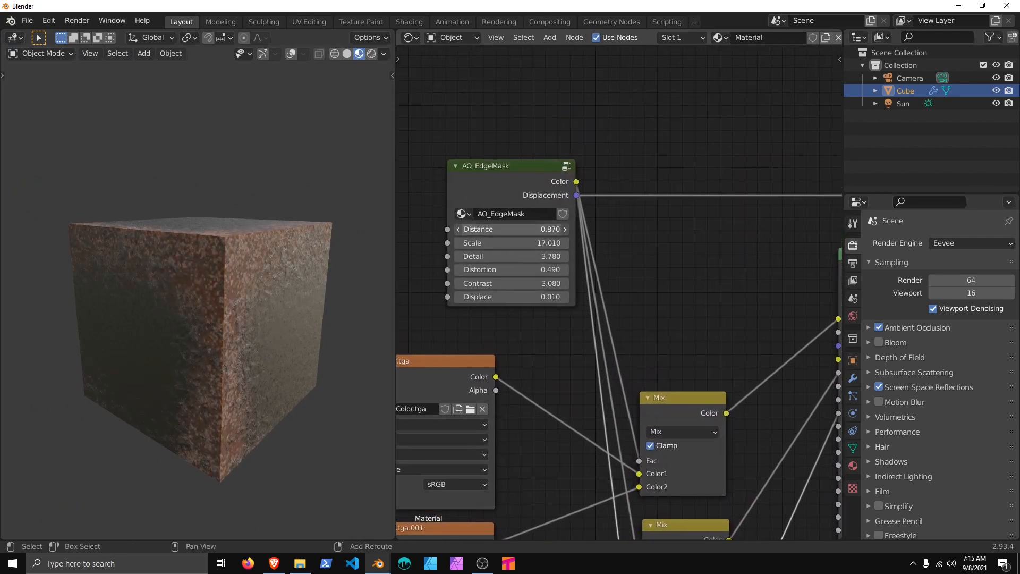
pyautogui.moveTo(511, 229); pyautogui.dragTo(480, 229)
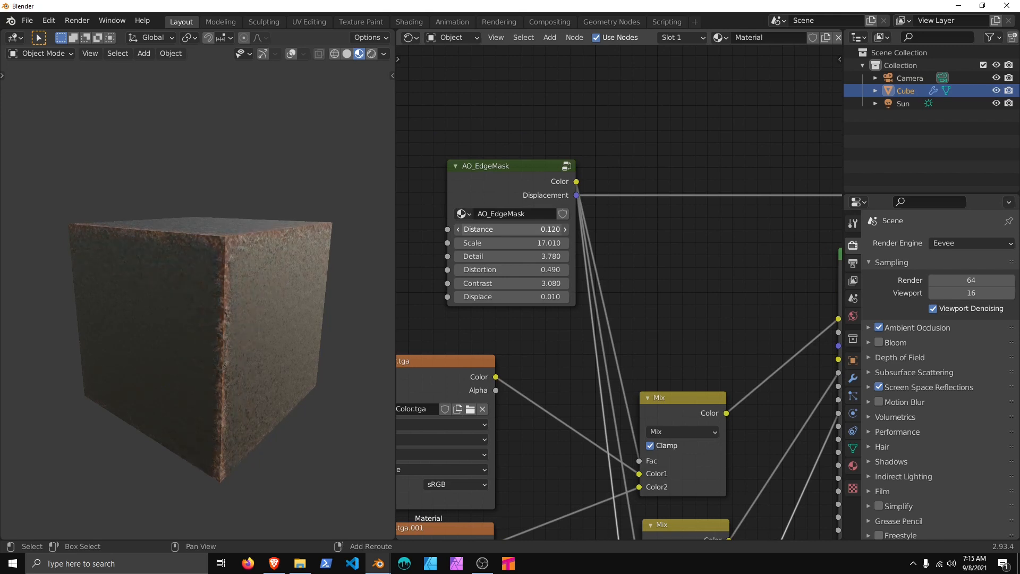
# Step: Turn on viewport overlays and add a horizontal loop cut around the upper part of the cube in Edit Mode
pyautogui.click(291, 54)
pyautogui.moveTo(298, 308); pyautogui.dragTo(266, 307, button='middle')
pyautogui.press('Tab')
pyautogui.hotkey('alt', 'a')
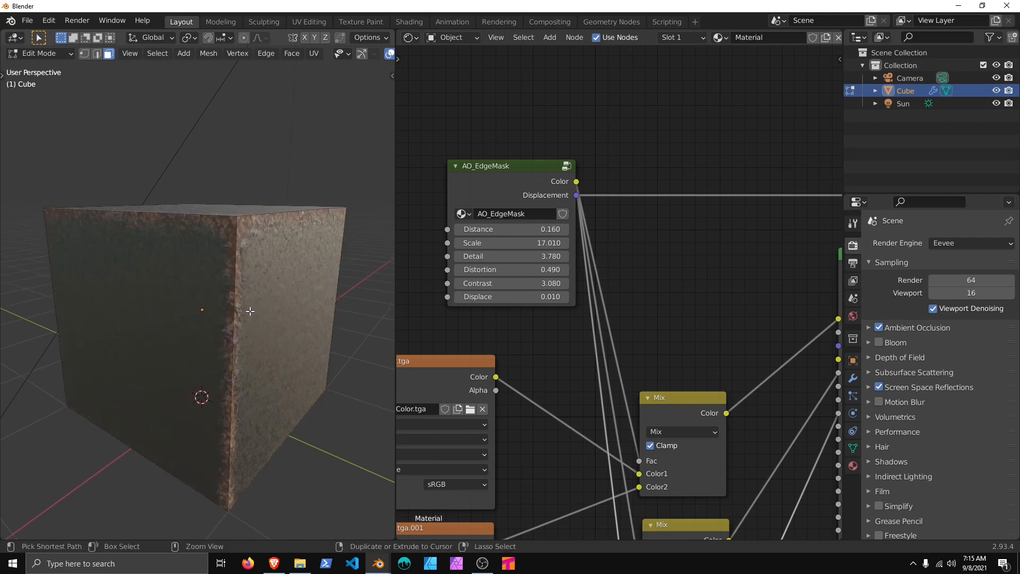
pyautogui.hotkey('ctrl', 'r')
pyautogui.click(244, 312)
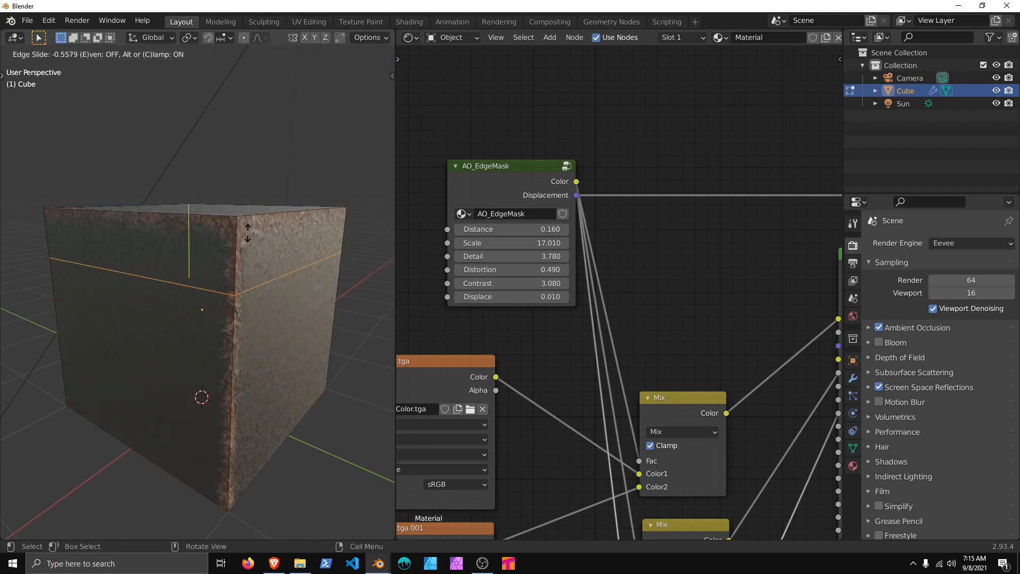
pyautogui.click(247, 232)
# Step: Bevel the new edge loop into a band about 0.15 m wide and recess the band inward as a groove
pyautogui.hotkey('ctrl', 'b')
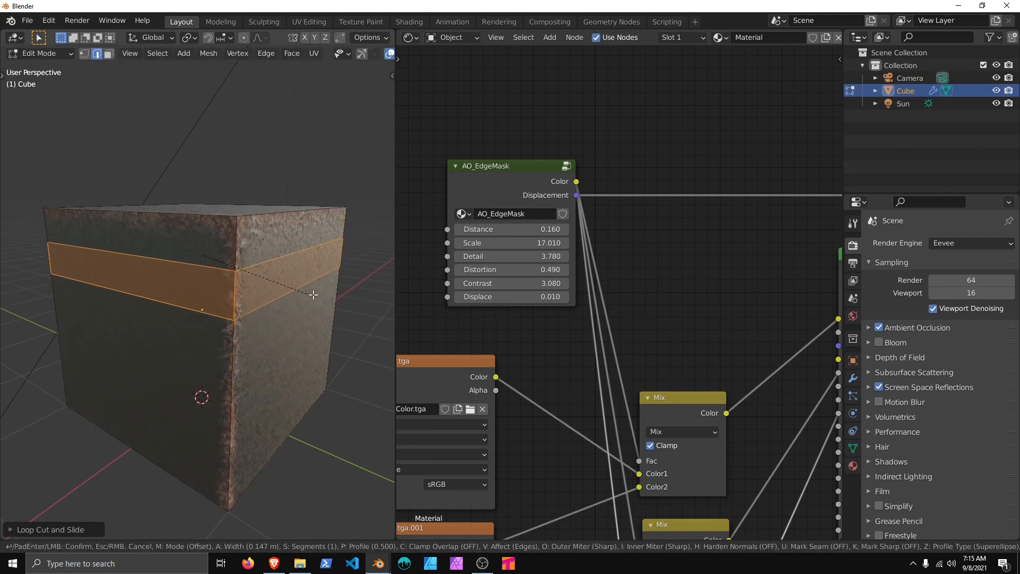
pyautogui.click(317, 295)
pyautogui.press('i')
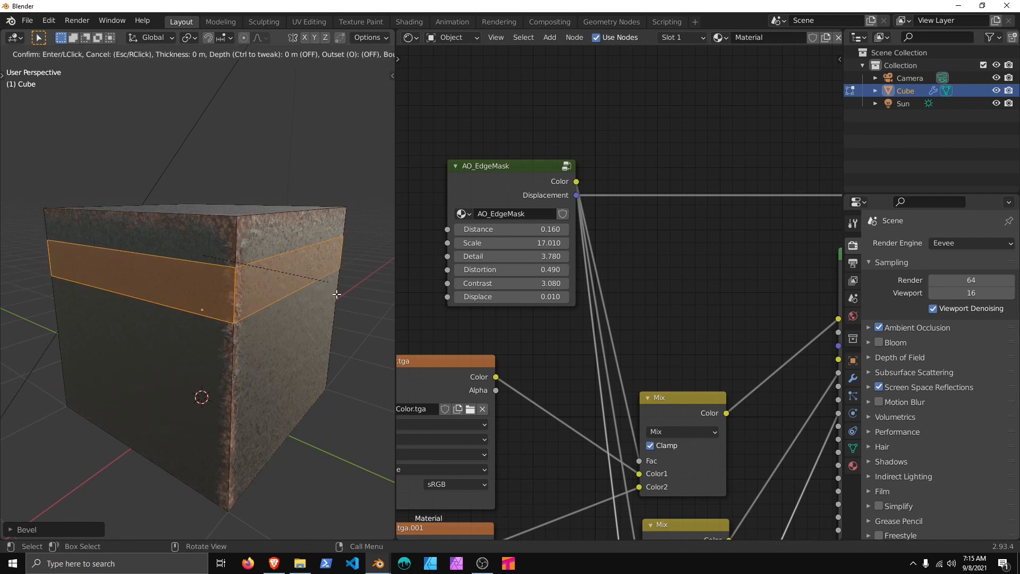
pyautogui.click(346, 324)
pyautogui.press('Tab')
pyautogui.moveTo(298, 373); pyautogui.dragTo(271, 403, button='middle')
# Step: Unwrap the whole mesh with Smart UV Project using a 66° Angle Limit and an Island Margin of 0.000
pyautogui.press('Tab')
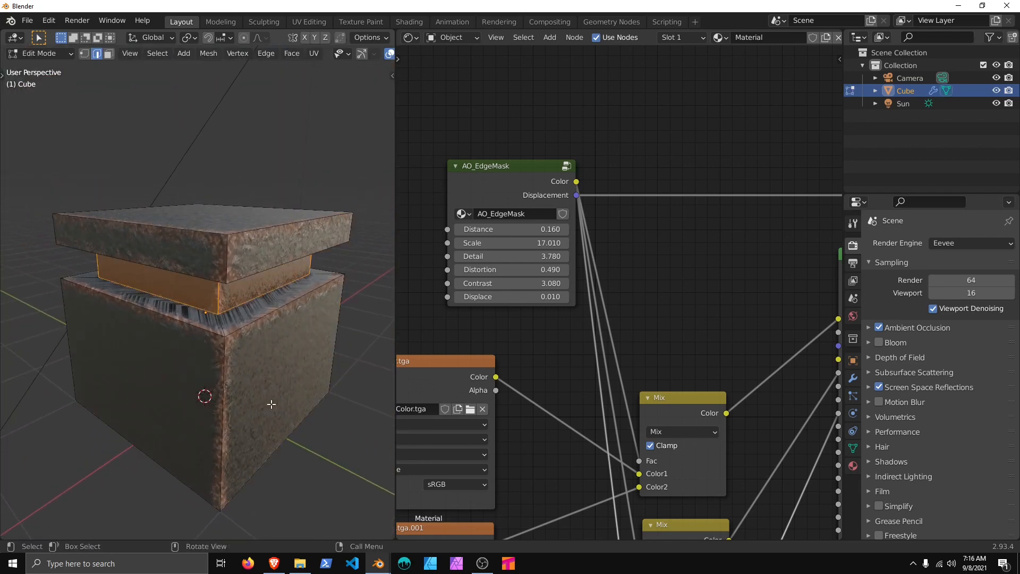
pyautogui.press('a')
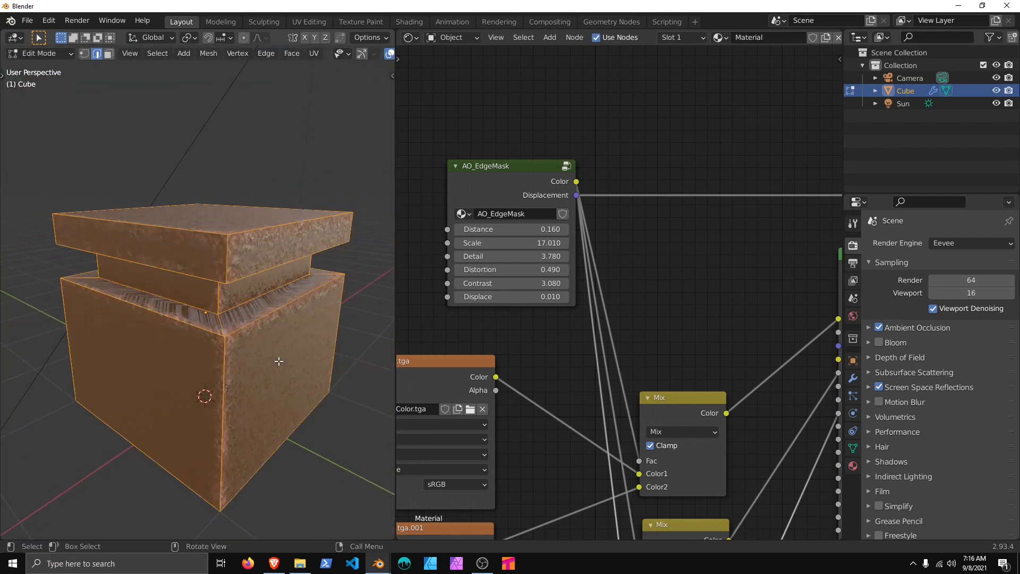
pyautogui.press('u')
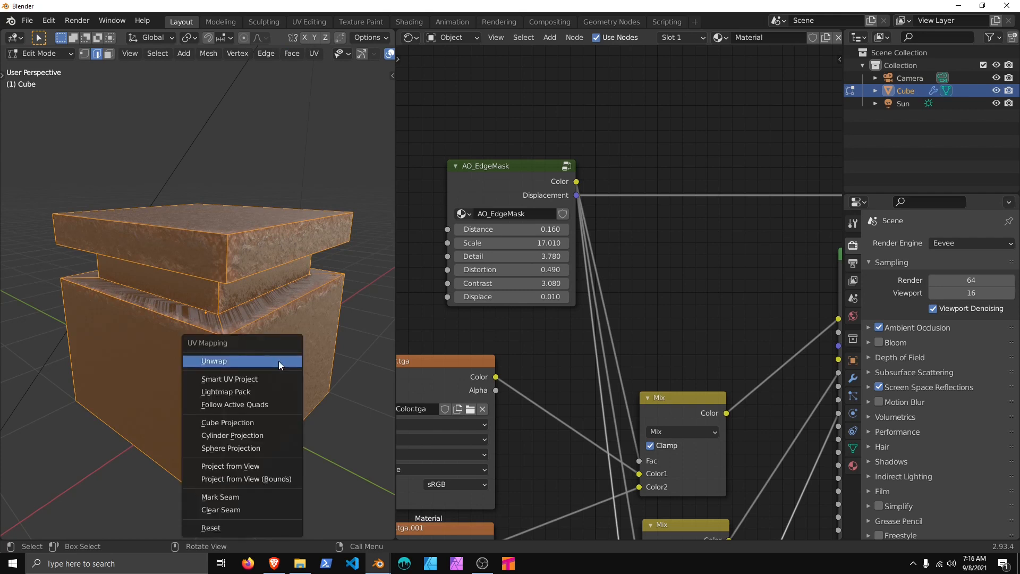
pyautogui.click(256, 376)
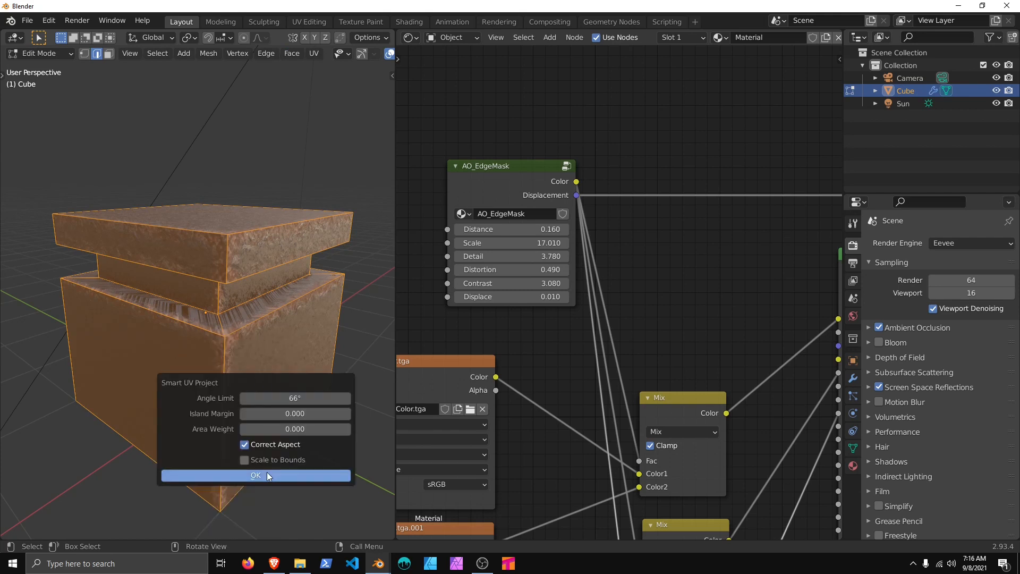
pyautogui.click(267, 472)
pyautogui.press('Tab')
pyautogui.moveTo(301, 394)
pyautogui.mouseDown(button='middle')
pyautogui.moveTo(292, 397)
pyautogui.moveTo(275, 349)
pyautogui.moveTo(317, 339)
pyautogui.moveTo(291, 329)
pyautogui.moveTo(279, 391)
pyautogui.moveTo(272, 349)
pyautogui.moveTo(286, 390)
pyautogui.mouseUp(button='middle')
pyautogui.scroll(4, 317, 339)
pyautogui.scroll(-4, 278, 391)
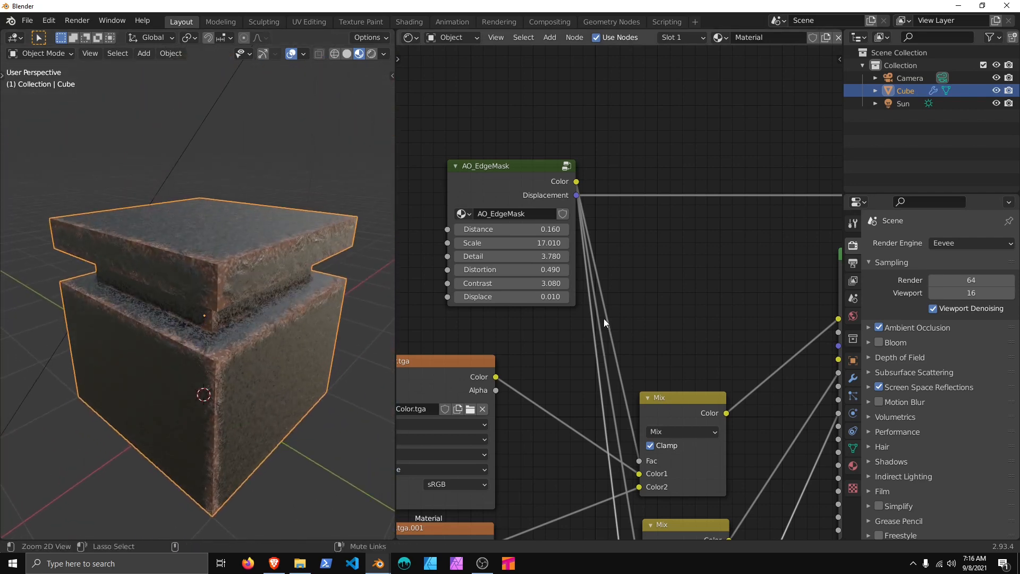
# Step: Set the Base Color.tga node's projection to Box with a Blend of 1.000
pyautogui.scroll(-6, 604, 323)
pyautogui.moveTo(556, 392); pyautogui.dragTo(599, 257, button='middle')
pyautogui.scroll(6, 610, 273)
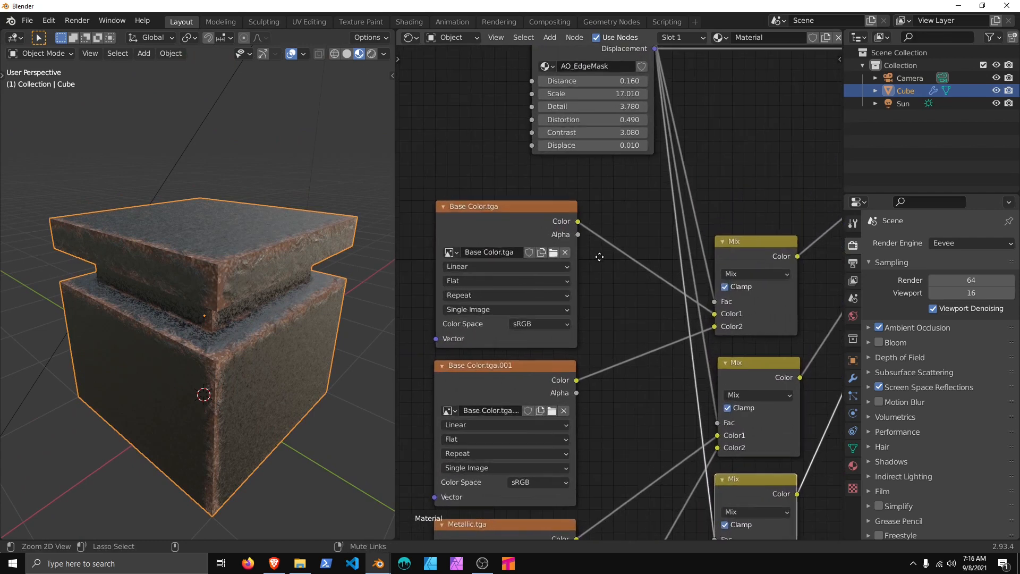
pyautogui.scroll(2, 599, 257)
pyautogui.click(491, 295)
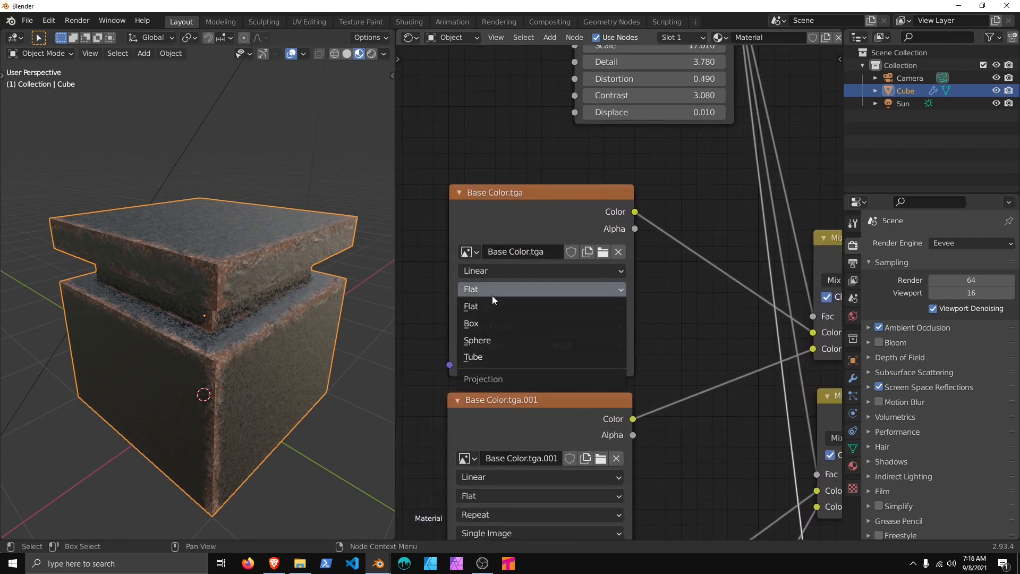
pyautogui.click(483, 322)
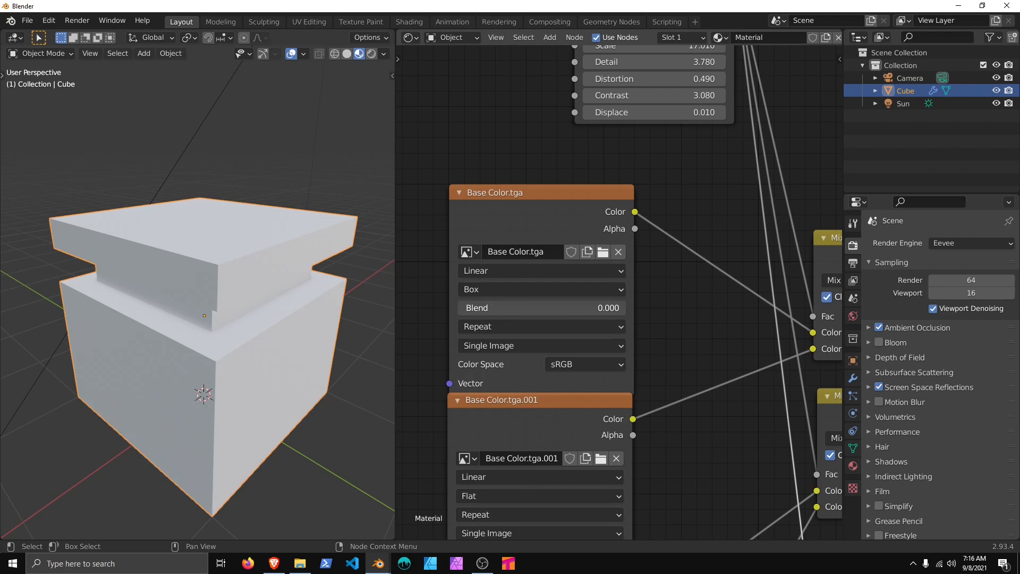
pyautogui.moveTo(468, 307); pyautogui.dragTo(461, 339)
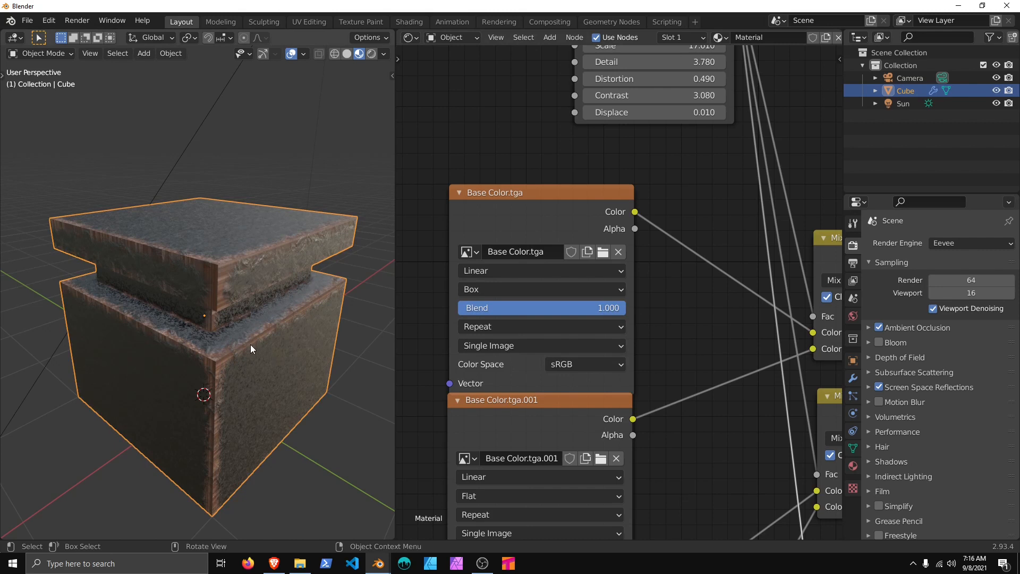
# Step: Switch the viewport to Solid shading and set the Base Color.tga.001 node's projection to Box with a Blend of 1.000
pyautogui.click(349, 52)
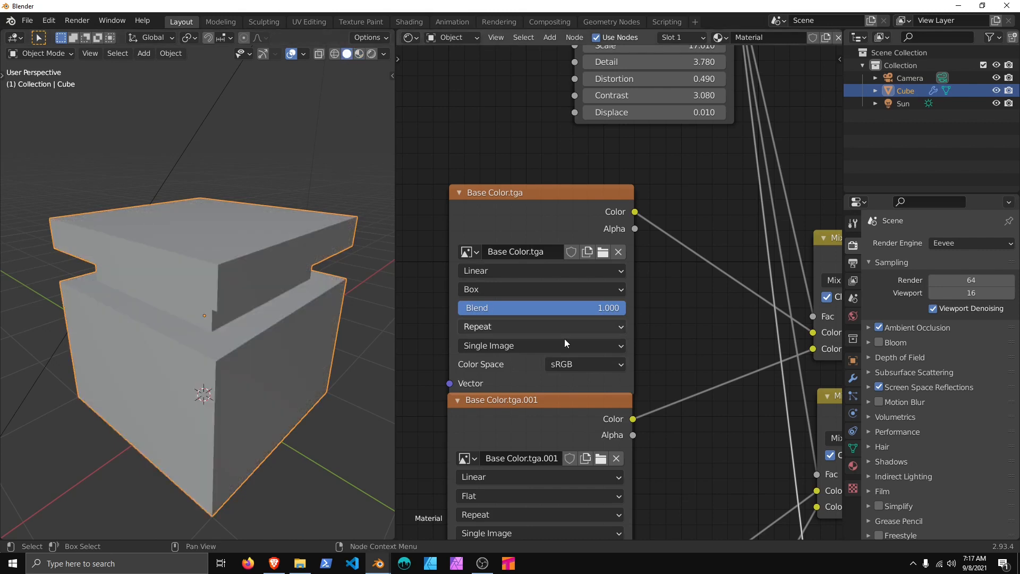
pyautogui.keyDown('shift'); pyautogui.scroll(-5, 531, 340); pyautogui.keyUp('shift')
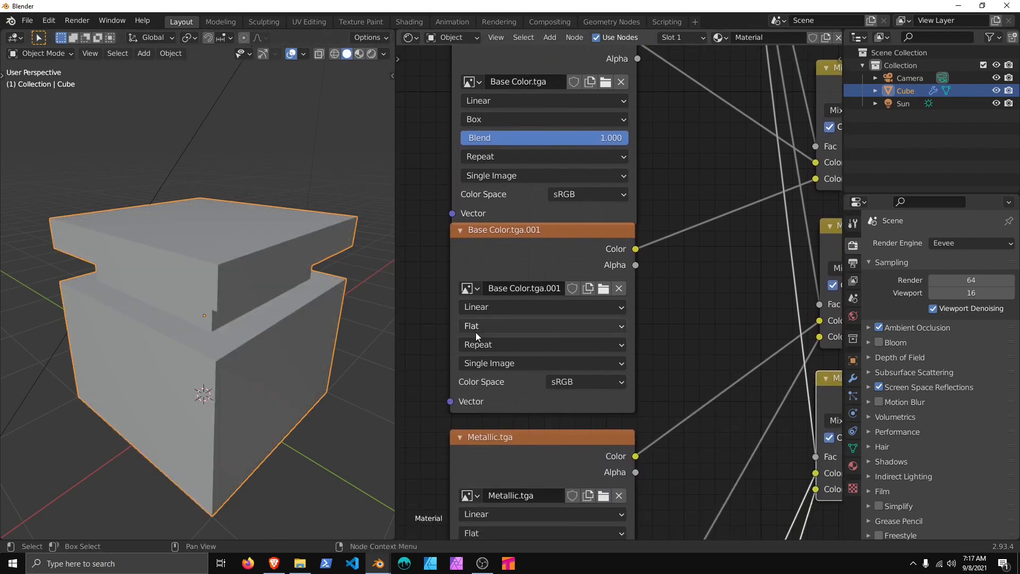
pyautogui.click(476, 329)
pyautogui.click(477, 360)
# Step: Set the projection of both Metallic image nodes to Box with a Blend of 1.000
pyautogui.keyDown('shift'); pyautogui.scroll(-6, 478, 318); pyautogui.keyUp('shift')
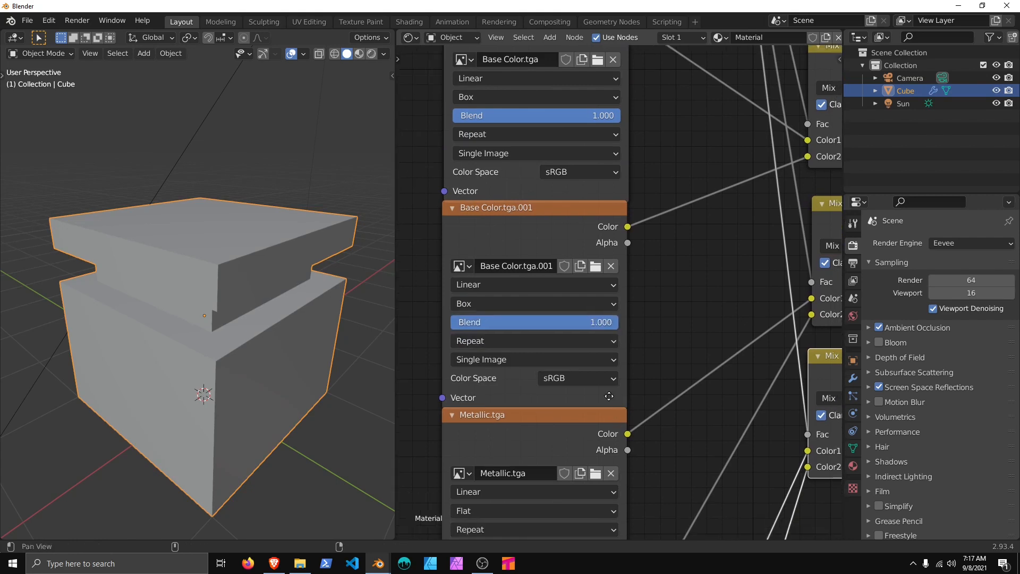
pyautogui.click(480, 310)
pyautogui.click(467, 343)
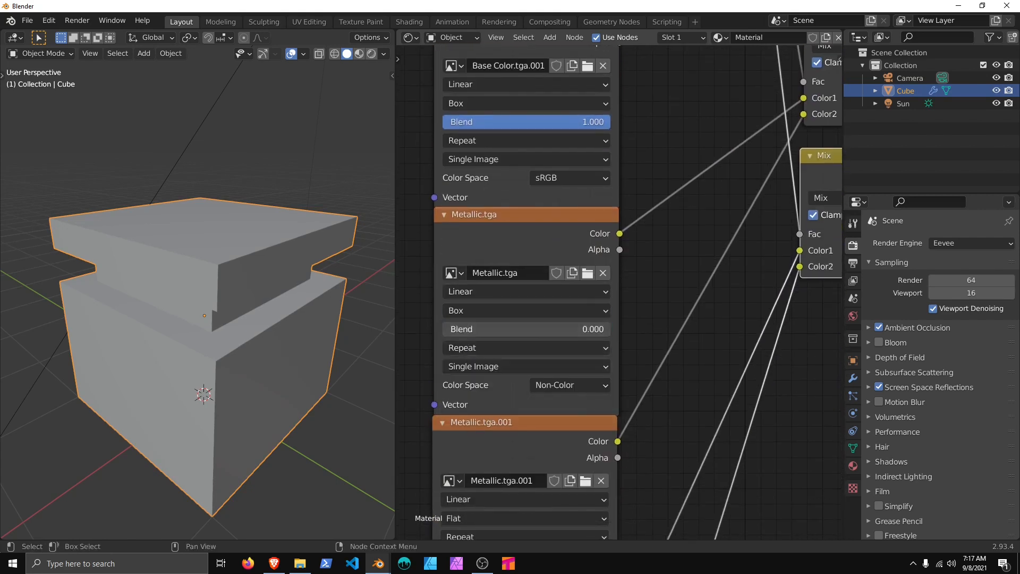
pyautogui.keyDown('shift'); pyautogui.scroll(-5, 519, 304); pyautogui.keyUp('shift')
pyautogui.click(472, 340)
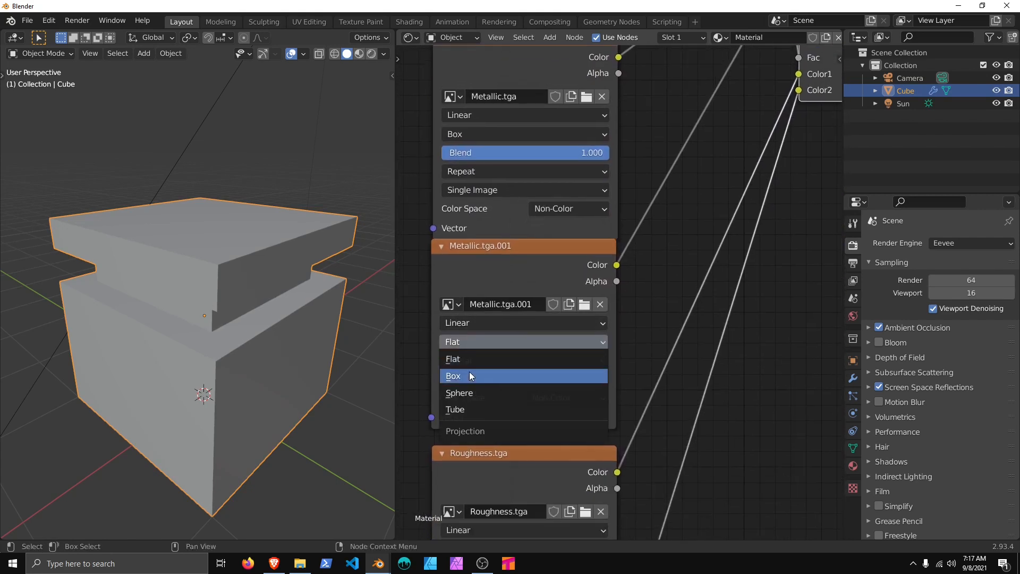
pyautogui.click(470, 372)
# Step: Set the projection of both Roughness image nodes to Box with a Blend of 1.000
pyautogui.moveTo(580, 418); pyautogui.dragTo(585, 210, button='middle')
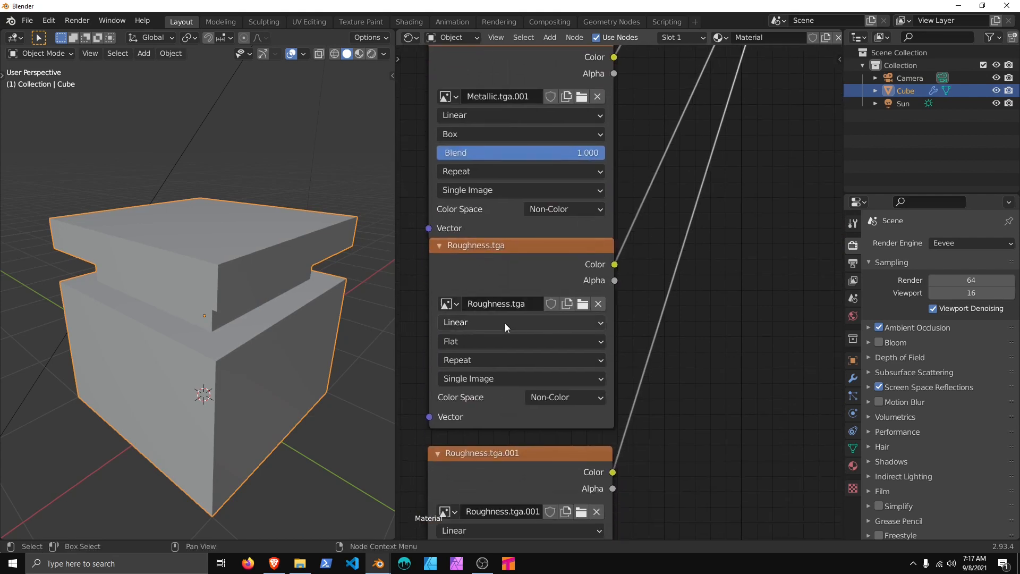
pyautogui.click(482, 342)
pyautogui.click(458, 375)
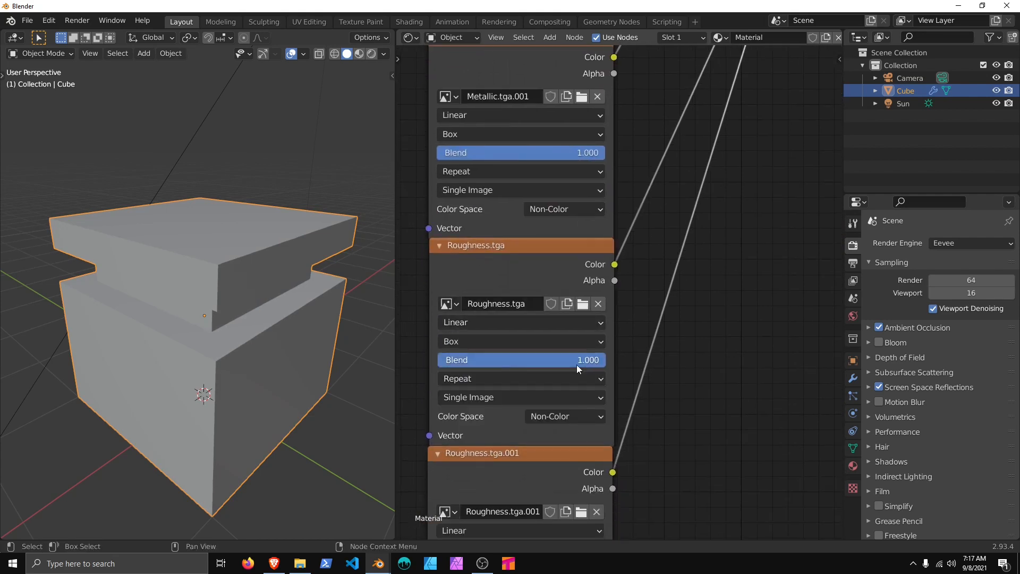
pyautogui.moveTo(578, 368); pyautogui.dragTo(607, 185, button='middle')
pyautogui.click(496, 365)
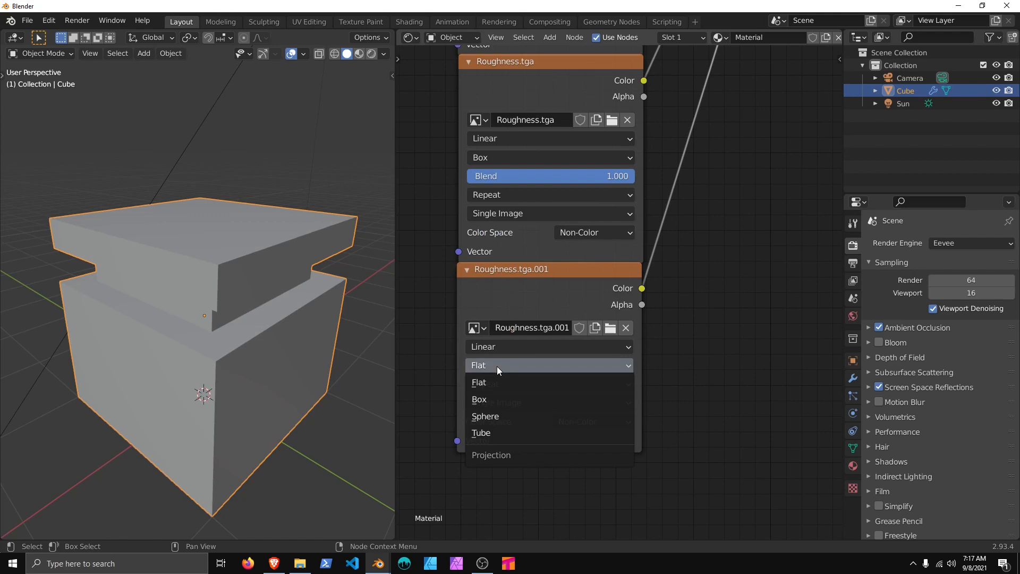
pyautogui.click(492, 397)
pyautogui.moveTo(489, 387); pyautogui.dragTo(563, 384)
# Step: Add a Texture Coordinate node in the empty area beside the Base Color image nodes
pyautogui.keyDown('ctrl'); pyautogui.keyDown('alt'); pyautogui.moveTo(613, 214); pyautogui.dragTo(606, 268); pyautogui.keyUp('alt'); pyautogui.keyUp('ctrl')
pyautogui.keyDown('alt'); pyautogui.moveTo(565, 176); pyautogui.dragTo(631, 286); pyautogui.keyUp('alt')
pyautogui.keyDown('alt'); pyautogui.moveTo(610, 208); pyautogui.dragTo(637, 309); pyautogui.keyUp('alt')
pyautogui.keyDown('alt'); pyautogui.moveTo(552, 220); pyautogui.dragTo(557, 239); pyautogui.keyUp('alt')
pyautogui.scroll(2, 556, 239)
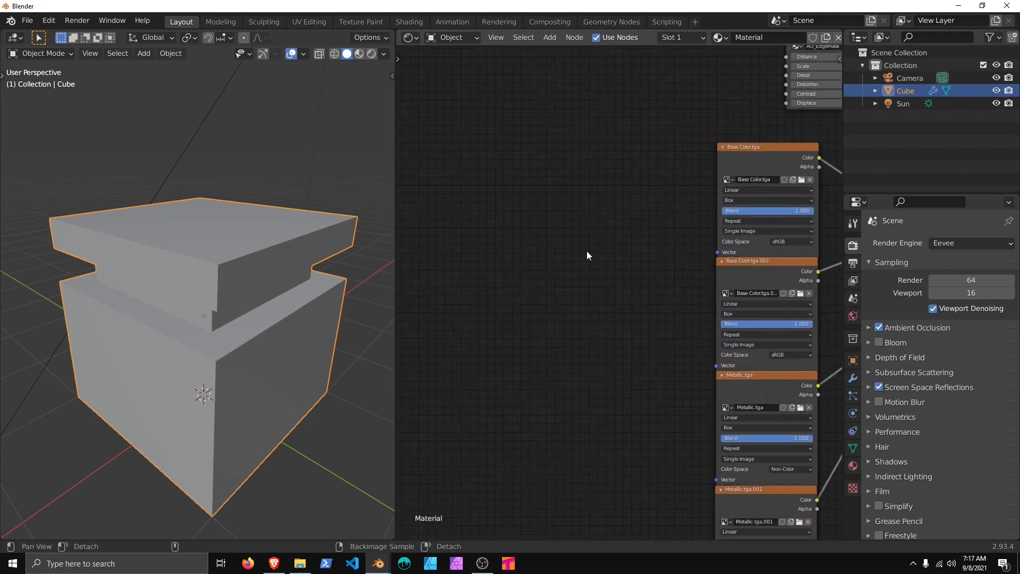
pyautogui.hotkey('shift', 'a')
pyautogui.moveTo(539, 225)
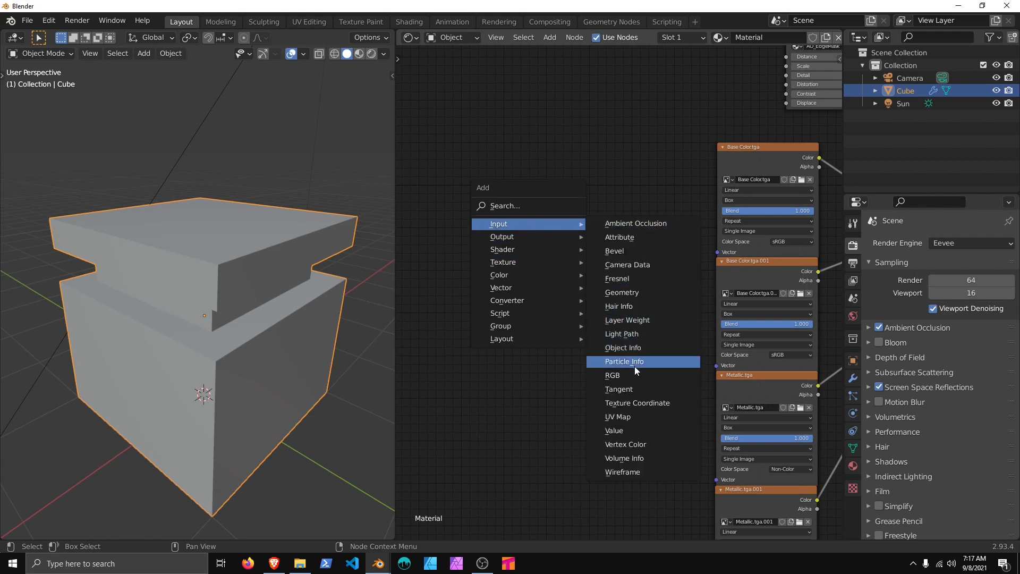
pyautogui.click(636, 402)
pyautogui.click(505, 286)
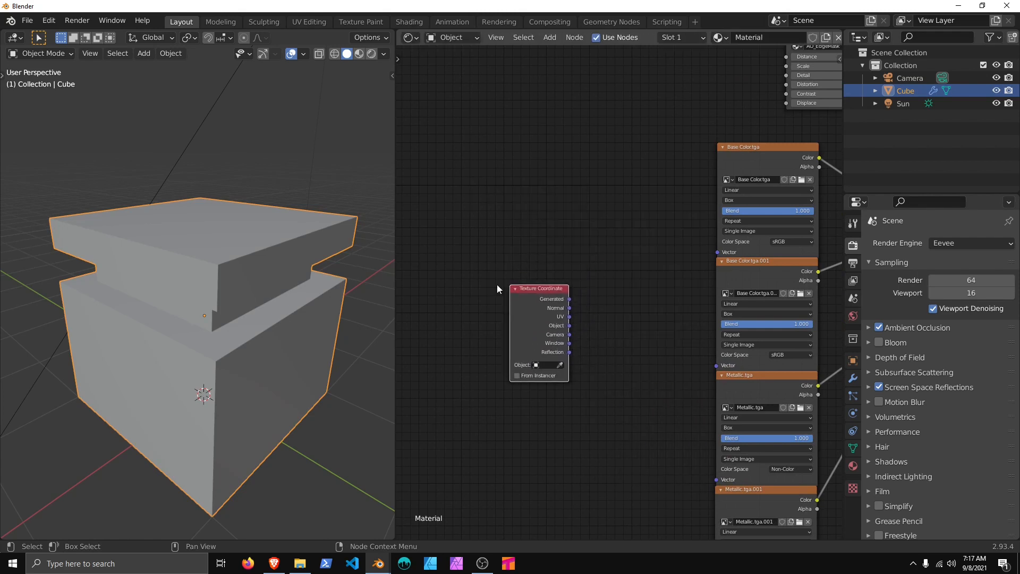
# Step: Add a Mapping node beside the Texture Coordinate node and connect the Generated output to its Vector input
pyautogui.moveTo(535, 298); pyautogui.dragTo(474, 301)
pyautogui.hotkey('shift', 'a')
pyautogui.moveTo(544, 305)
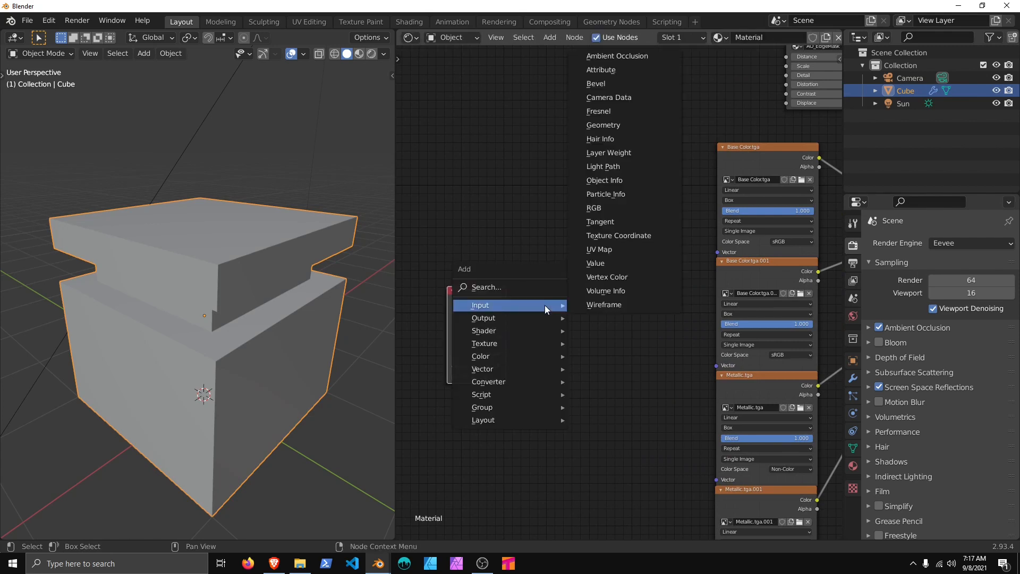
pyautogui.moveTo(510, 373)
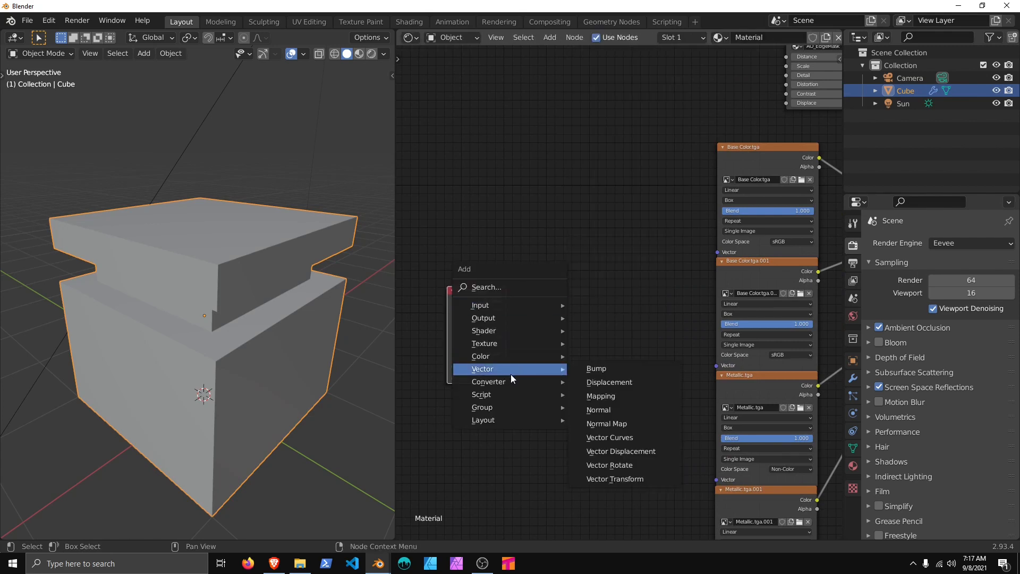
pyautogui.click(620, 394)
pyautogui.click(539, 276)
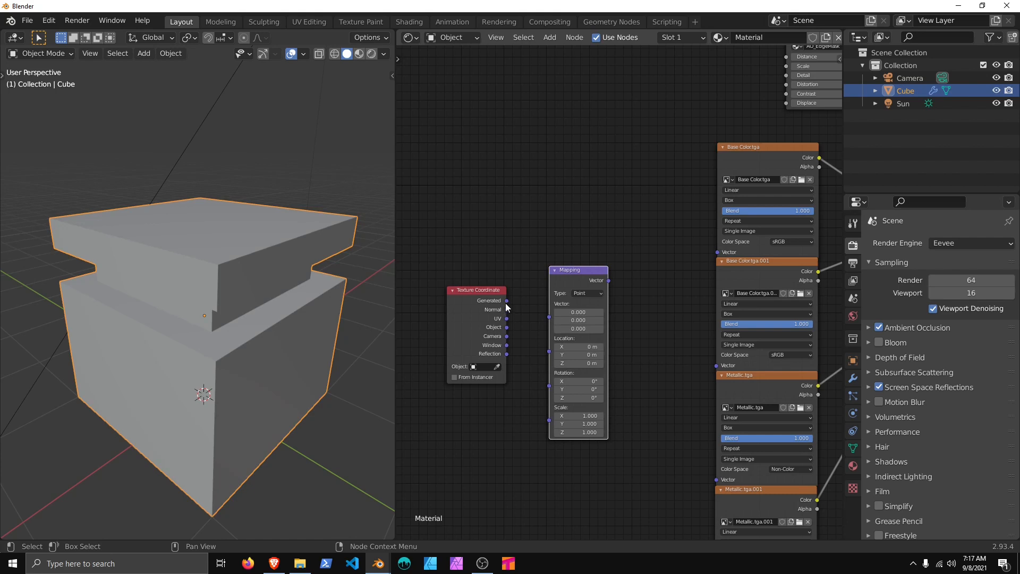
pyautogui.moveTo(506, 300); pyautogui.dragTo(551, 317)
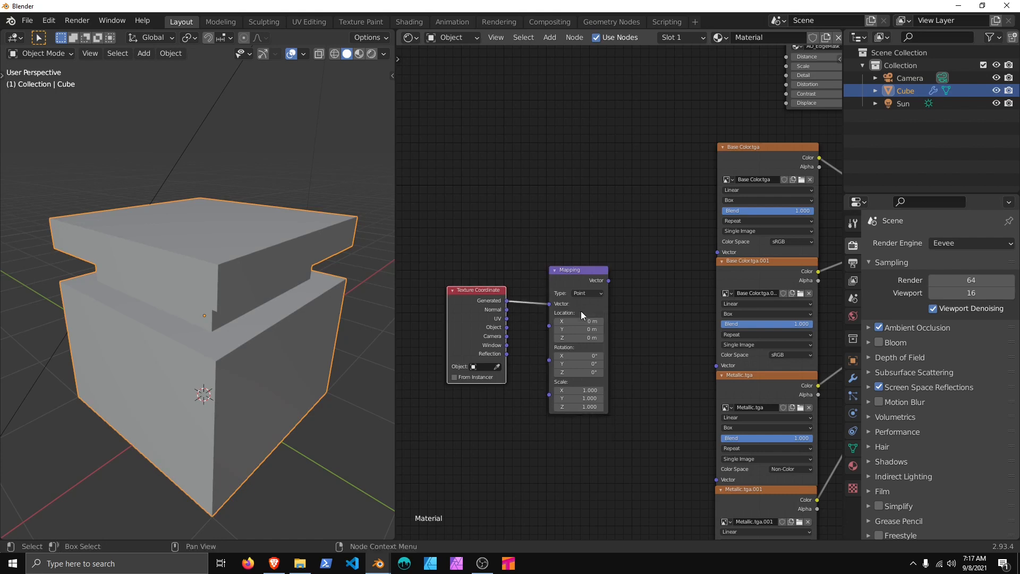
pyautogui.moveTo(469, 303); pyautogui.dragTo(493, 284)
# Step: Connect the Mapping node's Vector output to the Vector inputs of both Base Color image nodes
pyautogui.moveTo(619, 316); pyautogui.dragTo(524, 316, button='middle')
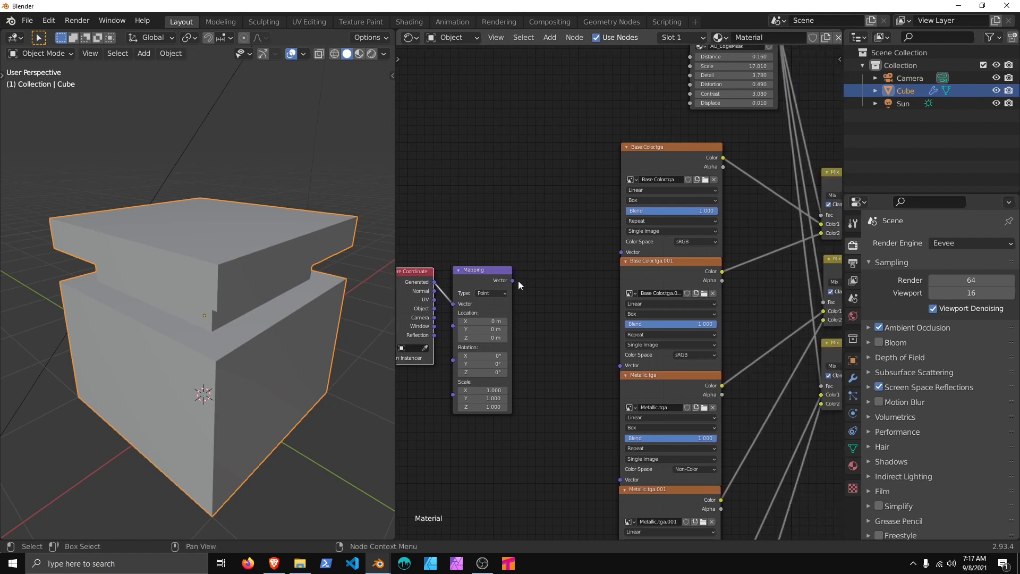
pyautogui.moveTo(513, 281); pyautogui.dragTo(620, 252)
pyautogui.moveTo(572, 344); pyautogui.dragTo(550, 246, button='middle')
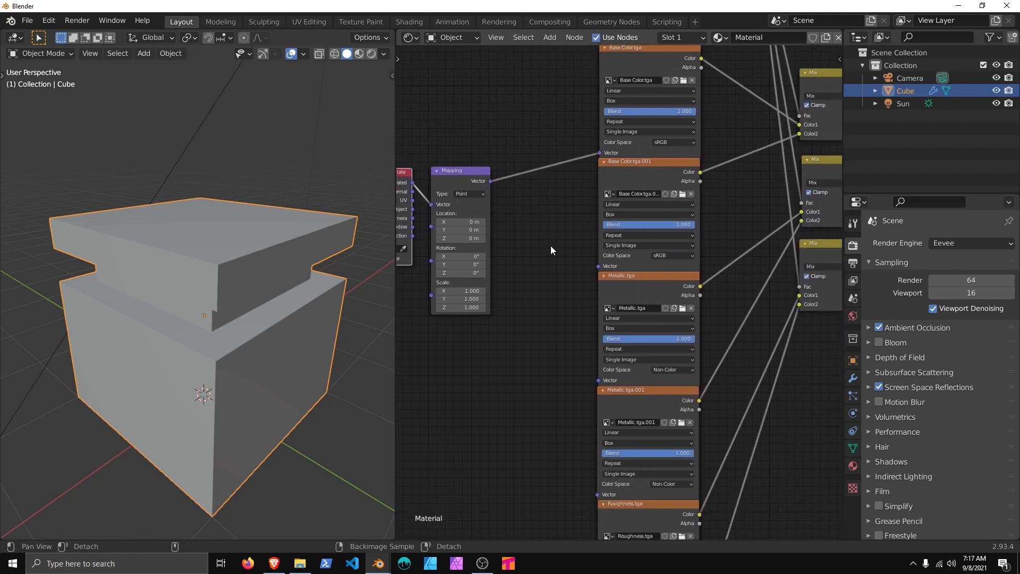
pyautogui.moveTo(490, 184); pyautogui.dragTo(555, 244)
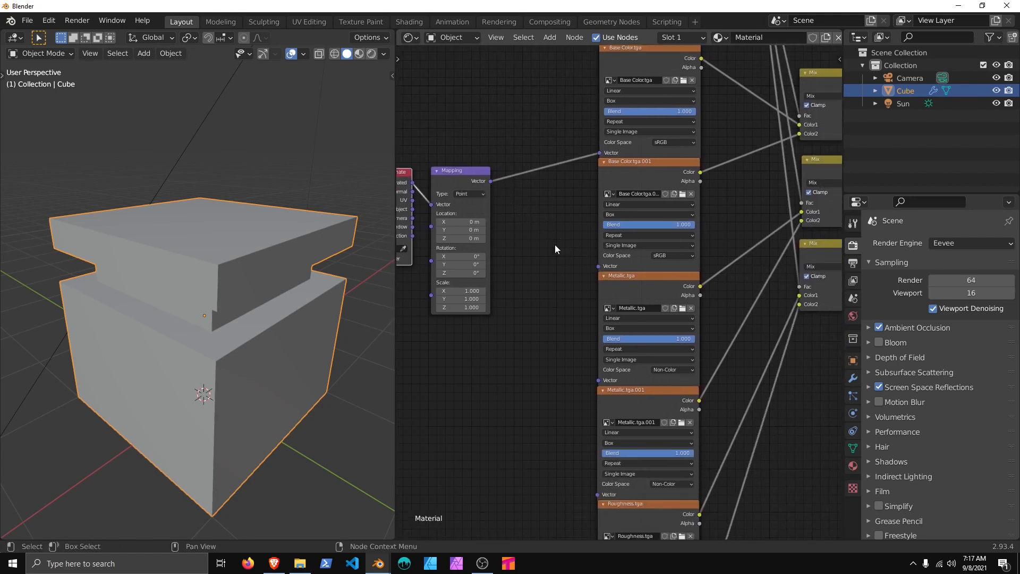
pyautogui.moveTo(489, 184); pyautogui.dragTo(598, 265)
# Step: Connect the Mapping node's Vector output to the Vector inputs of both Metallic and both Roughness image nodes
pyautogui.moveTo(535, 337); pyautogui.dragTo(524, 245, button='middle')
pyautogui.moveTo(481, 89); pyautogui.dragTo(585, 284)
pyautogui.scroll(-3, 557, 292)
pyautogui.moveTo(523, 305); pyautogui.dragTo(540, 247, button='middle')
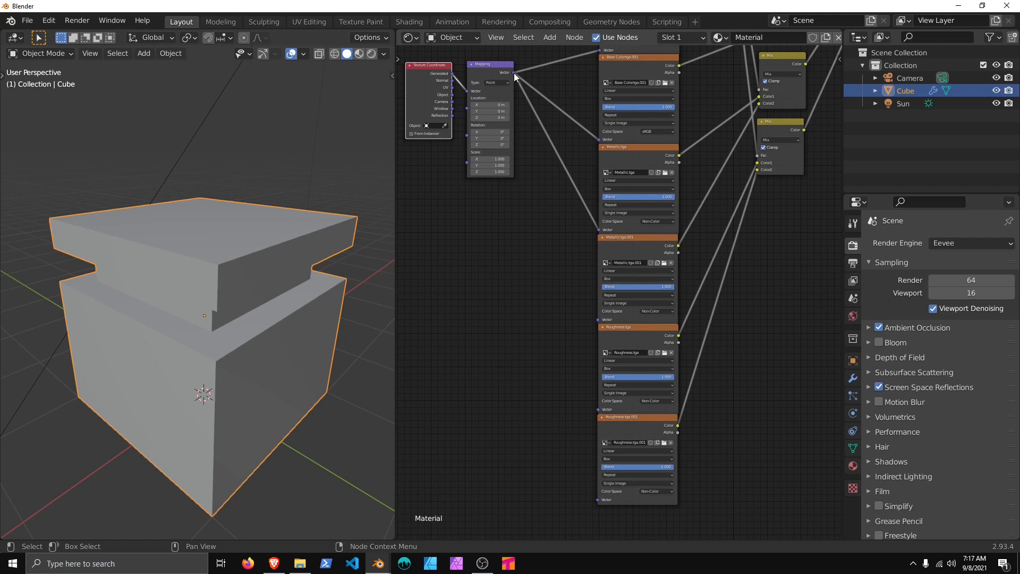
pyautogui.moveTo(514, 72); pyautogui.dragTo(598, 320)
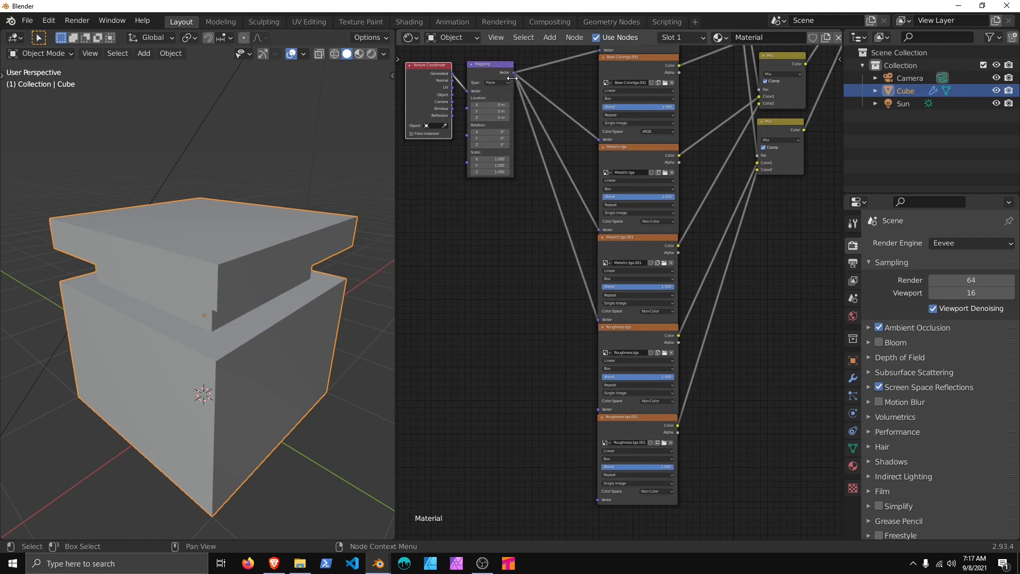
pyautogui.moveTo(513, 73); pyautogui.dragTo(599, 409)
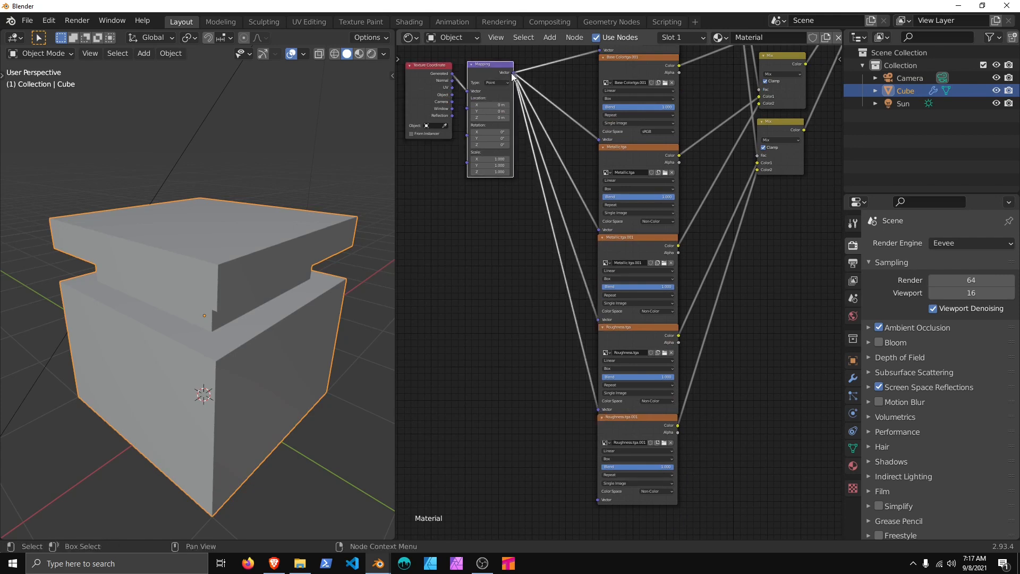
pyautogui.moveTo(513, 74); pyautogui.dragTo(598, 500)
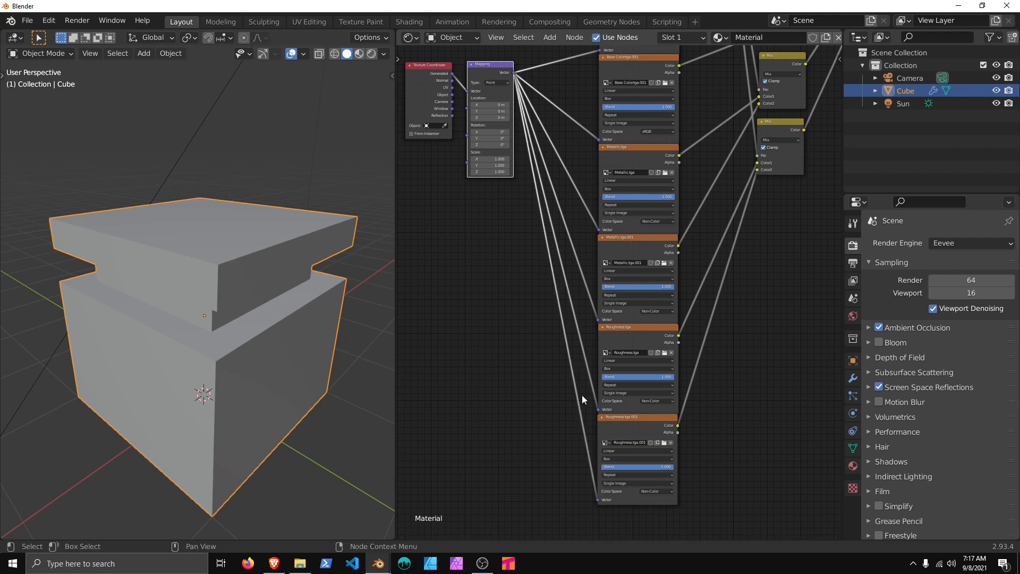
# Step: Switch the viewport to Material Preview shading to show the textured cube
pyautogui.moveTo(582, 394); pyautogui.dragTo(589, 392, button='middle')
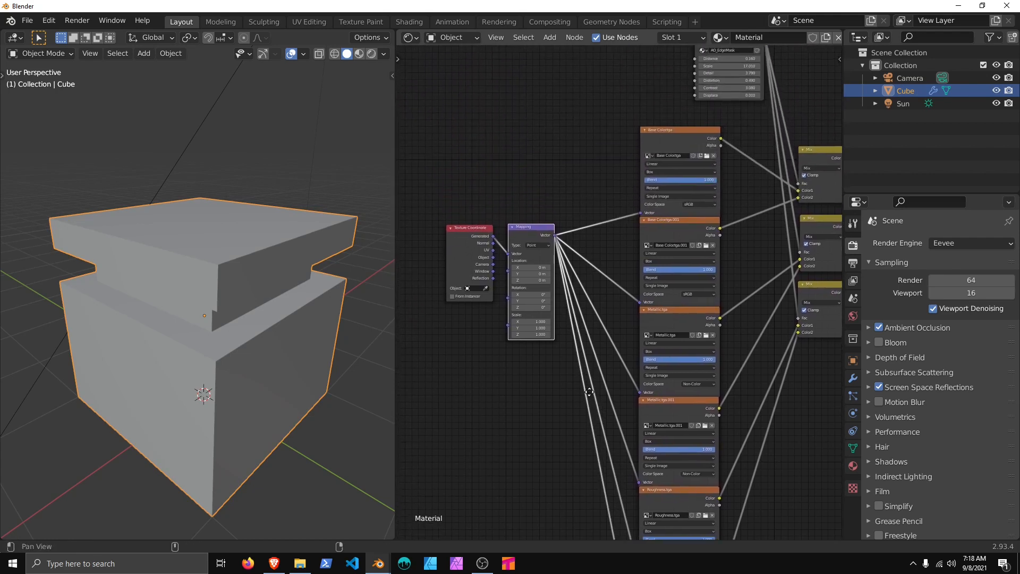
pyautogui.scroll(3, 589, 391)
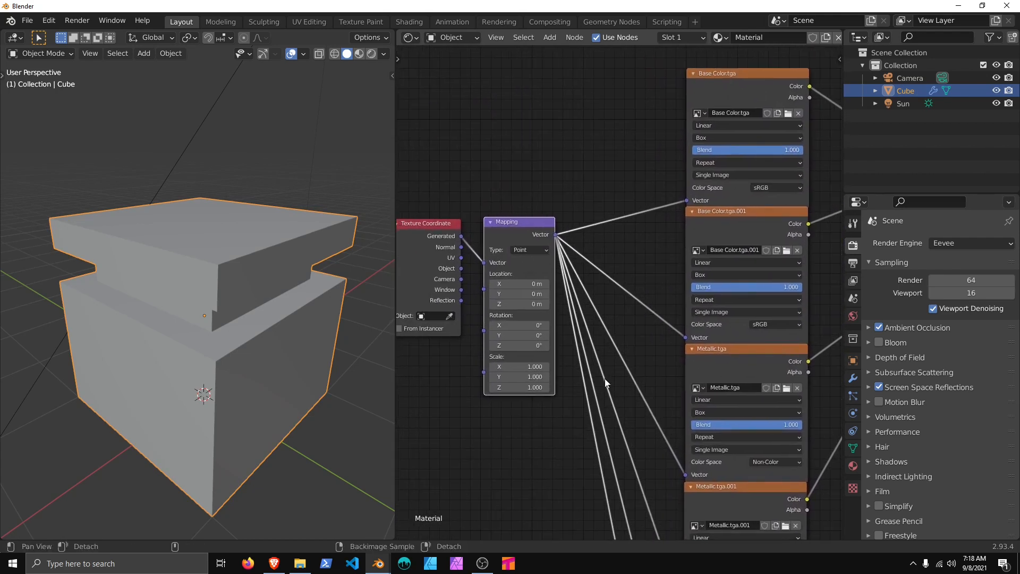
pyautogui.scroll(1, 604, 378)
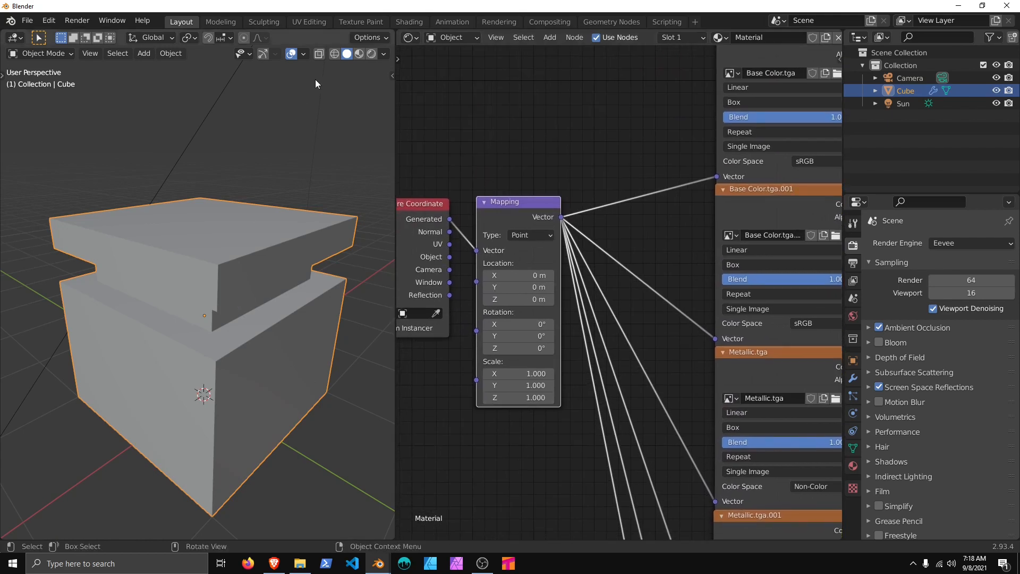
pyautogui.click(359, 54)
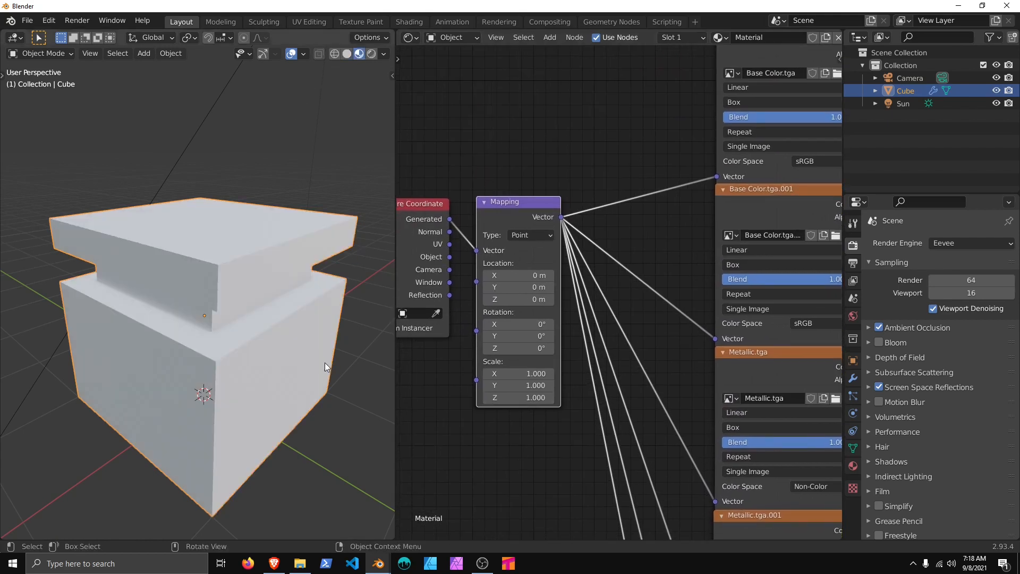
pyautogui.moveTo(294, 274); pyautogui.dragTo(268, 272, button='middle')
# Step: Set the Mapping node's Scale to 3 on all three axes and inspect the cube's edges up close
pyautogui.moveTo(519, 396); pyautogui.dragTo(519, 374)
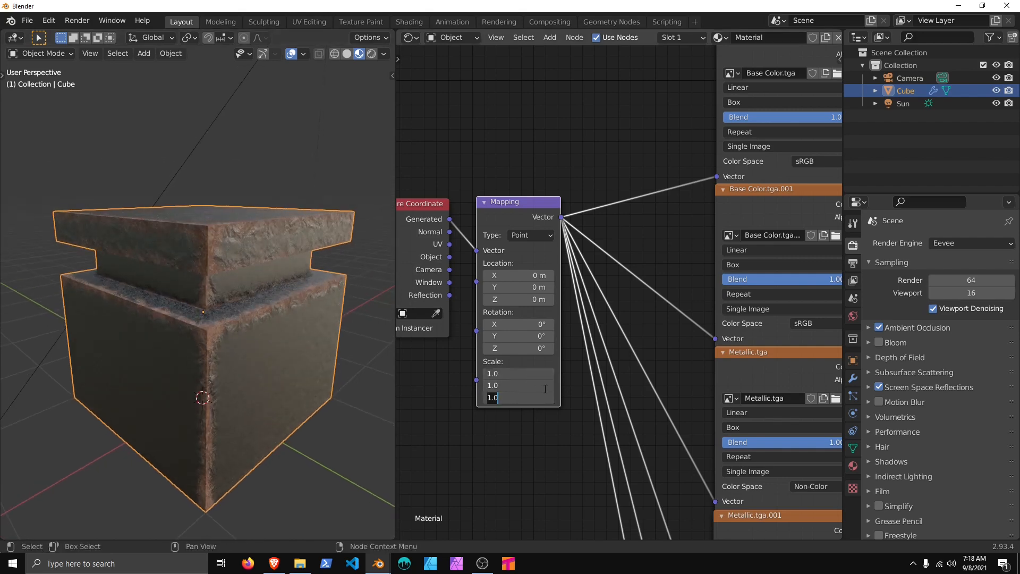
pyautogui.write('3')
pyautogui.press('Return')
pyautogui.moveTo(314, 394); pyautogui.dragTo(303, 410, button='middle')
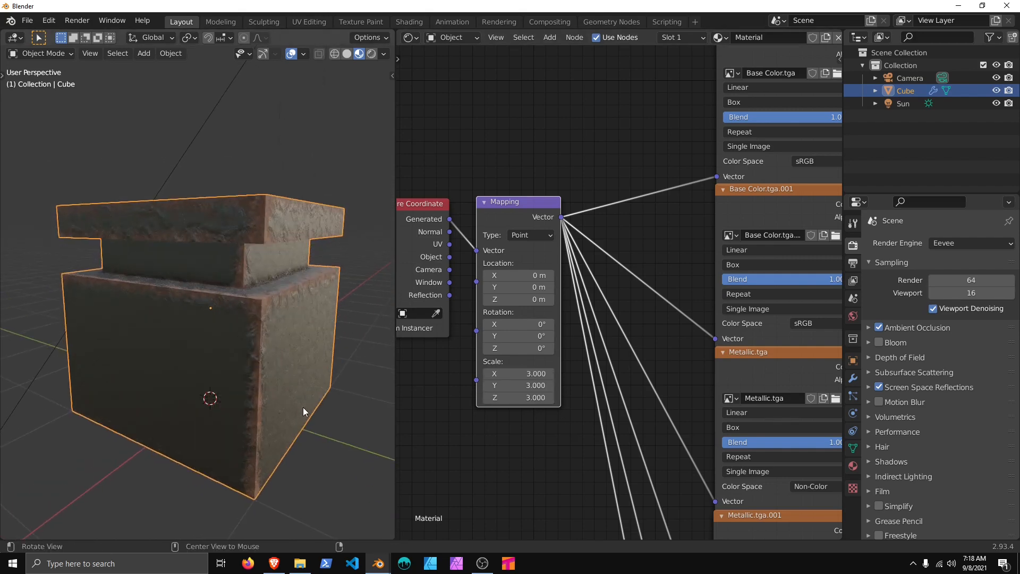
pyautogui.scroll(3, 303, 407)
pyautogui.moveTo(305, 351)
pyautogui.mouseDown(button='middle')
pyautogui.moveTo(264, 320)
pyautogui.moveTo(293, 359)
pyautogui.mouseUp(button='middle')
# Step: Try Mapping Scale values of 8 and 2 on all three axes, undoing each change
pyautogui.moveTo(531, 373); pyautogui.dragTo(533, 400)
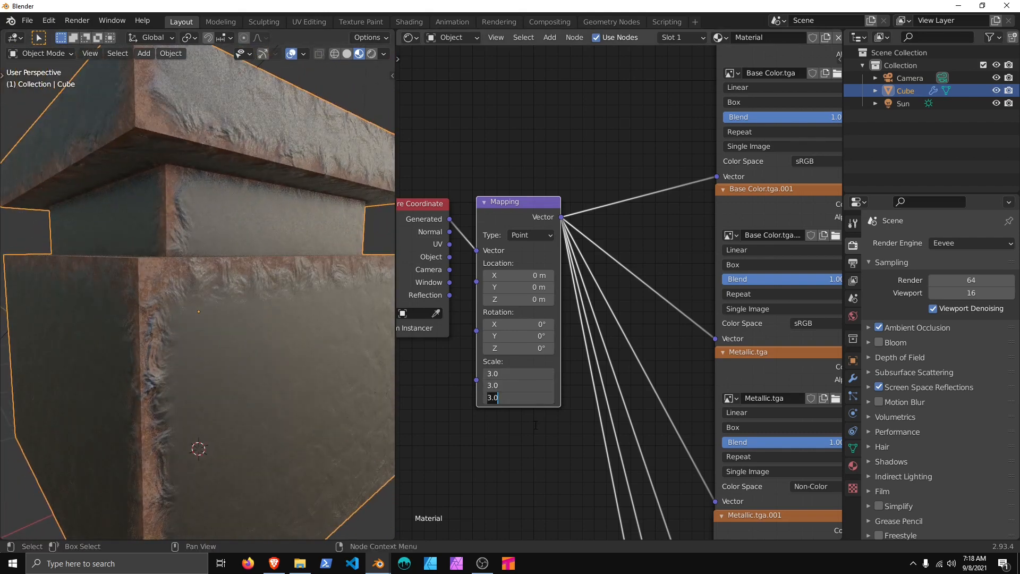
pyautogui.write('8')
pyautogui.press('Return')
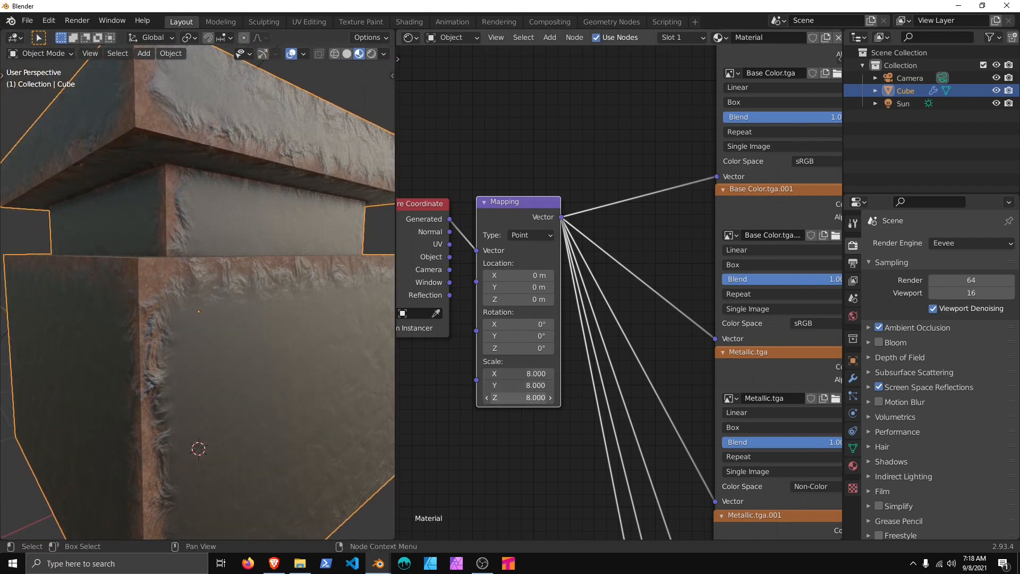
pyautogui.hotkey('ctrl', 'z')
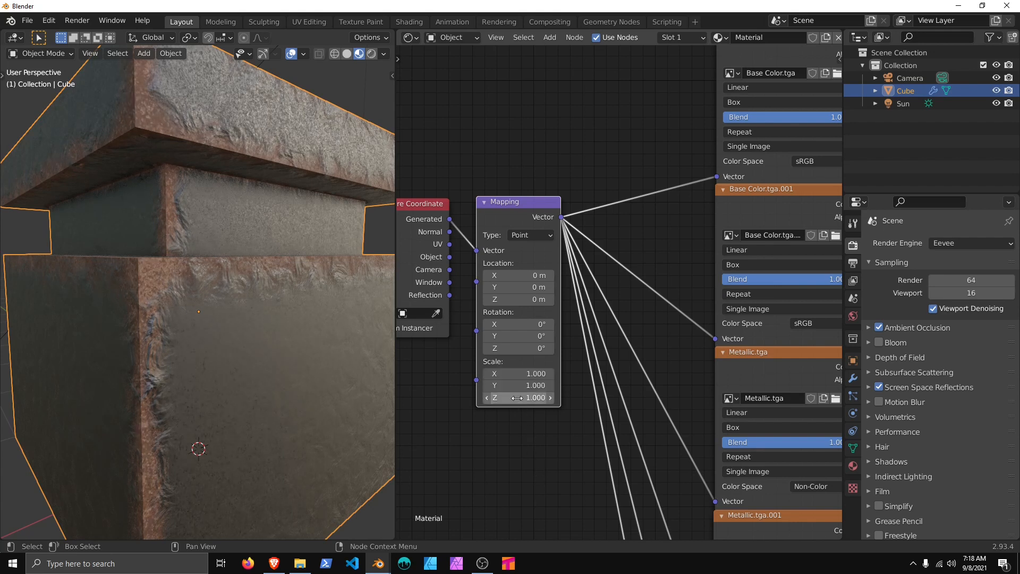
pyautogui.moveTo(517, 398); pyautogui.dragTo(517, 373)
pyautogui.write('2')
pyautogui.press('Return')
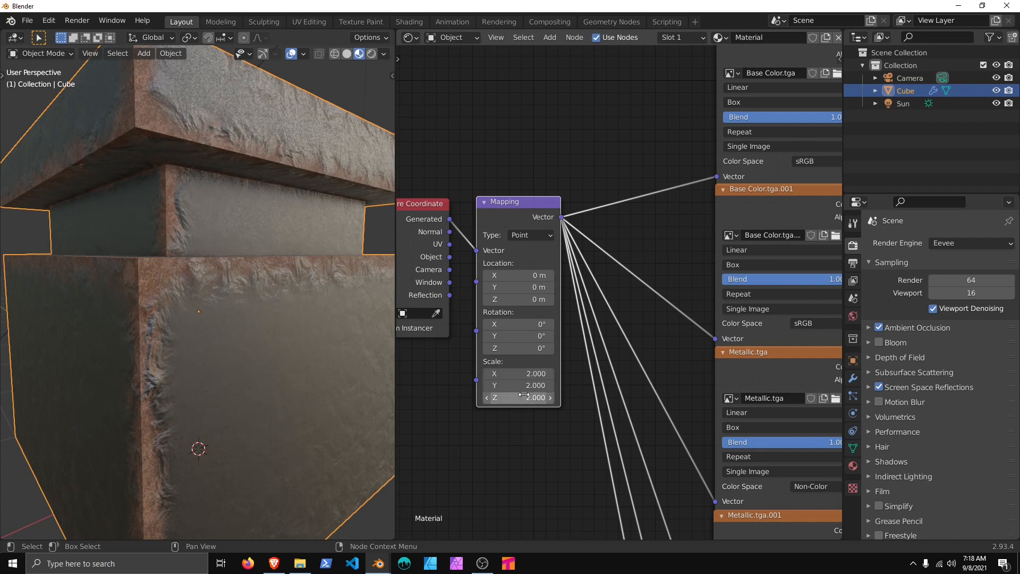
pyautogui.hotkey('ctrl', 'z')
# Step: Set the AO_EdgeMask node's Distortion to 0.000 and its Distance to 0.710
pyautogui.scroll(-3, 590, 405)
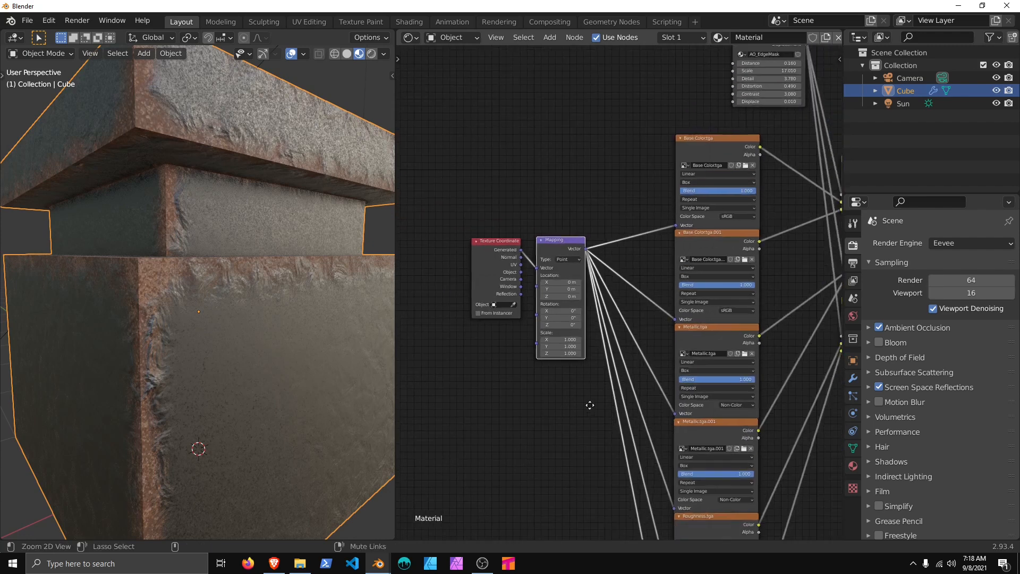
pyautogui.keyDown('ctrl'); pyautogui.keyDown('alt'); pyautogui.moveTo(589, 405); pyautogui.dragTo(594, 428); pyautogui.keyUp('alt'); pyautogui.keyUp('ctrl')
pyautogui.keyDown('alt'); pyautogui.moveTo(594, 428); pyautogui.dragTo(536, 428); pyautogui.keyUp('alt')
pyautogui.keyDown('alt'); pyautogui.moveTo(578, 266); pyautogui.dragTo(523, 456); pyautogui.keyUp('alt')
pyautogui.keyDown('ctrl'); pyautogui.keyDown('alt'); pyautogui.moveTo(600, 412); pyautogui.dragTo(601, 296); pyautogui.keyUp('alt'); pyautogui.keyUp('ctrl')
pyautogui.keyDown('ctrl'); pyautogui.keyDown('alt'); pyautogui.moveTo(619, 348); pyautogui.dragTo(622, 270); pyautogui.keyUp('alt'); pyautogui.keyUp('ctrl')
pyautogui.keyDown('alt'); pyautogui.moveTo(622, 269); pyautogui.dragTo(614, 379); pyautogui.keyUp('alt')
pyautogui.moveTo(660, 287); pyautogui.dragTo(619, 287)
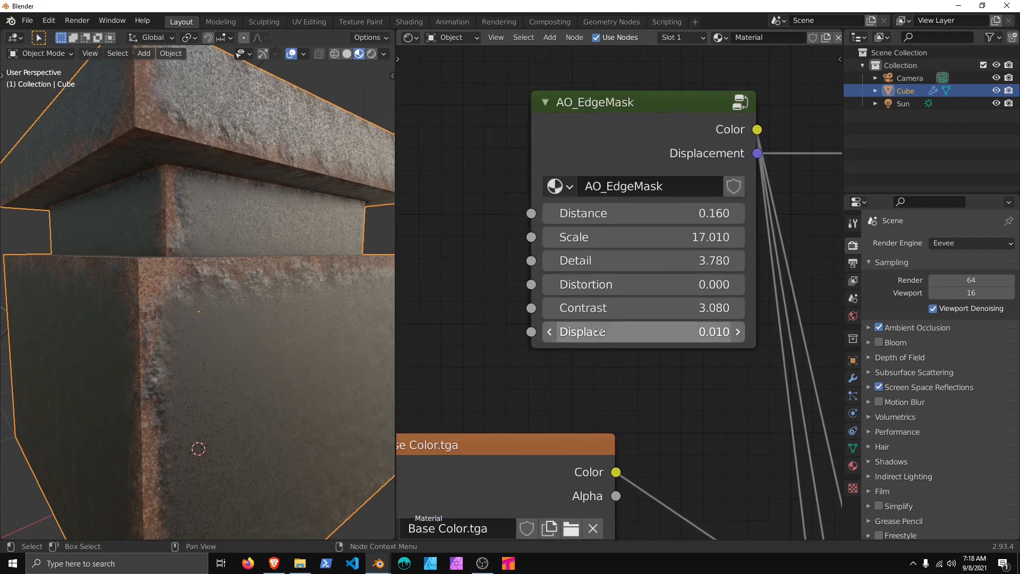
pyautogui.moveTo(624, 219); pyautogui.dragTo(660, 220)
# Step: Try Mapping Scale values of 2 and 3 on all three axes
pyautogui.scroll(-3, 574, 350)
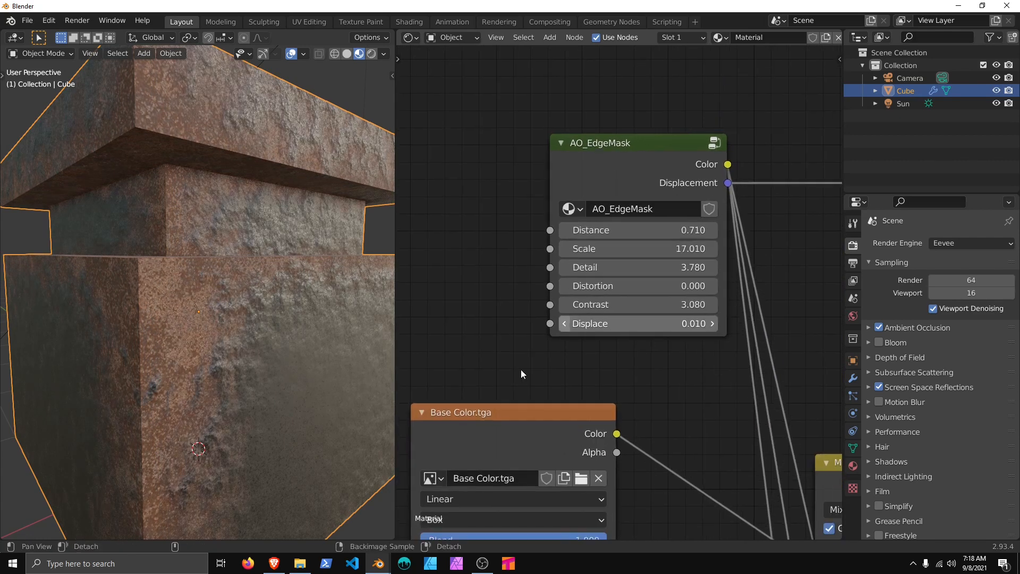
pyautogui.moveTo(523, 374)
pyautogui.keyDown('alt'); pyautogui.mouseDown()
pyautogui.moveTo(637, 240)
pyautogui.moveTo(639, 80)
pyautogui.moveTo(558, 254)
pyautogui.moveTo(621, 257)
pyautogui.mouseUp(); pyautogui.keyUp('alt')
pyautogui.scroll(4, 499, 368)
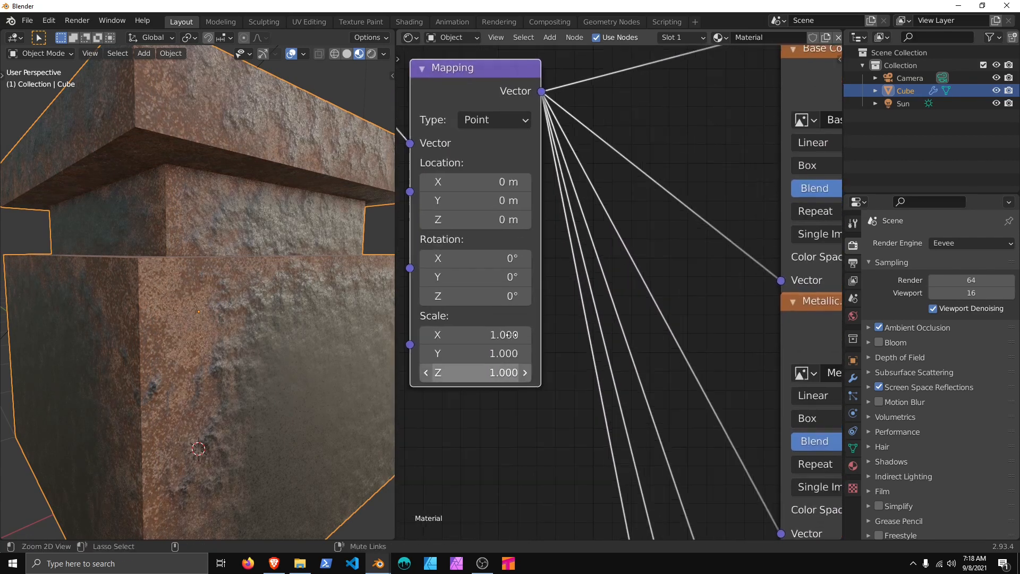
pyautogui.keyDown('alt'); pyautogui.moveTo(462, 369); pyautogui.dragTo(489, 326); pyautogui.keyUp('alt')
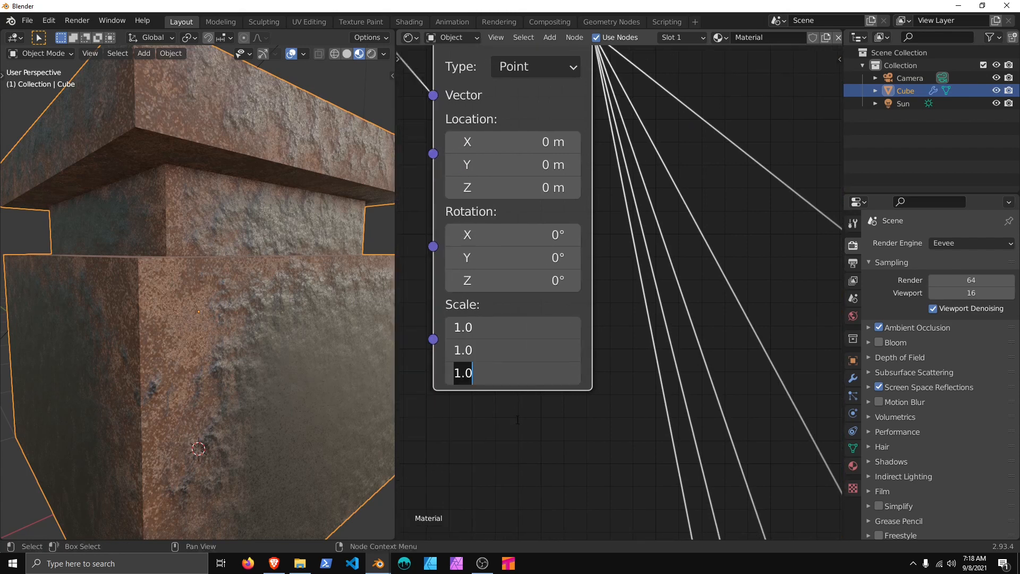
pyautogui.write('2')
pyautogui.press('Return')
pyautogui.moveTo(508, 375); pyautogui.dragTo(508, 326)
pyautogui.write('3')
pyautogui.press('Return')
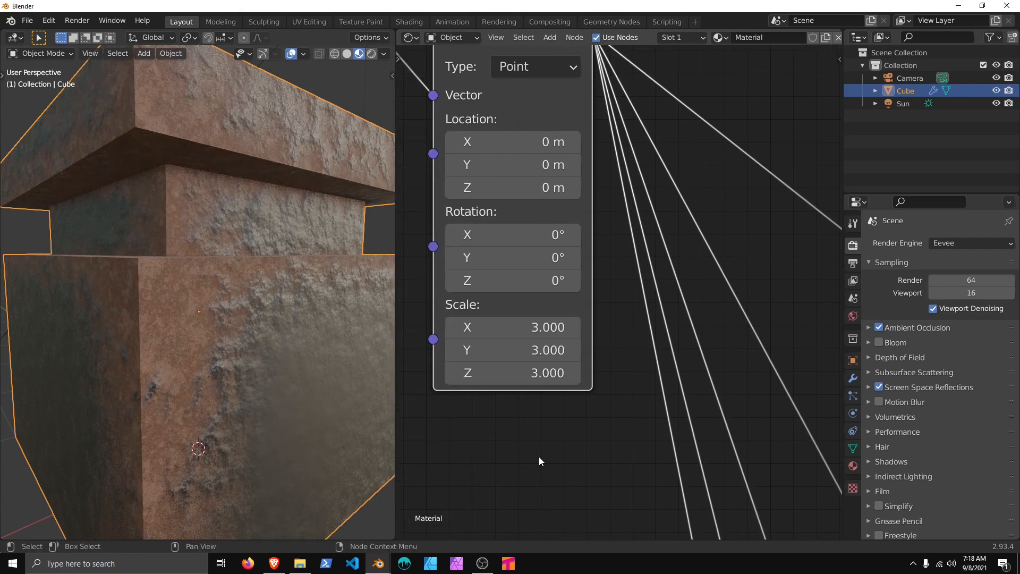
# Step: Try a Mapping Scale of 0.1 on all three axes and check the texture on the whole cube
pyautogui.moveTo(516, 376); pyautogui.dragTo(517, 326)
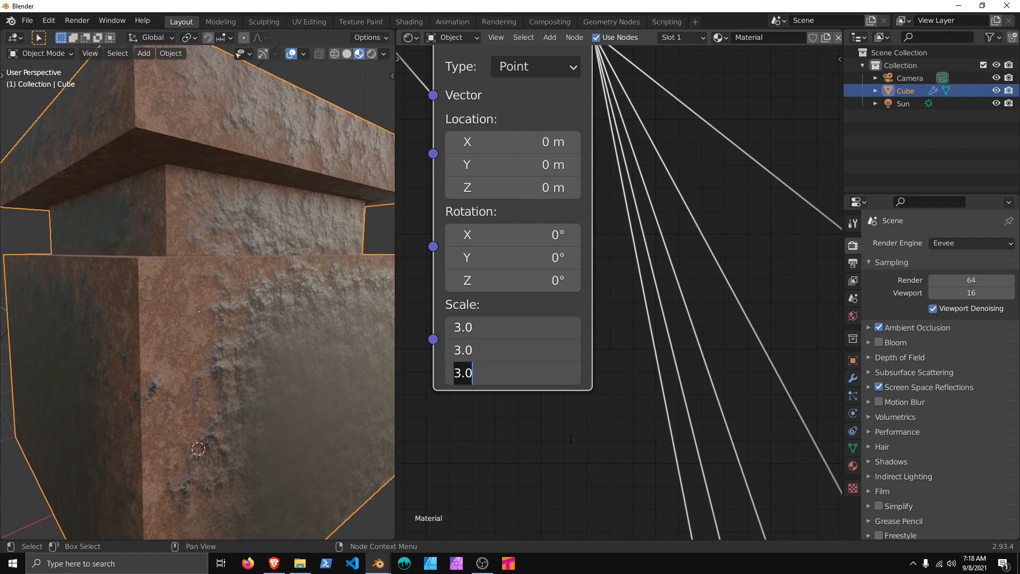
pyautogui.write('0.1')
pyautogui.press('Return')
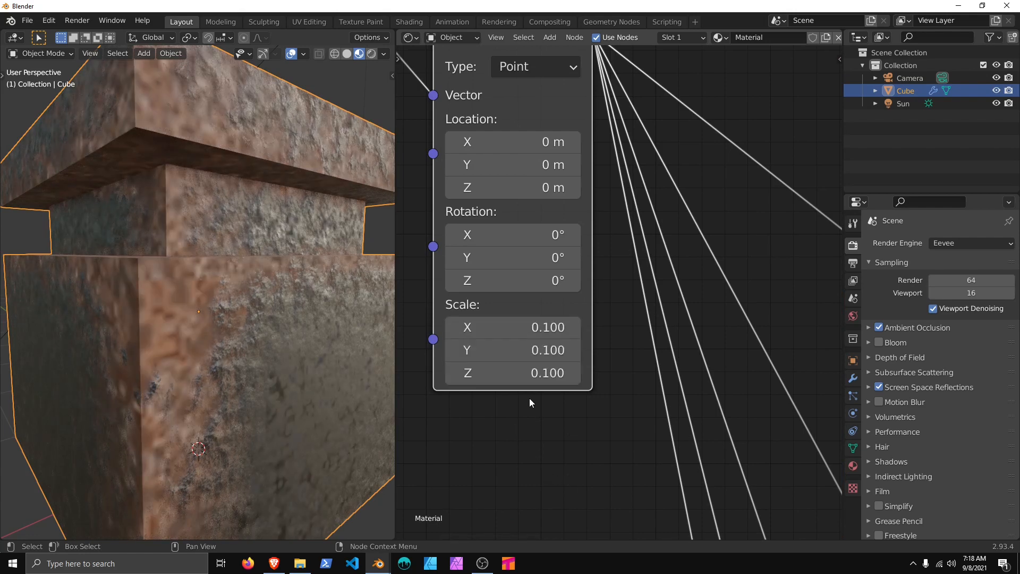
pyautogui.scroll(-6, 230, 360)
pyautogui.moveTo(233, 374); pyautogui.dragTo(259, 371, button='middle')
# Step: Set the Mapping node's Scale back to 3 on all three axes
pyautogui.moveTo(505, 384); pyautogui.dragTo(507, 382)
pyautogui.write('3')
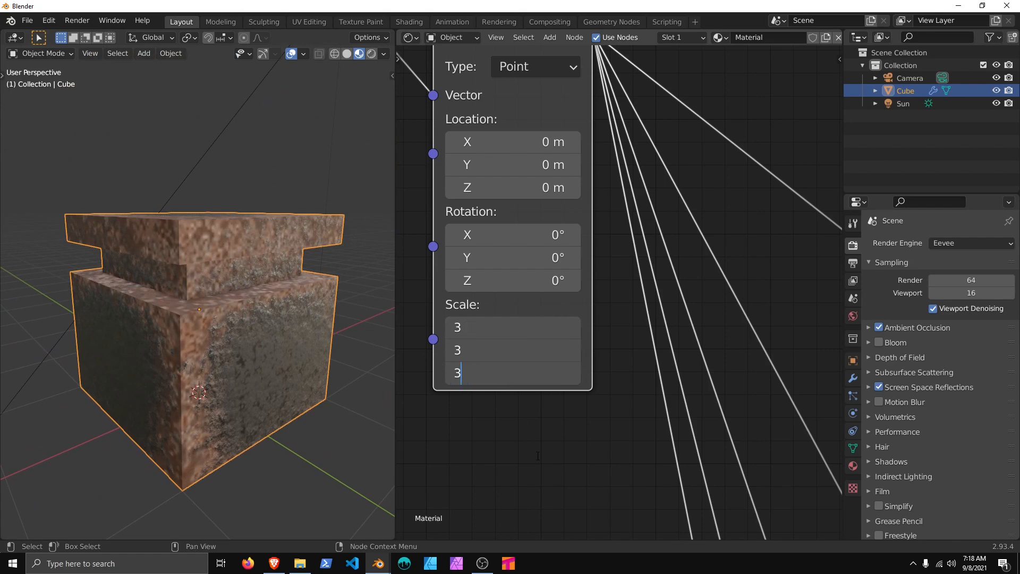
pyautogui.press('Return')
# Step: Set the Mapping node's Scale to 2 on all three axes and check the cube from another angle
pyautogui.moveTo(513, 376); pyautogui.dragTo(513, 329)
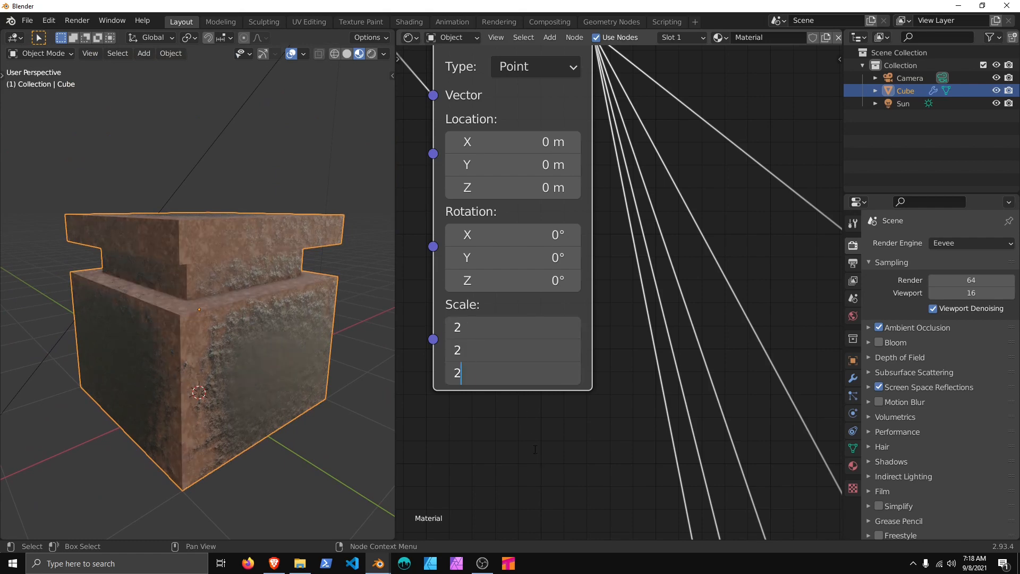
pyautogui.write('2')
pyautogui.press('Return')
pyautogui.moveTo(312, 390); pyautogui.dragTo(264, 378, button='middle')
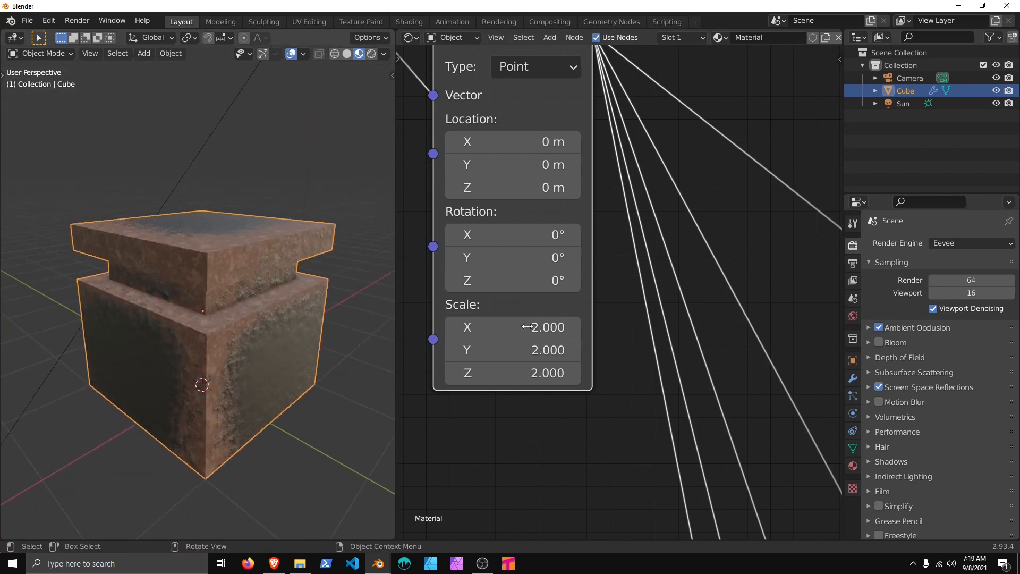
# Step: Deselect the Mapping node and select the three Mix nodes in the full node tree
pyautogui.scroll(-7, 619, 298)
pyautogui.moveTo(658, 277); pyautogui.dragTo(555, 287, button='middle')
pyautogui.scroll(-11, 589, 316)
pyautogui.moveTo(643, 342); pyautogui.dragTo(580, 295, button='middle')
pyautogui.scroll(-3, 580, 295)
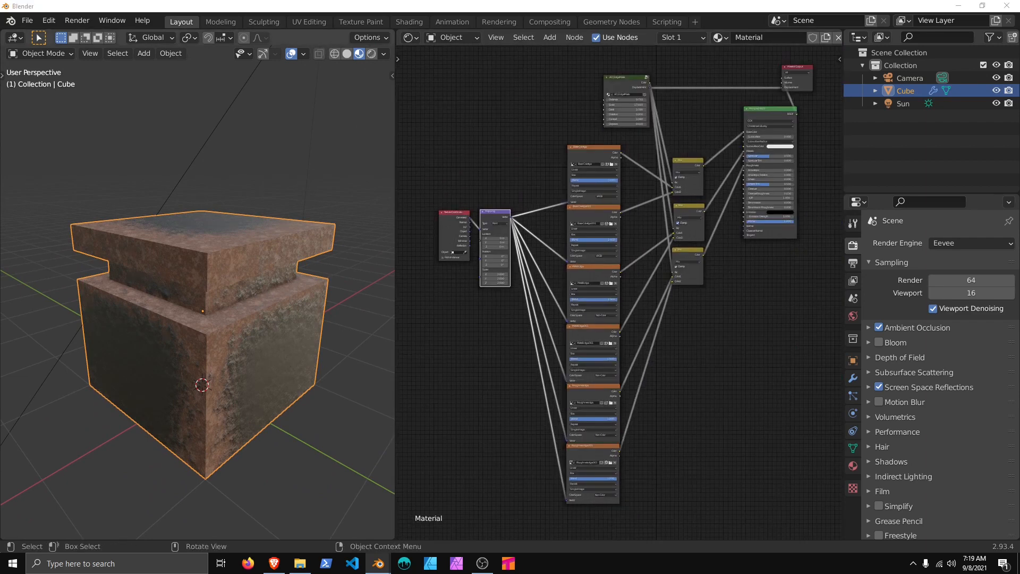
pyautogui.click(693, 349)
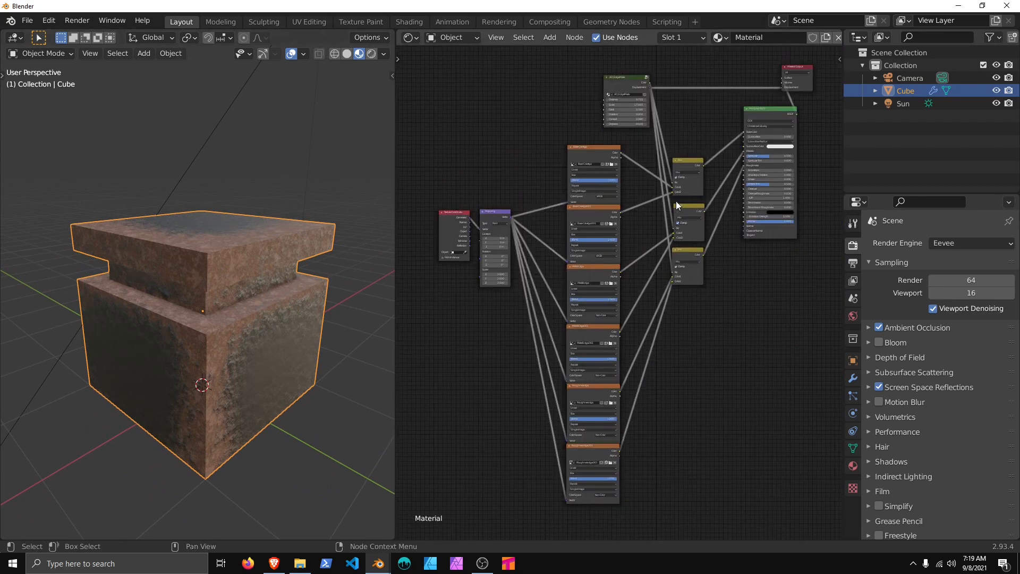
pyautogui.moveTo(639, 149); pyautogui.dragTo(719, 325)
pyautogui.moveTo(684, 279); pyautogui.dragTo(697, 304, button='middle')
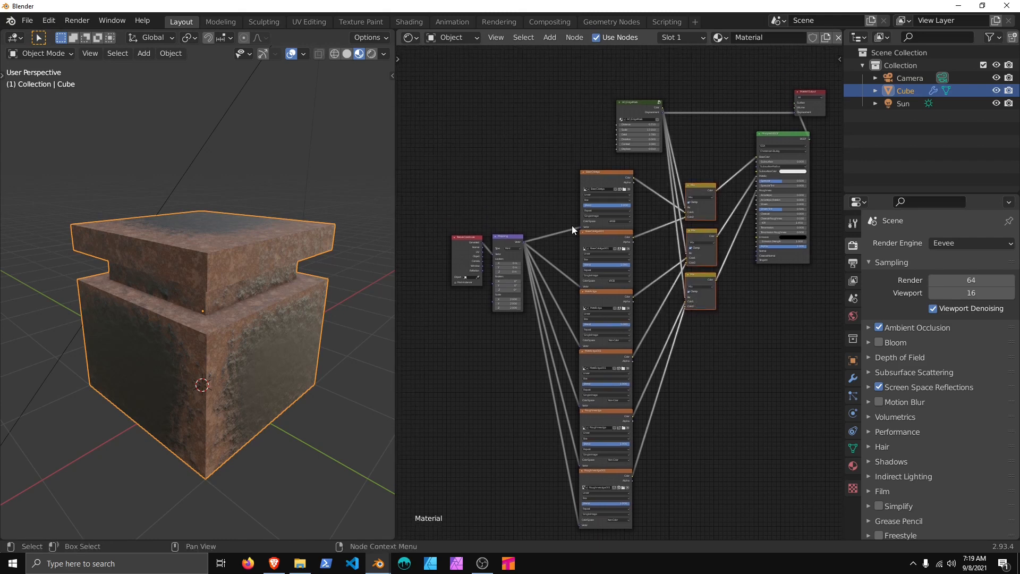
# Step: Group the Base Color.tga, Metallic.tga and Roughness.tga image textures into one node group and return to the main node tree
pyautogui.click(553, 201)
pyautogui.moveTo(552, 202); pyautogui.dragTo(543, 173, button='middle')
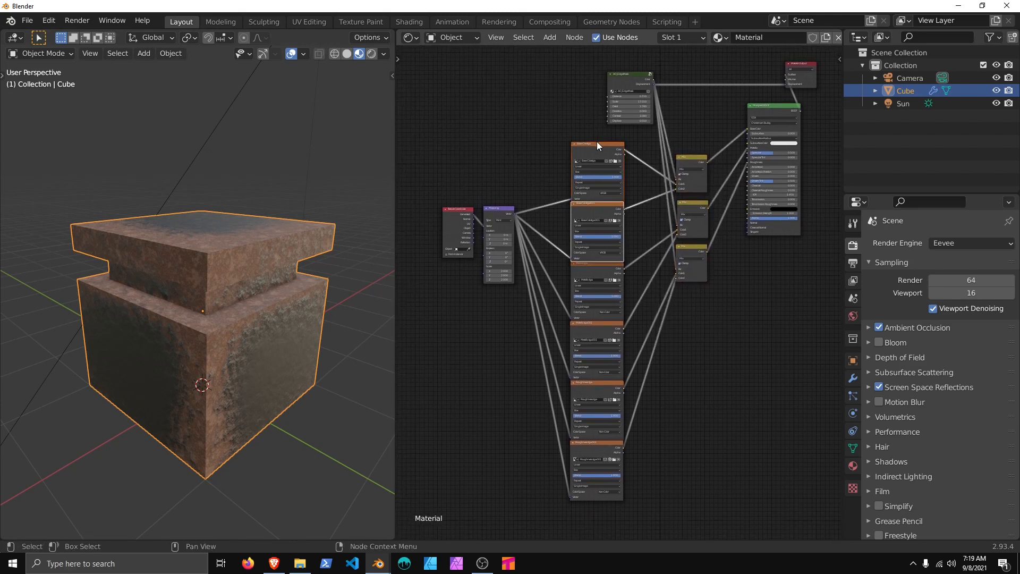
pyautogui.scroll(2, 643, 286)
pyautogui.click(575, 177)
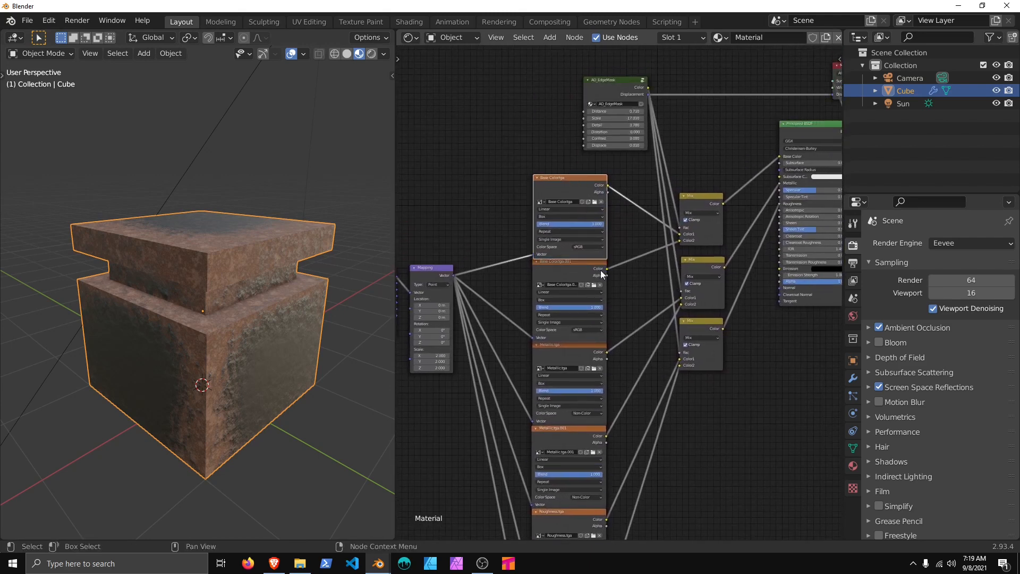
pyautogui.click(579, 367)
pyautogui.moveTo(624, 397); pyautogui.dragTo(639, 267, button='middle')
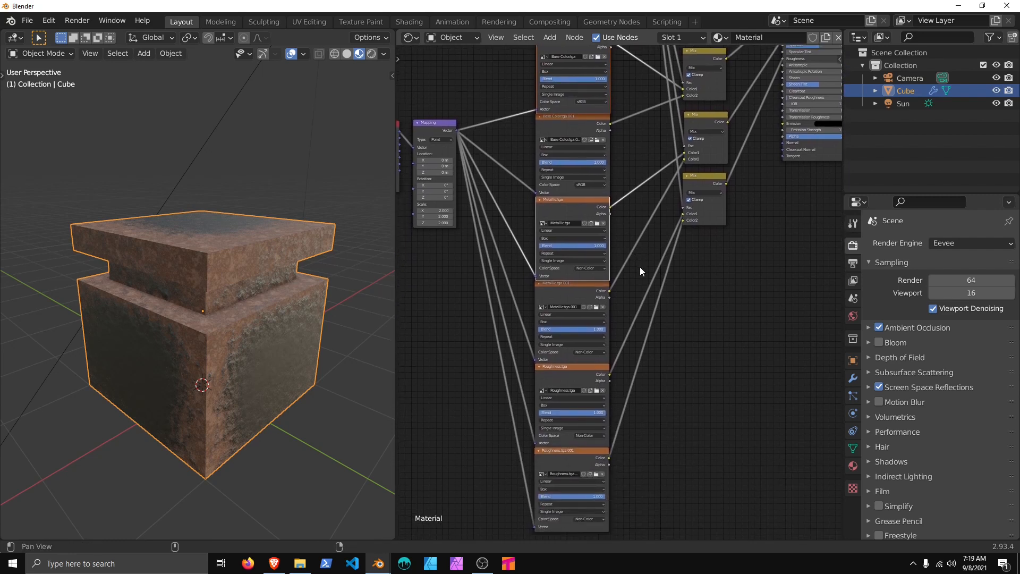
pyautogui.click(584, 368)
pyautogui.moveTo(585, 369); pyautogui.dragTo(620, 364, button='middle')
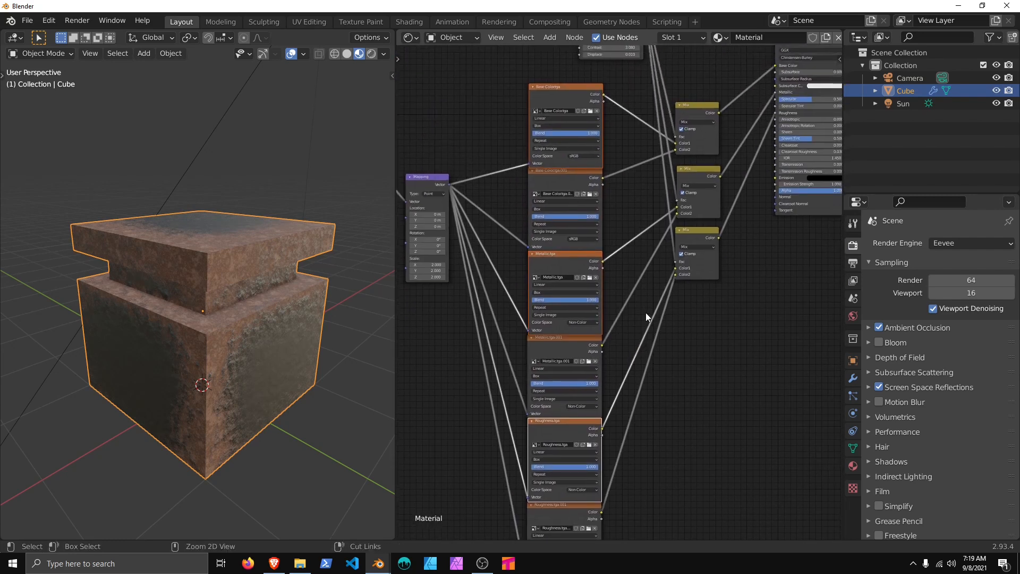
pyautogui.hotkey('ctrl', 'g')
pyautogui.scroll(-3, 696, 231)
pyautogui.press('Tab')
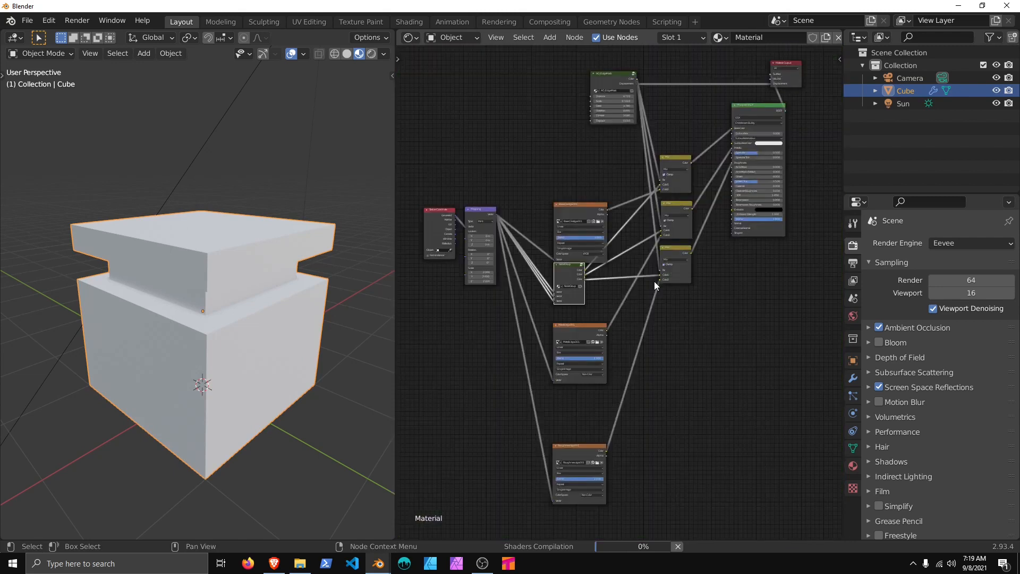
# Step: Place the new texture group above the remaining image textures and switch the viewport to solid shading
pyautogui.moveTo(655, 281); pyautogui.dragTo(646, 347, button='middle')
pyautogui.moveTo(575, 340); pyautogui.dragTo(579, 218)
pyautogui.moveTo(587, 271); pyautogui.dragTo(574, 180, button='middle')
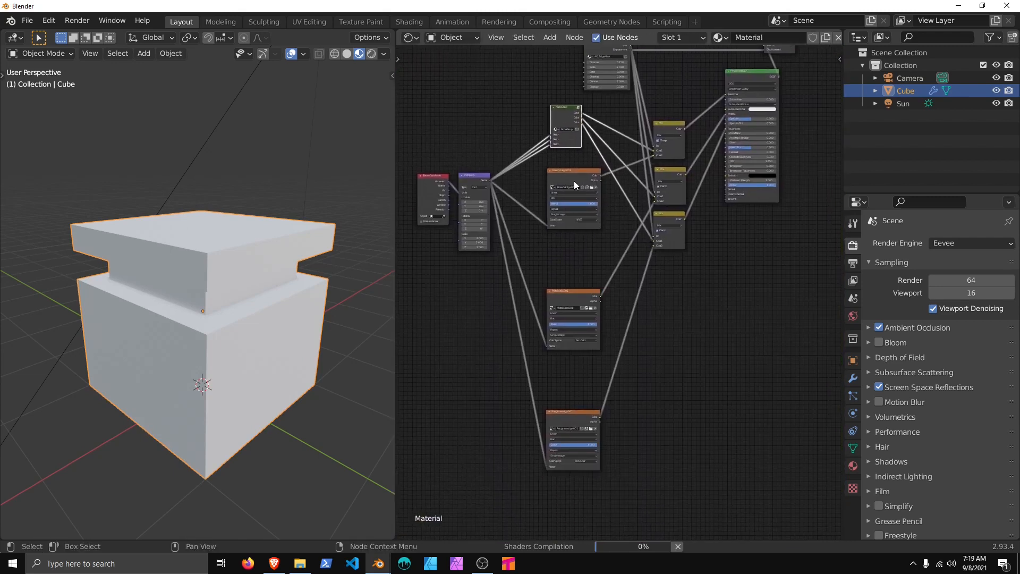
pyautogui.click(656, 345)
pyautogui.click(348, 55)
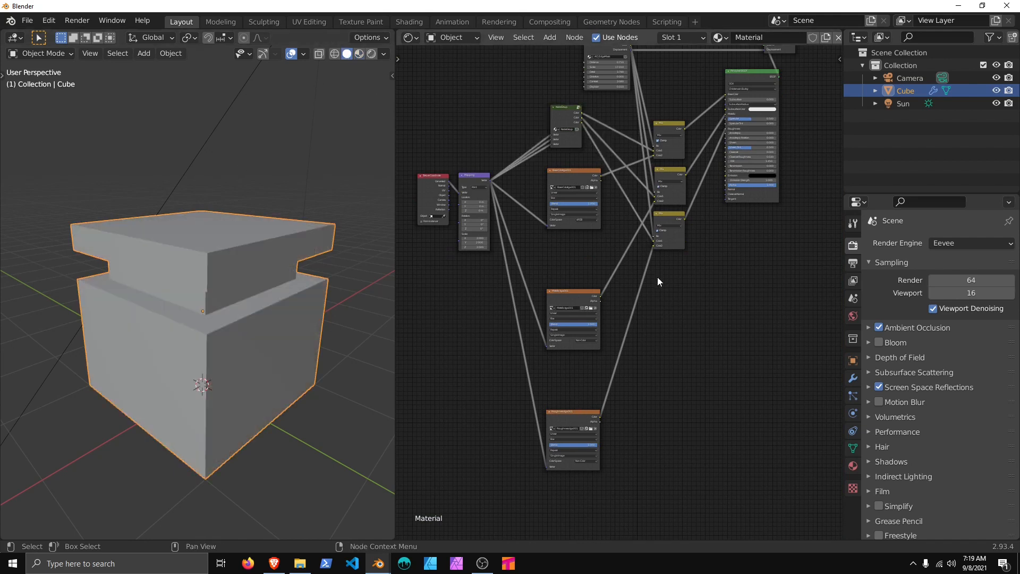
# Step: Group the three remaining .001 image textures (base color, metallic, roughness) into a second node group and return to the main tree
pyautogui.click(577, 179)
pyautogui.keyDown('shift'); pyautogui.click(585, 335); pyautogui.keyUp('shift')
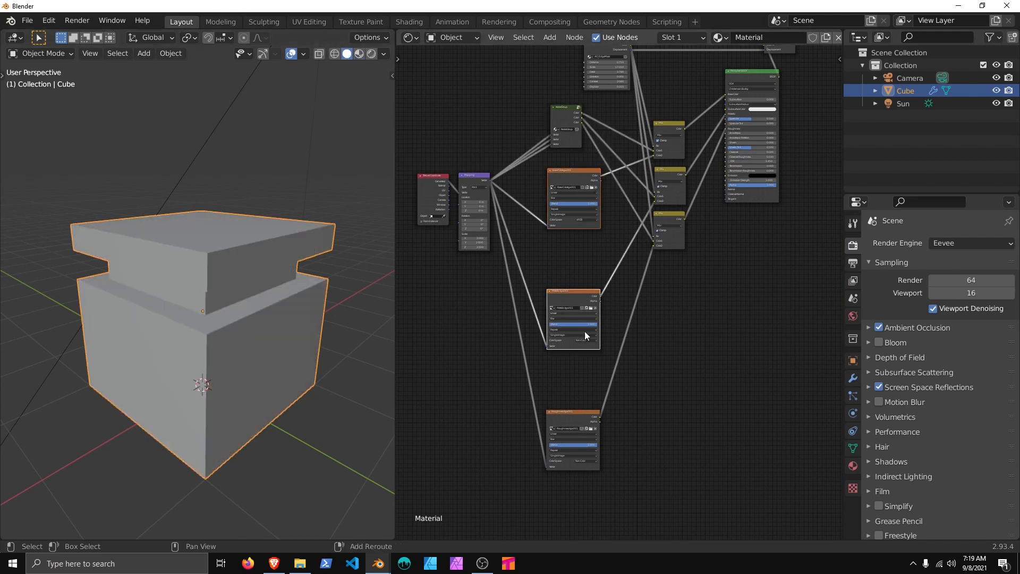
pyautogui.keyDown('shift'); pyautogui.click(570, 409); pyautogui.keyUp('shift')
pyautogui.hotkey('ctrl', 'g')
pyautogui.press('Tab')
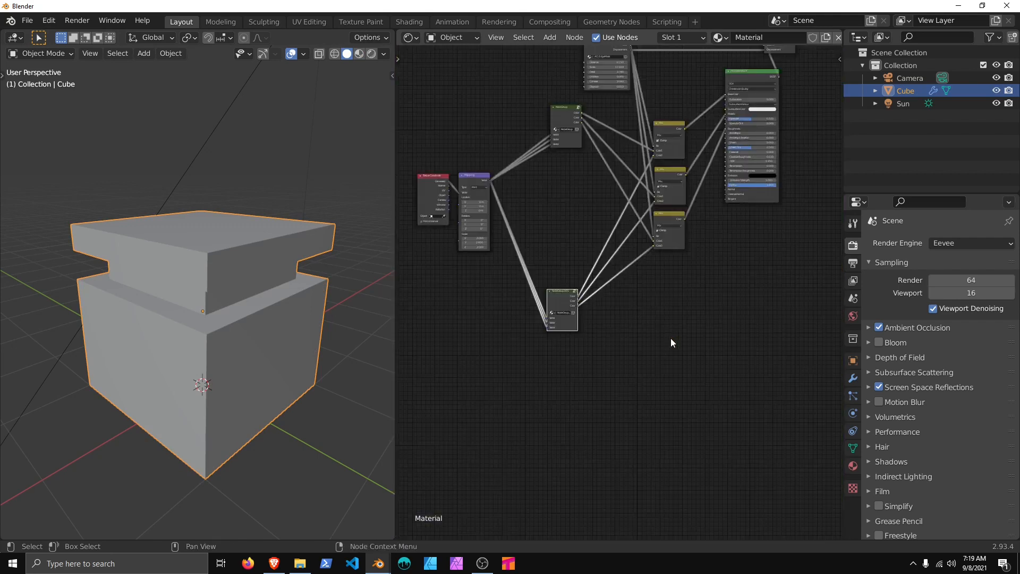
# Step: Stack the two texture node groups closely one above the other, between the Mapping node and the Mix nodes
pyautogui.scroll(5, 620, 302)
pyautogui.moveTo(589, 323); pyautogui.dragTo(621, 406, button='middle')
pyautogui.moveTo(558, 384); pyautogui.dragTo(570, 220)
pyautogui.moveTo(574, 190); pyautogui.dragTo(586, 262, button='middle')
pyautogui.moveTo(572, 175); pyautogui.dragTo(576, 220)
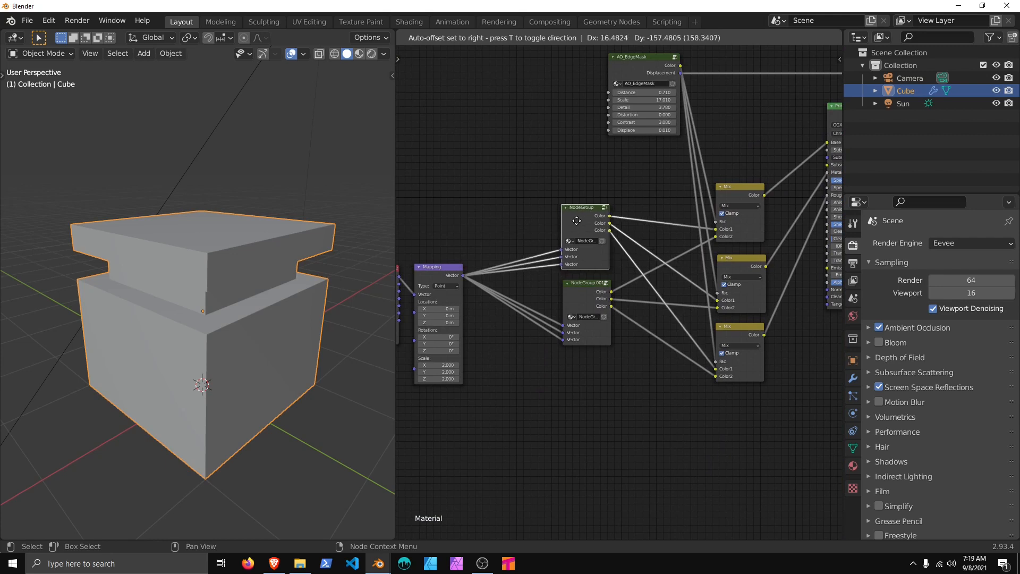
# Step: Select the three Mix nodes, combine them into one node group and return to the main node tree
pyautogui.moveTo(640, 307); pyautogui.dragTo(581, 311, button='middle')
pyautogui.moveTo(621, 192); pyautogui.dragTo(713, 382)
pyautogui.moveTo(704, 375); pyautogui.dragTo(682, 379, button='middle')
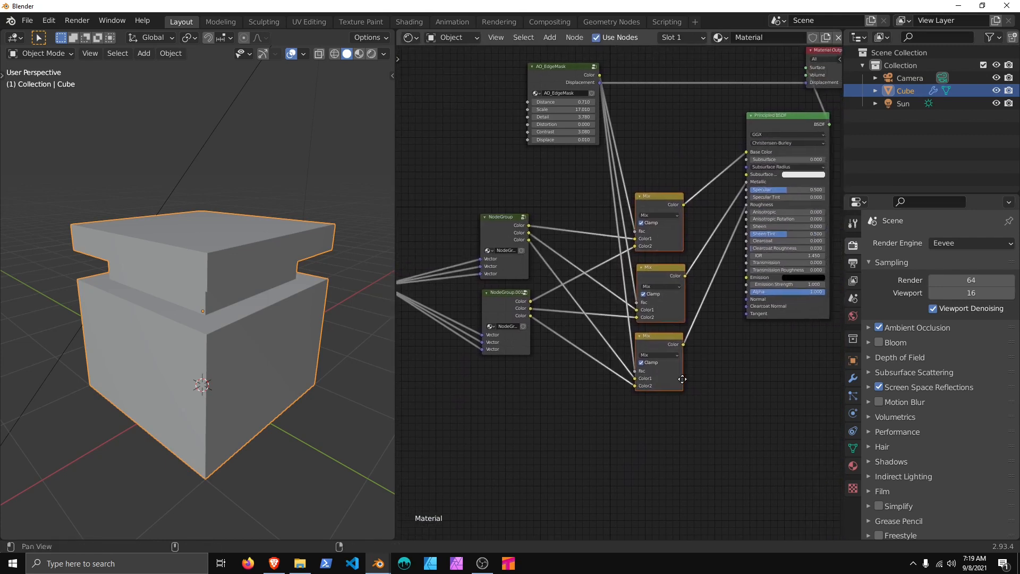
pyautogui.hotkey('ctrl', 'g')
pyautogui.press('Tab')
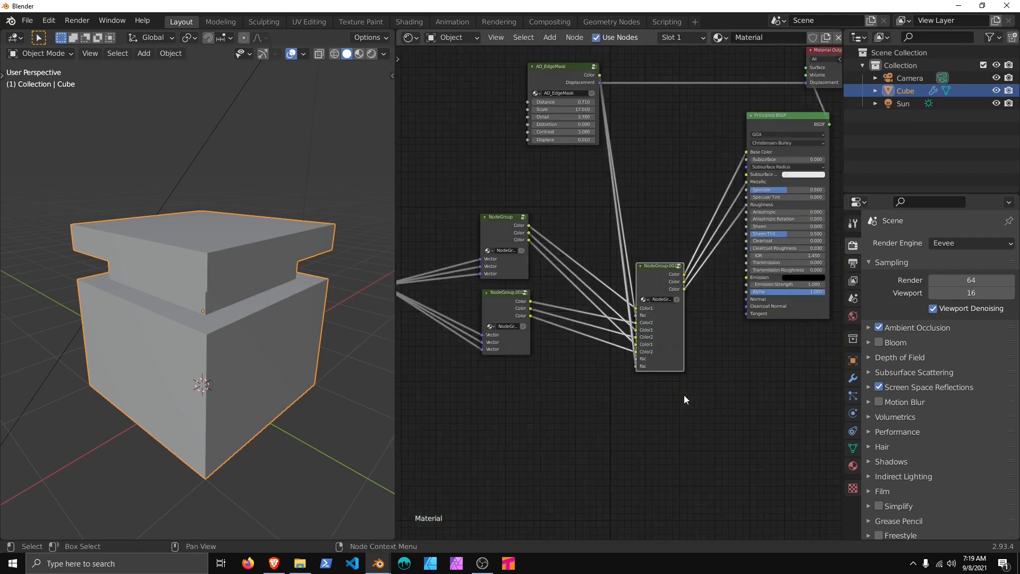
# Step: Tidy the node layout by raising the mix group and repositioning the texture coordinate, mapping and texture group nodes together
pyautogui.scroll(2, 683, 399)
pyautogui.moveTo(685, 326); pyautogui.dragTo(690, 156)
pyautogui.scroll(-3, 616, 311)
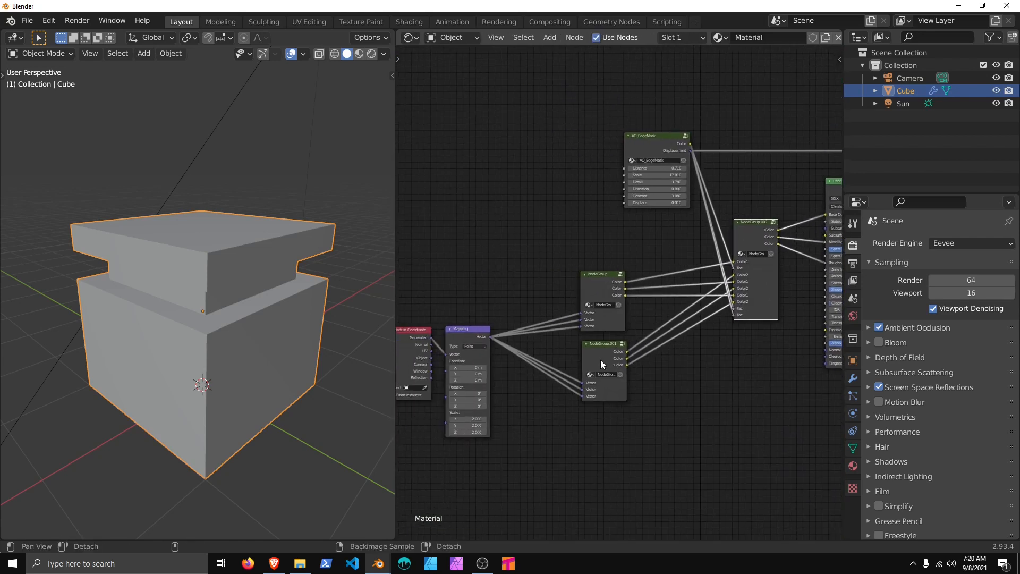
pyautogui.scroll(-2, 542, 376)
pyautogui.moveTo(537, 377); pyautogui.dragTo(564, 372, button='middle')
pyautogui.moveTo(463, 301); pyautogui.dragTo(544, 324)
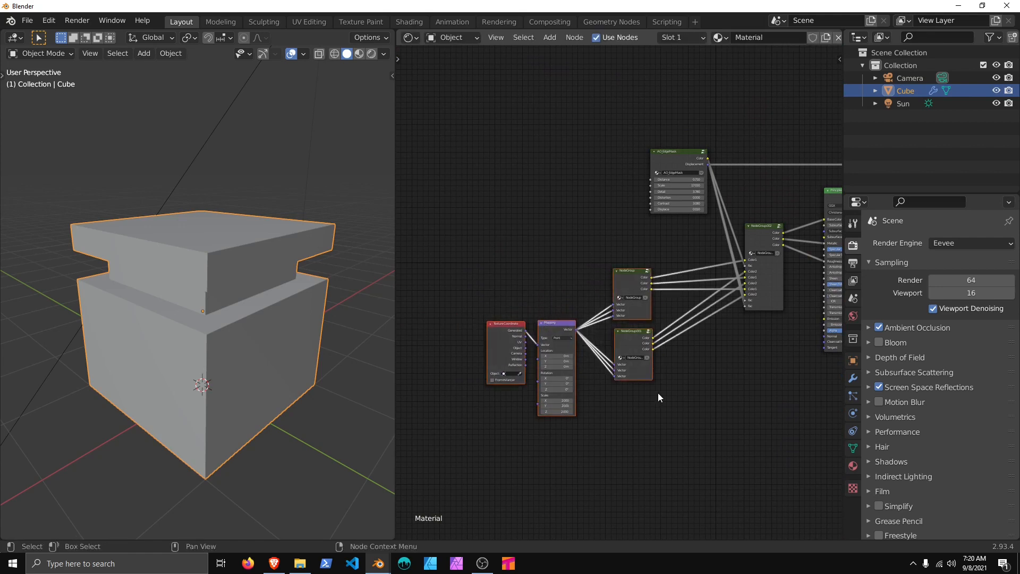
pyautogui.moveTo(625, 335); pyautogui.dragTo(770, 336)
pyautogui.keyDown('alt'); pyautogui.moveTo(778, 340); pyautogui.dragTo(629, 392); pyautogui.keyUp('alt')
# Step: Open the mix group NodeGroup.002, move its first Fac input above Color1 and return to the main tree
pyautogui.click(687, 365)
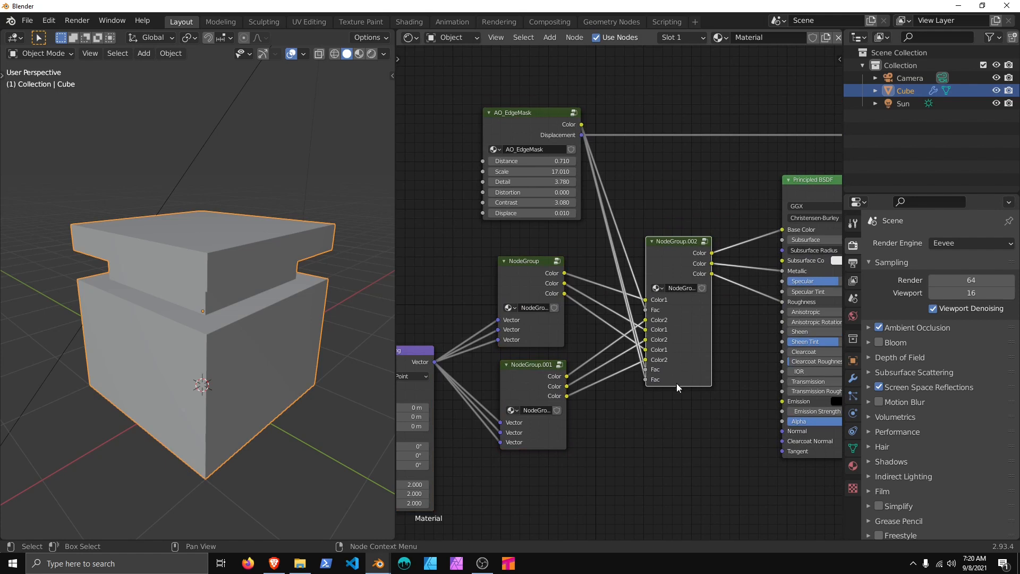
pyautogui.press('Tab')
pyautogui.press('n')
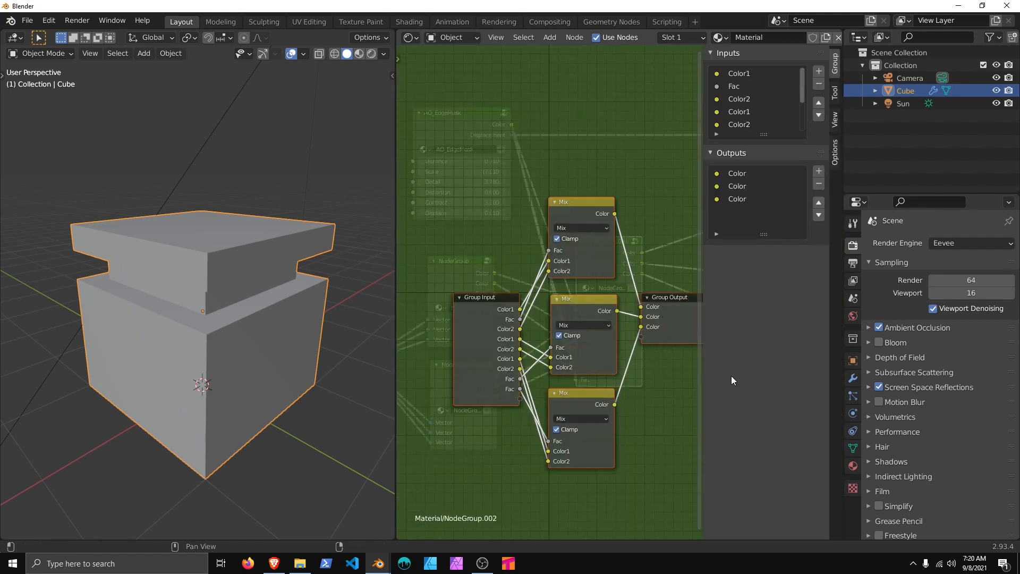
pyautogui.click(739, 73)
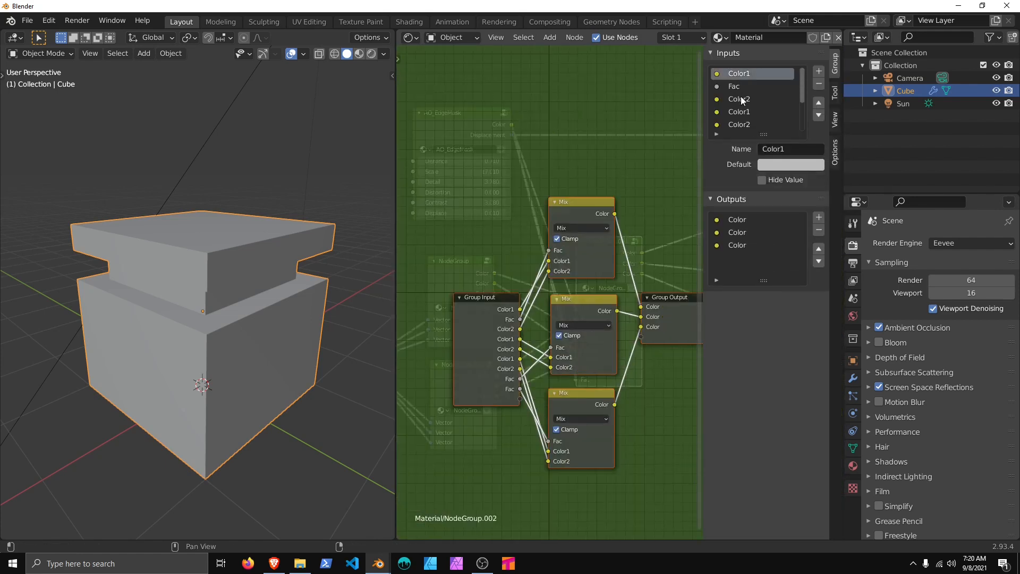
pyautogui.click(739, 87)
pyautogui.click(816, 103)
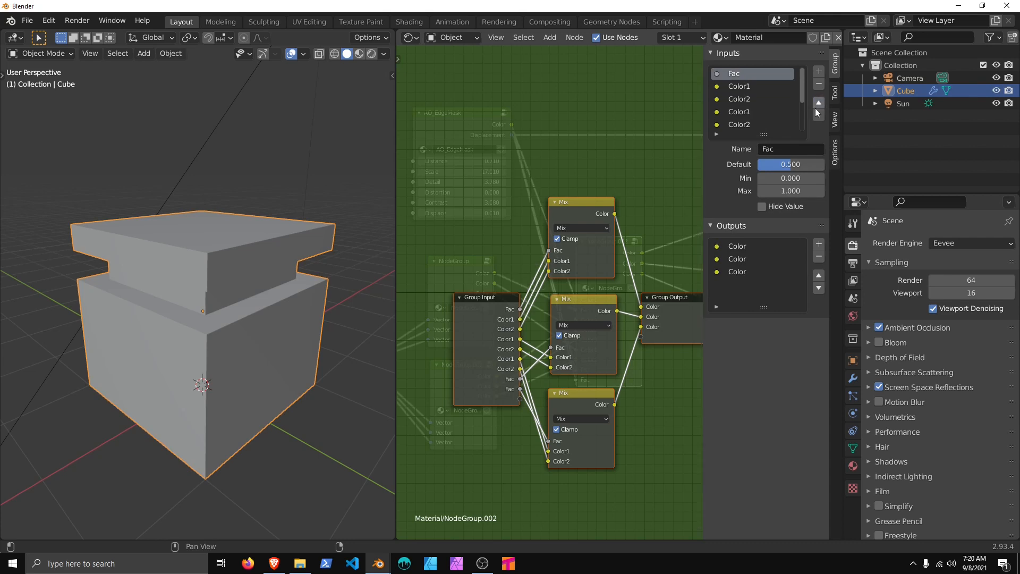
pyautogui.press('Tab')
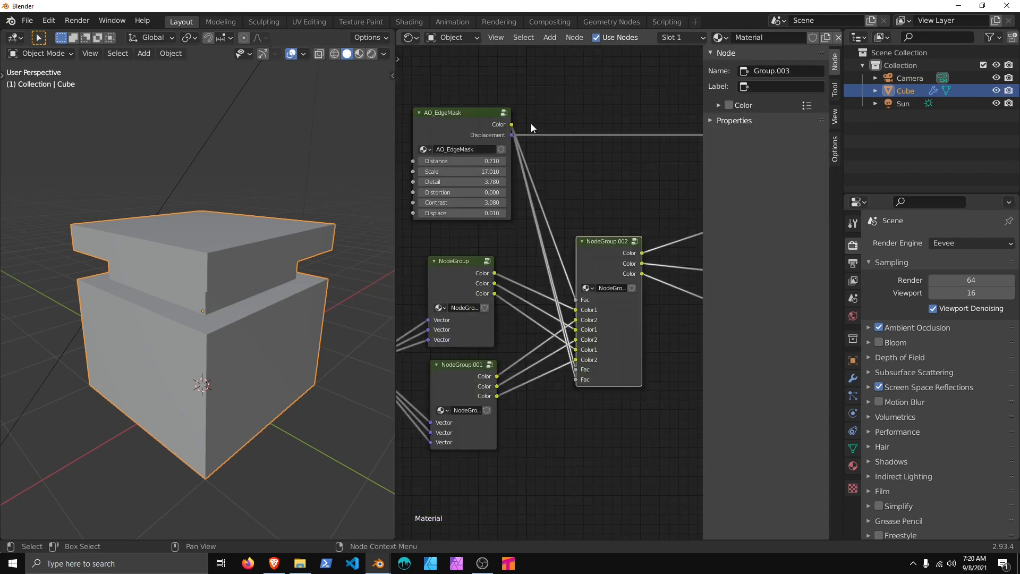
# Step: Reorder the mix group's inputs so the first Color2 sits below the second Color1, and check the node from outside
pyautogui.press('Tab')
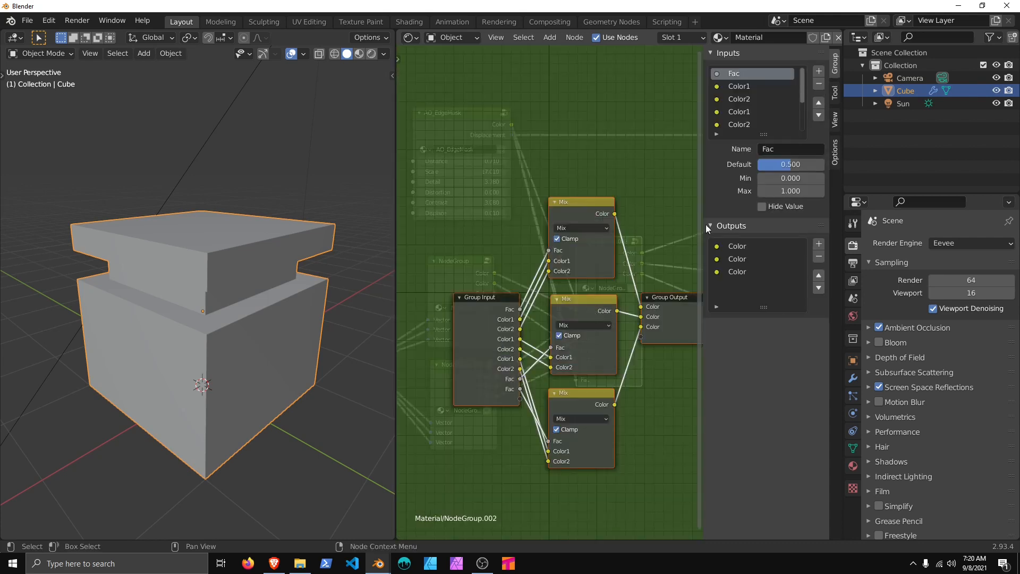
pyautogui.click(744, 99)
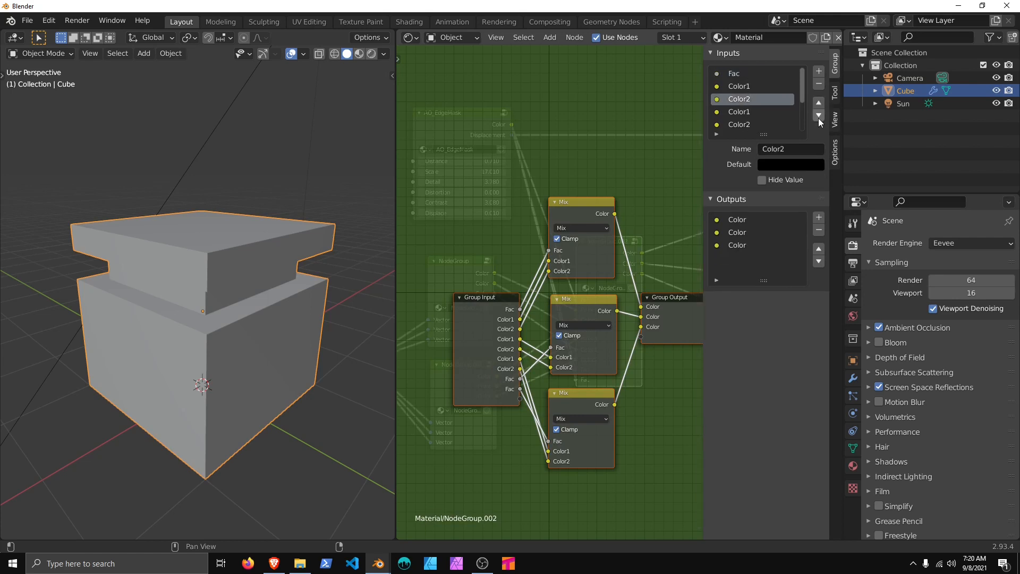
pyautogui.click(818, 115)
pyautogui.click(818, 116)
pyautogui.click(818, 102)
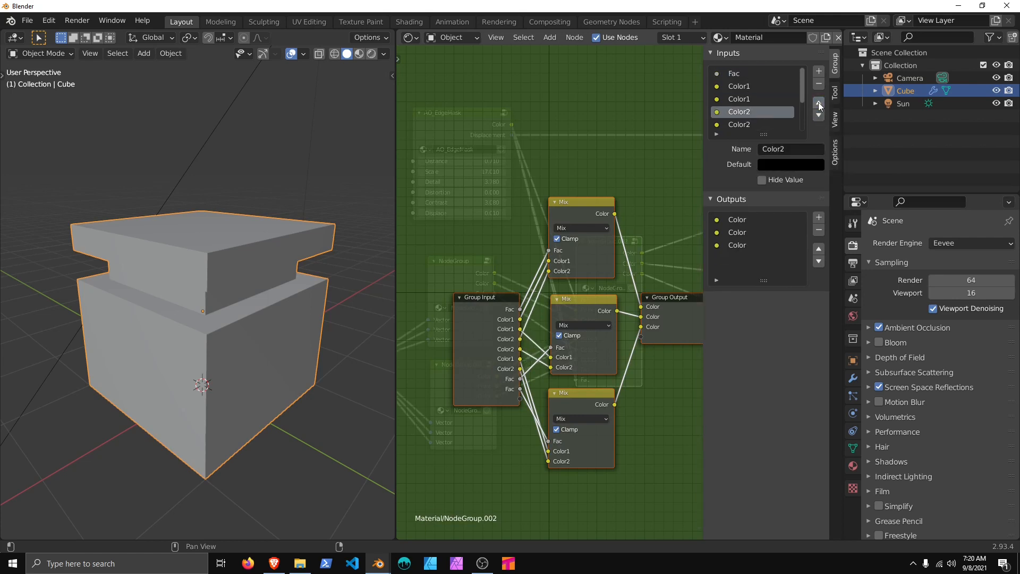
pyautogui.press('Tab')
pyautogui.press('Tab')
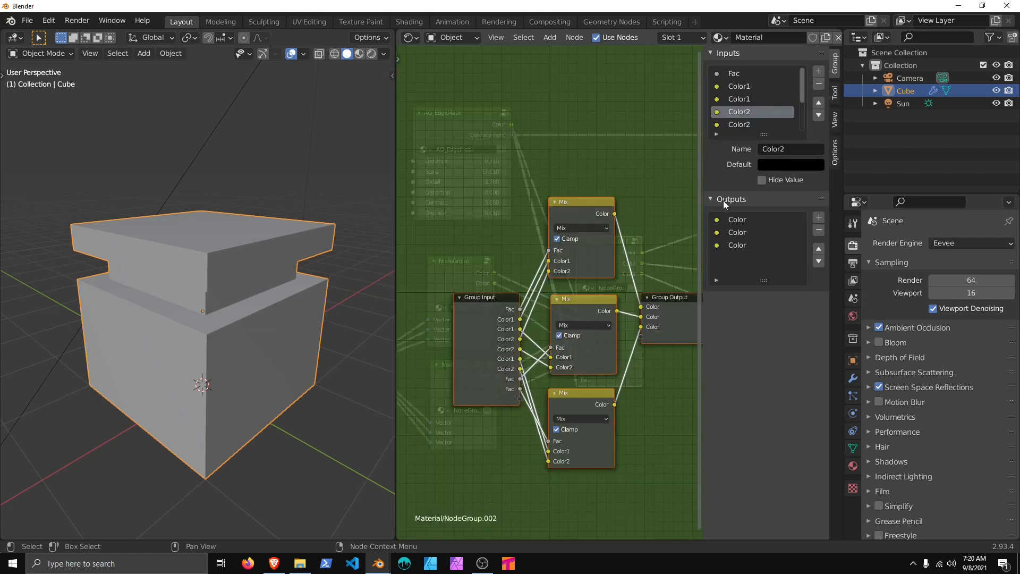
# Step: Move the Group Input node away from the Mix nodes and link its first Fac to the middle and lower Mix factors
pyautogui.scroll(-2, 753, 105)
pyautogui.scroll(-2, 753, 110)
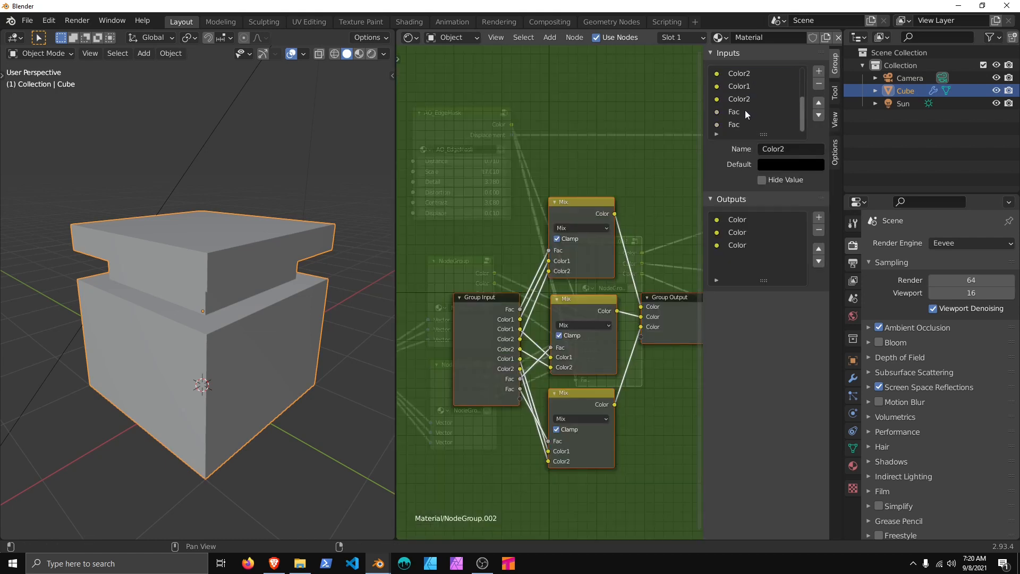
pyautogui.click(735, 113)
pyautogui.moveTo(489, 336); pyautogui.dragTo(520, 290, button='middle')
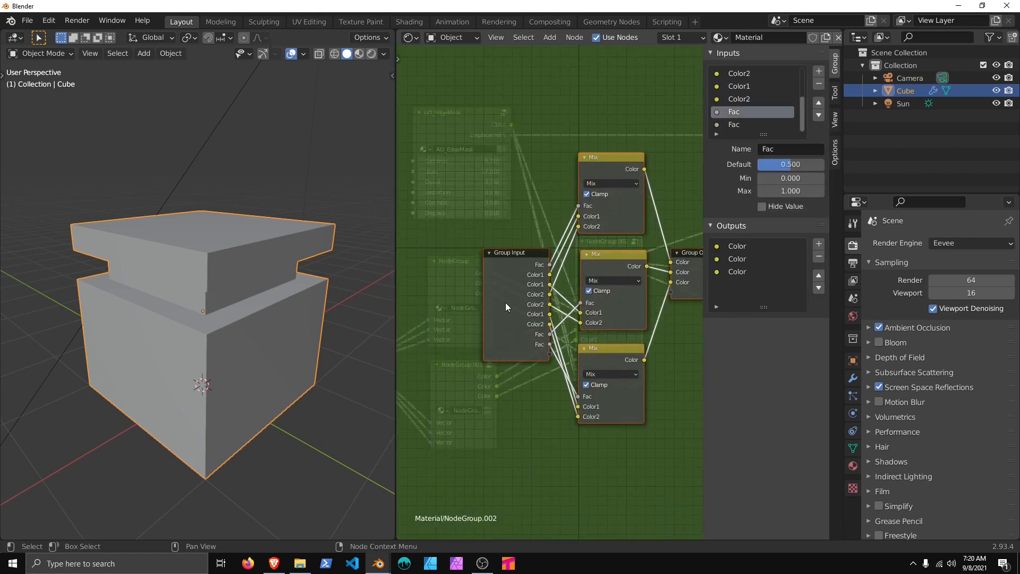
pyautogui.moveTo(518, 290); pyautogui.dragTo(417, 292)
pyautogui.click(488, 290)
pyautogui.moveTo(468, 297); pyautogui.dragTo(501, 297, button='middle')
pyautogui.moveTo(483, 272); pyautogui.dragTo(585, 304)
pyautogui.moveTo(483, 267); pyautogui.dragTo(584, 398)
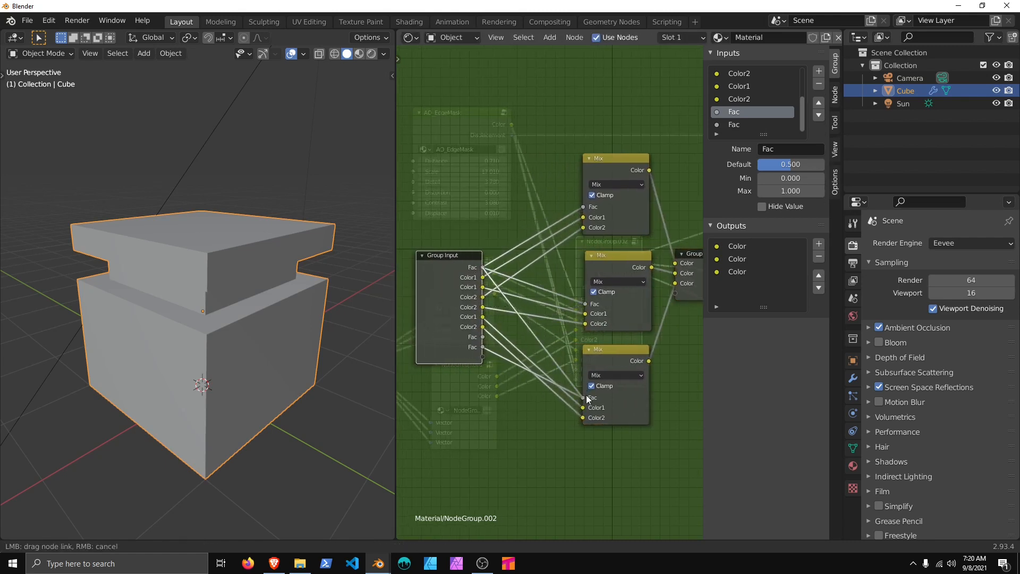
# Step: Delete the two redundant Fac inputs from the mix group and check its sockets in the main node tree
pyautogui.click(735, 124)
pyautogui.click(819, 84)
pyautogui.click(818, 84)
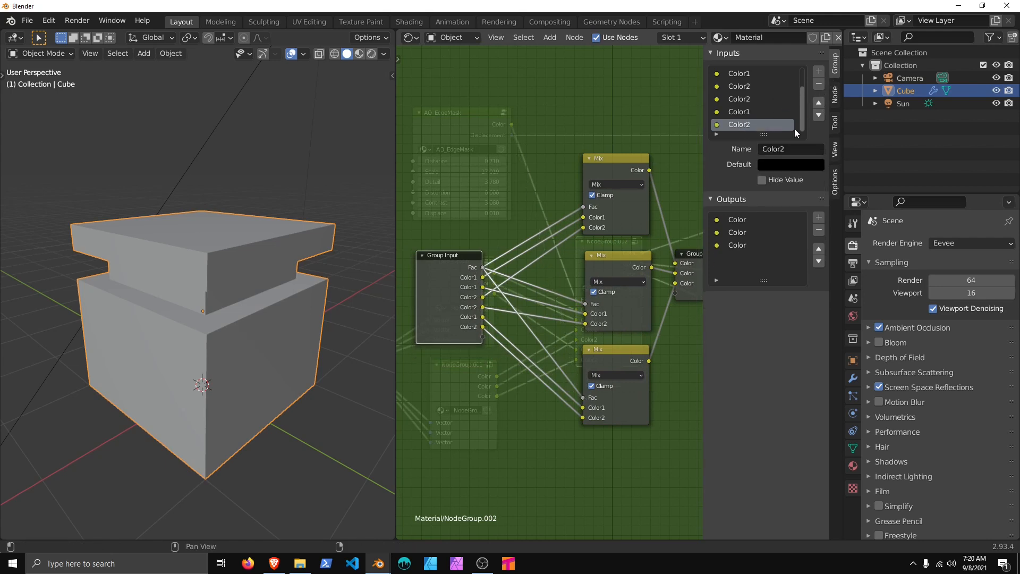
pyautogui.scroll(2, 754, 101)
pyautogui.click(747, 86)
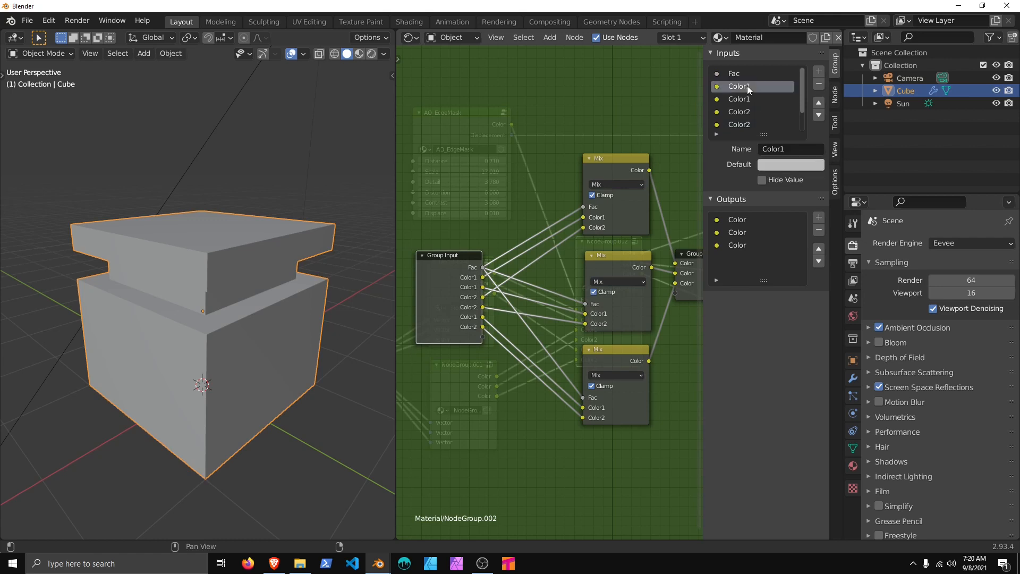
pyautogui.click(745, 96)
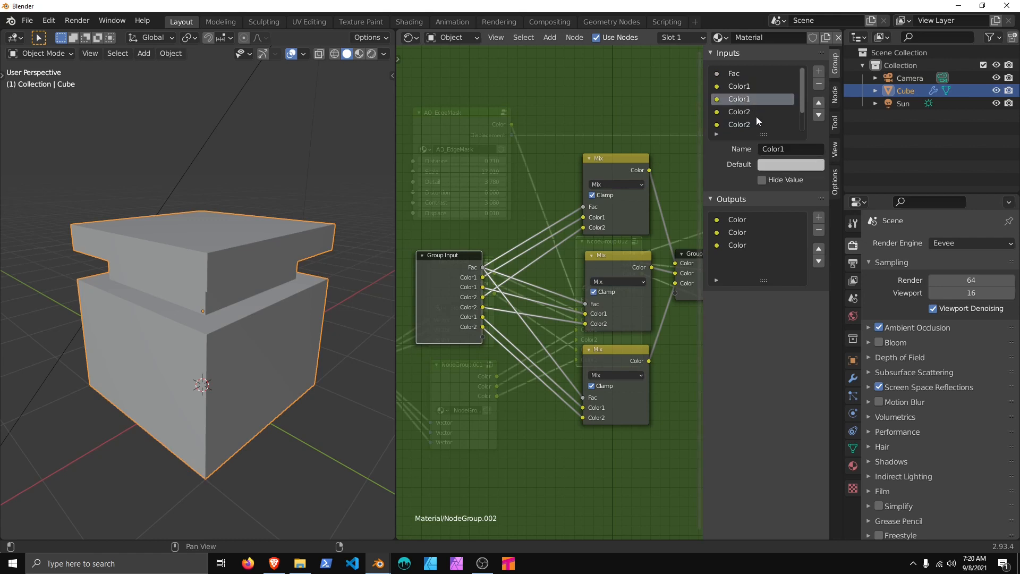
pyautogui.press('Tab')
pyautogui.moveTo(623, 344); pyautogui.dragTo(603, 311, button='middle')
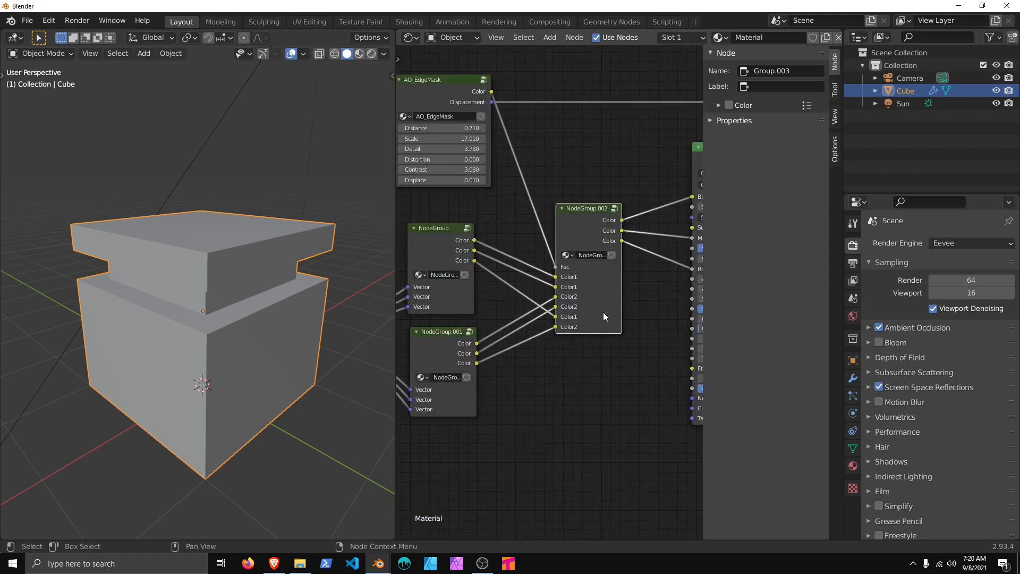
pyautogui.moveTo(603, 311)
pyautogui.mouseDown()
pyautogui.moveTo(620, 279)
pyautogui.moveTo(606, 296)
pyautogui.mouseUp()
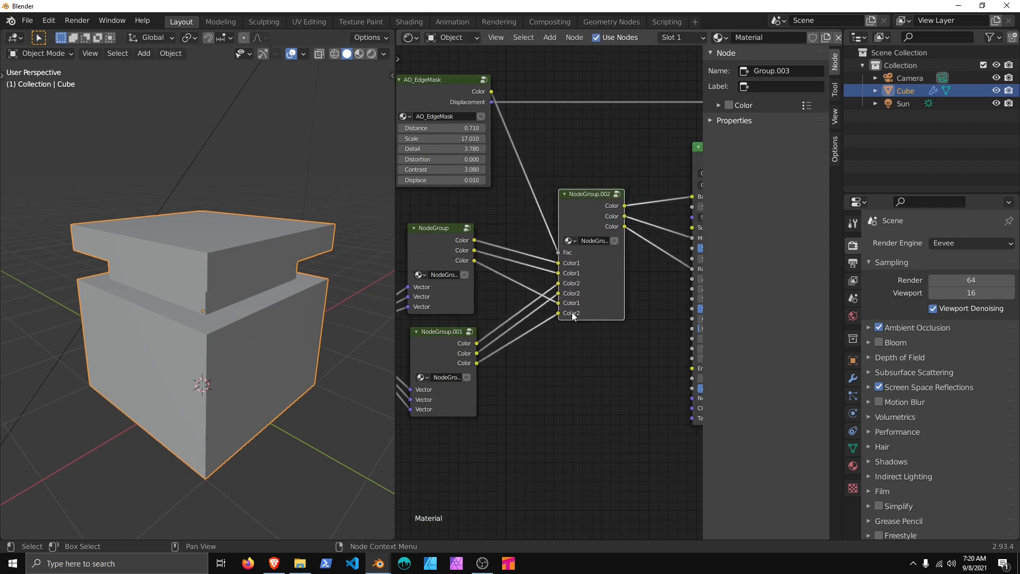
# Step: Move the mix group's last Color1 input above the Color2 inputs, then reposition the group node in the main tree
pyautogui.press('Tab')
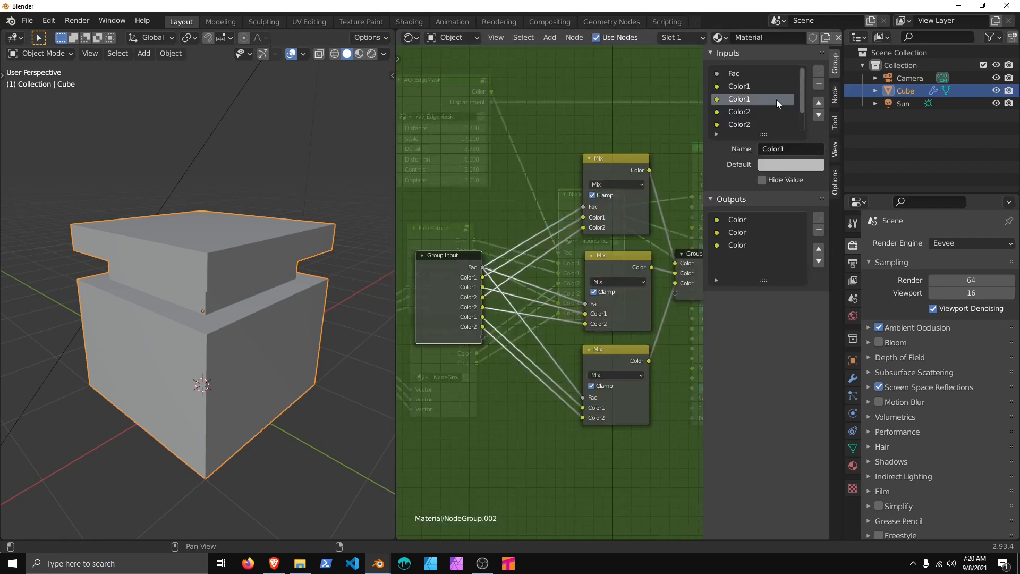
pyautogui.scroll(-2, 767, 101)
pyautogui.click(747, 111)
pyautogui.click(821, 101)
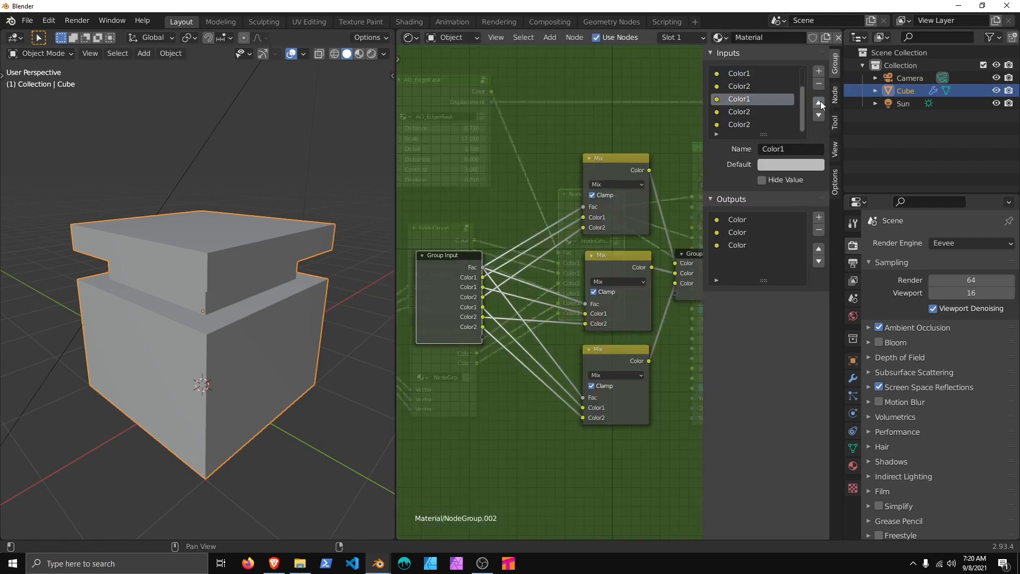
pyautogui.click(820, 101)
pyautogui.press('Tab')
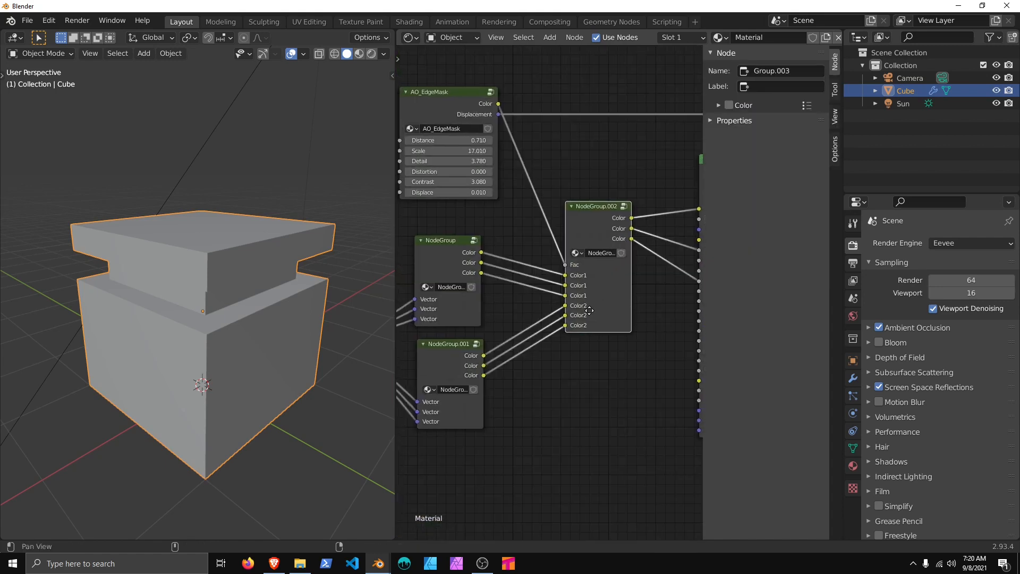
pyautogui.moveTo(610, 289); pyautogui.dragTo(598, 313)
pyautogui.scroll(-2, 605, 311)
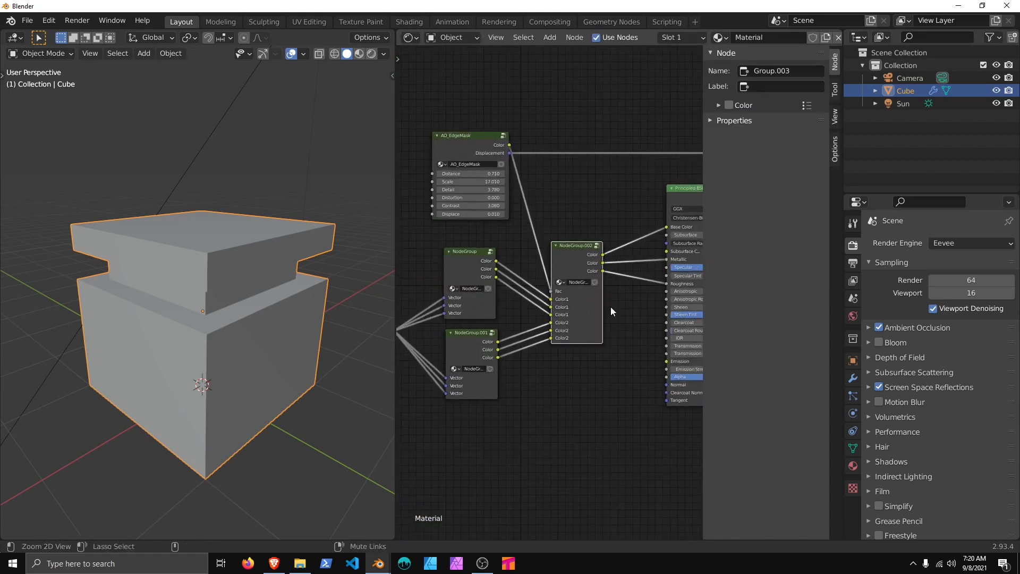
# Step: Move the two texture groups closer to the mix group and adjust both nodes' widths
pyautogui.moveTo(591, 318); pyautogui.dragTo(579, 337, button='middle')
pyautogui.scroll(-1, 579, 340)
pyautogui.moveTo(578, 323); pyautogui.dragTo(594, 310)
pyautogui.moveTo(478, 339); pyautogui.dragTo(548, 285, button='middle')
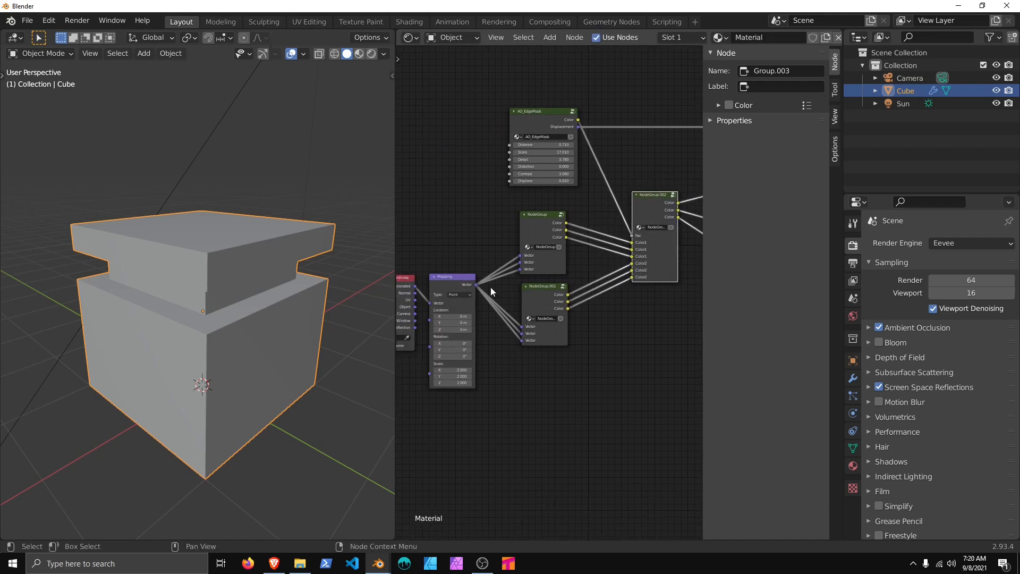
pyautogui.moveTo(492, 252); pyautogui.dragTo(575, 308)
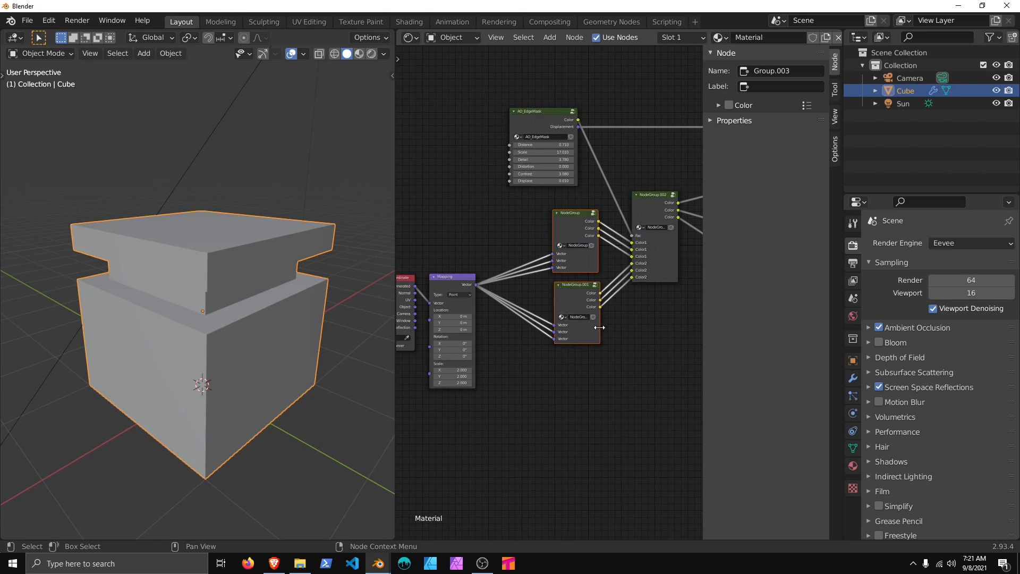
pyautogui.moveTo(597, 330)
pyautogui.mouseDown()
pyautogui.moveTo(632, 329)
pyautogui.moveTo(543, 331)
pyautogui.moveTo(594, 330)
pyautogui.mouseUp()
pyautogui.click(566, 336)
pyautogui.moveTo(564, 260); pyautogui.dragTo(589, 260)
# Step: Rename the upper texture group as Rust_Brown
pyautogui.scroll(6, 557, 276)
pyautogui.moveTo(557, 276); pyautogui.dragTo(548, 336, button='middle')
pyautogui.scroll(3, 548, 327)
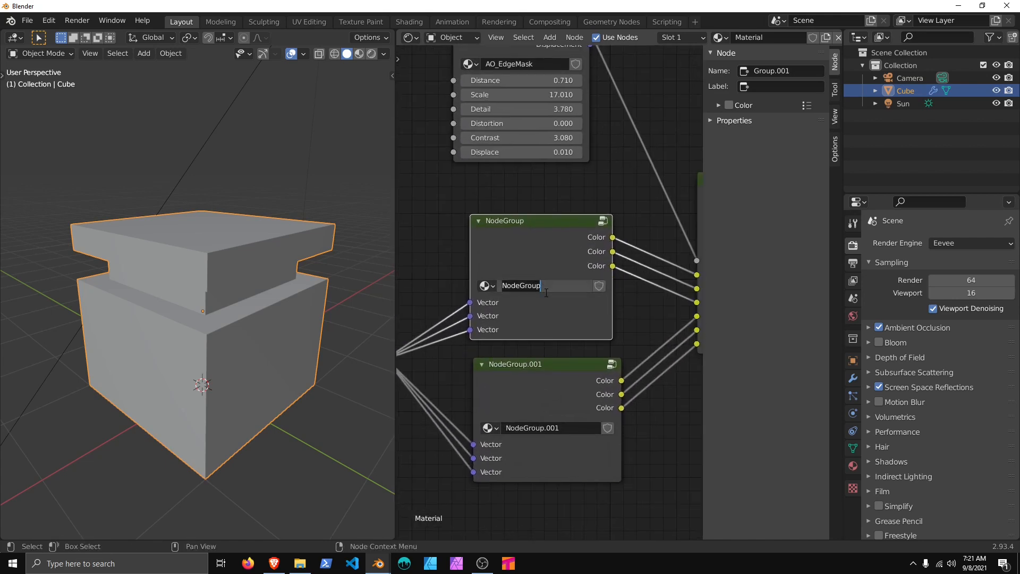
pyautogui.write('Rust_Brown')
pyautogui.click(572, 412)
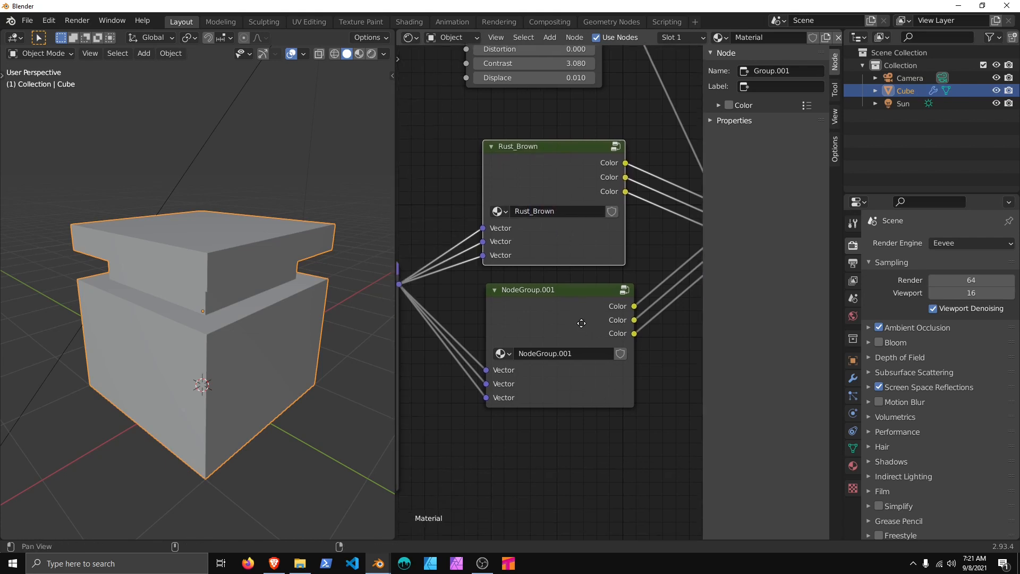
# Step: Check the source folder of the lower texture group's Metallic image and rename the group Metal_Sandblasted
pyautogui.press('Tab')
pyautogui.moveTo(618, 396); pyautogui.dragTo(567, 358, button='middle')
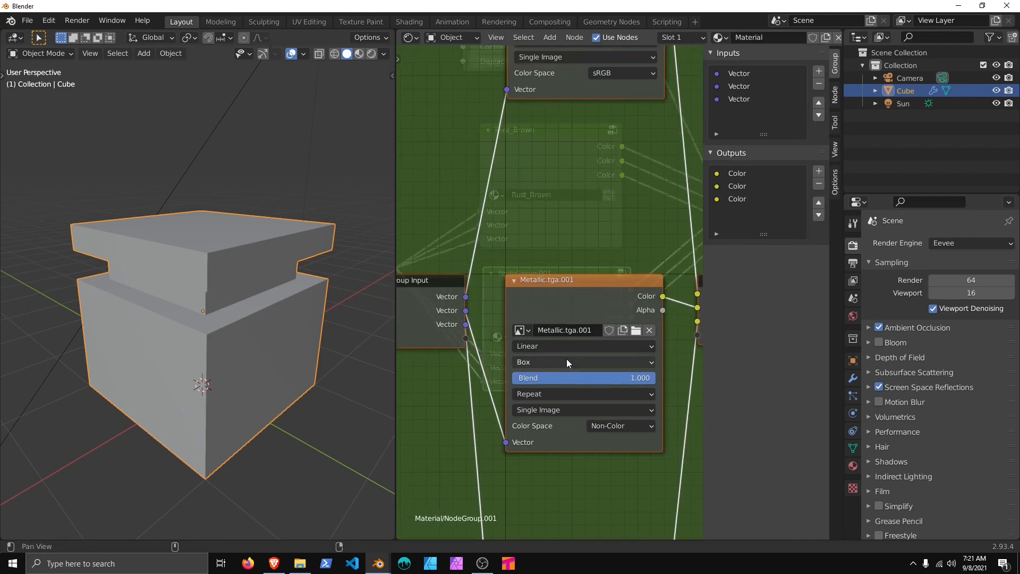
pyautogui.click(632, 332)
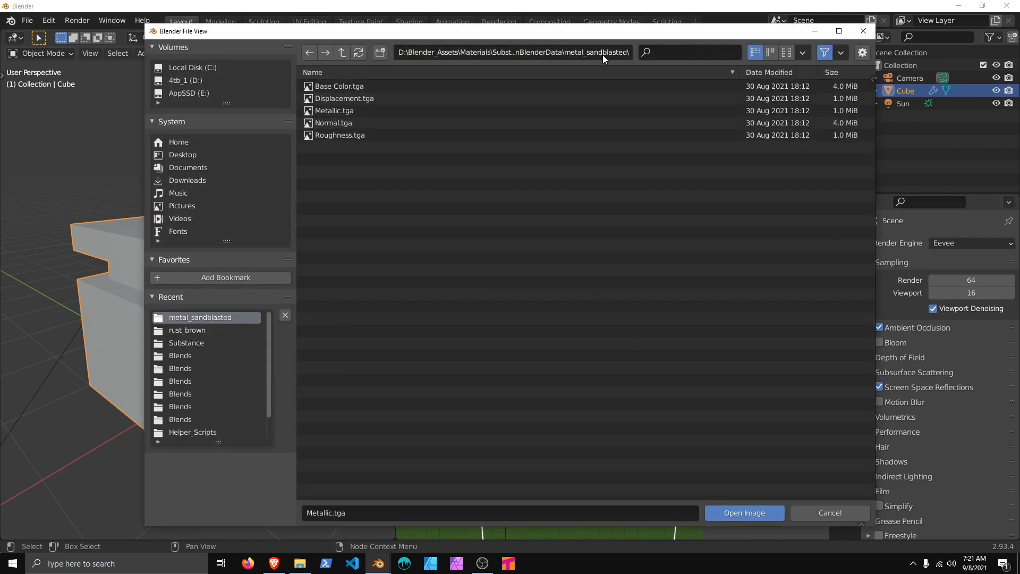
pyautogui.click(818, 512)
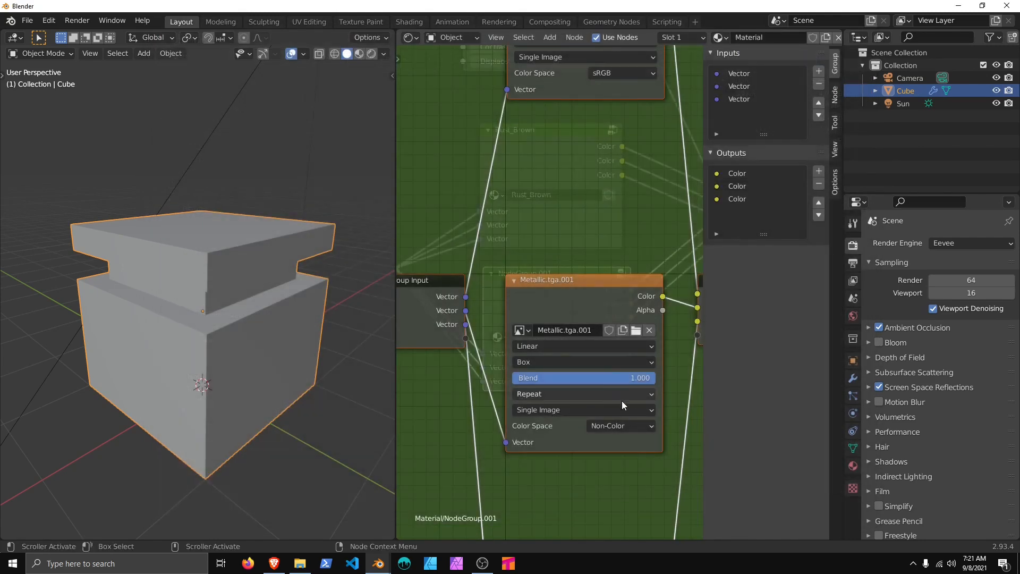
pyautogui.press('Tab')
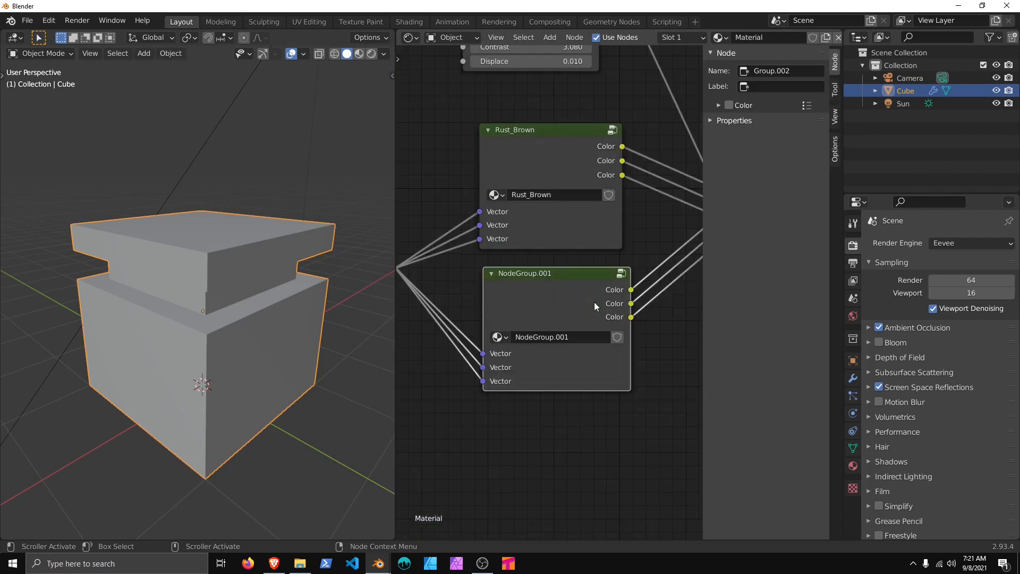
pyautogui.click(550, 335)
pyautogui.write('Metal_Sandblasted')
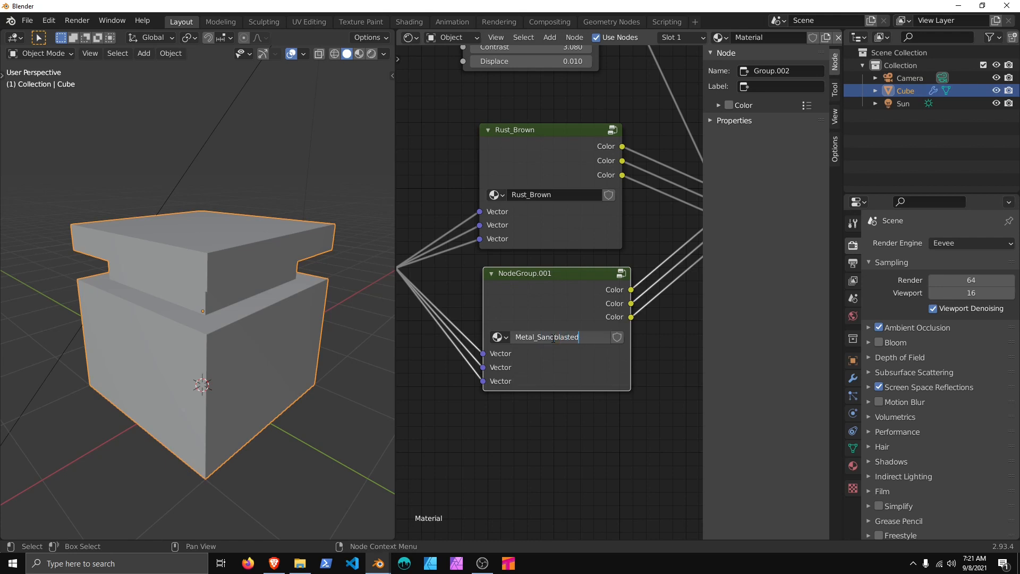
pyautogui.press('Return')
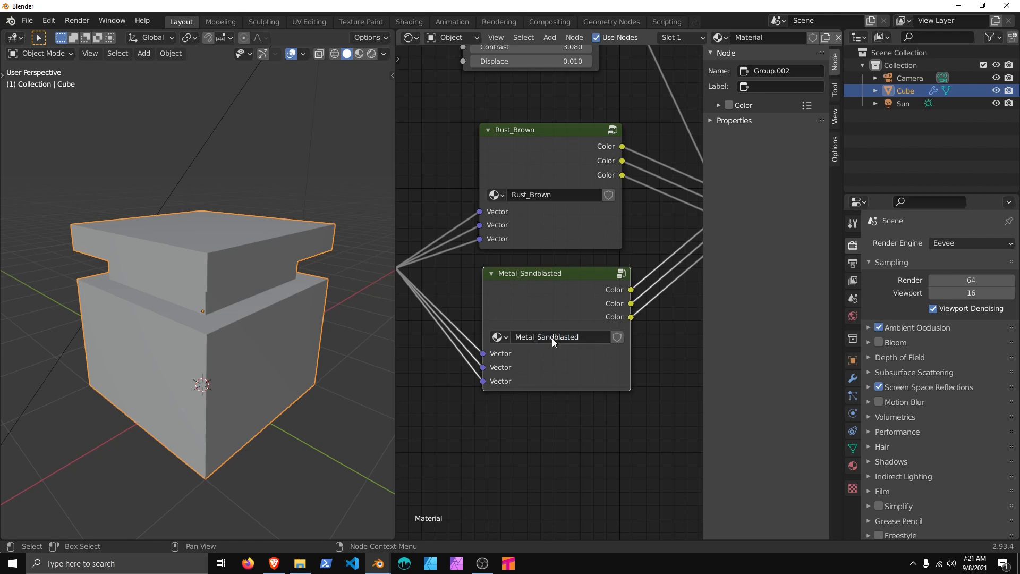
# Step: Narrow the Metal_Sandblasted and Rust_Brown group nodes and nudge Rust_Brown toward the mix group
pyautogui.scroll(-4, 585, 290)
pyautogui.moveTo(616, 349); pyautogui.dragTo(617, 391, button='middle')
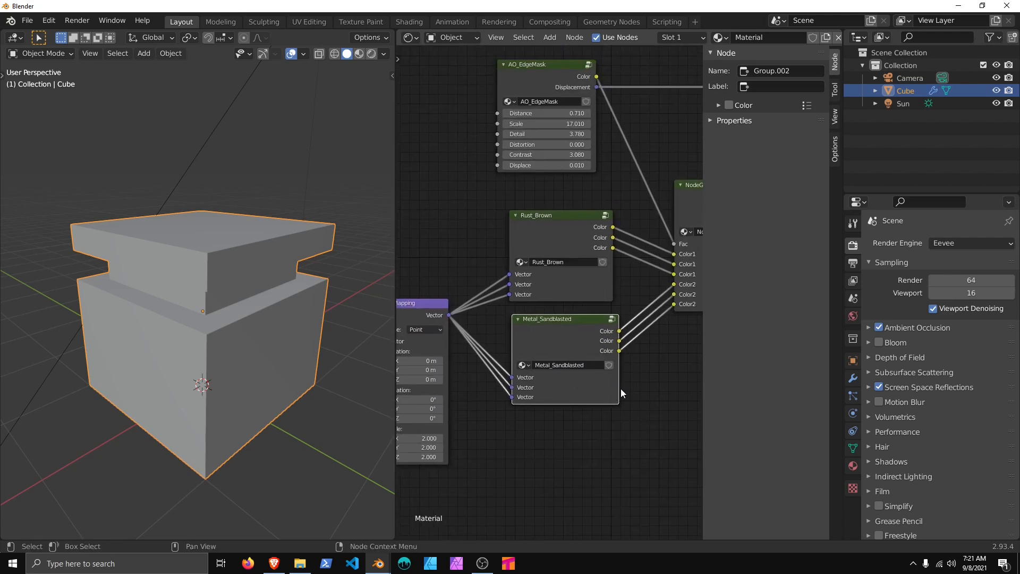
pyautogui.moveTo(616, 387); pyautogui.dragTo(605, 386)
pyautogui.moveTo(611, 280); pyautogui.dragTo(582, 279)
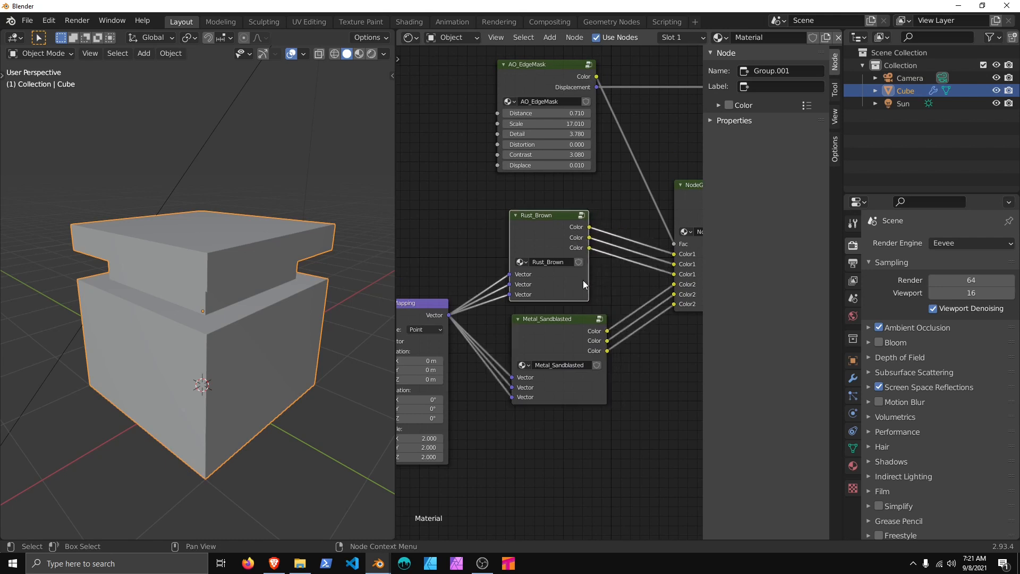
pyautogui.scroll(-2, 531, 290)
pyautogui.moveTo(520, 296); pyautogui.dragTo(528, 298)
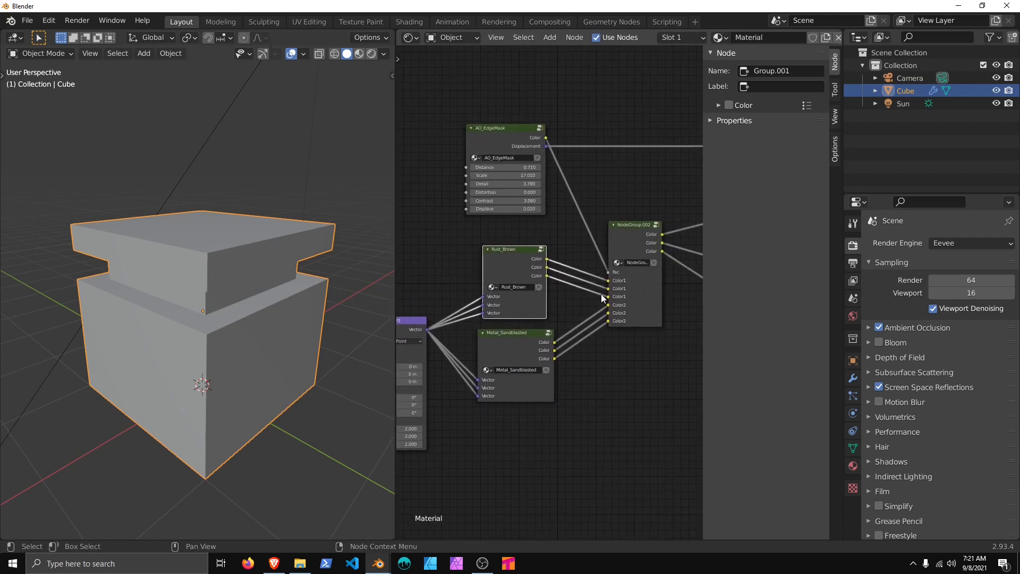
# Step: Widen the mix group node and rename it EdgeMix
pyautogui.moveTo(623, 312); pyautogui.dragTo(587, 316, button='middle')
pyautogui.moveTo(626, 301); pyautogui.dragTo(646, 302)
pyautogui.scroll(2, 646, 301)
pyautogui.click(629, 258)
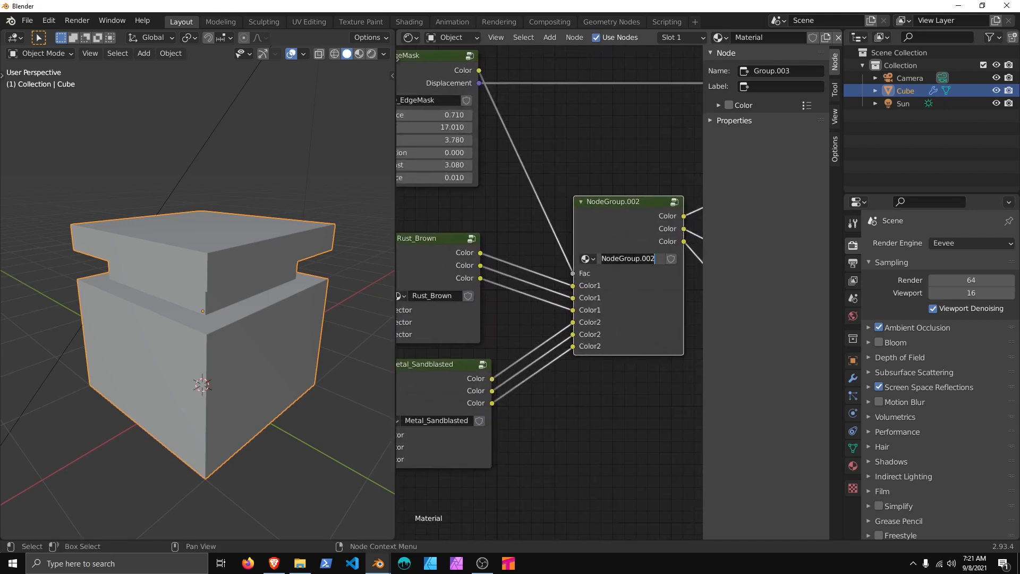
pyautogui.write('EdgeMix')
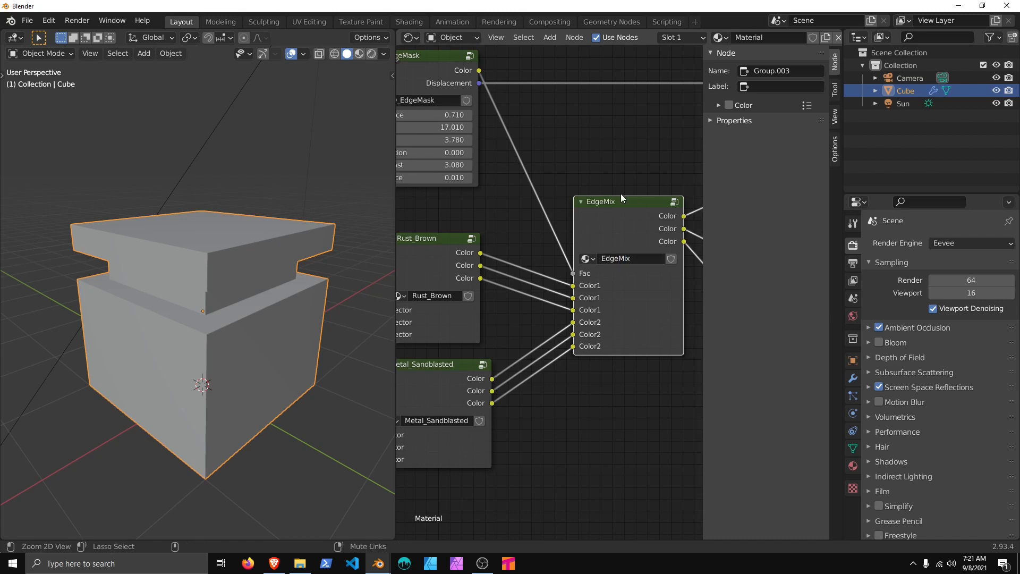
# Step: Maximize the node editor to show the whole material tree and adjust the EdgeMix node's placement
pyautogui.keyDown('ctrl'); pyautogui.keyDown('alt'); pyautogui.moveTo(621, 194); pyautogui.dragTo(596, 279); pyautogui.keyUp('alt'); pyautogui.keyUp('ctrl')
pyautogui.keyDown('alt'); pyautogui.moveTo(596, 279); pyautogui.dragTo(647, 337); pyautogui.keyUp('alt')
pyautogui.hotkey('ctrl', 'space')
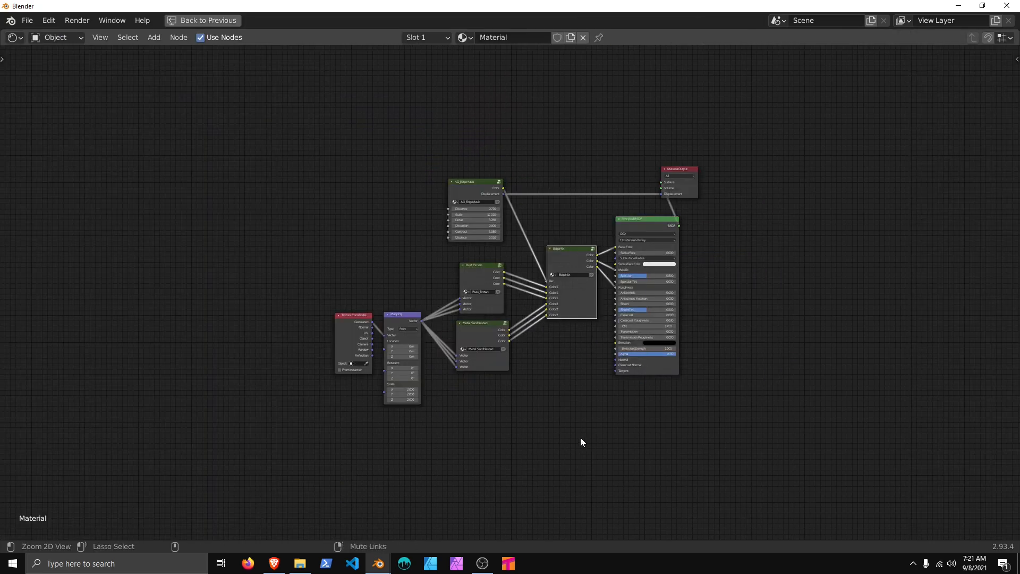
pyautogui.keyDown('ctrl'); pyautogui.keyDown('alt'); pyautogui.moveTo(580, 438); pyautogui.dragTo(627, 318); pyautogui.keyUp('alt'); pyautogui.keyUp('ctrl')
pyautogui.keyDown('alt'); pyautogui.moveTo(627, 319); pyautogui.dragTo(623, 375); pyautogui.keyUp('alt')
pyautogui.keyDown('alt'); pyautogui.moveTo(622, 374); pyautogui.dragTo(603, 350); pyautogui.keyUp('alt')
pyautogui.keyDown('ctrl'); pyautogui.keyDown('alt'); pyautogui.moveTo(659, 283); pyautogui.dragTo(664, 303); pyautogui.keyUp('alt'); pyautogui.keyUp('ctrl')
pyautogui.moveTo(607, 319); pyautogui.dragTo(597, 322)
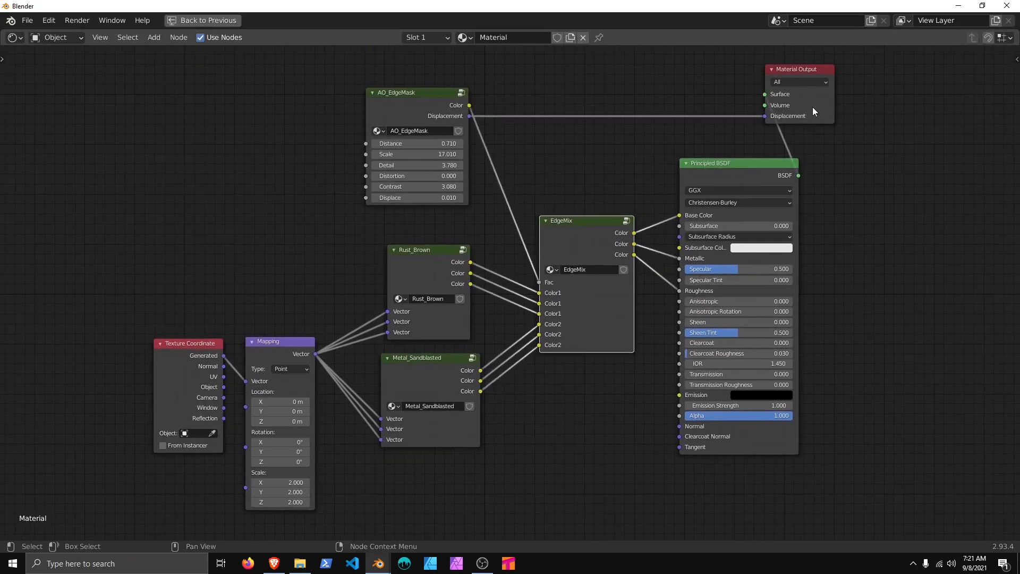
# Step: Place the Material Output node just above the Principled BSDF and lower AO_EdgeMask toward Rust_Brown
pyautogui.moveTo(814, 111); pyautogui.dragTo(732, 130)
pyautogui.keyDown('alt'); pyautogui.moveTo(576, 248); pyautogui.dragTo(619, 258); pyautogui.keyUp('alt')
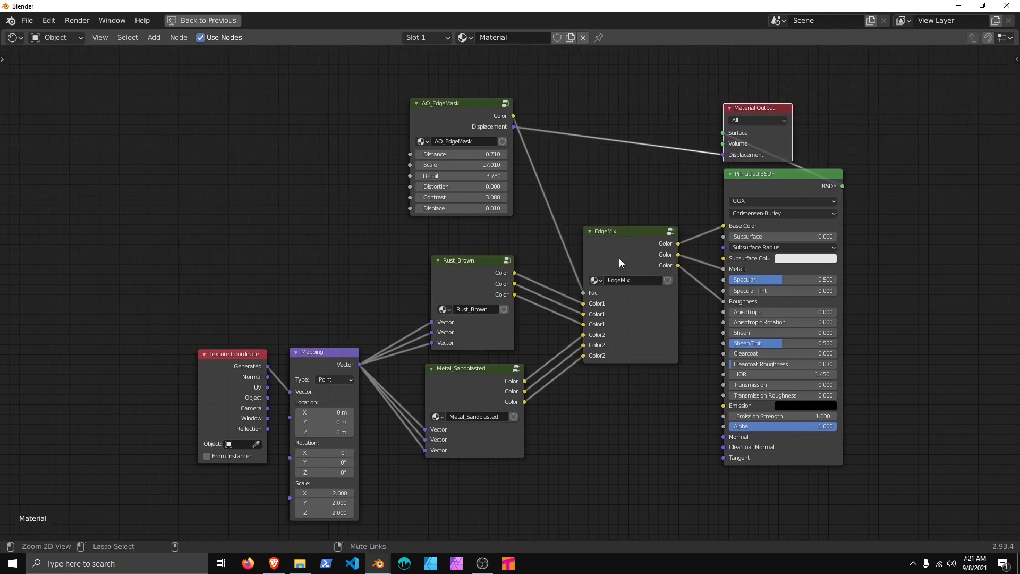
pyautogui.scroll(1, 492, 142)
pyautogui.moveTo(476, 121); pyautogui.dragTo(476, 142)
pyautogui.scroll(-2, 603, 241)
pyautogui.keyDown('alt'); pyautogui.moveTo(603, 241); pyautogui.dragTo(603, 201); pyautogui.keyUp('alt')
pyautogui.scroll(-1, 604, 235)
pyautogui.keyDown('alt'); pyautogui.moveTo(503, 263); pyautogui.dragTo(514, 264); pyautogui.keyUp('alt')
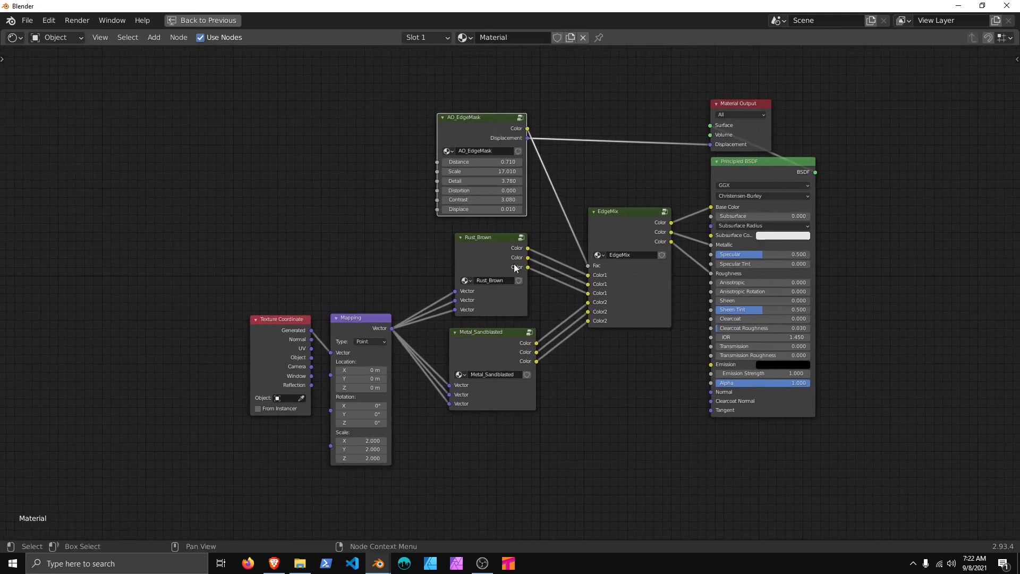
# Step: Shift the Rust_Brown and Metal_Sandblasted groups slightly and give both nodes matching widths
pyautogui.moveTo(436, 260); pyautogui.dragTo(485, 347)
pyautogui.click(490, 353)
pyautogui.click(579, 362)
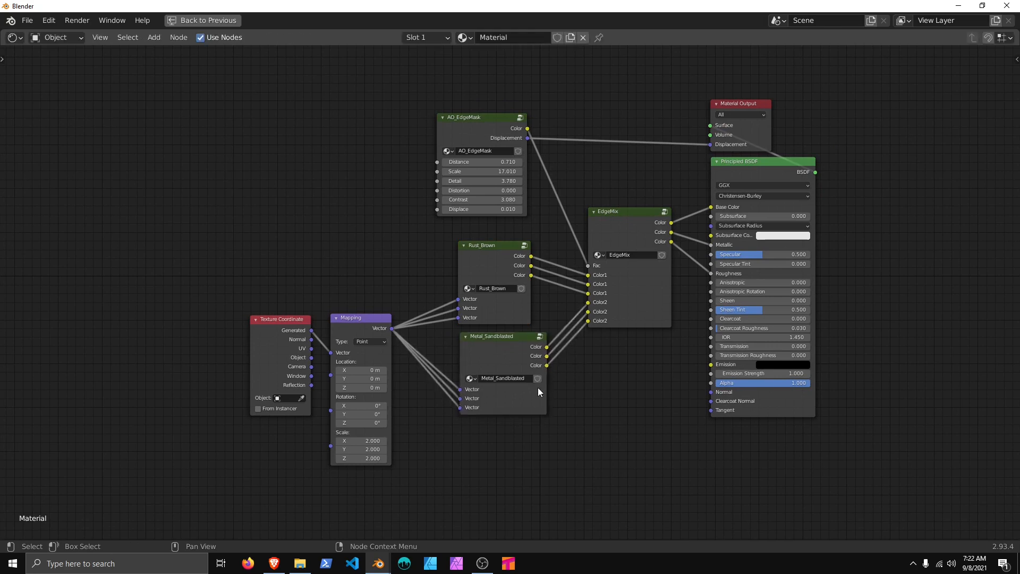
pyautogui.moveTo(545, 390); pyautogui.dragTo(540, 394)
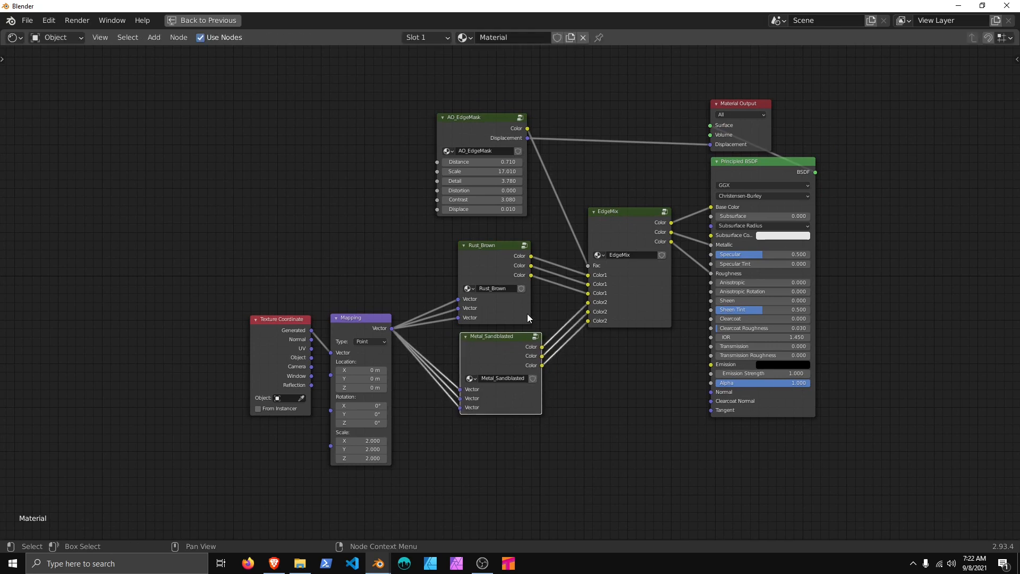
pyautogui.moveTo(530, 313); pyautogui.dragTo(542, 314)
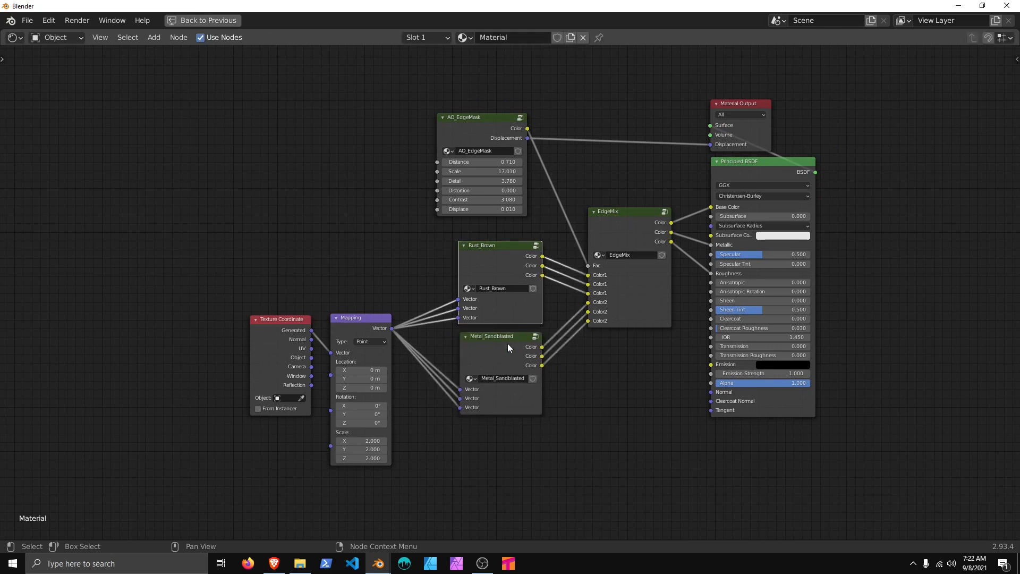
# Step: Move the Texture Coordinate and Mapping nodes closer to the texture groups and restore the split editor layout
pyautogui.moveTo(278, 275); pyautogui.dragTo(346, 372)
pyautogui.moveTo(353, 325); pyautogui.dragTo(372, 329)
pyautogui.click(594, 383)
pyautogui.hotkey('ctrl', 'space')
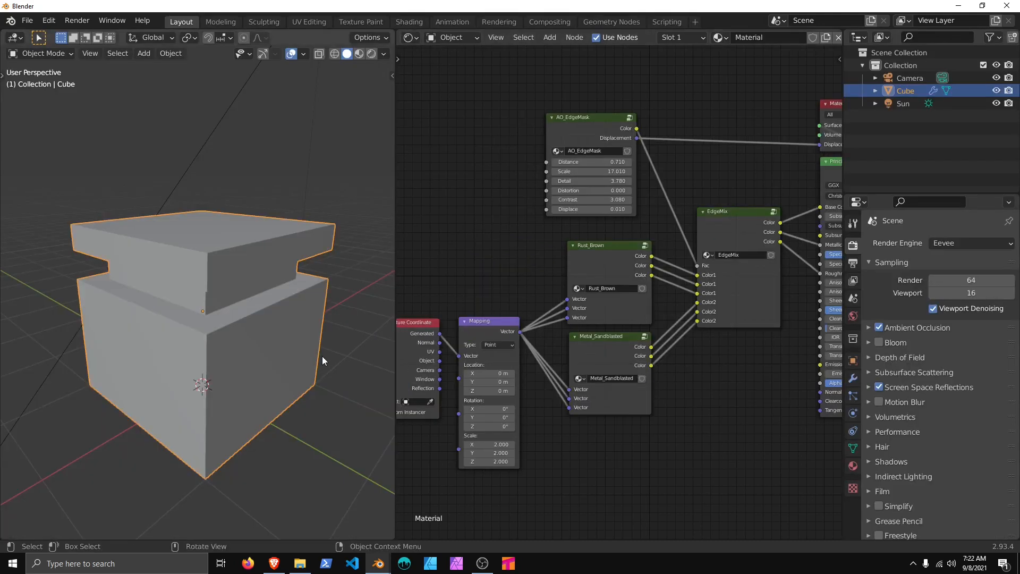
# Step: Switch the render engine to Cycles and show the cube in Material Preview shading
pyautogui.click(956, 243)
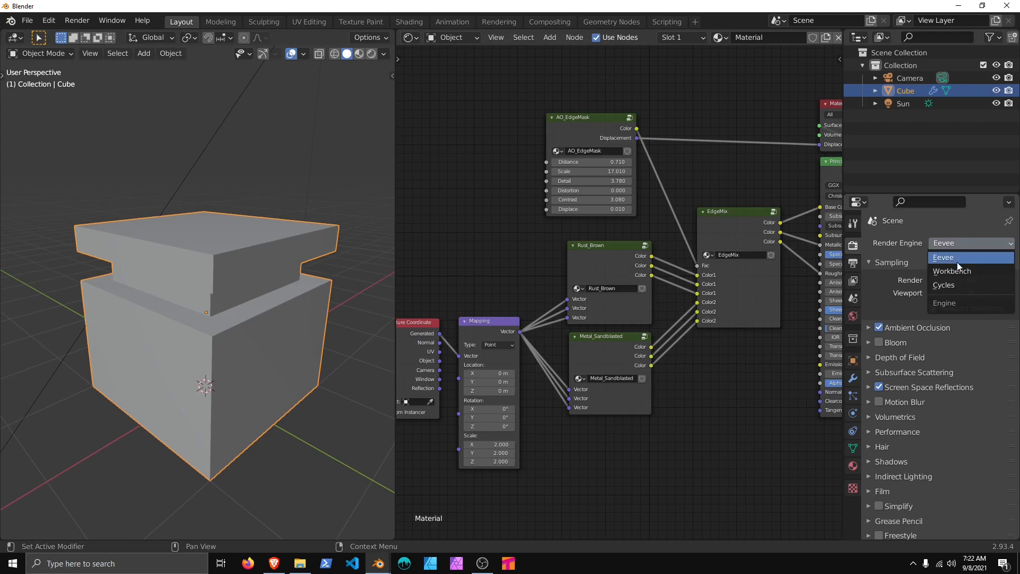
pyautogui.click(951, 283)
pyautogui.press('z')
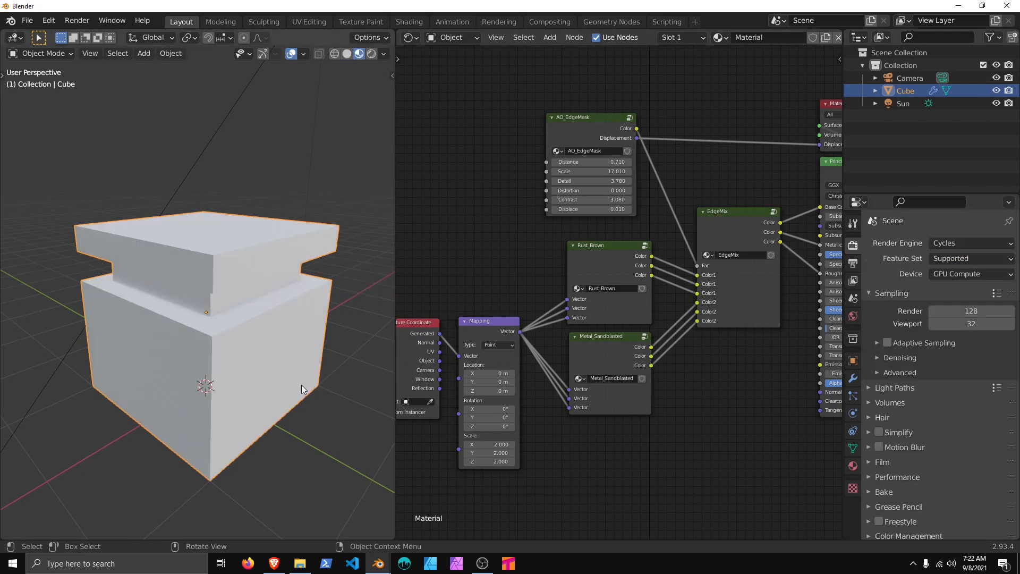
pyautogui.scroll(2, 292, 388)
pyautogui.moveTo(285, 395); pyautogui.dragTo(296, 359, button='middle')
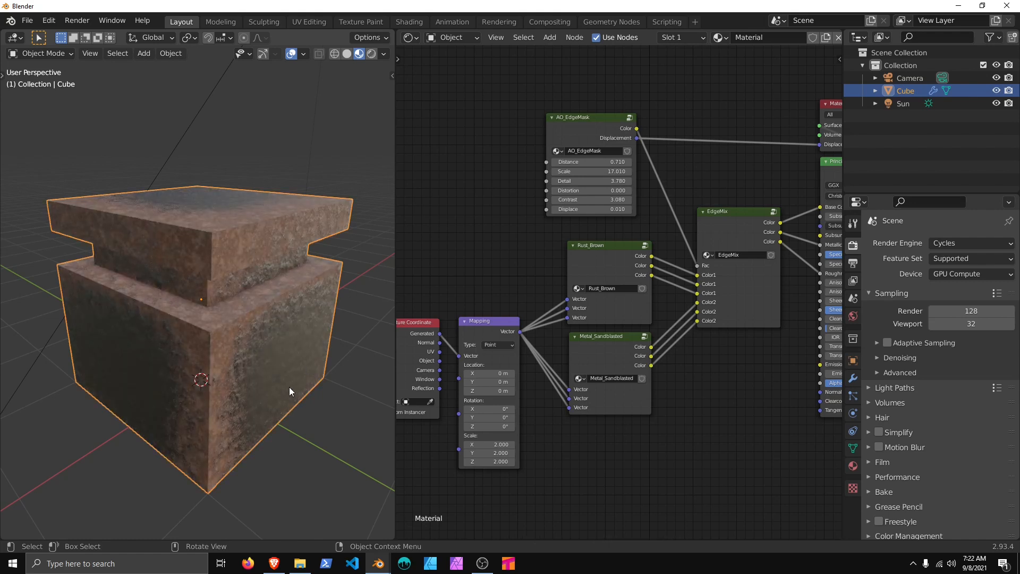
# Step: Inspect the cube's edge wear in Cycles, comparing Rendered and Material Preview shading
pyautogui.press('z')
pyautogui.click(289, 324)
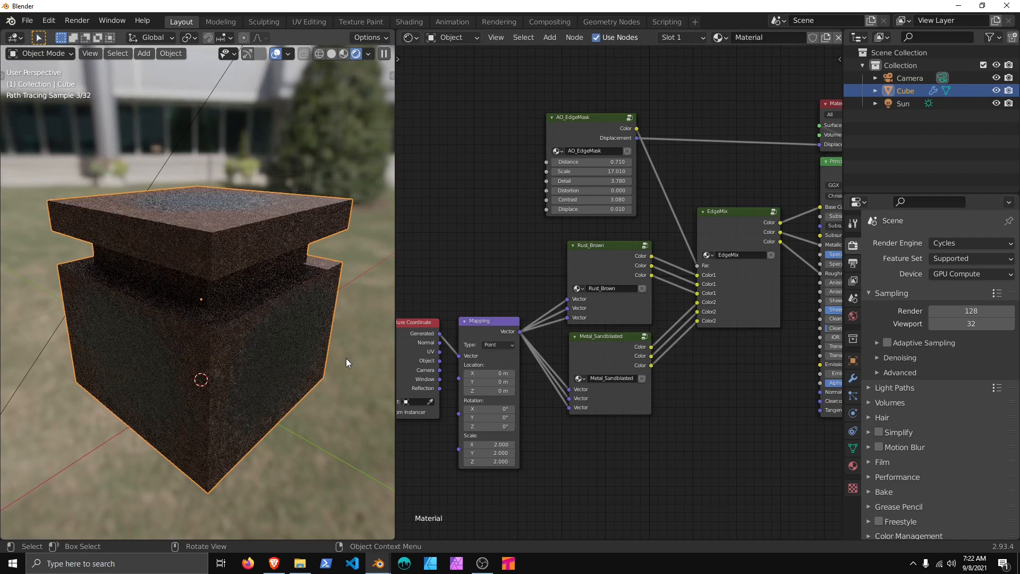
pyautogui.moveTo(343, 359)
pyautogui.mouseDown(button='middle')
pyautogui.moveTo(269, 339)
pyautogui.moveTo(206, 353)
pyautogui.moveTo(228, 340)
pyautogui.moveTo(220, 330)
pyautogui.moveTo(196, 365)
pyautogui.moveTo(268, 332)
pyautogui.moveTo(247, 326)
pyautogui.moveTo(255, 342)
pyautogui.mouseUp(button='middle')
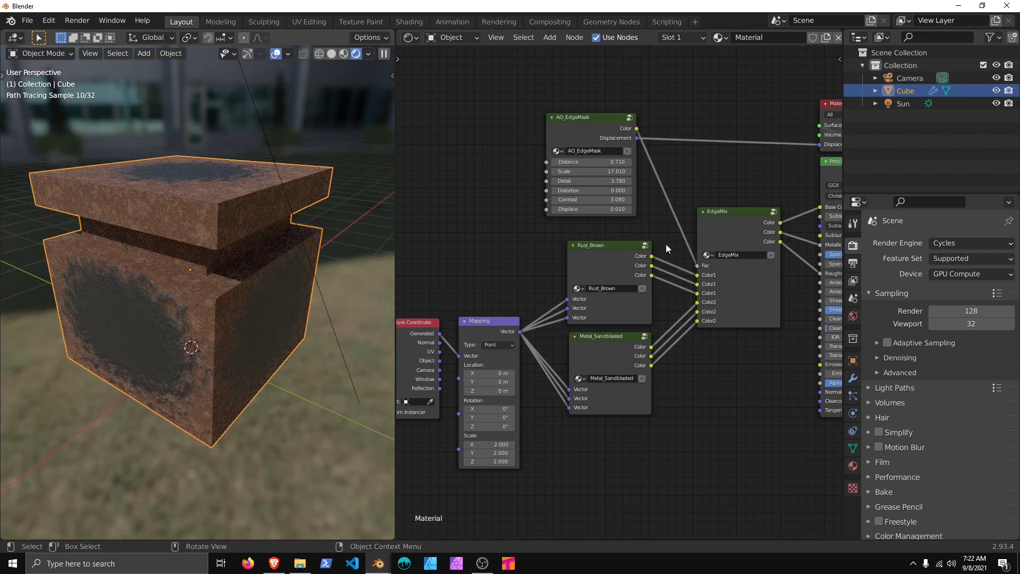
pyautogui.press('z')
pyautogui.click(244, 379)
pyautogui.press('z')
pyautogui.click(218, 234)
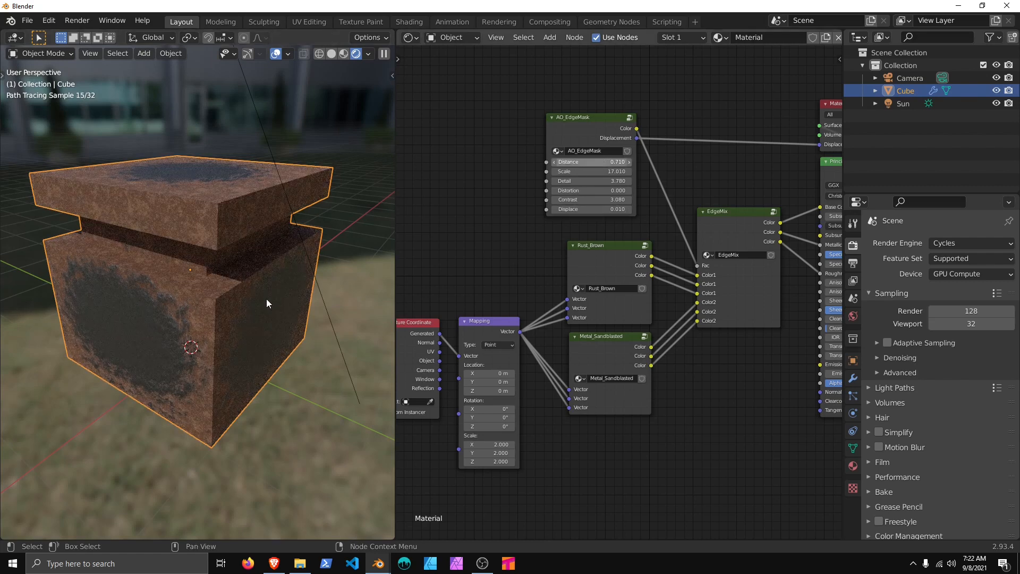
# Step: Set the render engine back to Eevee and display the viewport in Rendered shading
pyautogui.press('z')
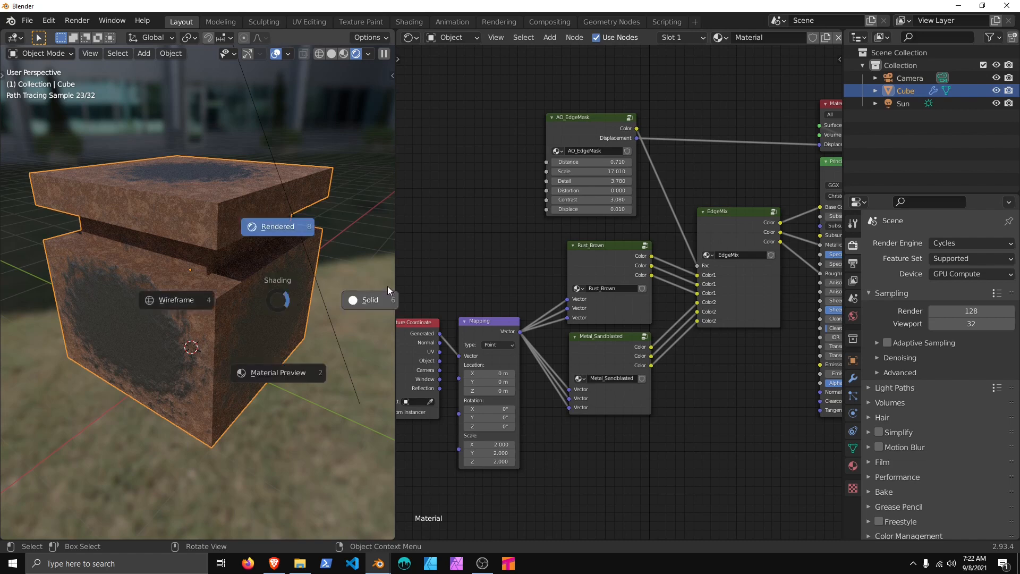
pyautogui.click(378, 306)
pyautogui.click(971, 243)
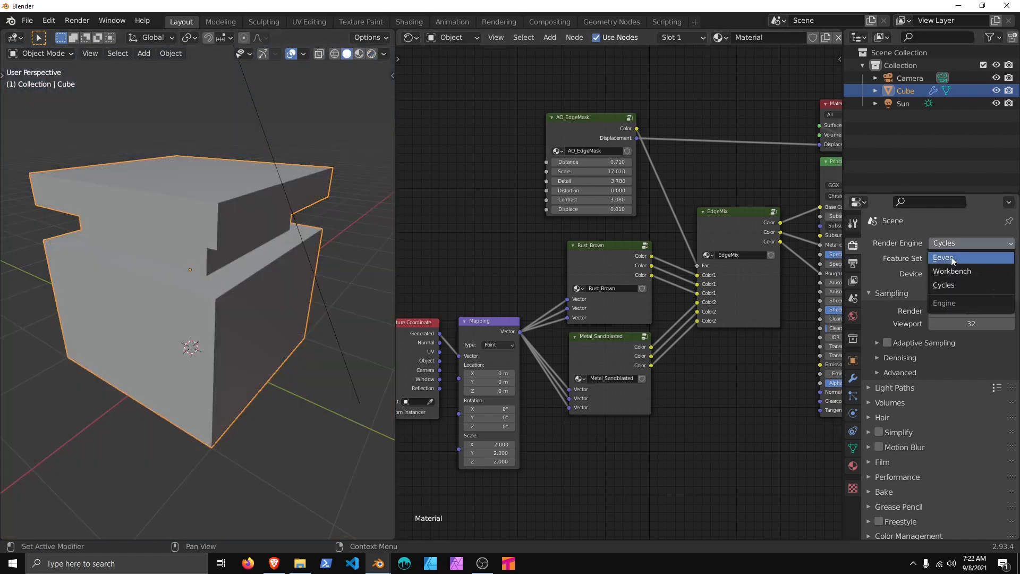
pyautogui.click(951, 259)
pyautogui.press('z')
pyautogui.click(321, 294)
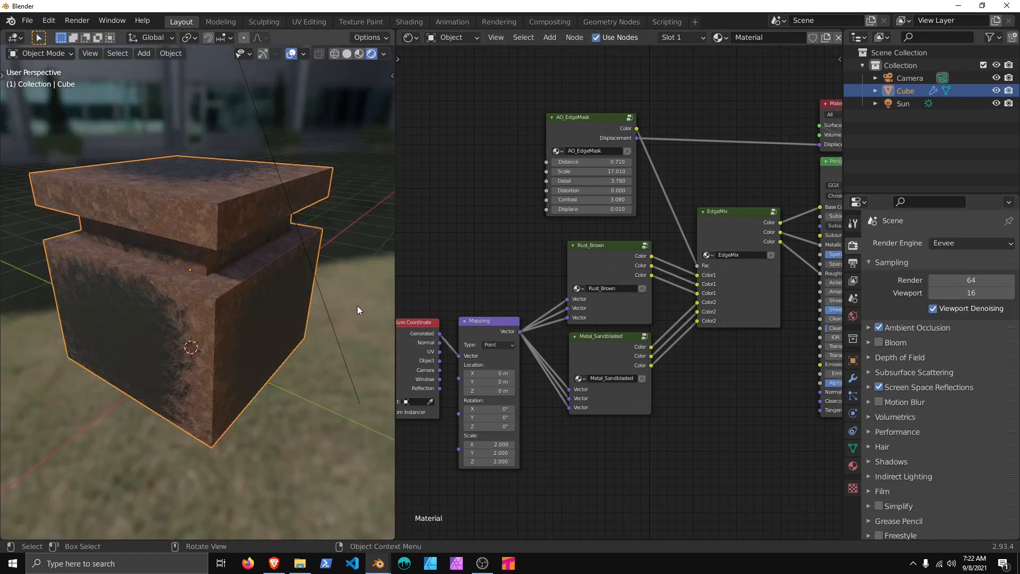
# Step: Set the AO_EdgeMask Distance to 0.320
pyautogui.moveTo(590, 162)
pyautogui.mouseDown()
pyautogui.moveTo(564, 162)
pyautogui.moveTo(586, 161)
pyautogui.mouseUp()
pyautogui.moveTo(596, 160); pyautogui.dragTo(617, 167, button='middle')
pyautogui.moveTo(615, 167)
pyautogui.mouseDown()
pyautogui.moveTo(656, 167)
pyautogui.moveTo(632, 167)
pyautogui.mouseUp()
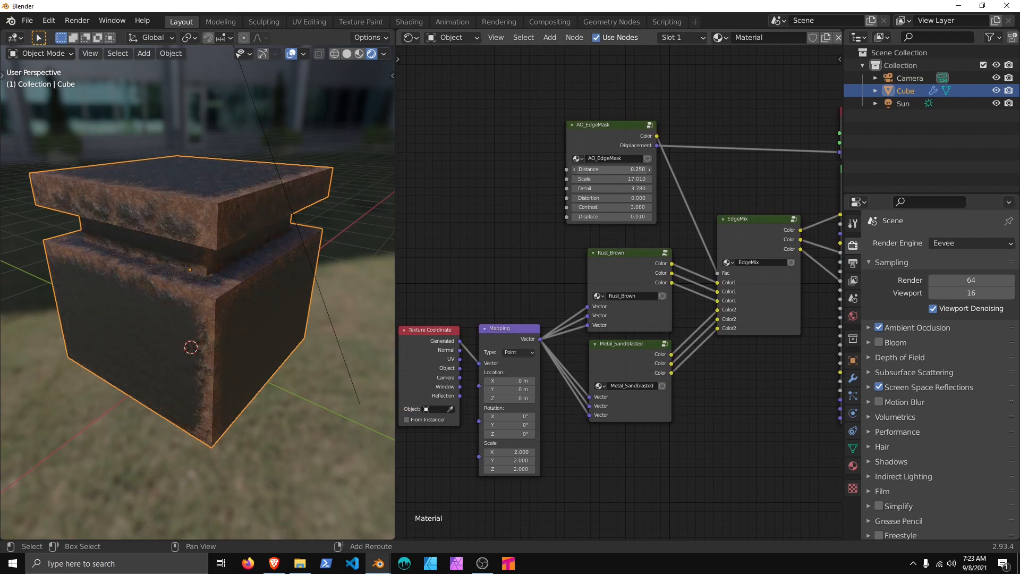
# Step: Add a cylinder mesh to the scene
pyautogui.scroll(-4, 260, 276)
pyautogui.moveTo(259, 277); pyautogui.dragTo(288, 237, button='middle')
pyautogui.scroll(1, 305, 263)
pyautogui.hotkey('shift', 'a')
pyautogui.moveTo(288, 237)
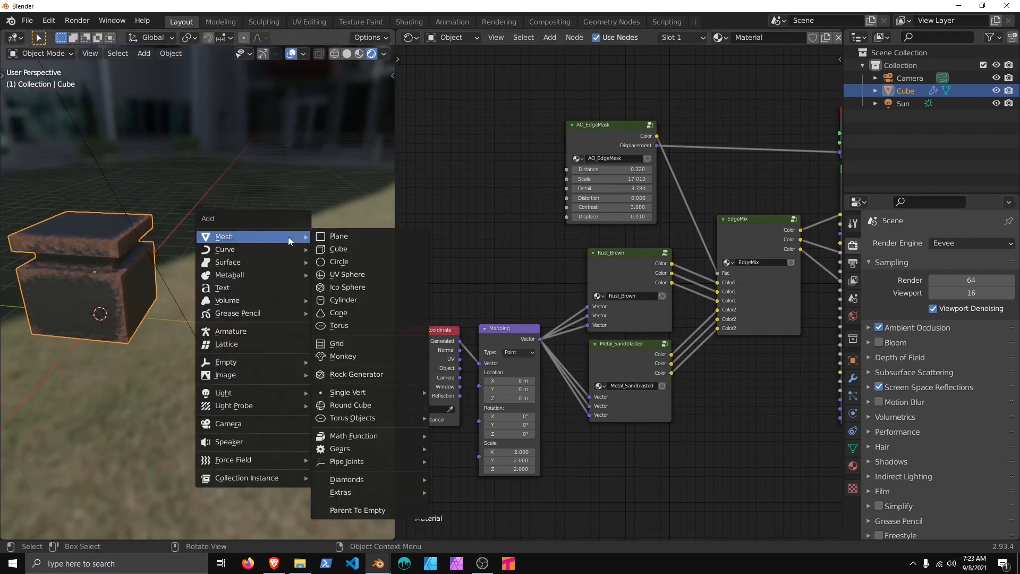
pyautogui.click(340, 300)
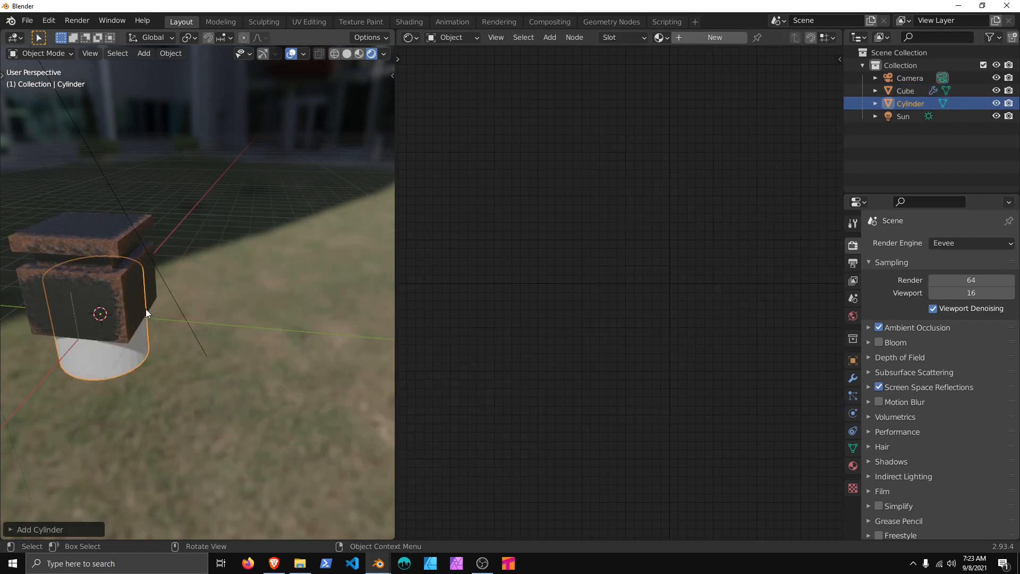
# Step: Move the new cylinder clear of the cube so it stands beside it, and shade it smooth
pyautogui.press('g')
pyautogui.click(322, 274)
pyautogui.rightClick(322, 272)
pyautogui.rightClick(319, 271)
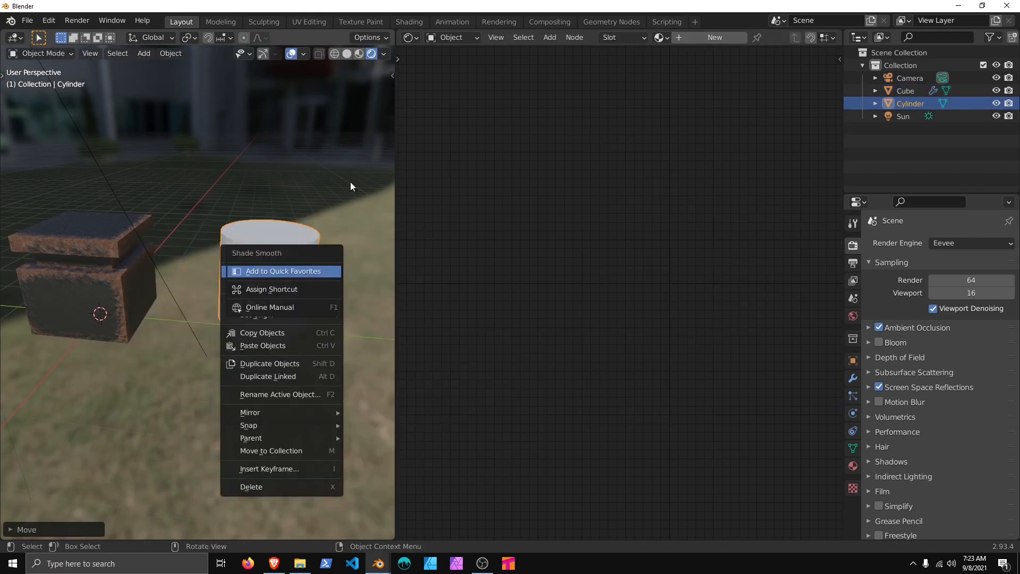
pyautogui.rightClick(330, 234)
pyautogui.click(293, 235)
pyautogui.rightClick(288, 267)
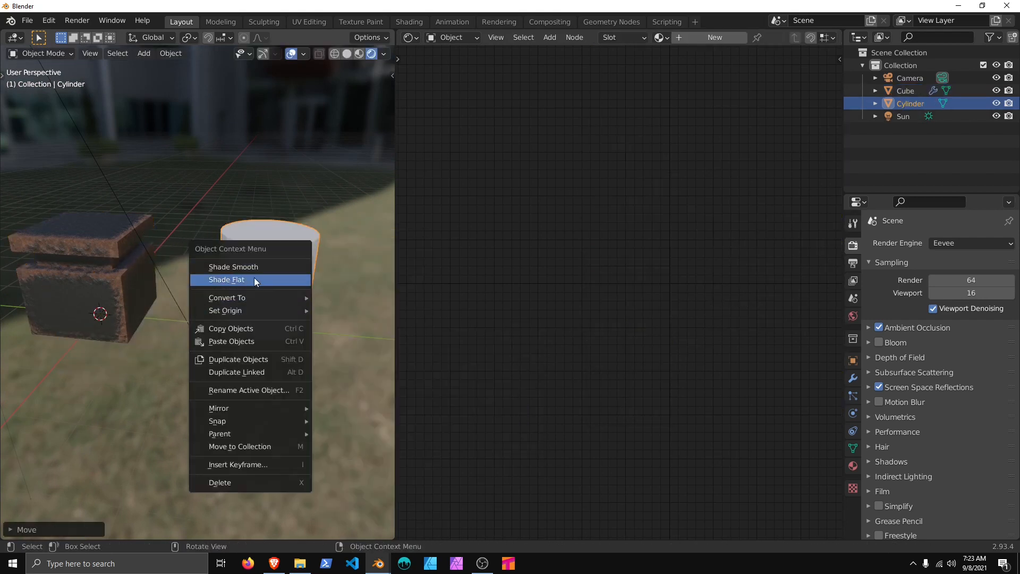
pyautogui.click(246, 269)
# Step: Assign the cube's edge-wear material, Material, to the cylinder
pyautogui.keyDown('alt'); pyautogui.moveTo(268, 342); pyautogui.dragTo(256, 314); pyautogui.keyUp('alt')
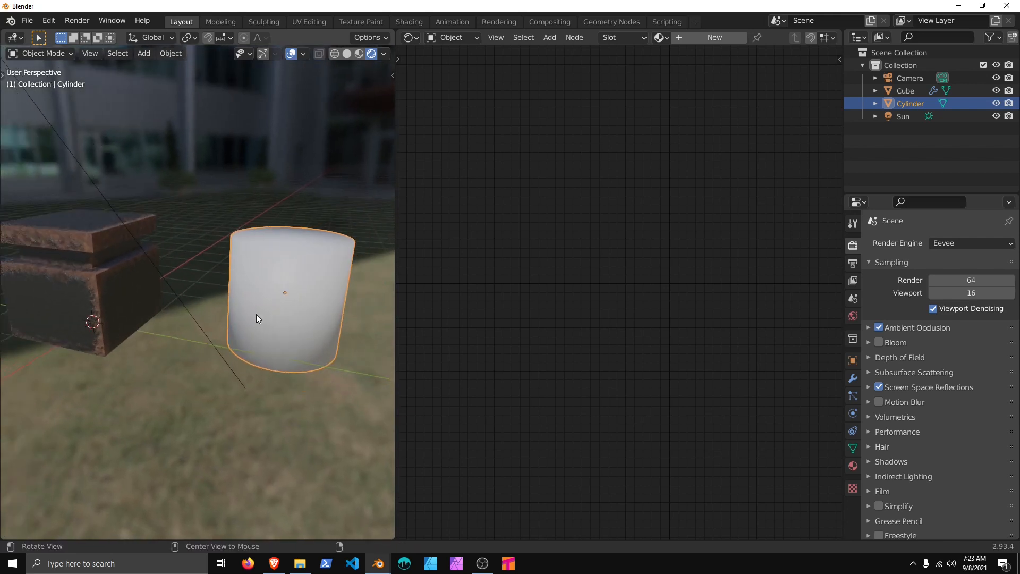
pyautogui.click(121, 291)
pyautogui.click(852, 465)
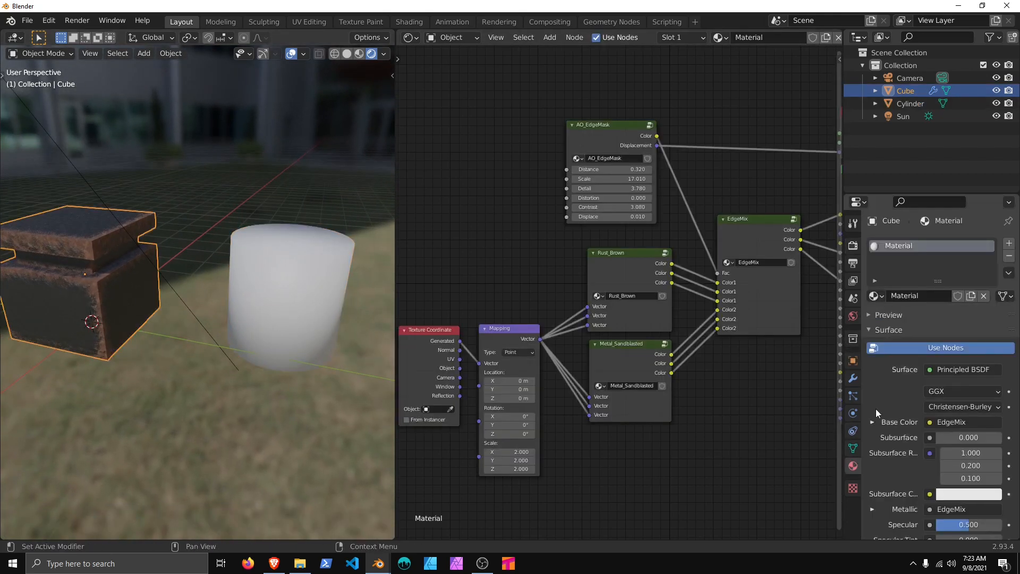
pyautogui.moveTo(877, 296); pyautogui.dragTo(302, 308)
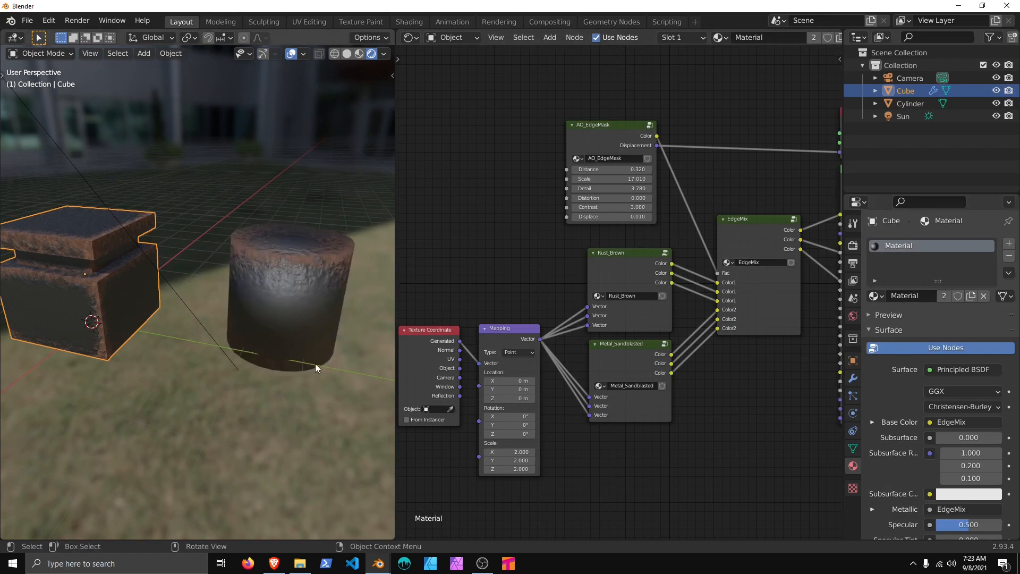
# Step: Enable Auto Smooth in the cylinder's mesh normals settings
pyautogui.keyDown('alt'); pyautogui.moveTo(314, 363); pyautogui.dragTo(285, 344); pyautogui.keyUp('alt')
pyautogui.click(293, 338)
pyautogui.moveTo(305, 335); pyautogui.dragTo(307, 359, button='middle')
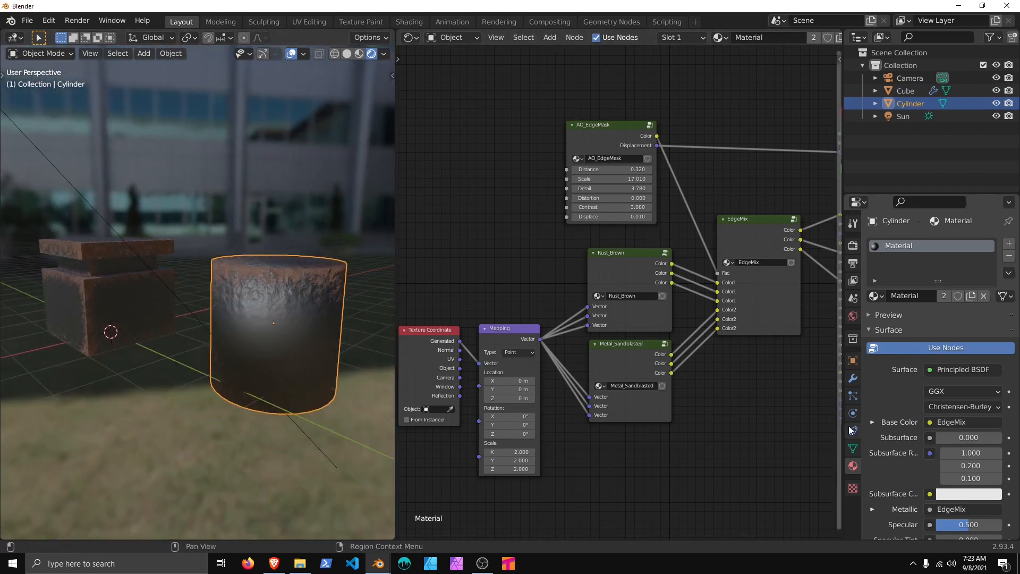
pyautogui.click(852, 448)
pyautogui.click(928, 473)
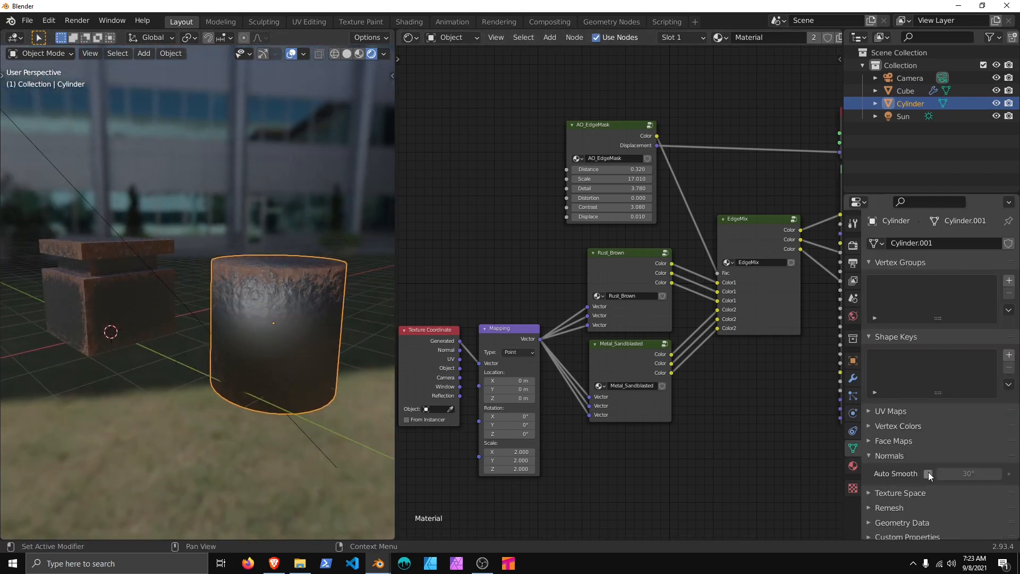
# Step: Add a Weighted Normal modifier to the cylinder with Keep Sharp enabled, and collapse its settings
pyautogui.click(853, 378)
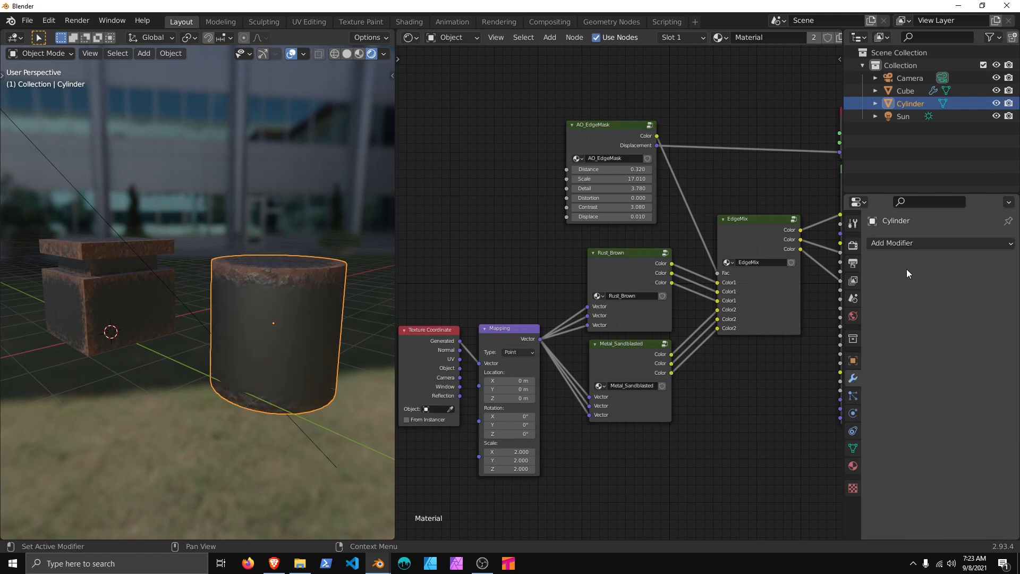
pyautogui.click(926, 240)
pyautogui.click(688, 330)
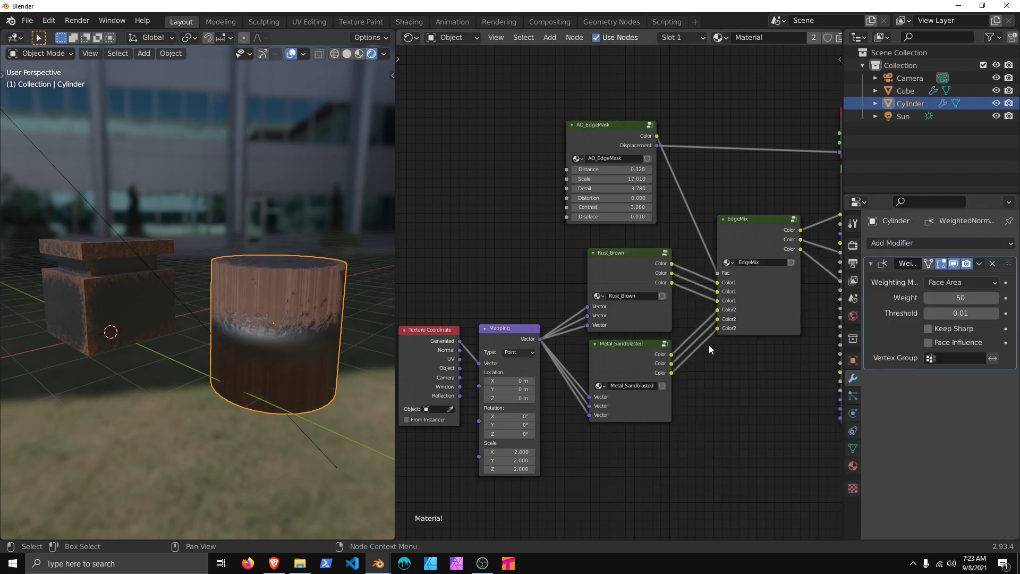
pyautogui.click(946, 282)
pyautogui.click(941, 327)
pyautogui.click(870, 263)
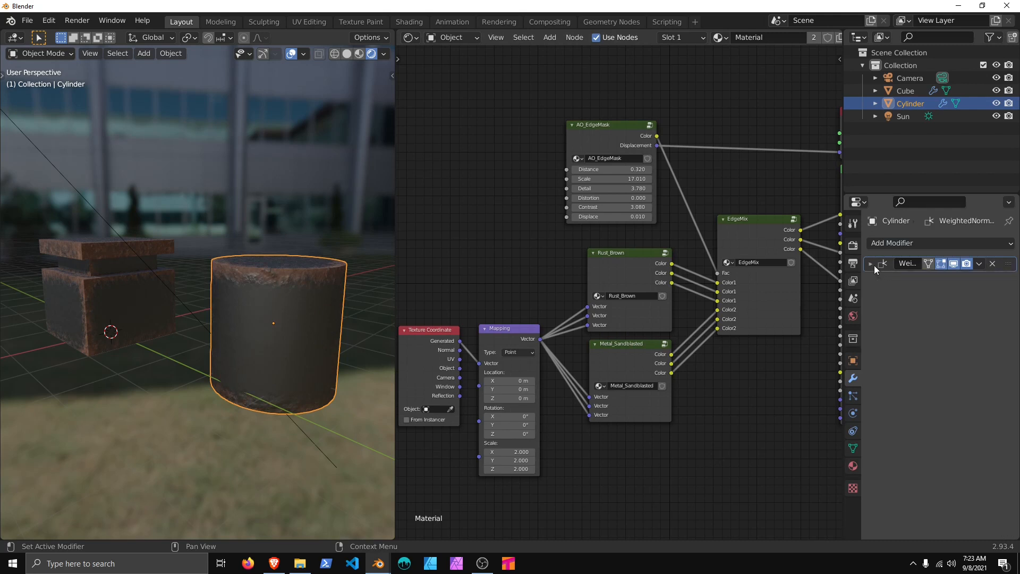
# Step: In Edit Mode, inset the cylinder's top face about 0.32 m and raise it into a narrower upper section
pyautogui.moveTo(340, 356); pyautogui.dragTo(238, 331, button='middle')
pyautogui.press('Tab')
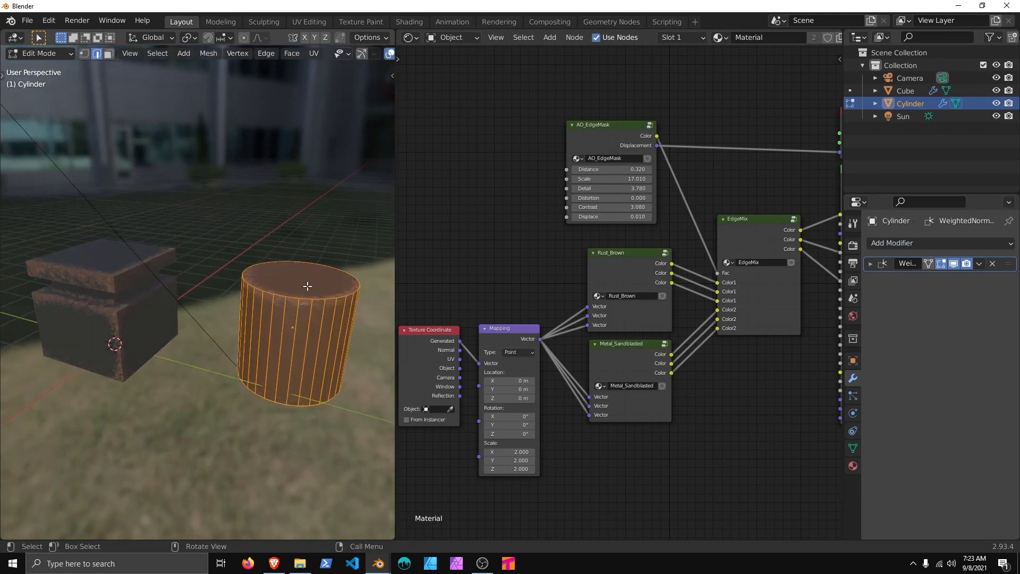
pyautogui.hotkey('alt', 'a')
pyautogui.press('3')
pyautogui.click(304, 288)
pyautogui.press('i')
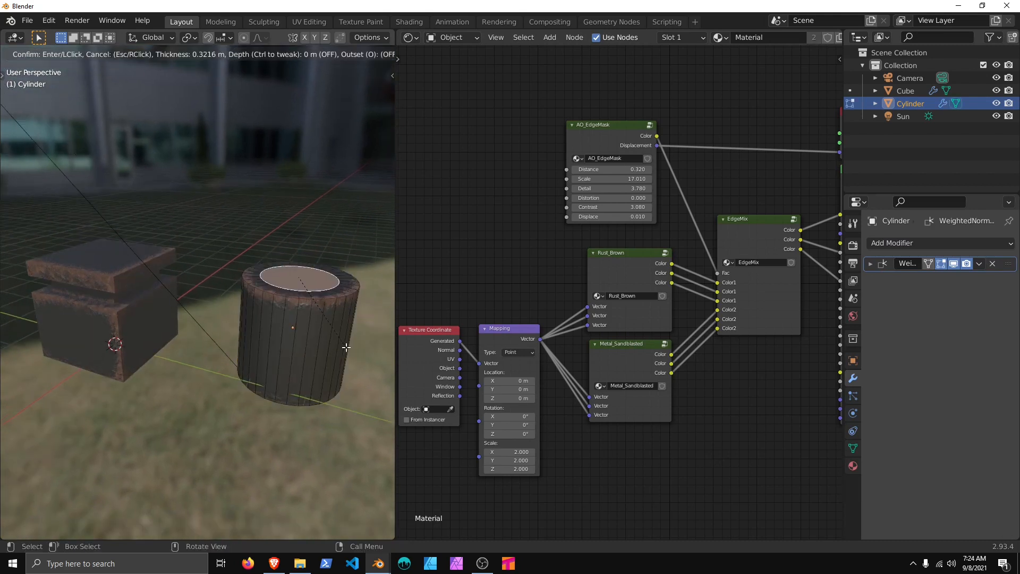
pyautogui.press('ctrl')
pyautogui.click(393, 372)
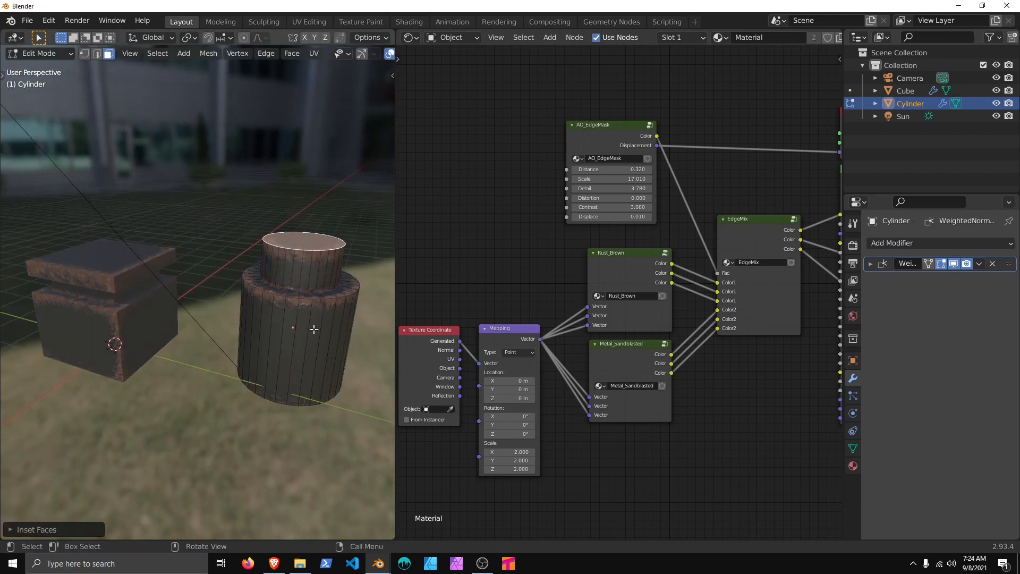
# Step: Inset the top face again about 0.29 m with a depth of about 0.26 m, and return to Object Mode
pyautogui.press('i')
pyautogui.press('ctrl')
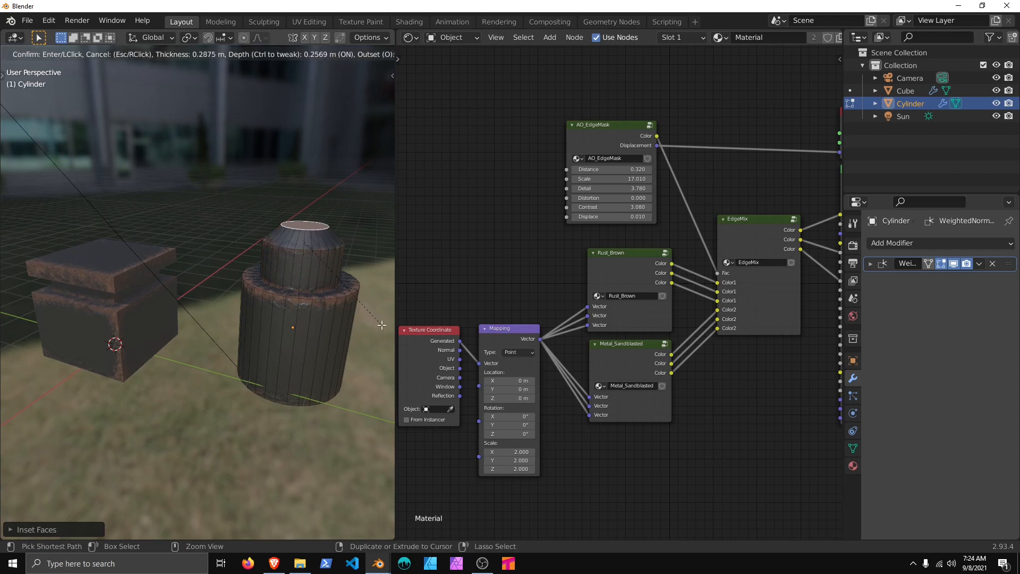
pyautogui.click(377, 322)
pyautogui.press('Tab')
# Step: Deselect everything and examine the edge wear on the reshaped cylinder and the cube from several angles
pyautogui.keyDown('alt'); pyautogui.moveTo(315, 319); pyautogui.dragTo(301, 301); pyautogui.keyUp('alt')
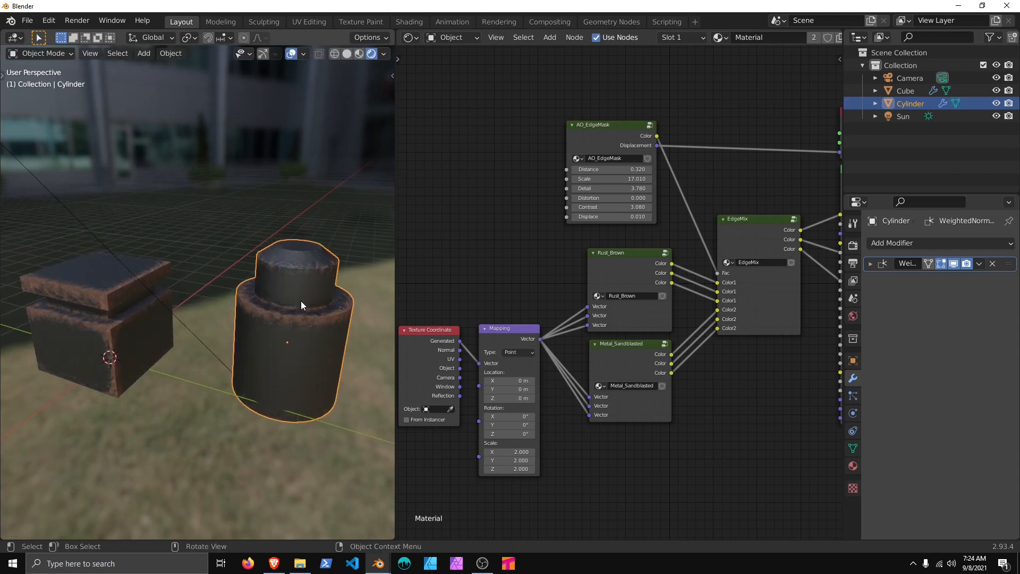
pyautogui.hotkey('alt', 'a')
pyautogui.click(303, 296)
pyautogui.rightClick(303, 295)
pyautogui.click(303, 295)
pyautogui.hotkey('alt', 'a')
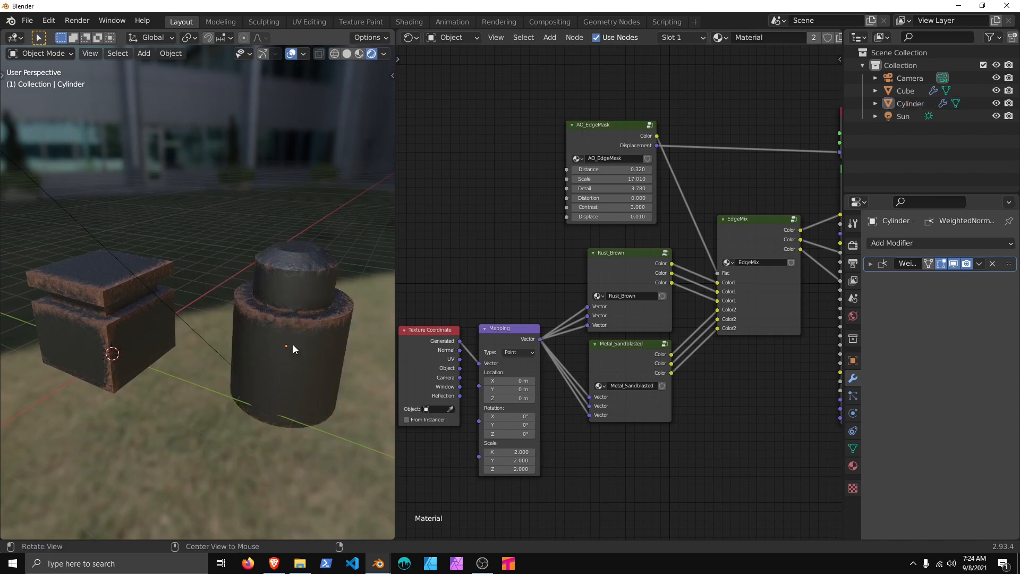
pyautogui.keyDown('alt'); pyautogui.moveTo(292, 344); pyautogui.dragTo(115, 381); pyautogui.keyUp('alt')
pyautogui.moveTo(115, 382); pyautogui.dragTo(237, 348, button='middle')
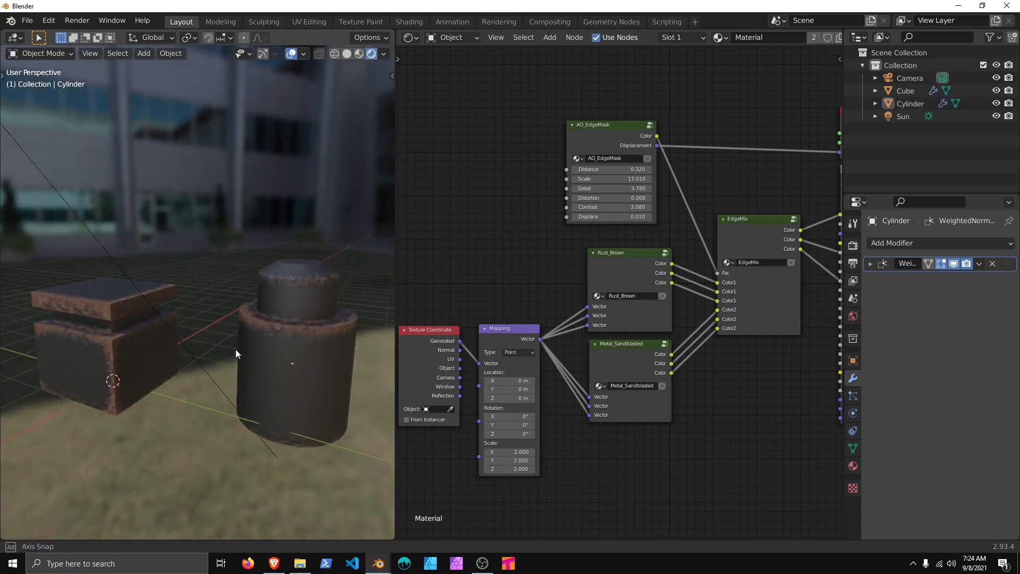
# Step: Try a Distance of 1.100 and a Distortion of 0.930 on the AO_EdgeMask node with the cylinder selected
pyautogui.click(269, 337)
pyautogui.moveTo(611, 169)
pyautogui.mouseDown()
pyautogui.moveTo(677, 169)
pyautogui.moveTo(633, 169)
pyautogui.mouseUp()
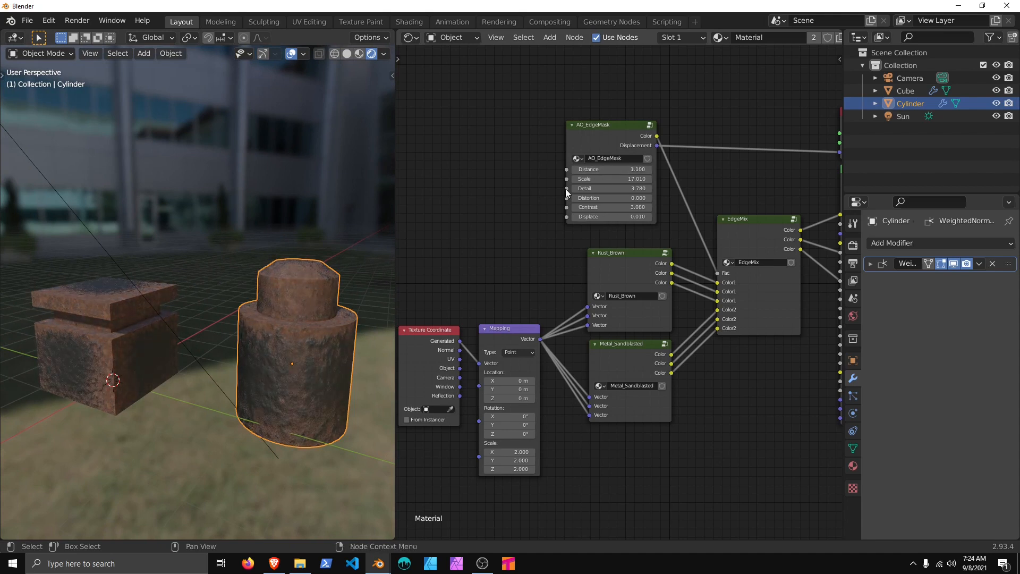
pyautogui.moveTo(202, 287); pyautogui.dragTo(269, 278, button='middle')
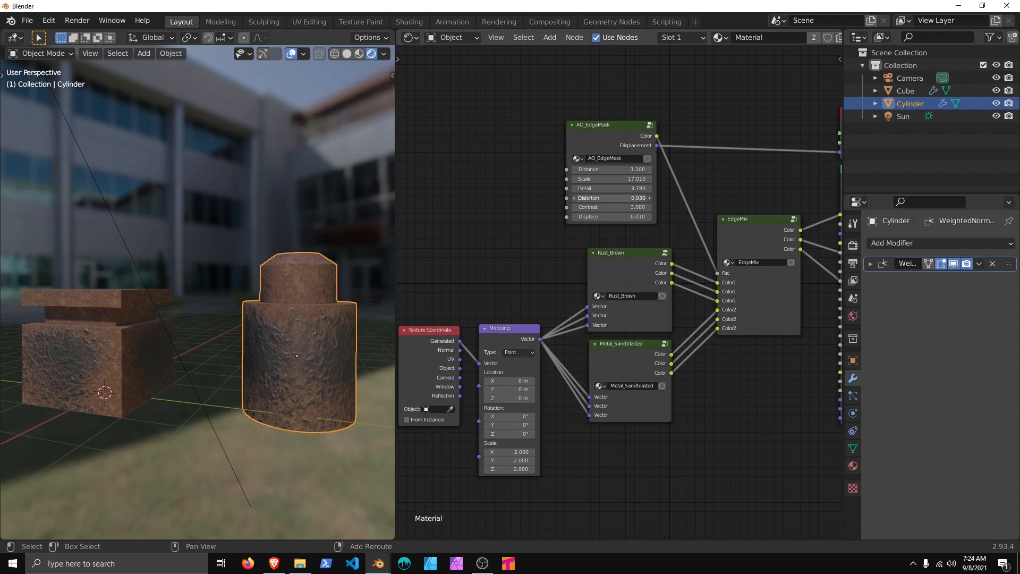
# Step: Set the AO_EdgeMask Distance to 0.170, Scale to 8.960 and Distortion to 0.540
pyautogui.moveTo(615, 170)
pyautogui.mouseDown()
pyautogui.moveTo(603, 169)
pyautogui.moveTo(613, 169)
pyautogui.mouseUp()
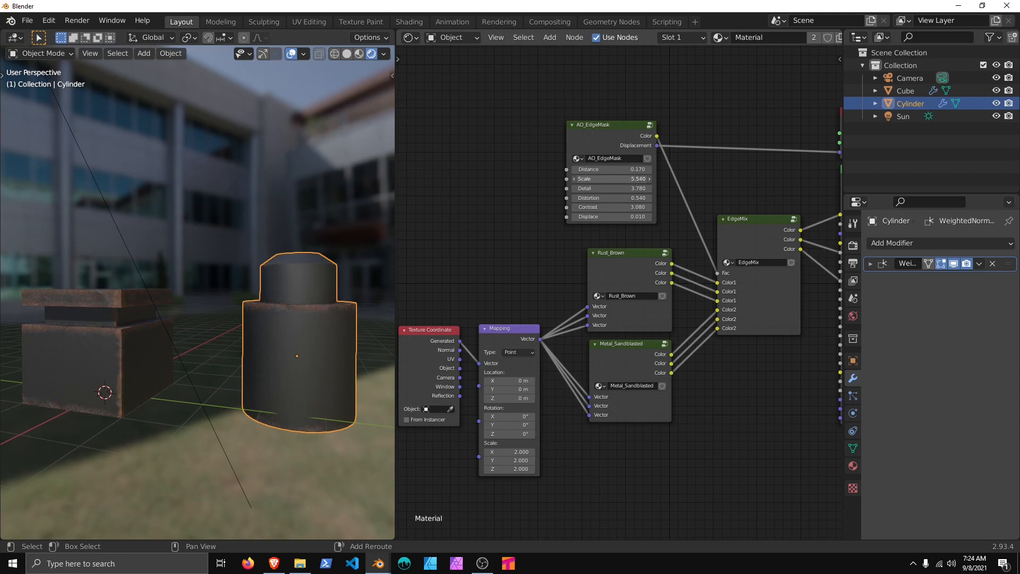
pyautogui.moveTo(610, 179); pyautogui.dragTo(619, 178)
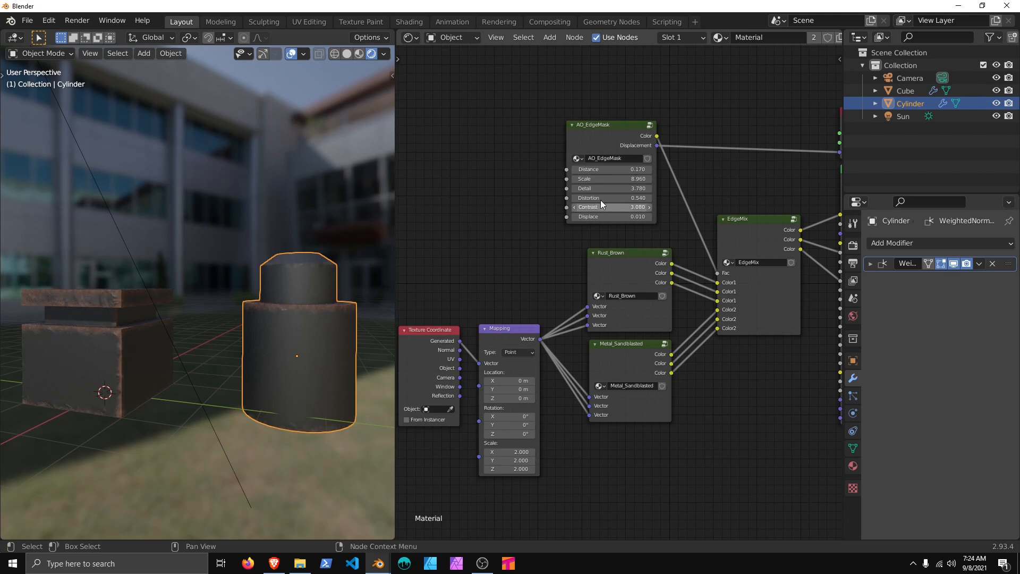
# Step: Maximize the 3D viewport and hide its overlays to inspect the edge wear on both meshes
pyautogui.moveTo(335, 308); pyautogui.dragTo(307, 321, button='middle')
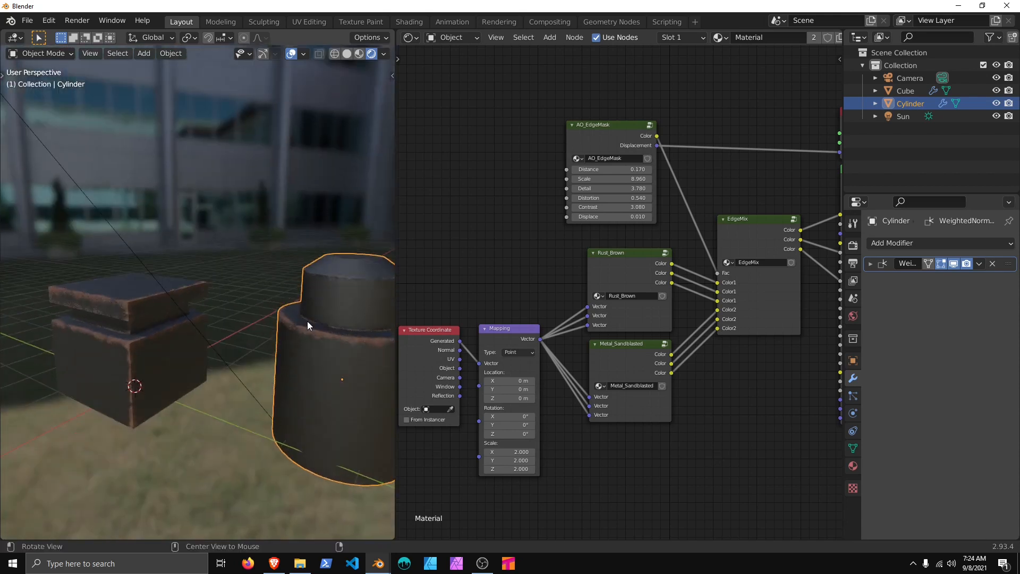
pyautogui.hotkey('ctrl', 'space')
pyautogui.moveTo(383, 375); pyautogui.dragTo(445, 264, button='middle')
pyautogui.scroll(-1, 470, 307)
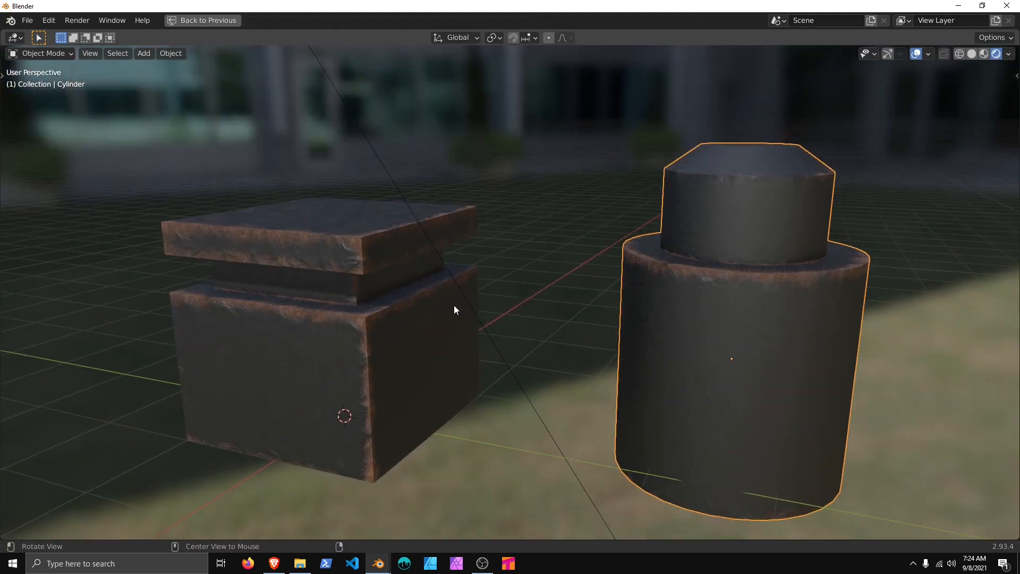
pyautogui.keyDown('alt'); pyautogui.keyDown('shift'); pyautogui.moveTo(496, 293); pyautogui.dragTo(470, 298); pyautogui.keyUp('shift'); pyautogui.keyUp('alt')
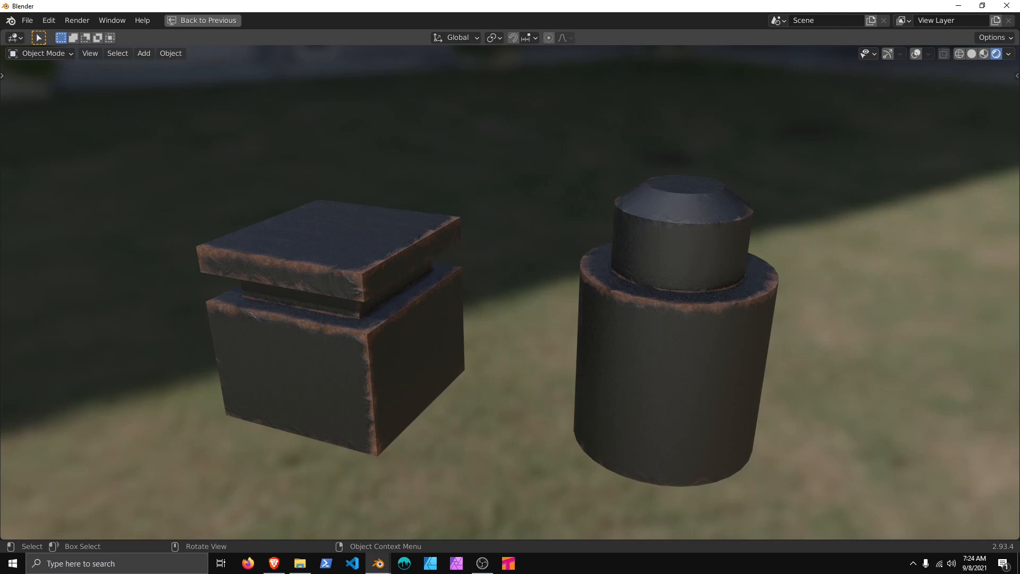